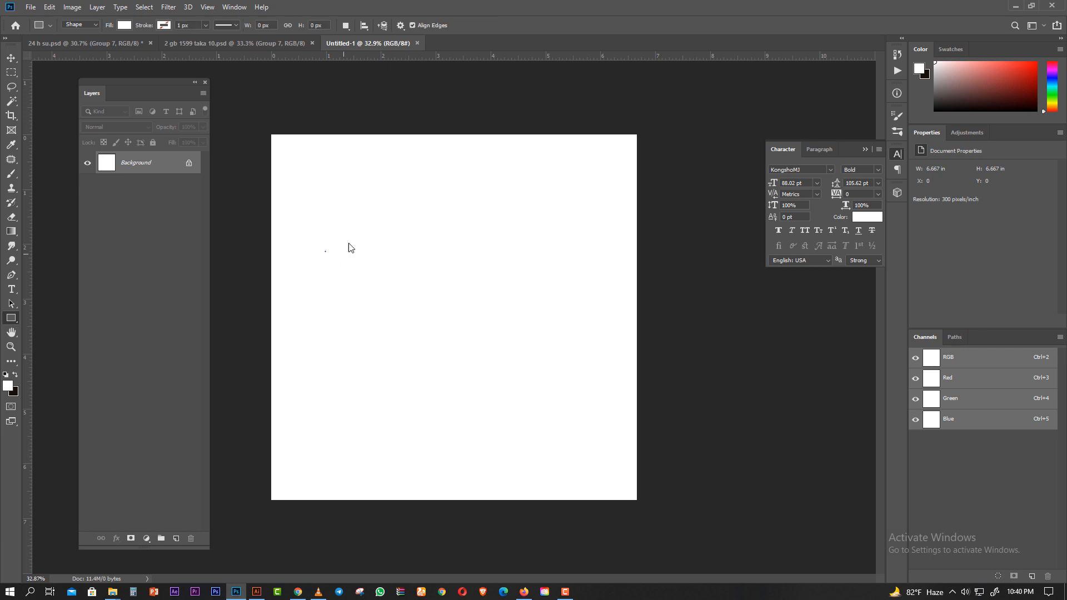
- Create a 100 px square shape on the canvas, scale it down to 85 px and fill it with a muted dark red
left_click(354, 237)
left_click(494, 219)
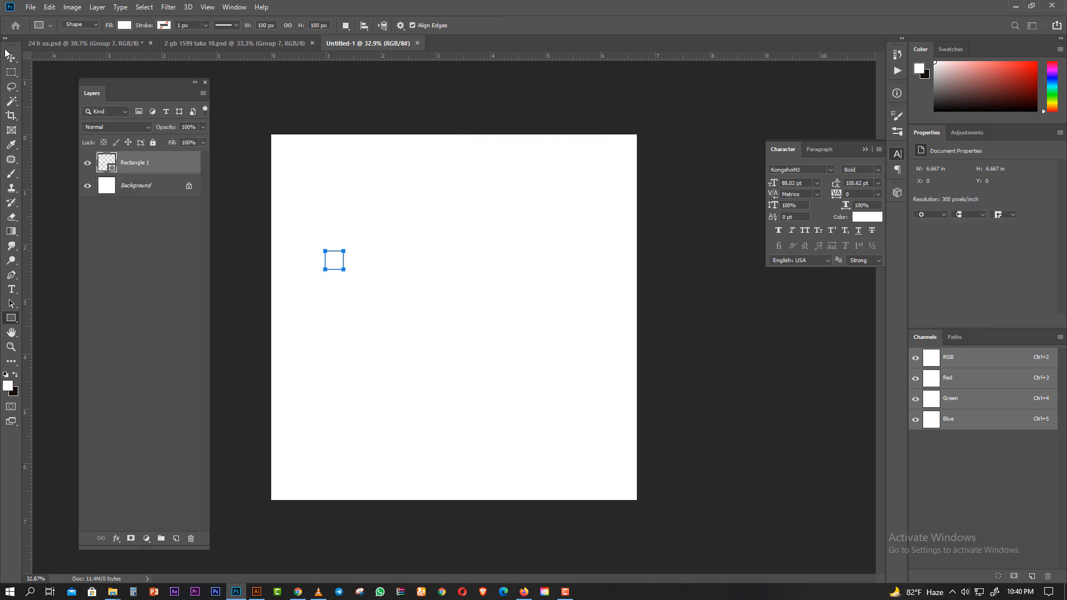
key("v")
left_click_drag(342, 268, 340, 266)
key("Return")
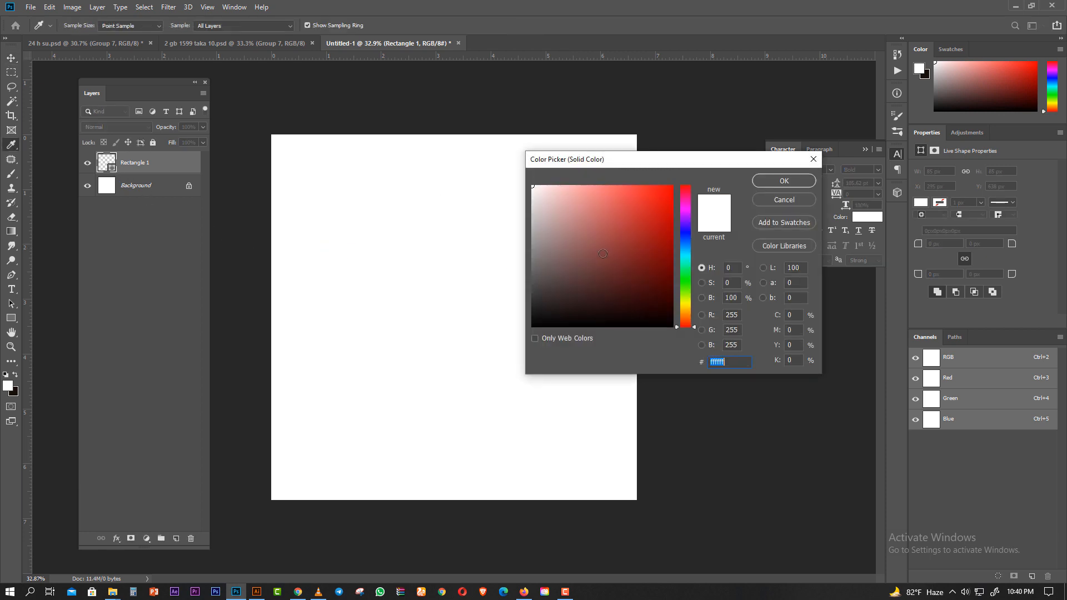
left_click(601, 252)
left_click(770, 182)
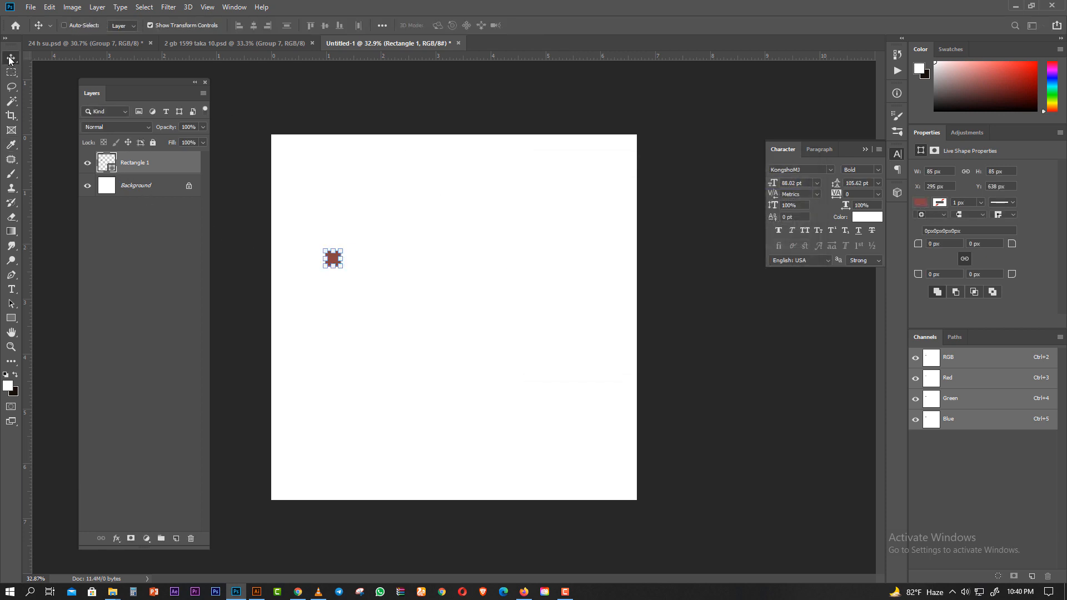
- Move the square into the canvas's top-left corner and add a vertical and a horizontal guide along its inner edges
left_click_drag(333, 262, 280, 145)
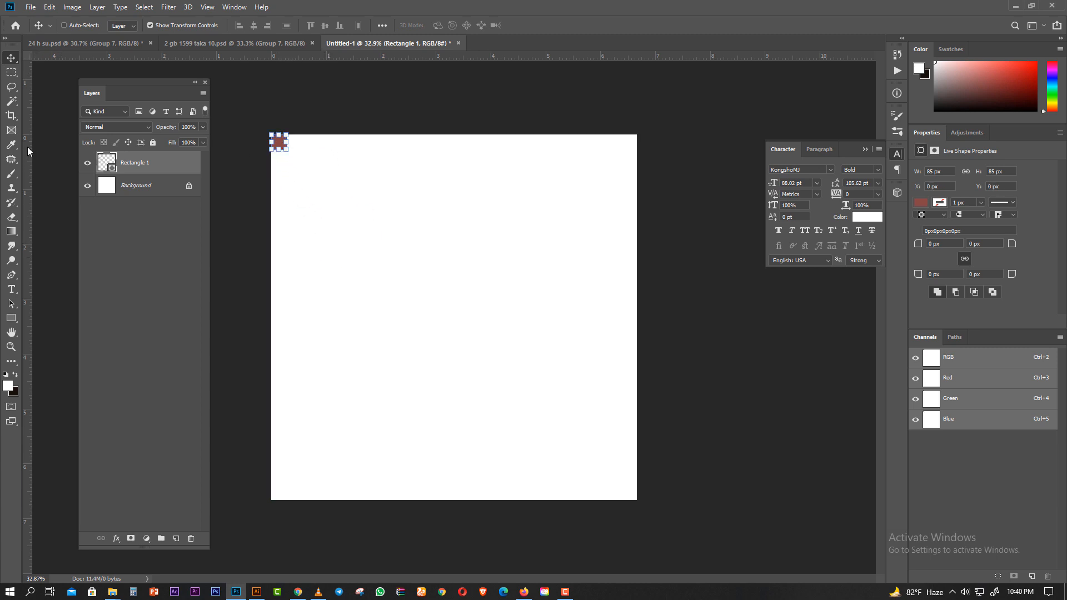
left_click_drag(28, 151, 286, 142)
left_click_drag(288, 55, 630, 495)
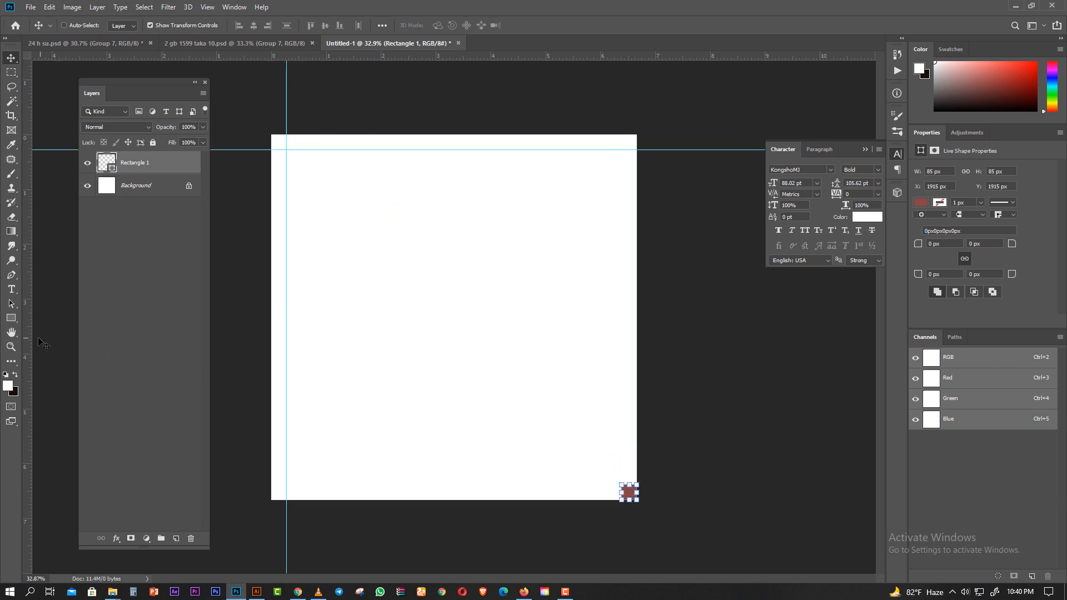
- Add guides along the inner edges of the square at the canvas's bottom-right corner and delete the square
left_click_drag(32, 336, 621, 362)
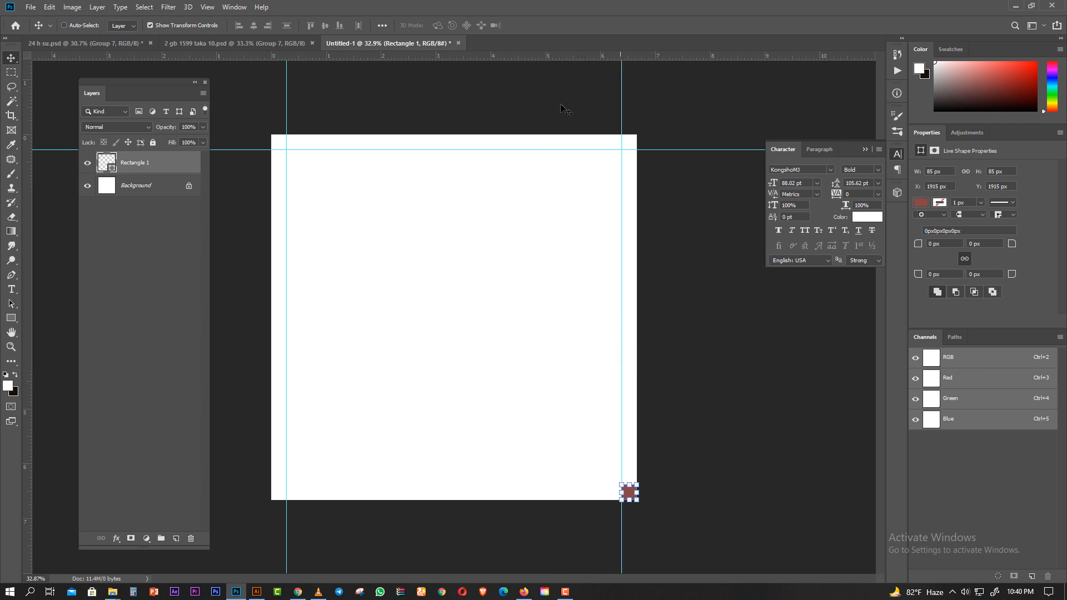
left_click_drag(558, 57, 595, 484)
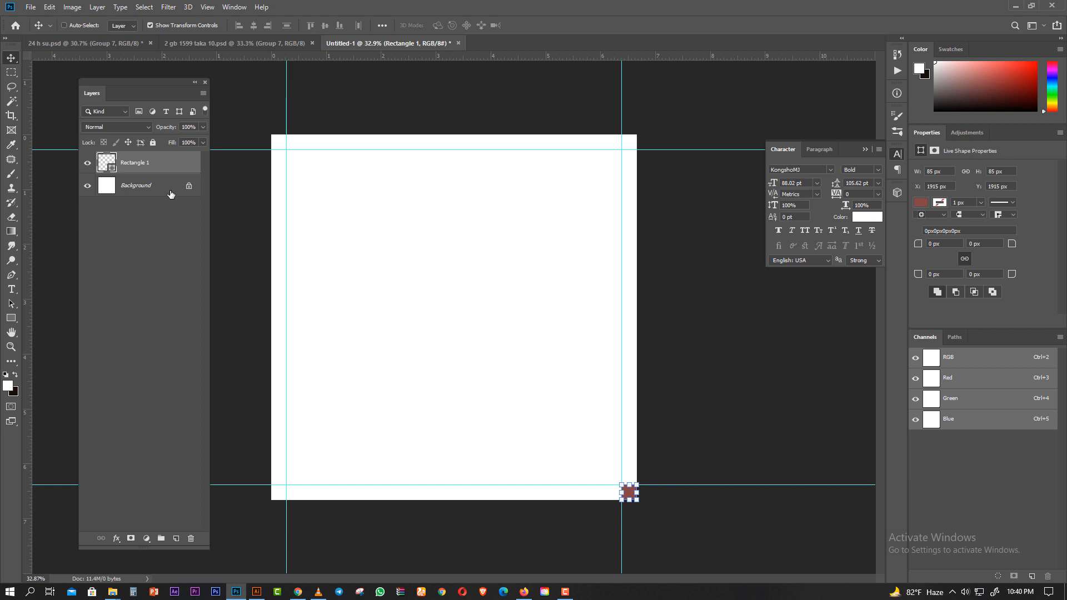
key("Delete")
- Add a Solid Color fill layer in dark blue #0e1791 above the background
key("ctrl+space")
left_click_drag(387, 227, 420, 232)
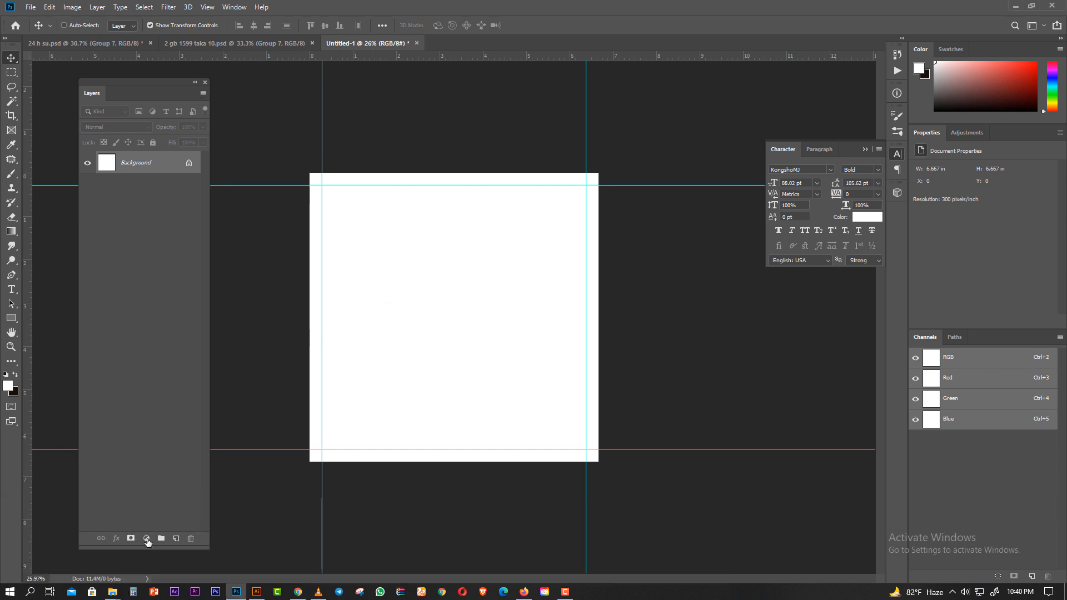
left_click(147, 538)
left_click(171, 348)
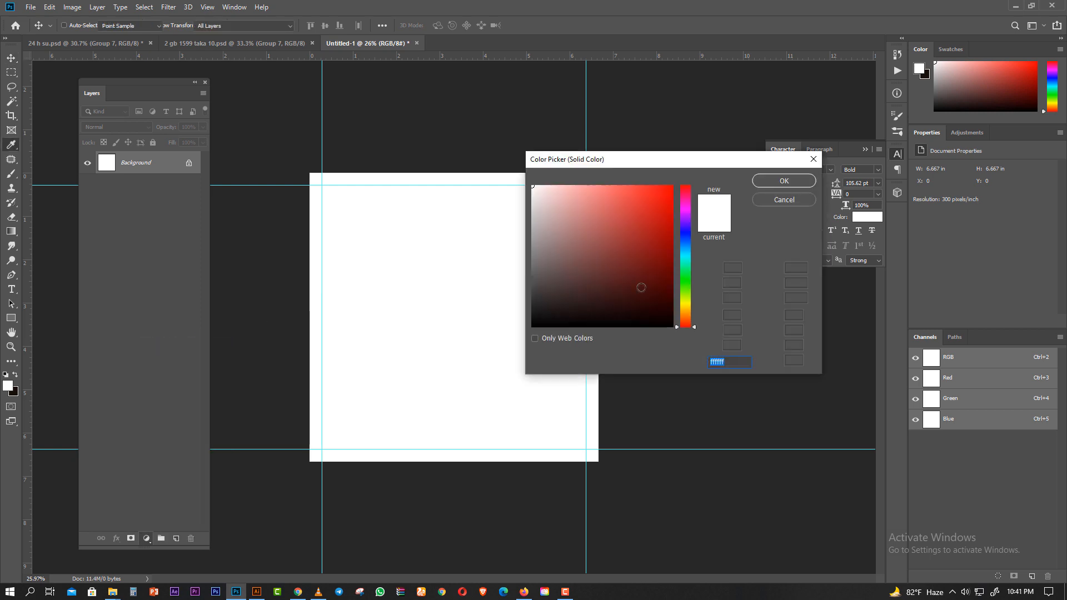
left_click(661, 250)
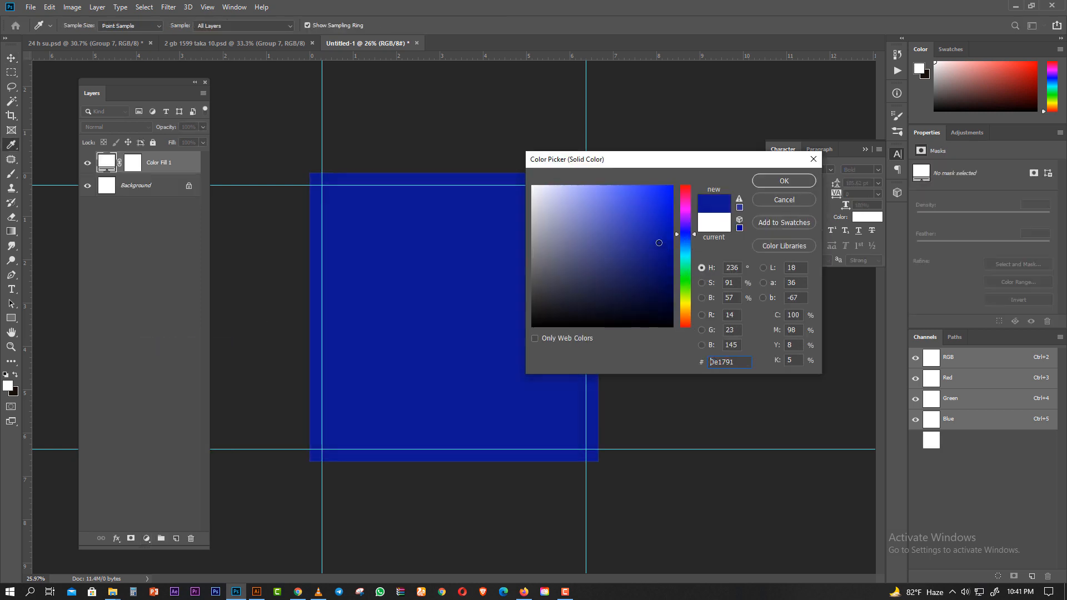
left_click(784, 181)
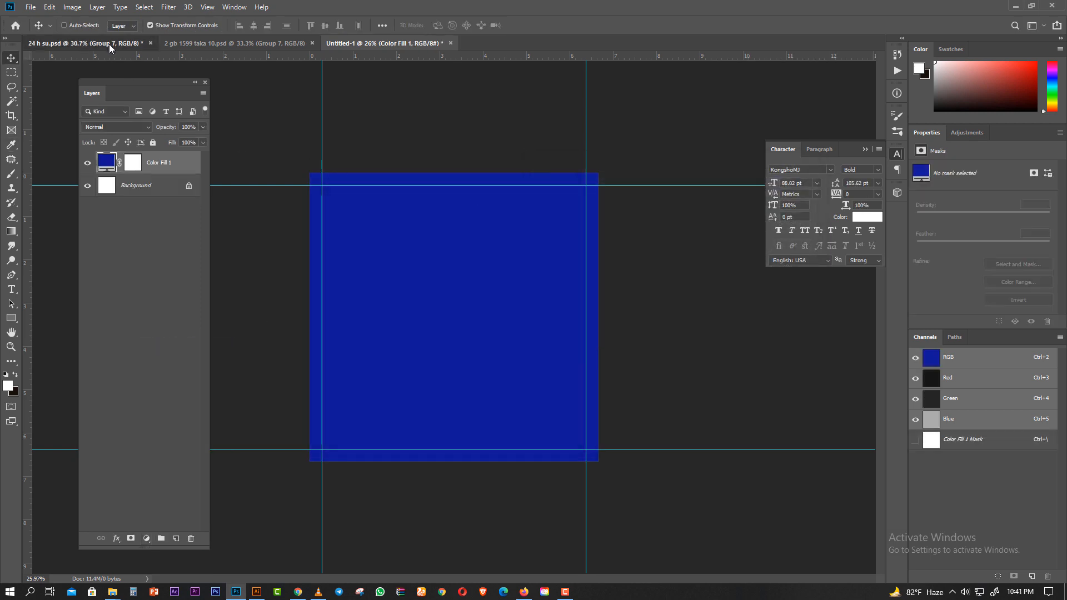
- Copy the fill color code 0050be from the Прямоугольник 17 shape layer in 24 h su.psd
left_click(110, 48)
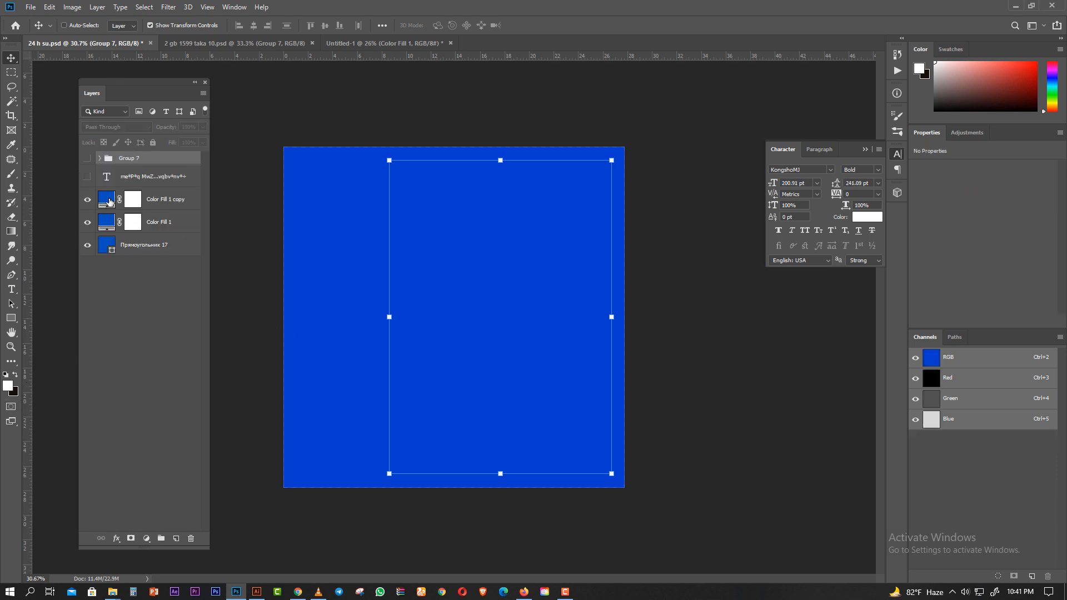
left_click(87, 199)
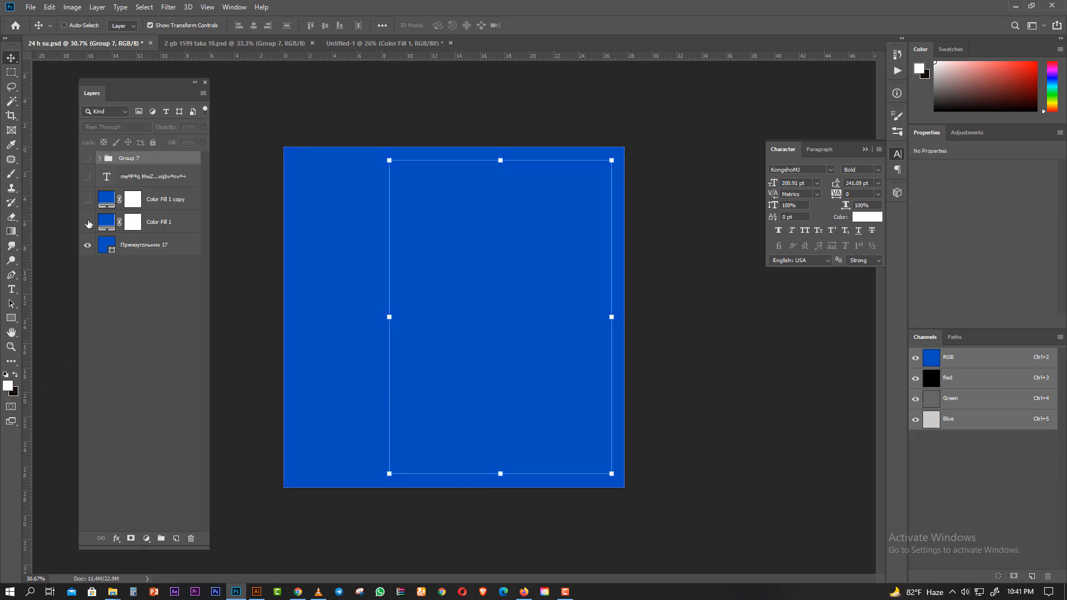
double_click(111, 252)
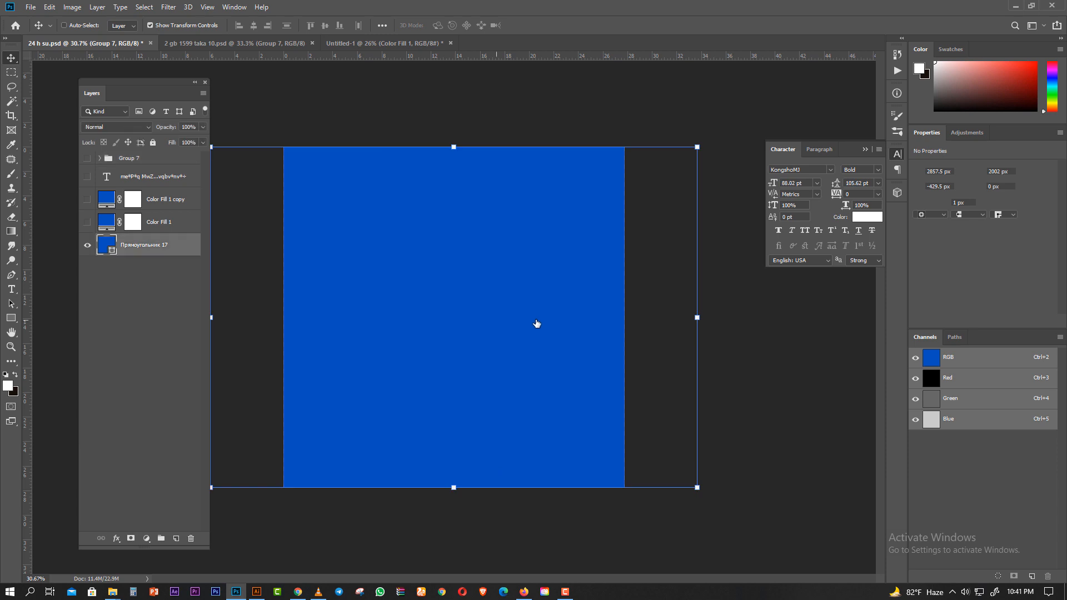
right_click(728, 360)
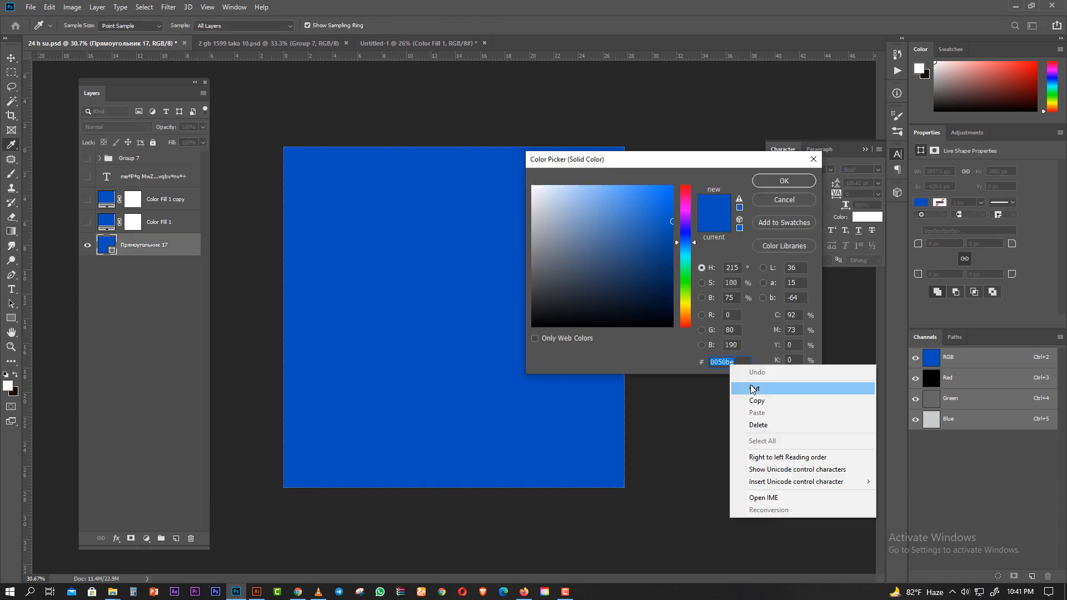
left_click(755, 399)
left_click(777, 184)
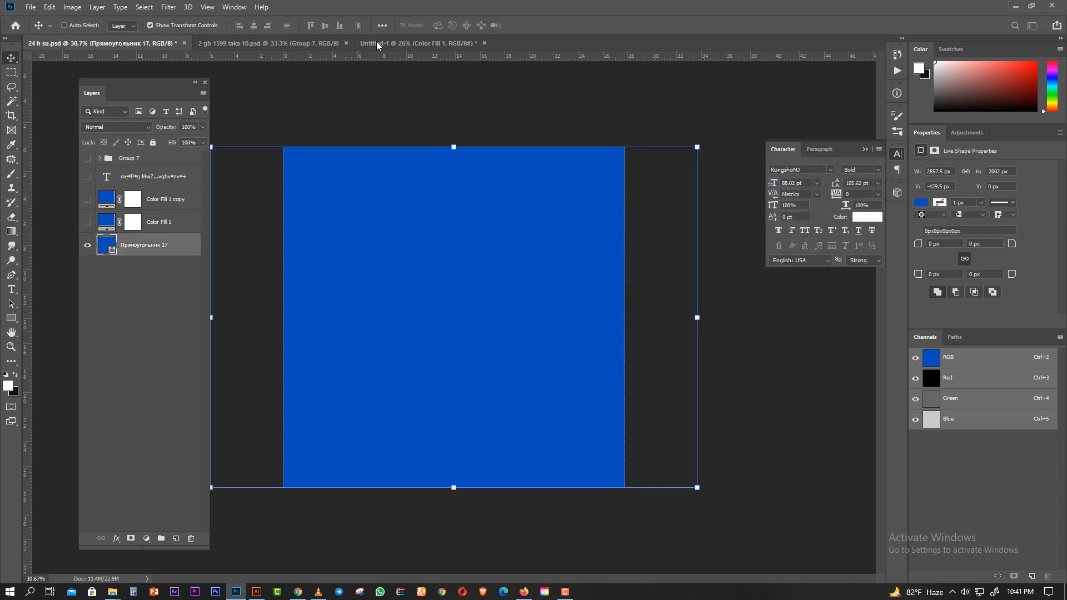
- Change the untitled document's Color Fill 1 layer to the copied color #0050be
left_click(376, 42)
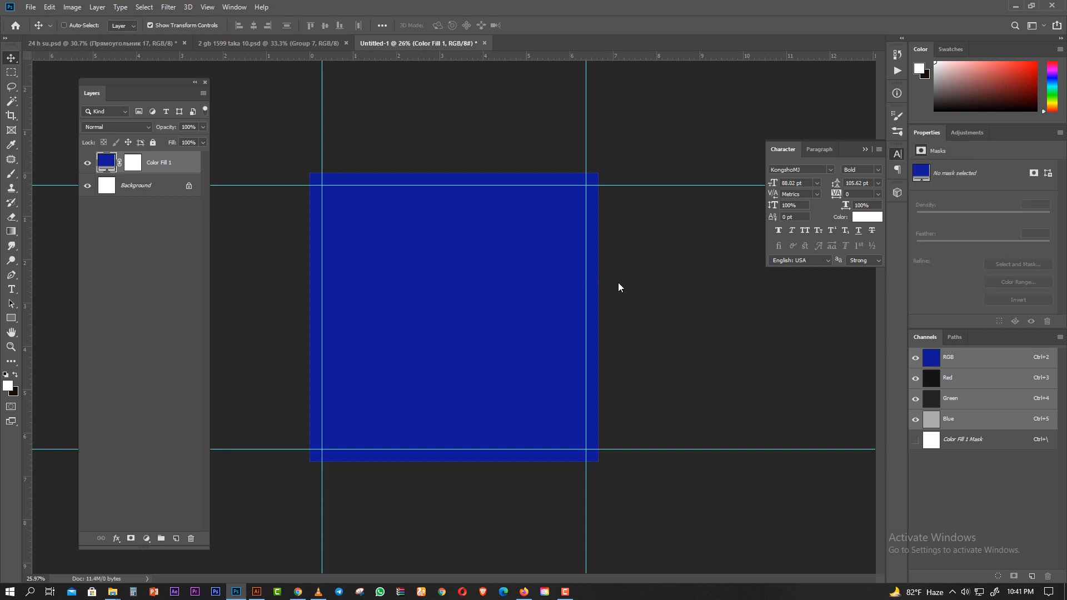
key("ctrl+v")
key("BackSpace")
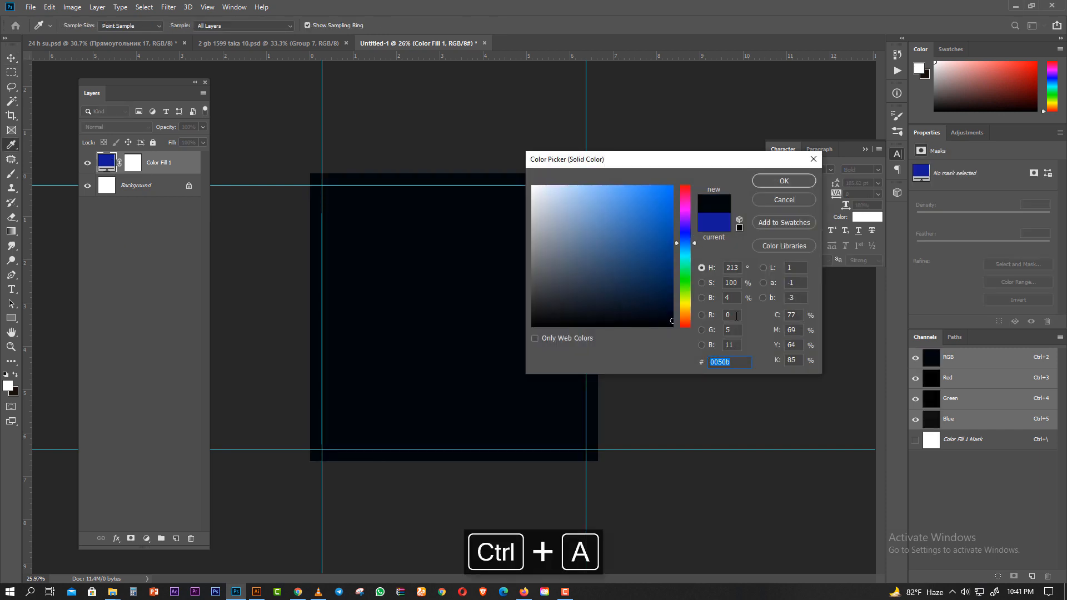
key("ctrl+v")
left_click(783, 180)
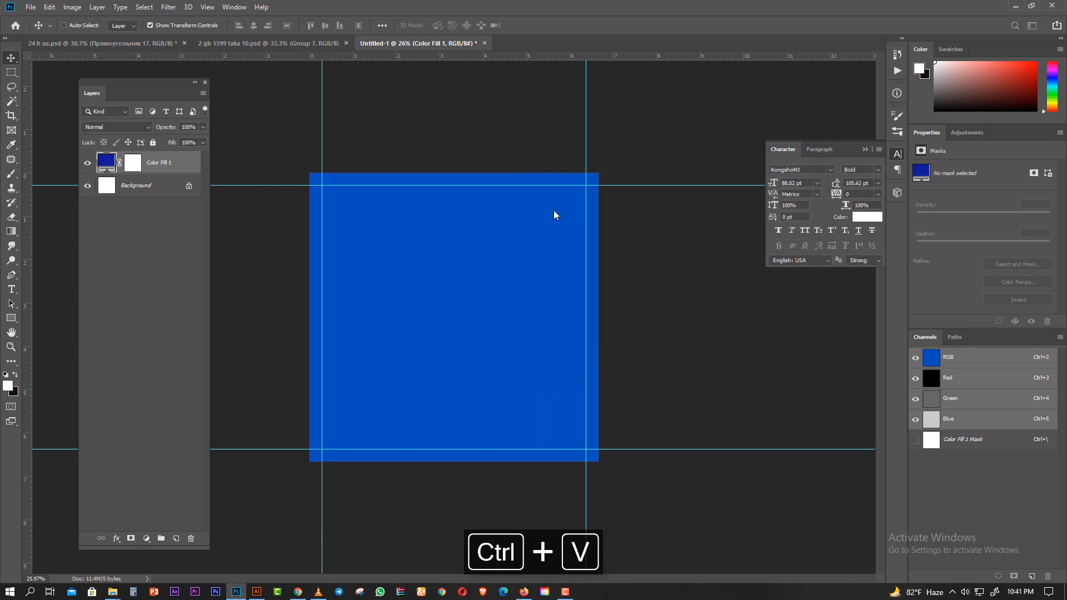
- Copy the white Dianahost logo from Group 7 of 2 gb 1599 taka 10.psd into the untitled document's top-right guide corner
left_click_drag(554, 216, 449, 222)
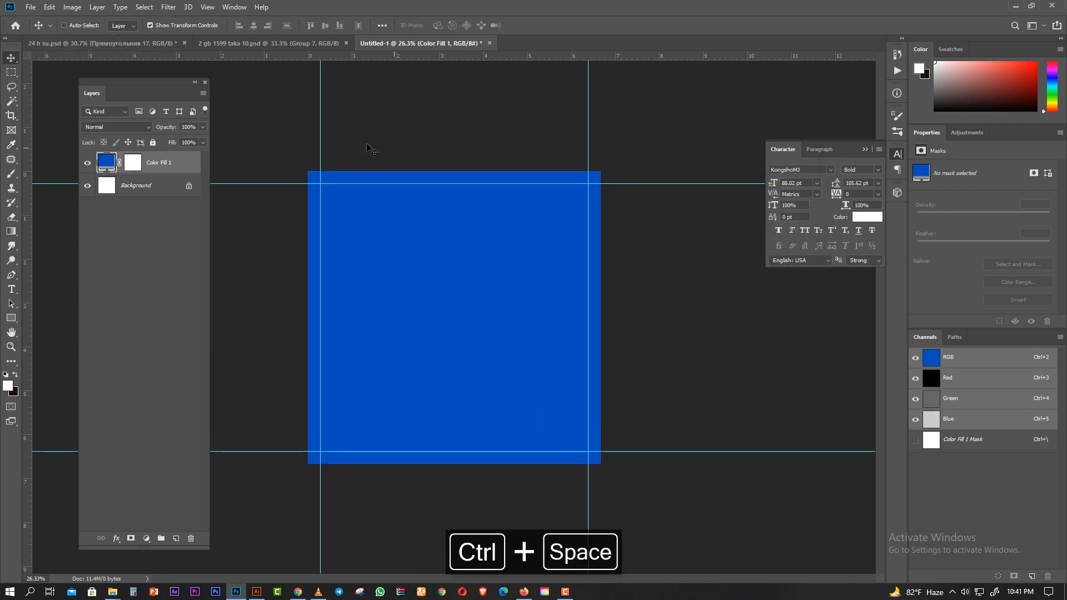
left_click(111, 43)
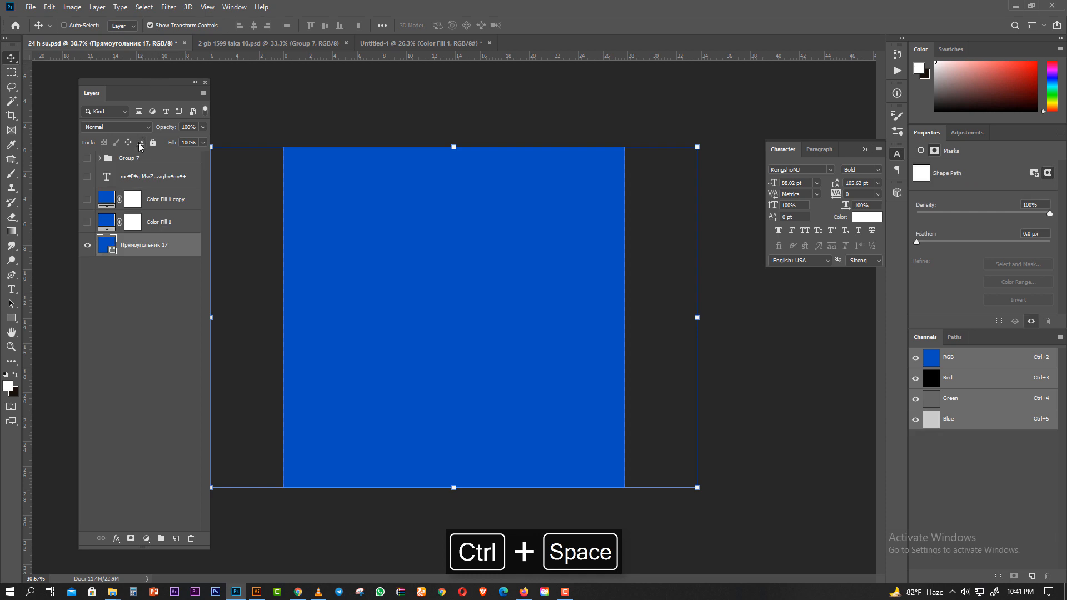
left_click(238, 43)
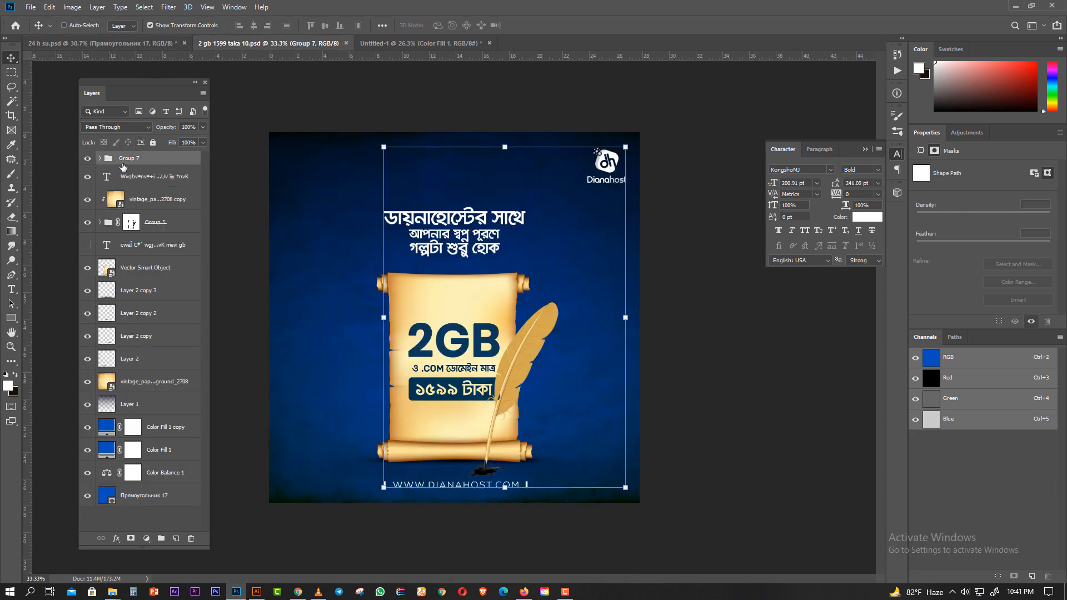
left_click(101, 159)
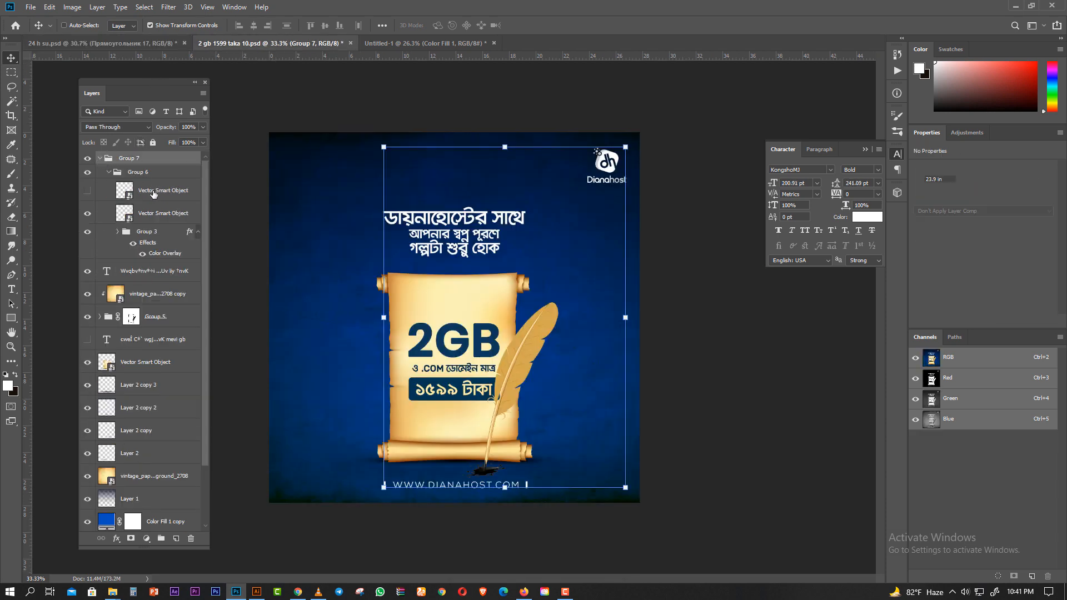
left_click(153, 193)
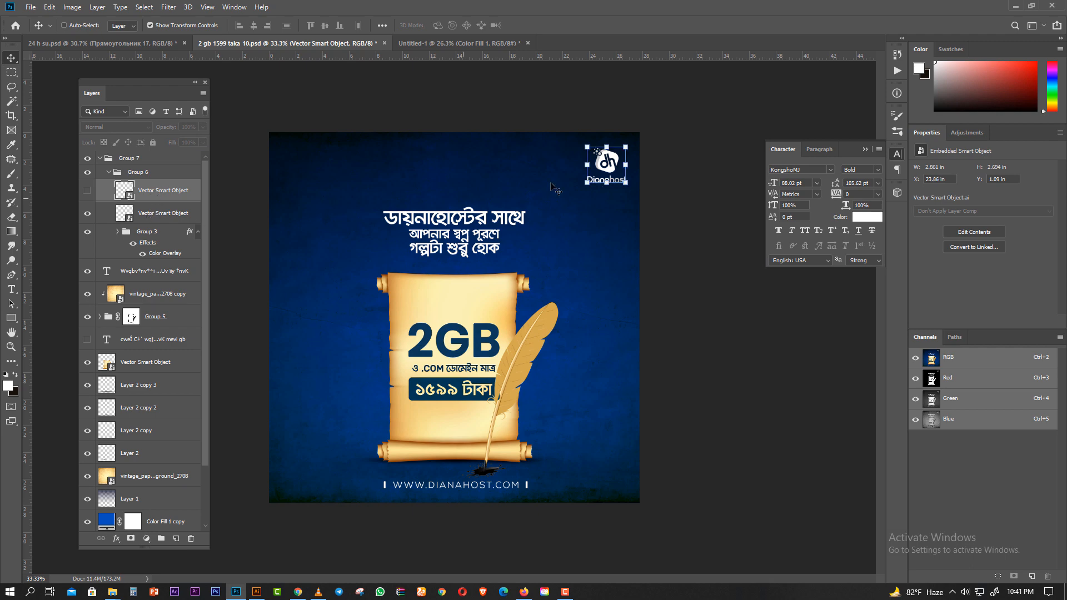
left_click_drag(611, 170, 574, 195)
left_click(319, 41)
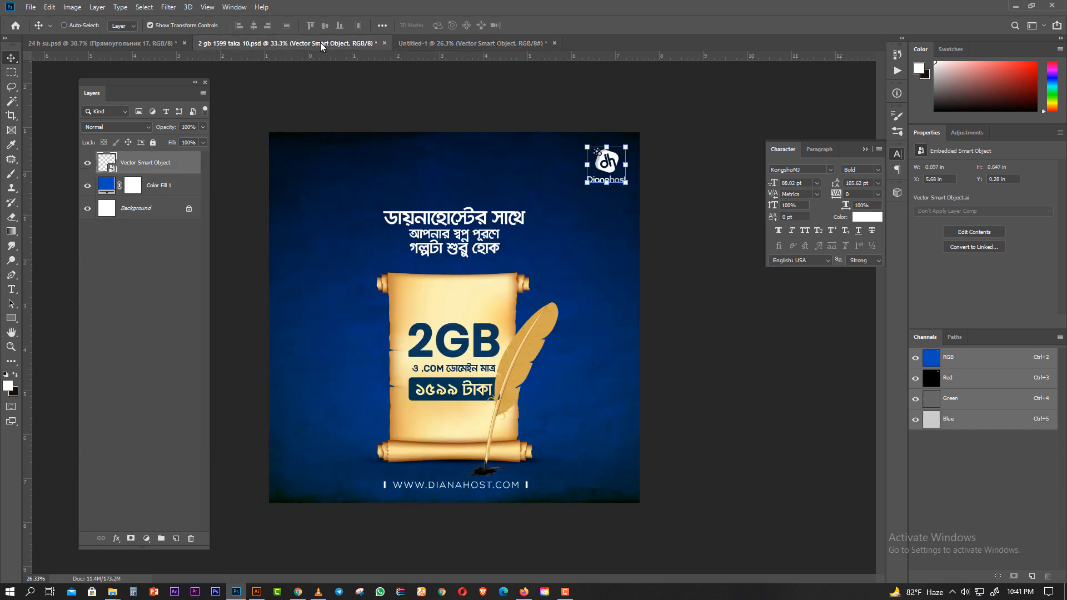
- Enlarge the logo in the untitled document to about 0.85 in wide, keeping it in the top-right guide corner
left_click(443, 45)
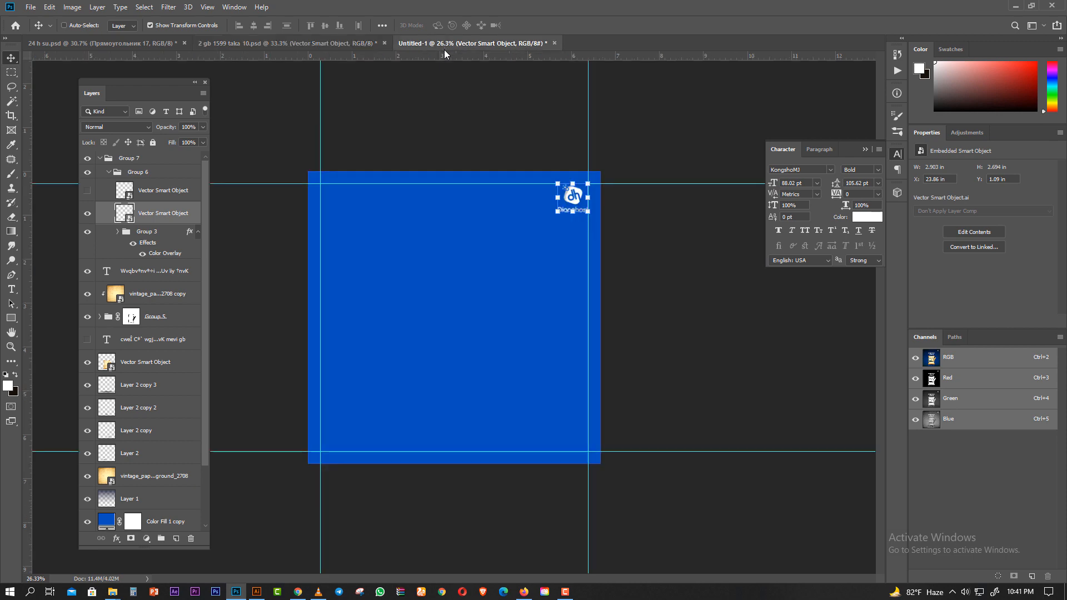
key("ctrl+space")
mouse_move(579, 193)
left_mouse_down()
mouse_move(592, 205)
mouse_move(571, 194)
left_mouse_up()
- Copy the website address Group 3 from 2 gb 1599 taka 10.psd to the untitled document's bottom guide and center it horizontally on the canvas
left_click(218, 44)
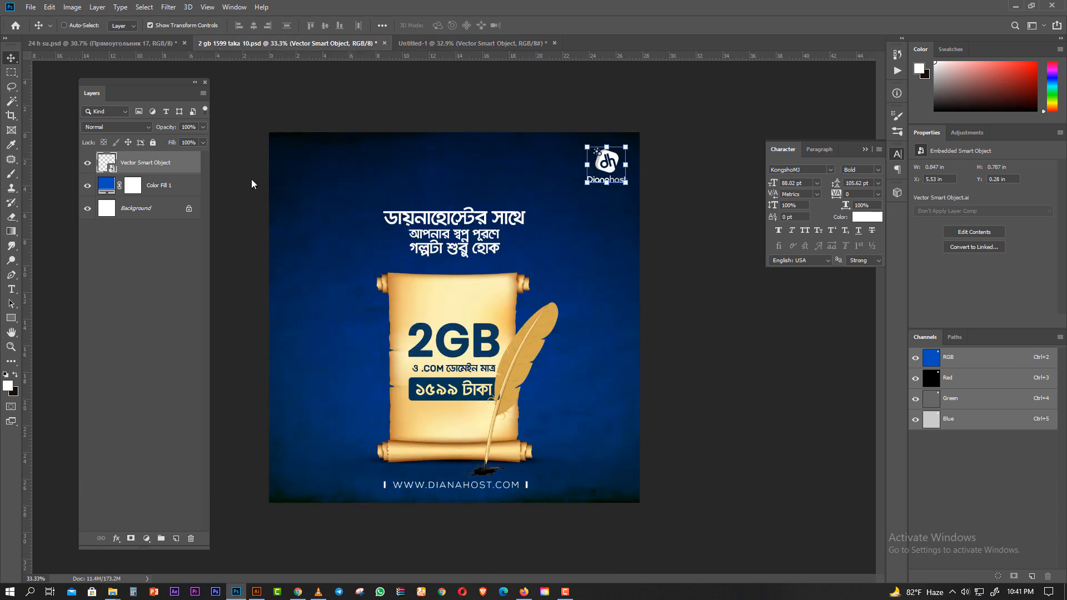
left_click(149, 238)
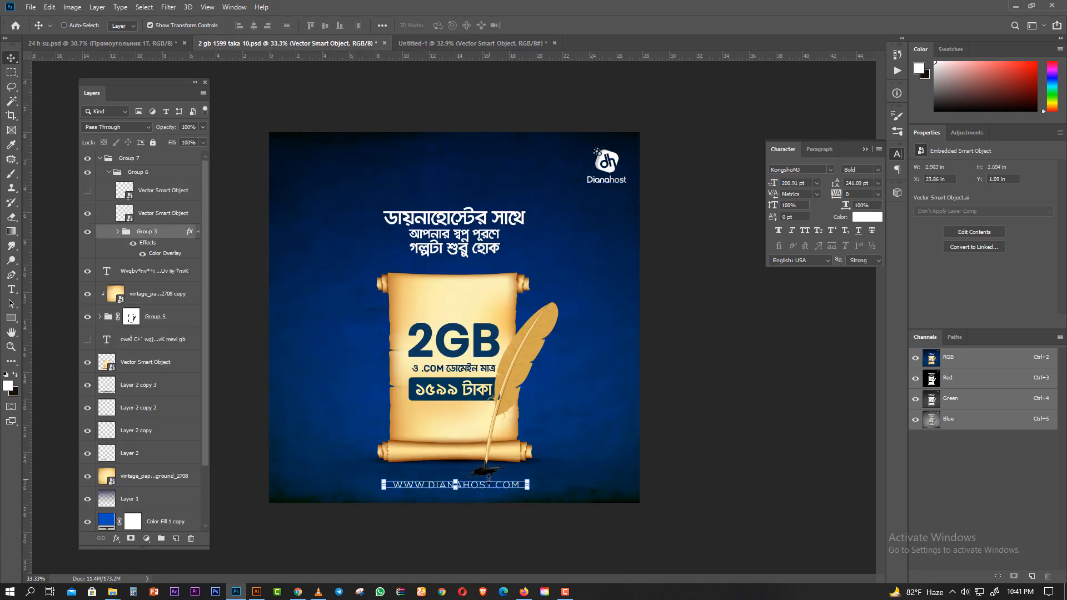
left_click_drag(496, 488, 466, 172)
left_click_drag(465, 464, 476, 477)
key("ctrl+a")
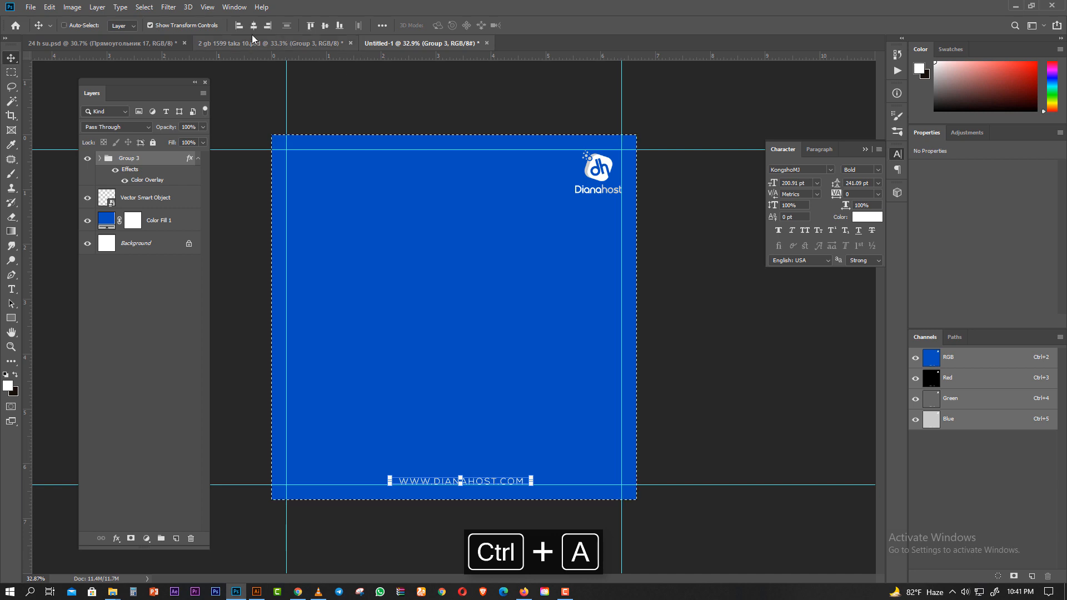
key("ctrl+a")
key("ctrl+d")
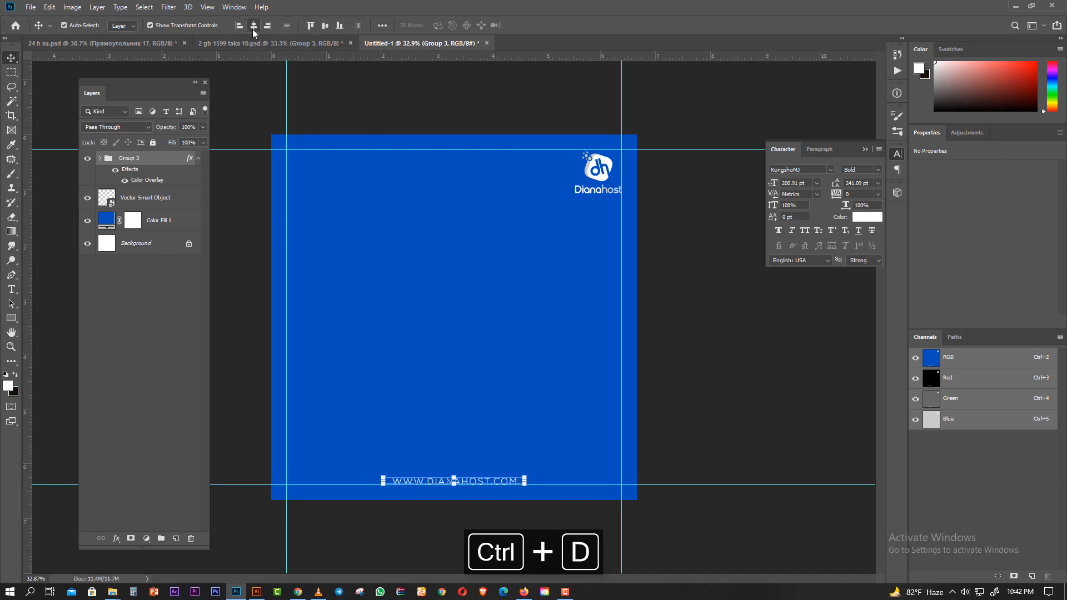
- Place 2 gb 1599 taka 15 new from the DianaHost sep folder into the untitled document, beneath the logo layer
key("m")
key("ctrl+space")
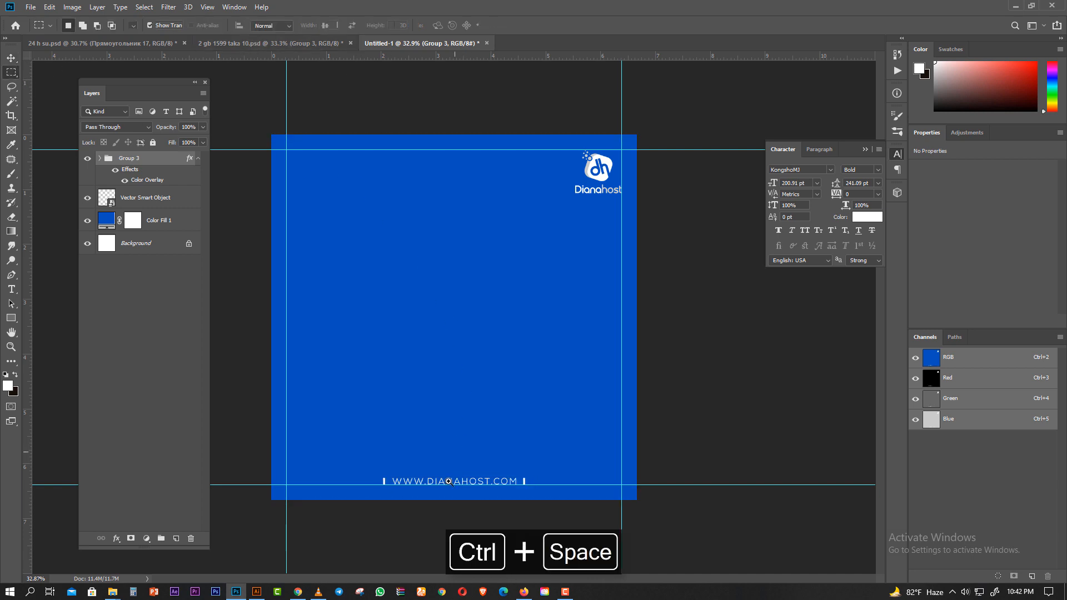
left_click_drag(455, 487, 452, 486)
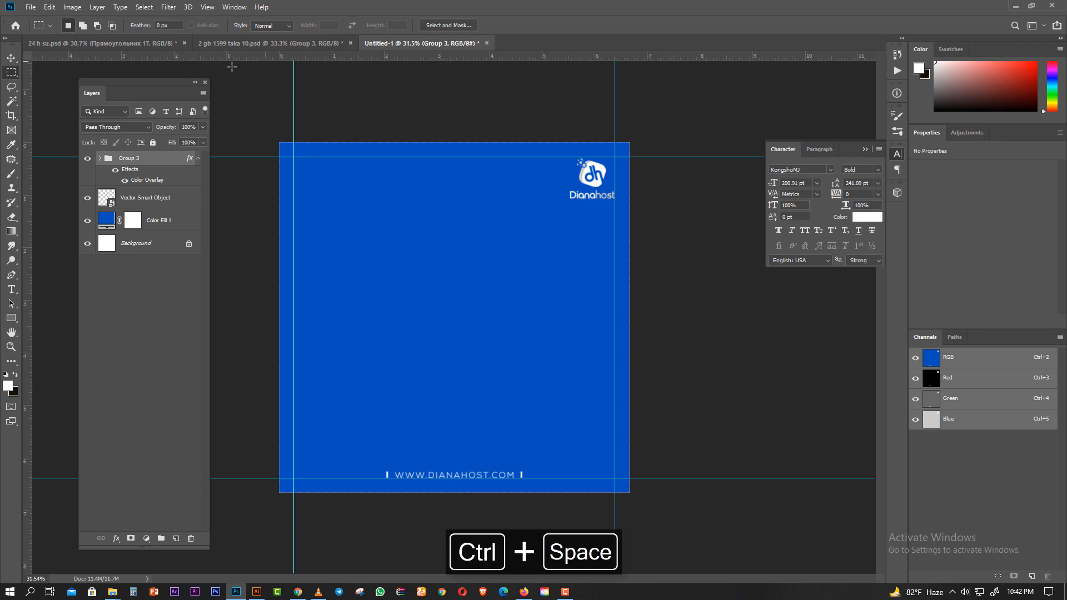
mouse_move(110, 594)
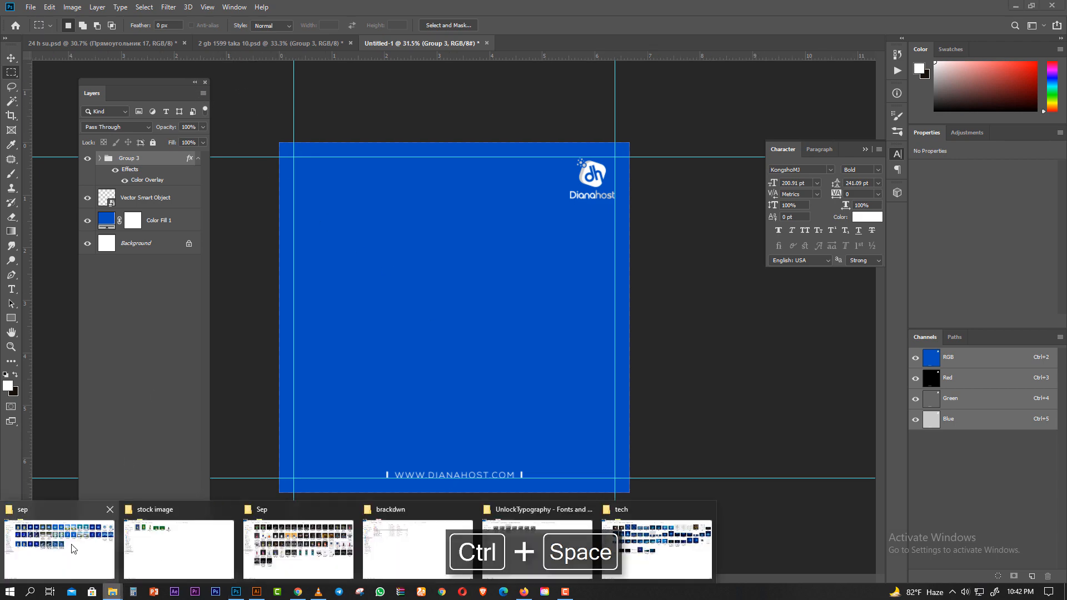
left_click(97, 551)
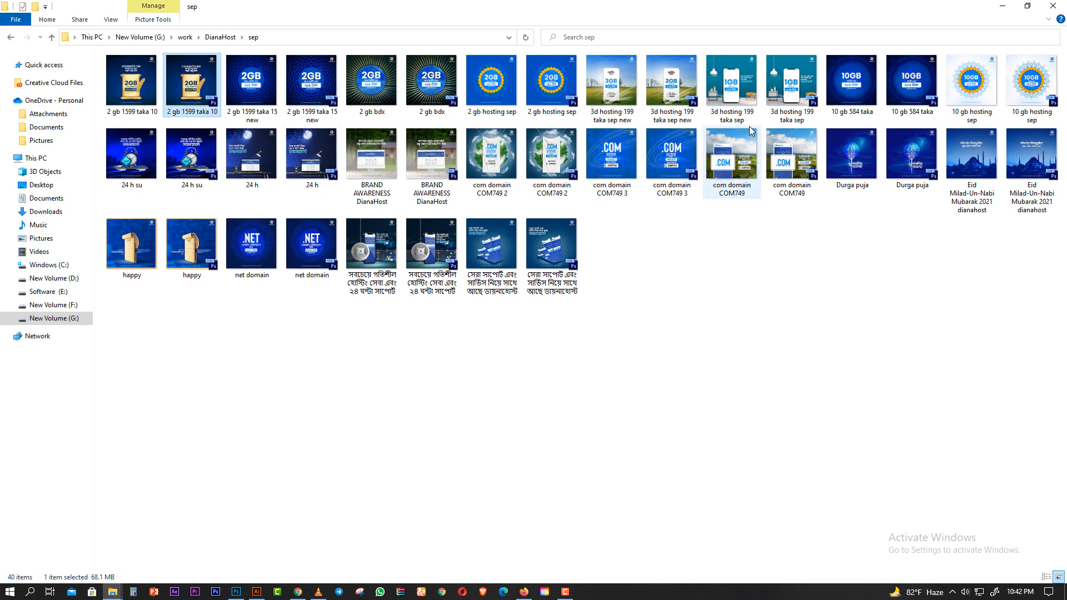
left_click(261, 77)
left_click_drag(261, 77, 418, 456)
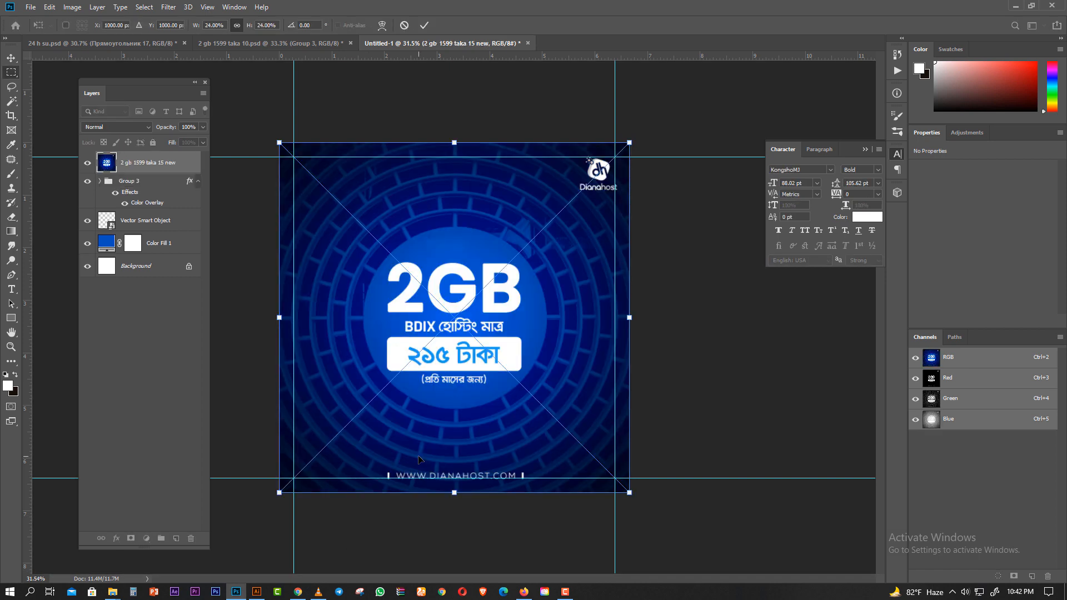
key("Return")
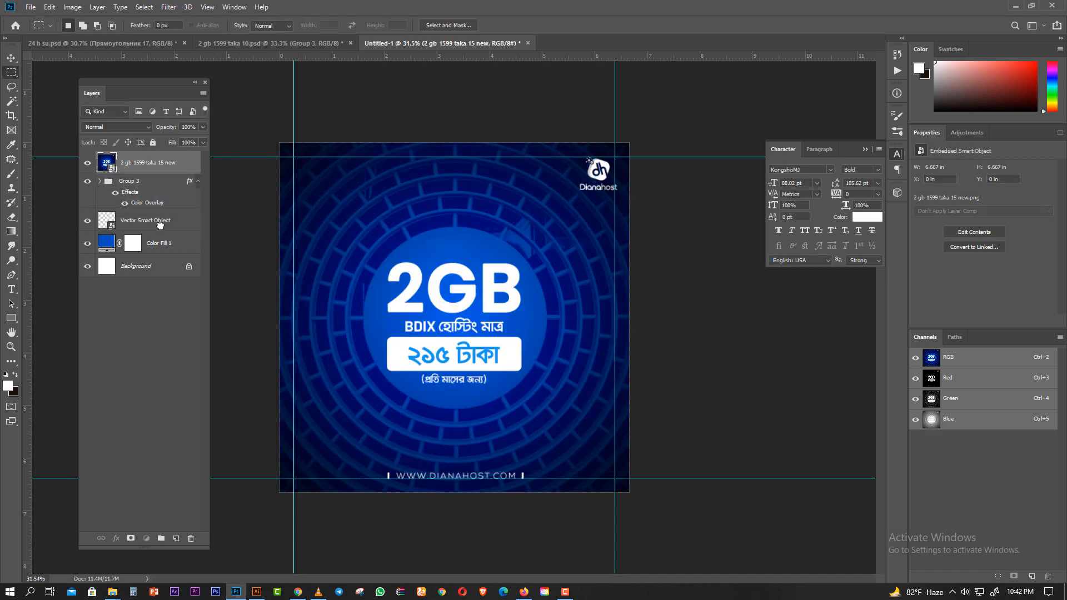
left_click_drag(160, 224, 160, 230)
- Shrink the Vector Smart Object logo to about 0.67 in wide, matching the logo in the placed reference image
left_click(157, 201)
left_click(14, 60)
key("ctrl+space")
left_click_drag(593, 162, 661, 200)
left_click_drag(526, 209, 317, 264)
left_click_drag(580, 199, 618, 222)
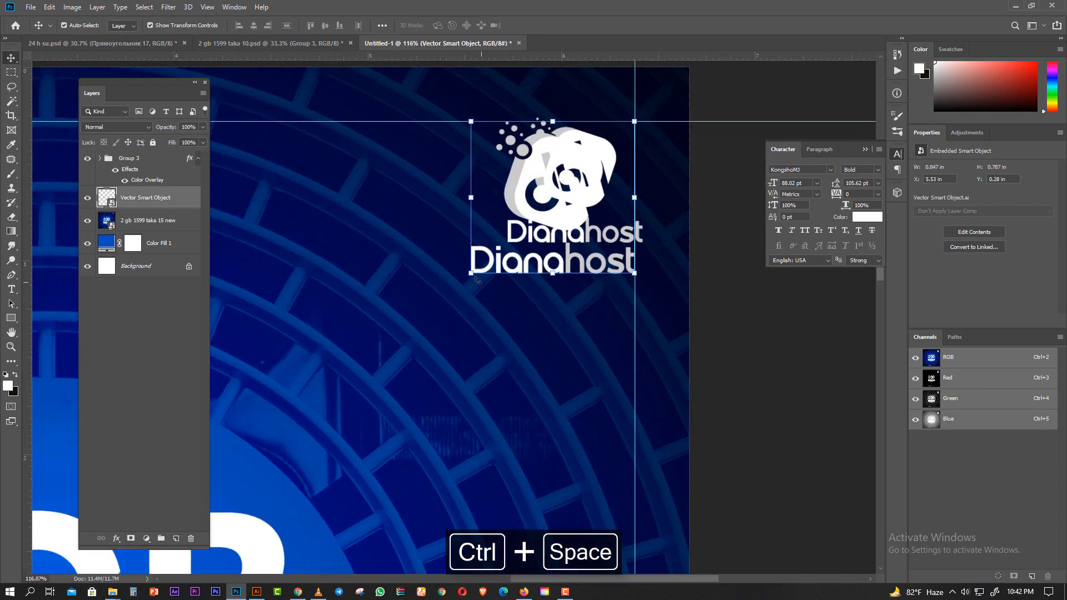
left_click_drag(476, 278, 515, 252)
left_click_drag(621, 219, 629, 219)
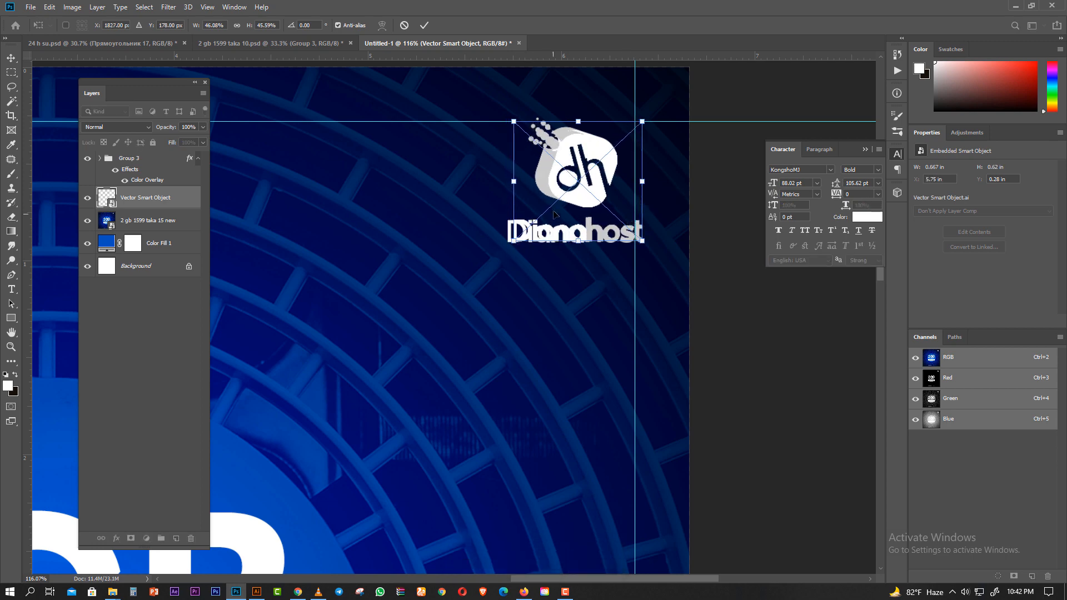
key("Return")
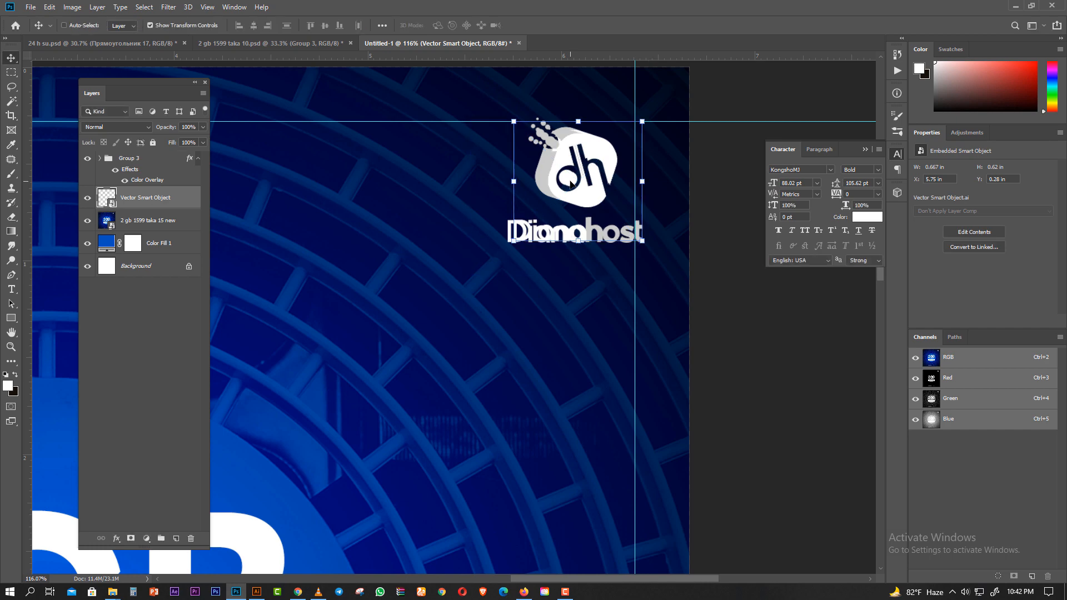
- Delete the 2 gb 1599 taka 15 new reference layer and move the logo so its right edge meets the right guide
left_click(177, 220)
key("Delete")
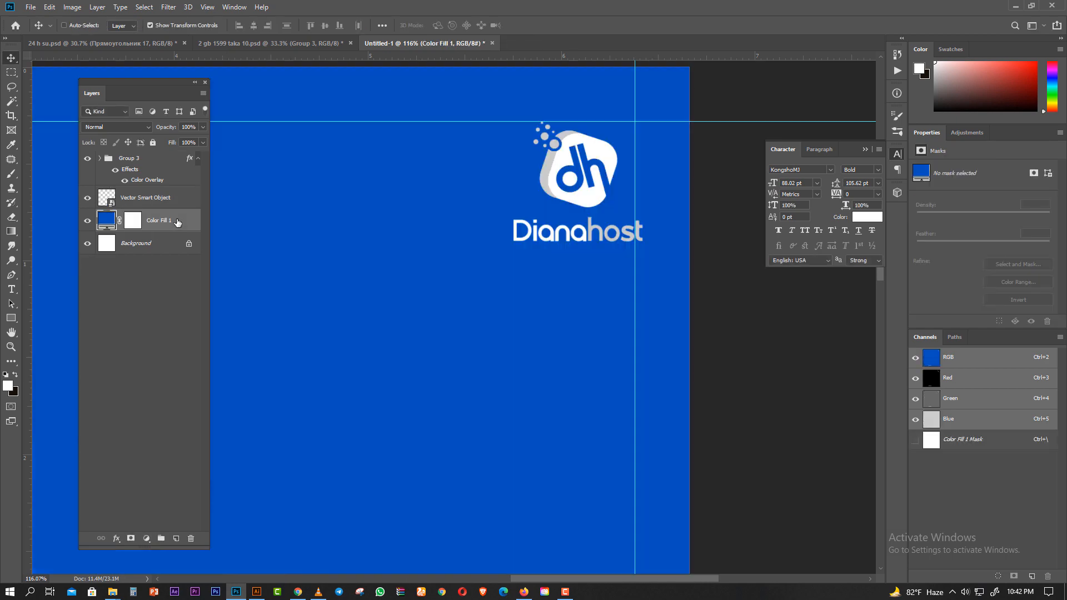
left_click(167, 202)
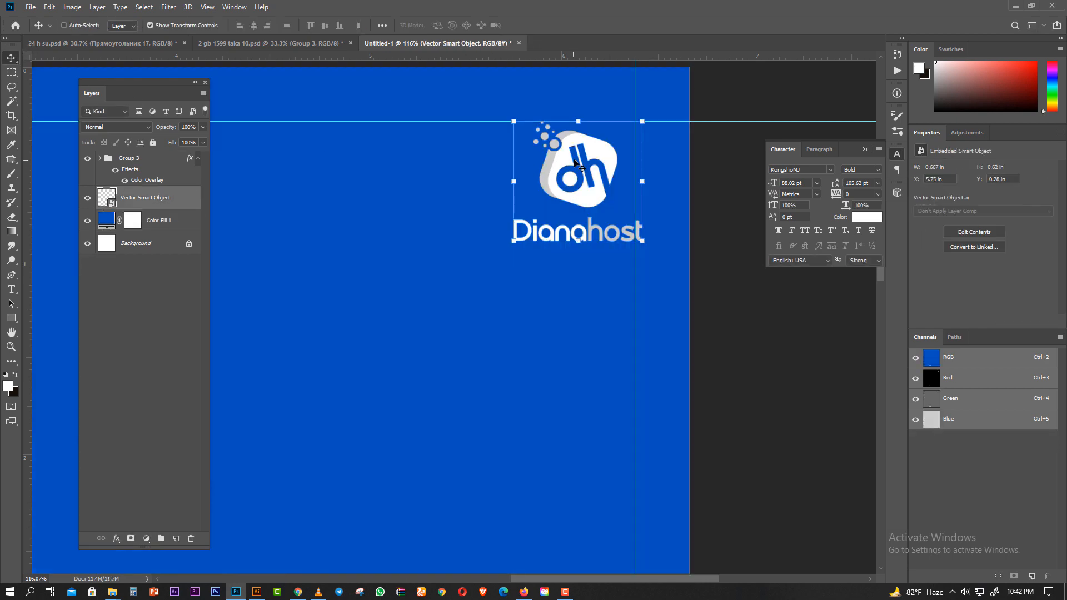
left_click_drag(574, 160, 558, 159)
left_click(15, 70)
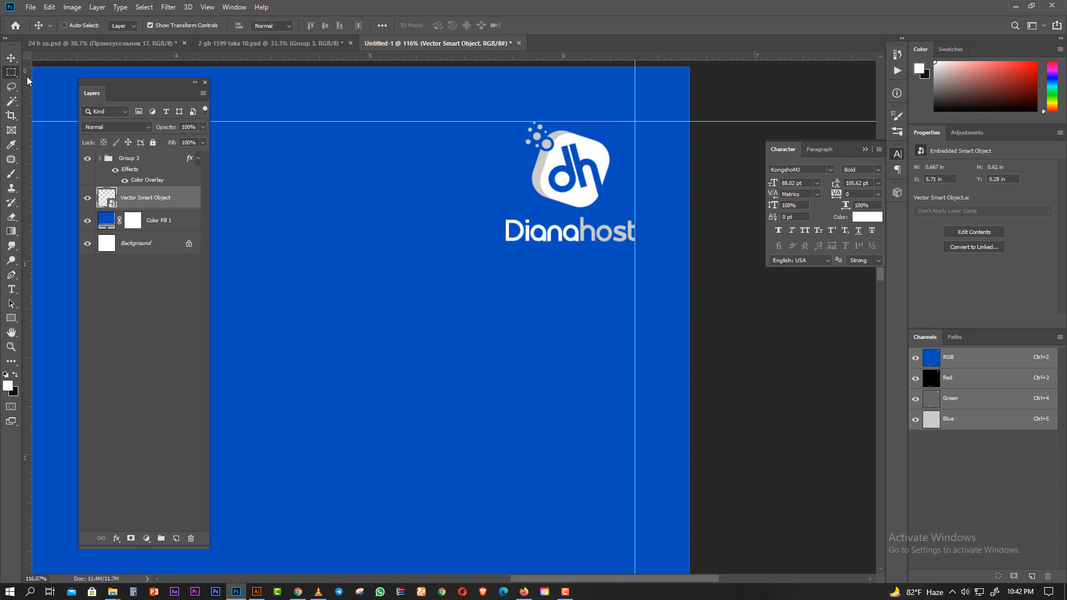
key("ctrl+space")
left_click_drag(555, 246, 479, 203)
left_click_drag(496, 258, 517, 265)
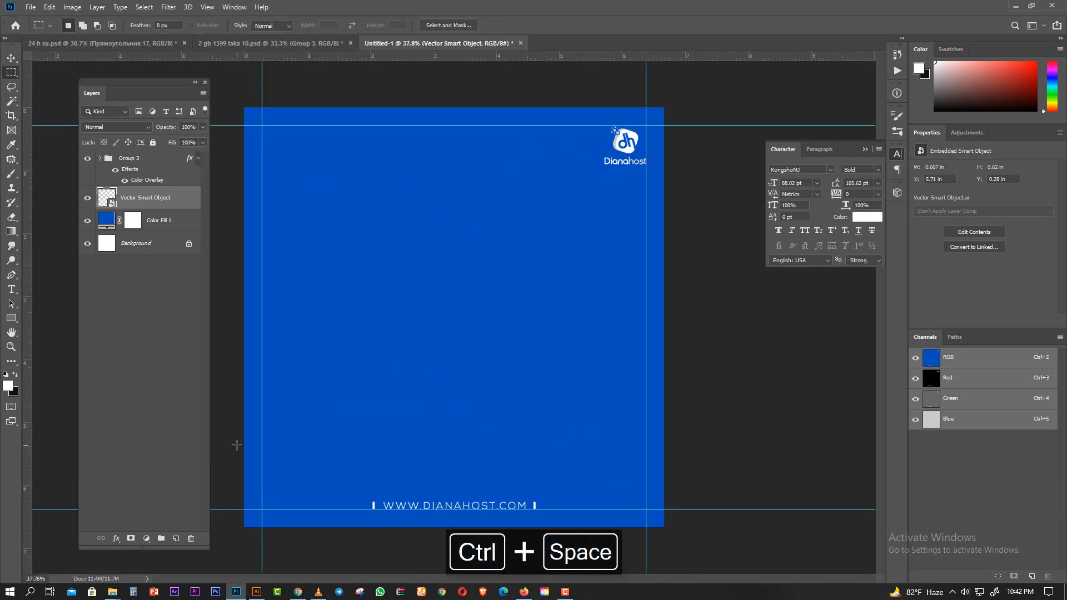
- Switch to Chrome, search Google for dianahost, and open the dianahost.com website
left_click(300, 594)
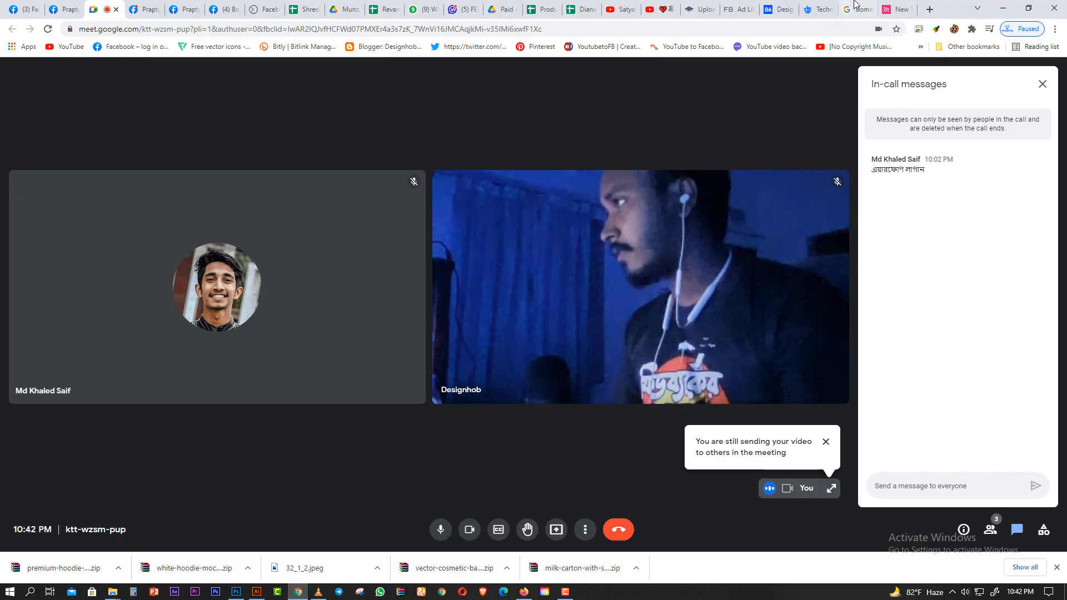
left_click(856, 12)
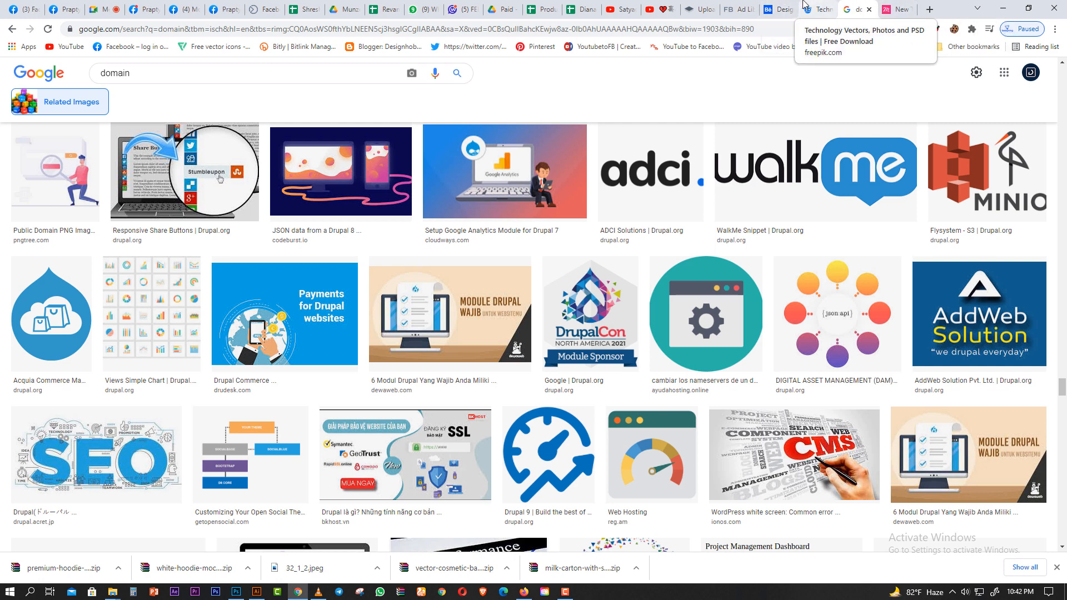
left_click(895, 9)
left_click(856, 8)
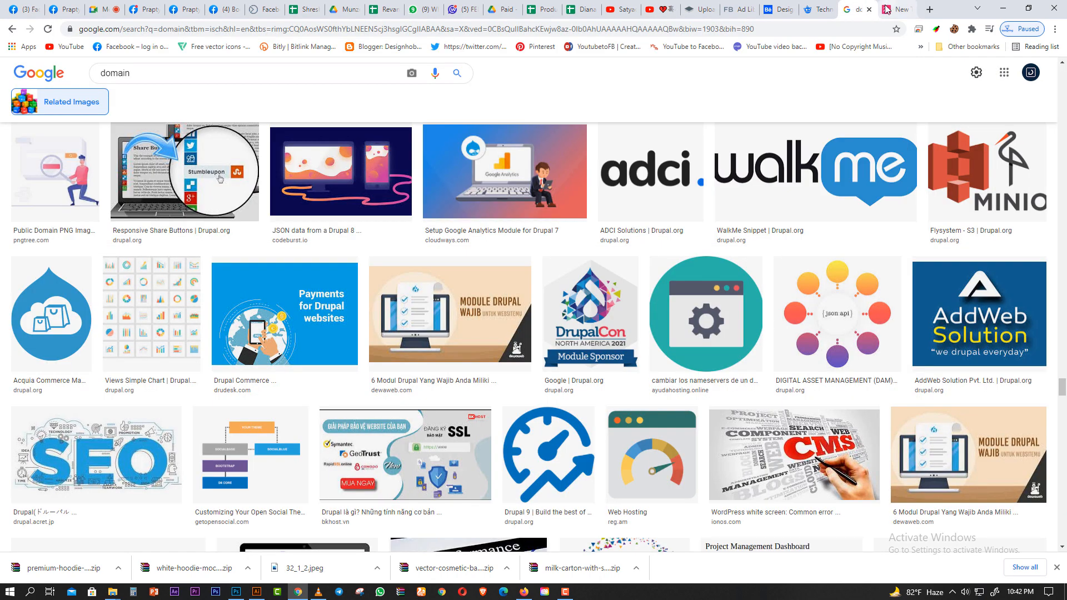
left_click(895, 9)
type("dia")
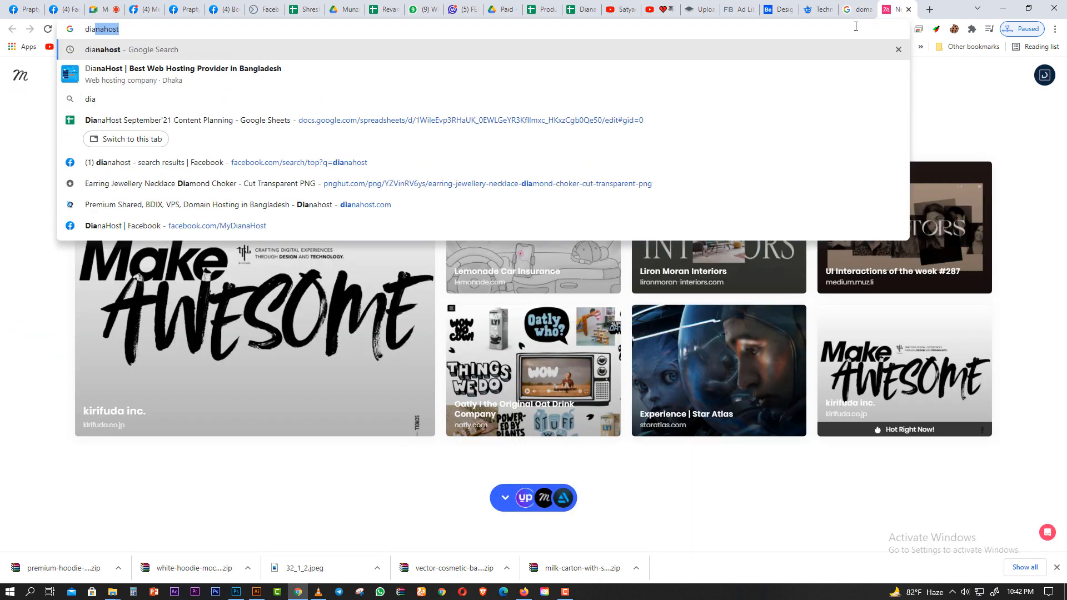
key("Return")
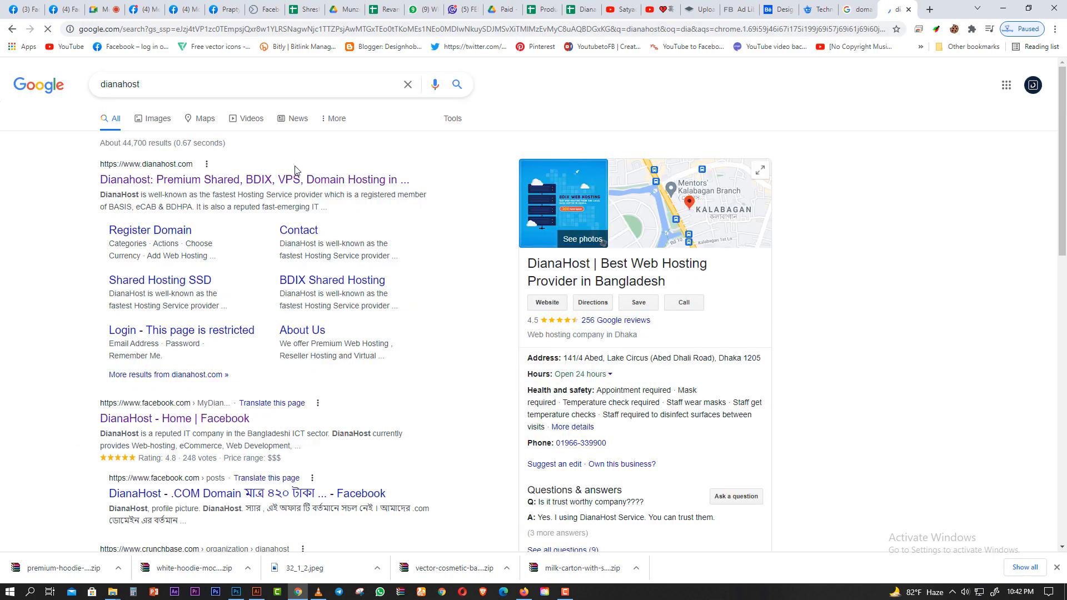
left_click(294, 178)
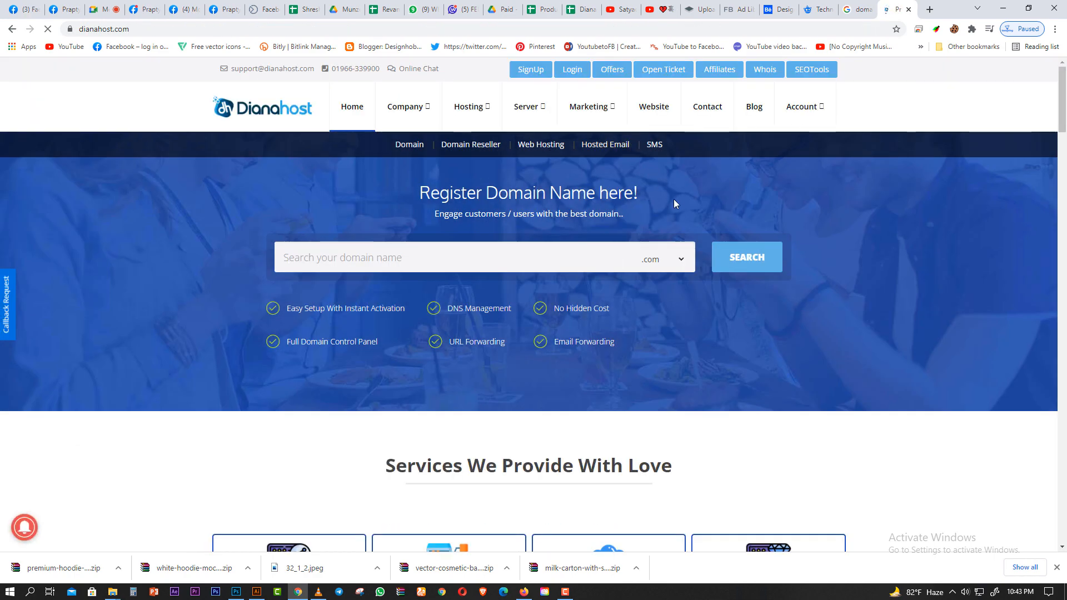
- Capture the whole dianahost.com home page with the GoFullPage extension
scroll(673, 199, "down", 15)
scroll(673, 203, "down", 20)
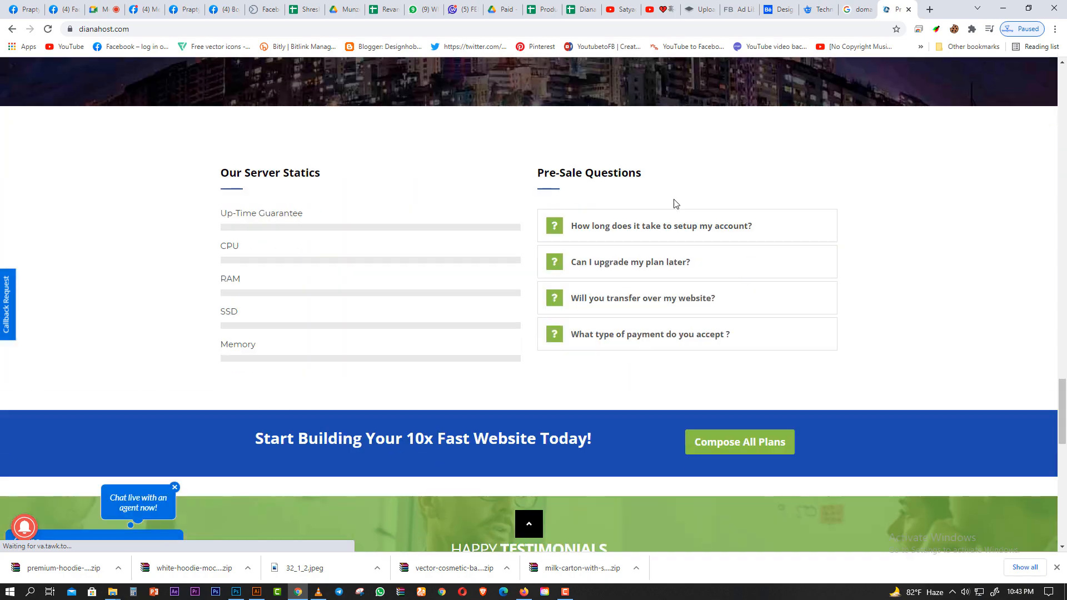
scroll(675, 200, "up", 20)
scroll(675, 198, "up", 15)
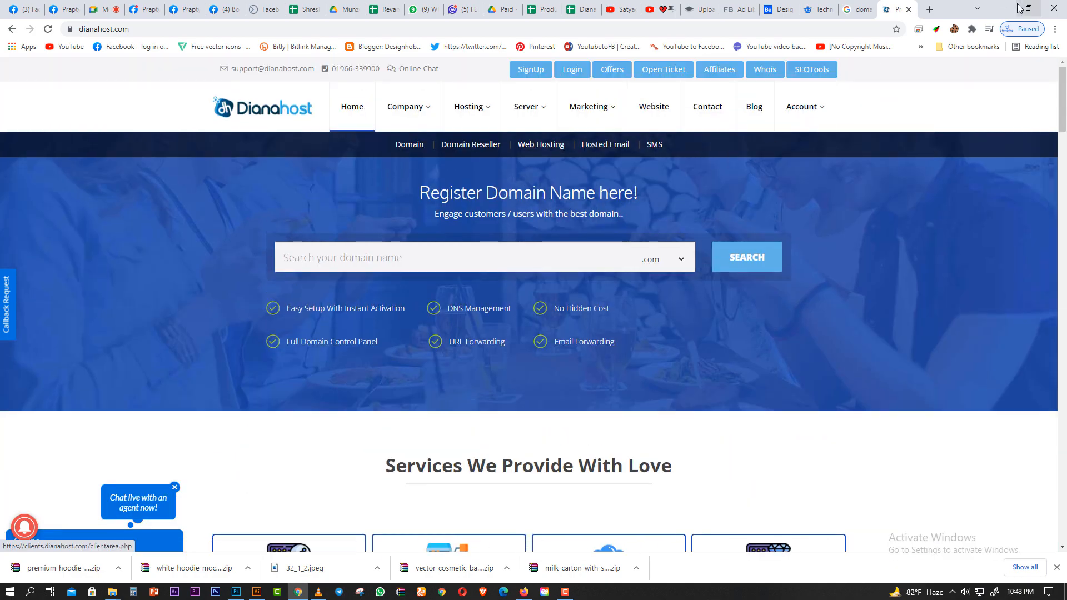
left_click(971, 29)
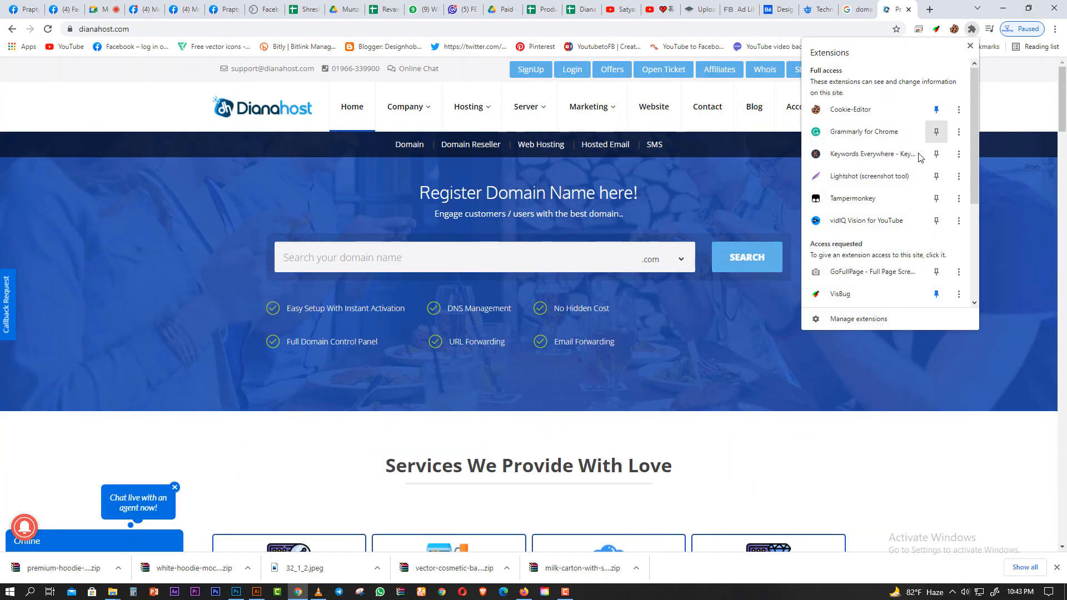
left_click(854, 271)
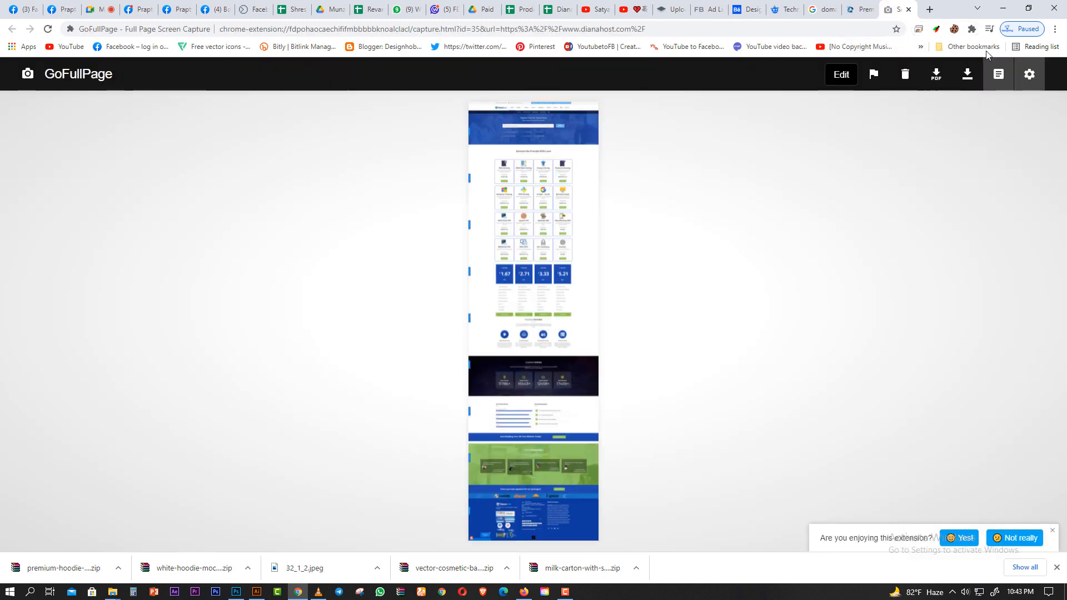
left_click(972, 29)
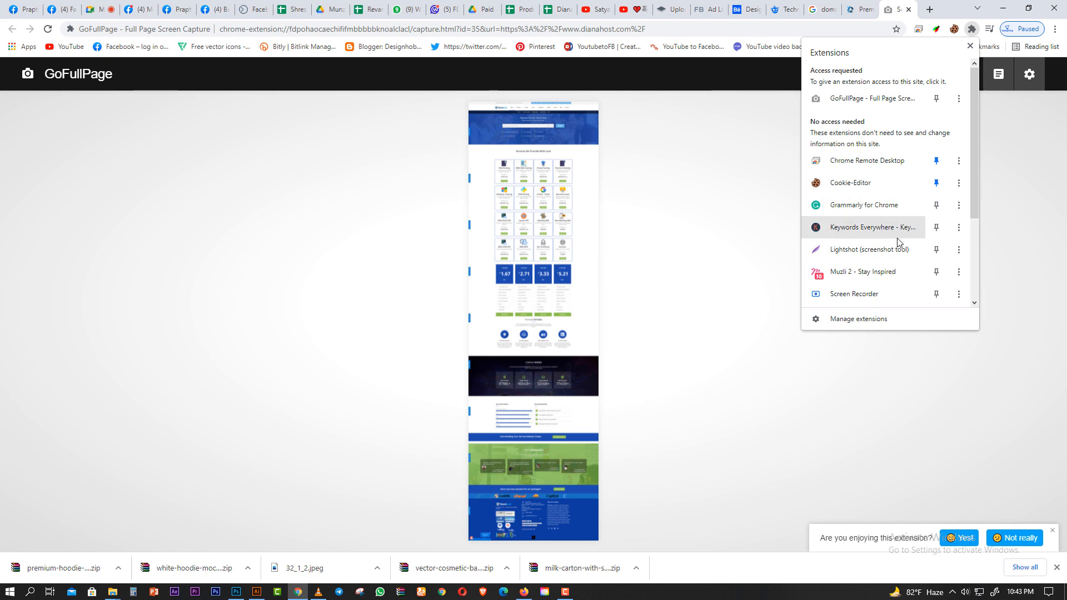
scroll(888, 229, "down", 2)
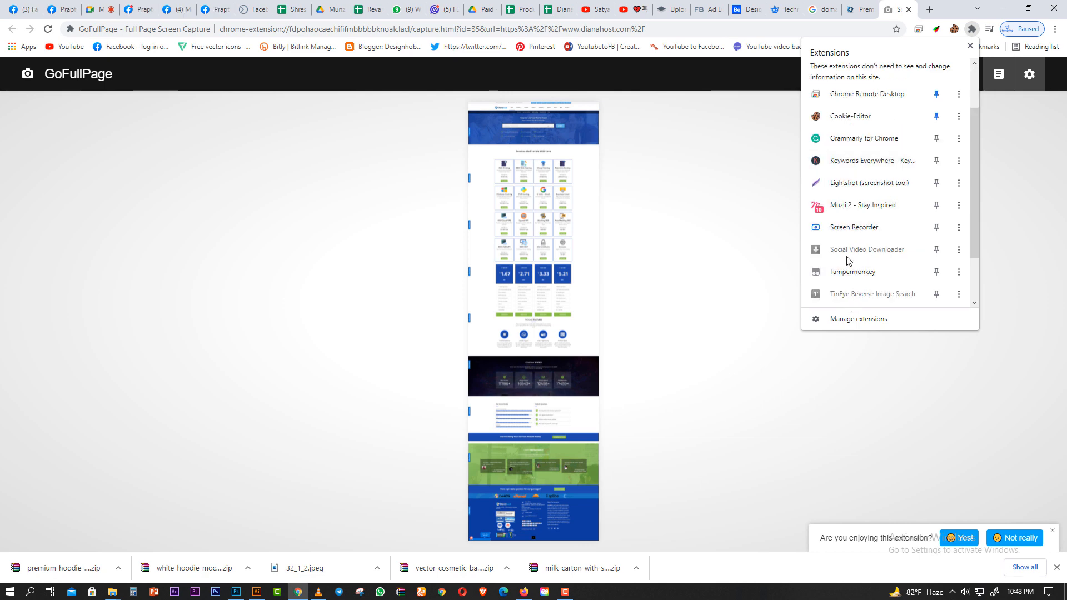
scroll(848, 236, "up", 2)
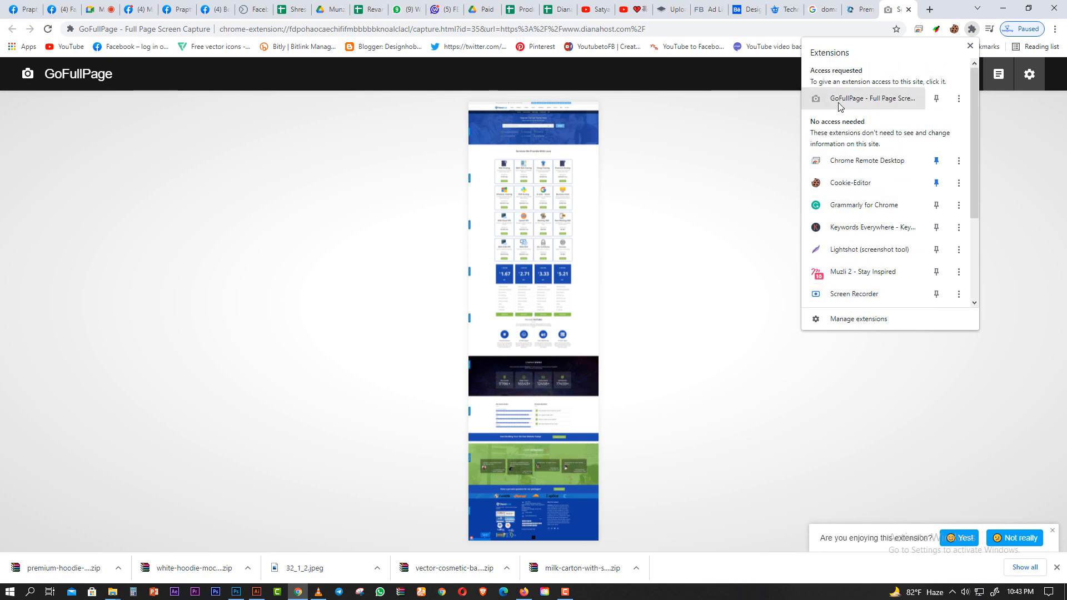
left_click(909, 107)
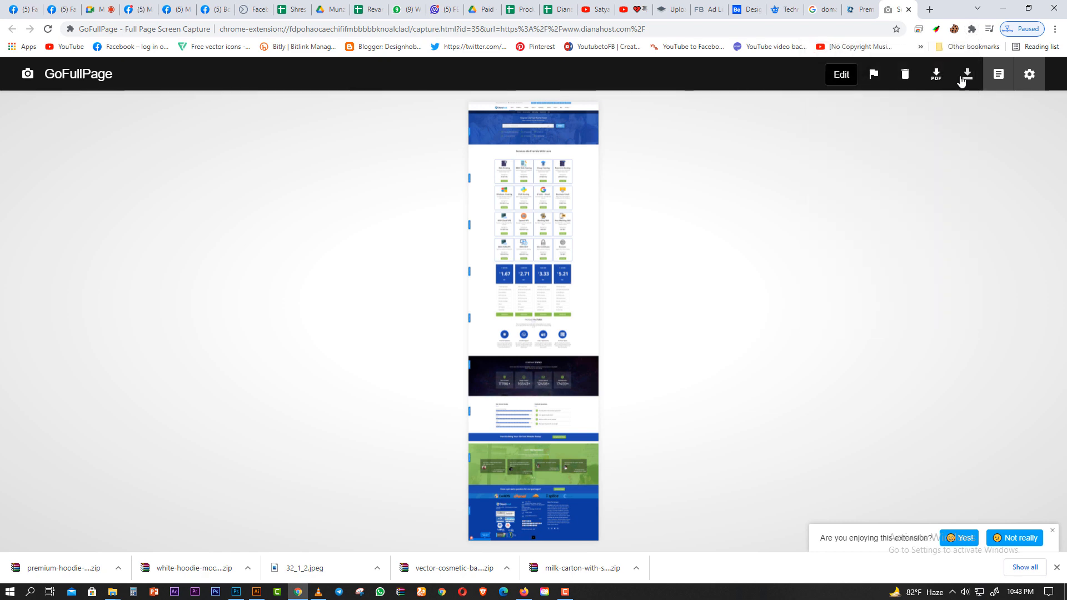
- Download the full-page capture as an image and open the Downloads folder in File Explorer
left_click(957, 84)
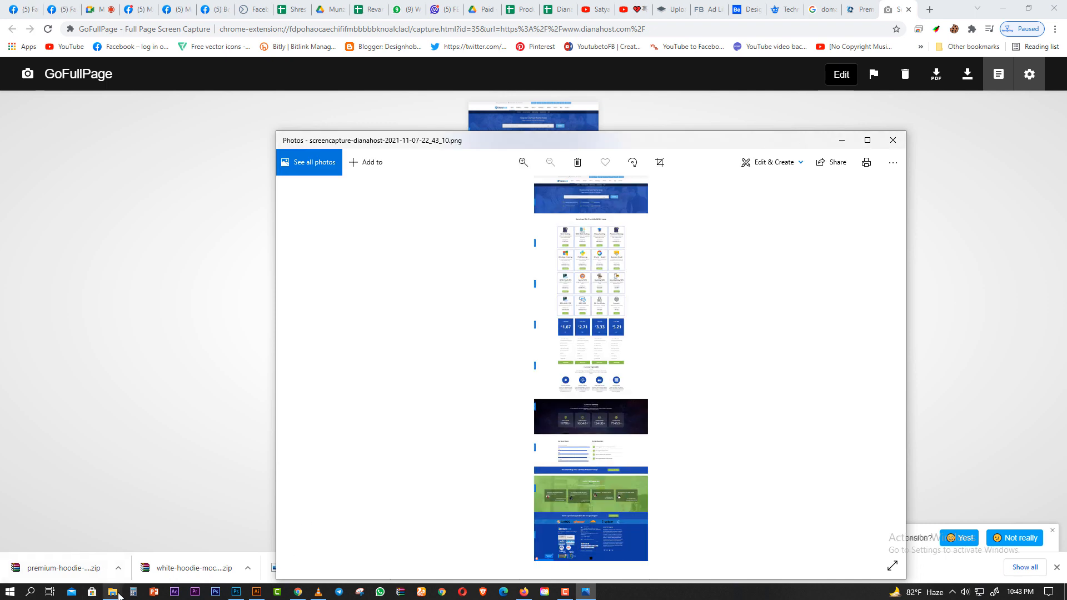
left_click(118, 596)
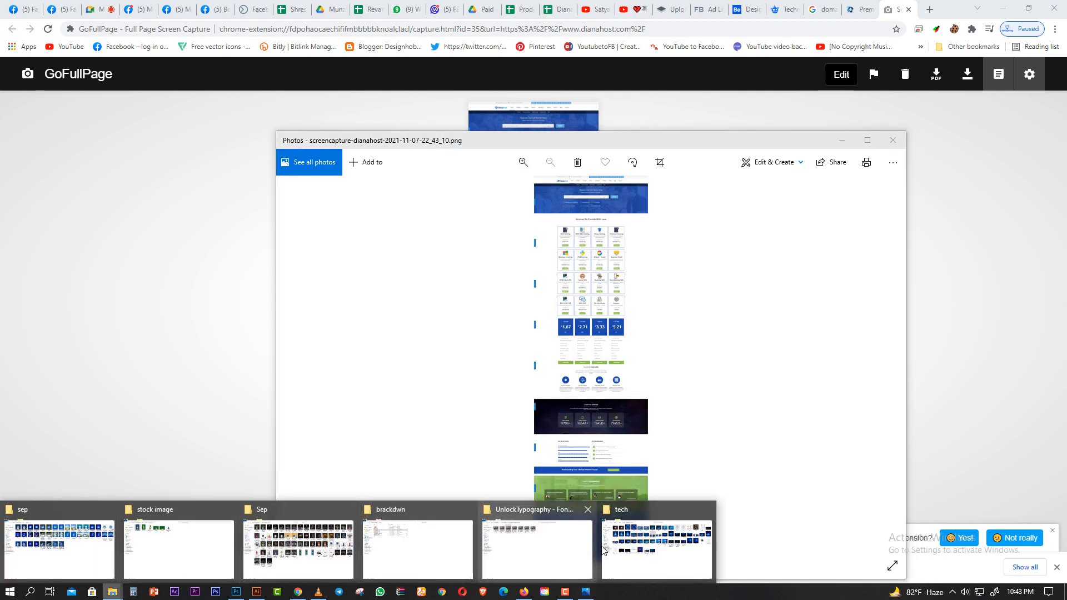
right_click(113, 591)
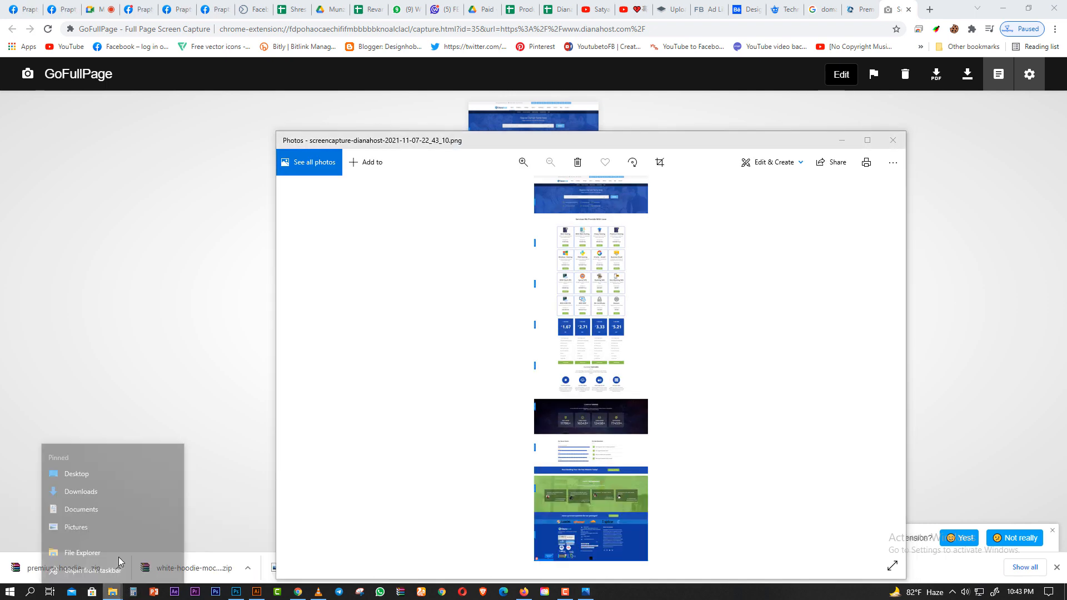
left_click(75, 480)
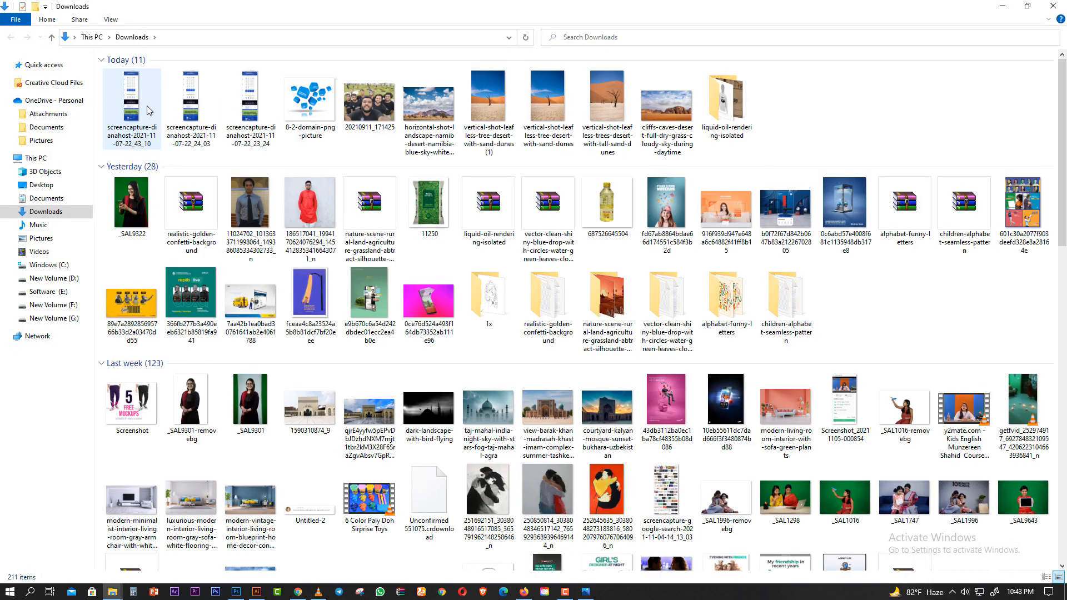
left_click(194, 95)
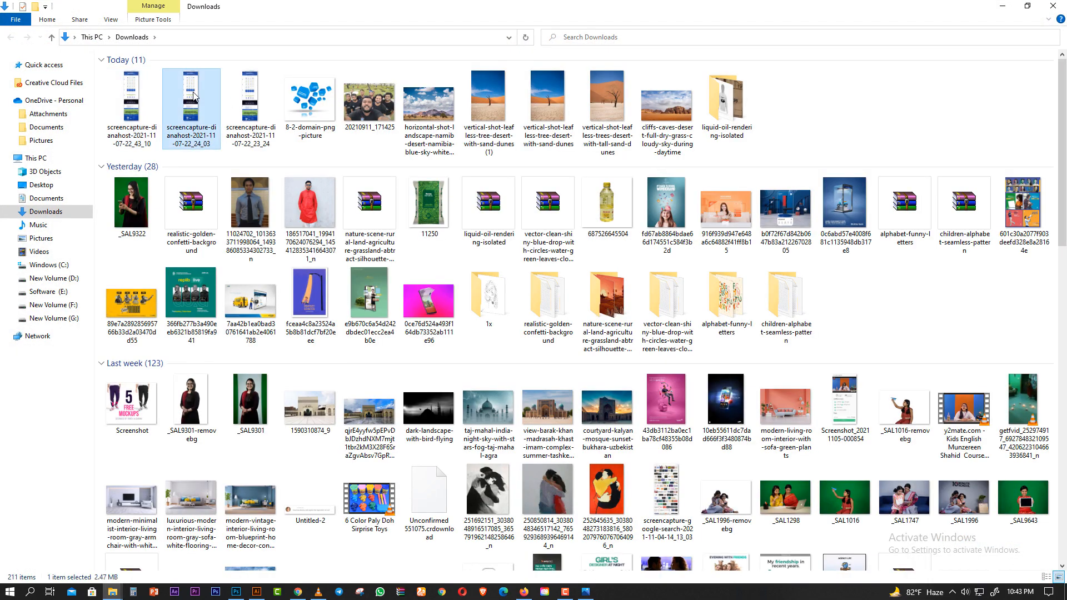
double_click(194, 95)
left_click(890, 146)
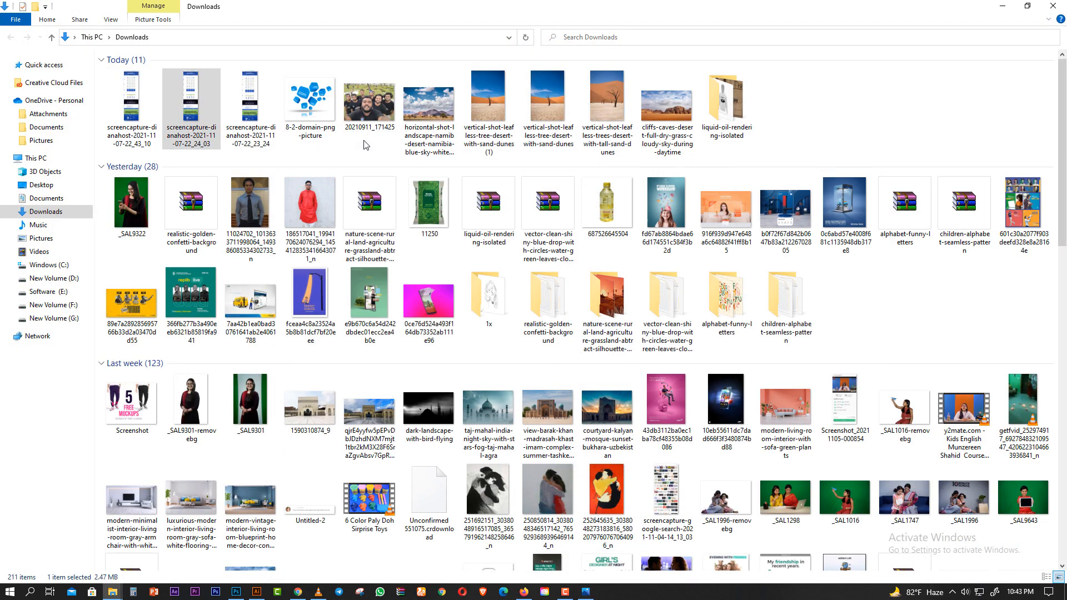
left_click_drag(186, 111, 442, 487)
key("Return")
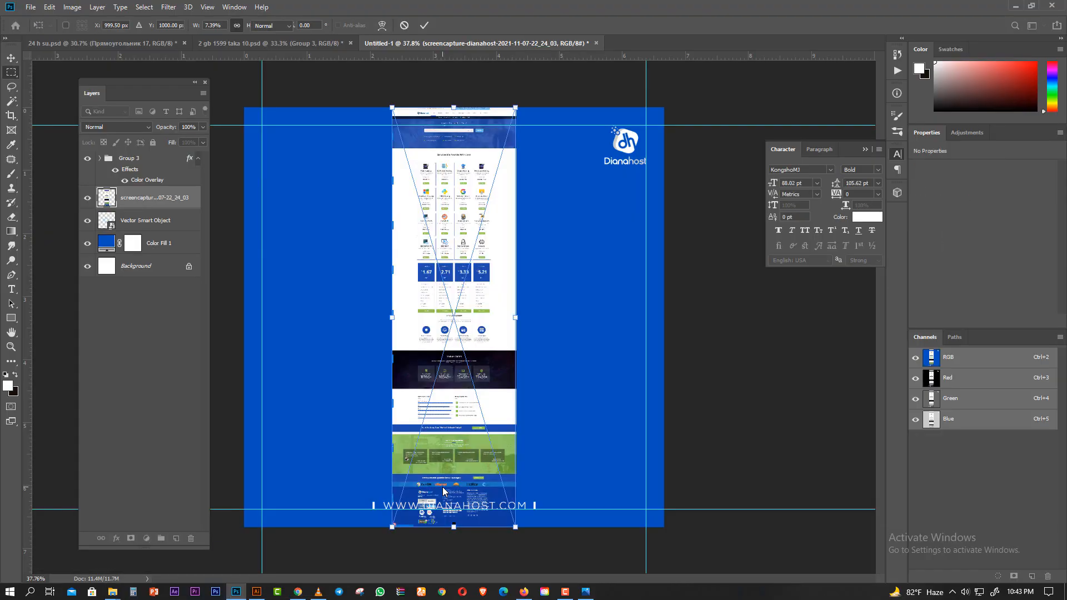
left_click(86, 197)
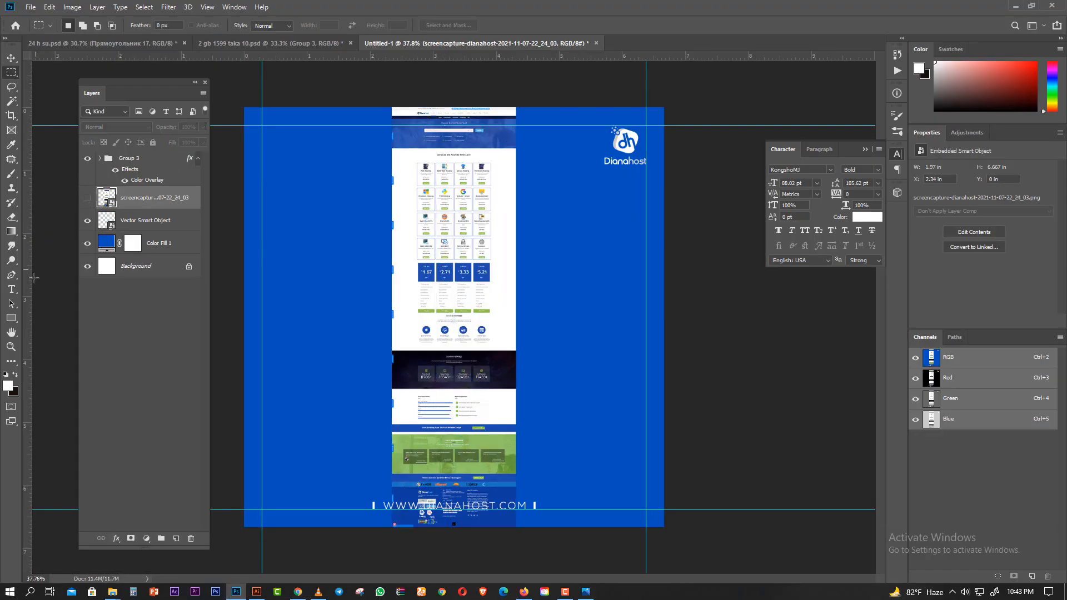
- Draw a white rounded rectangle about 806 × 1456 px extending past the canvas's lower edge, and shift it slightly sideways toward the logo
left_click(11, 319)
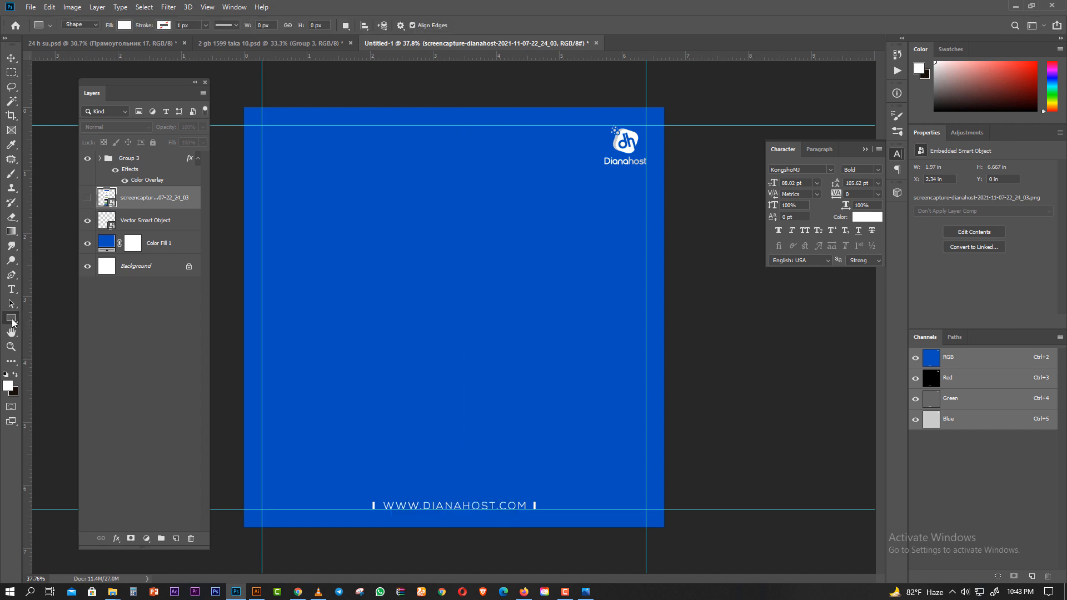
right_click(12, 321)
left_click(39, 328)
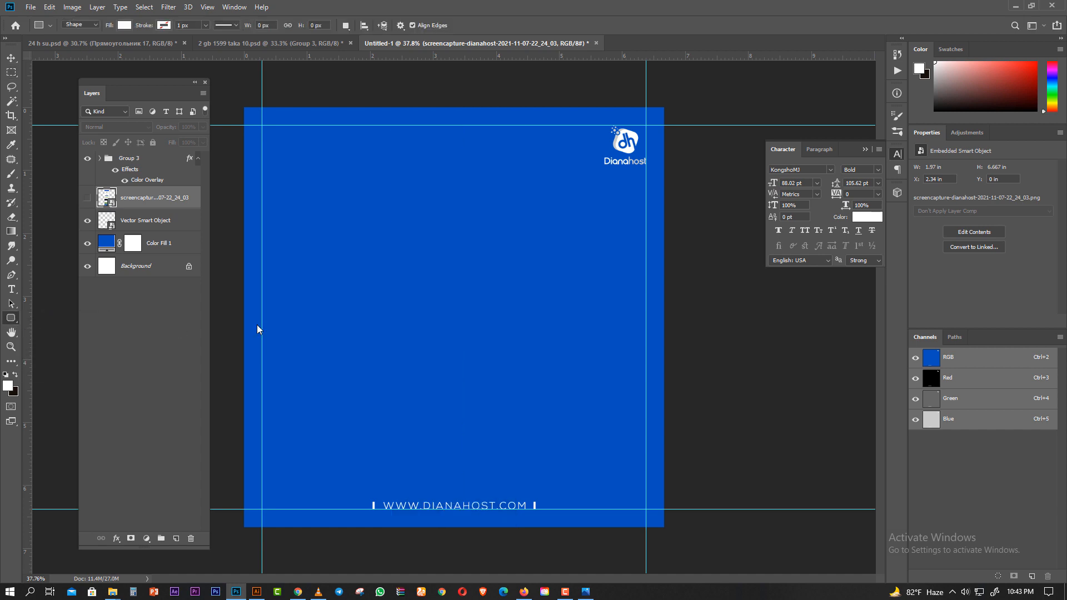
right_click(15, 319)
left_click(40, 328)
left_click_drag(364, 242, 531, 546)
left_click(11, 58)
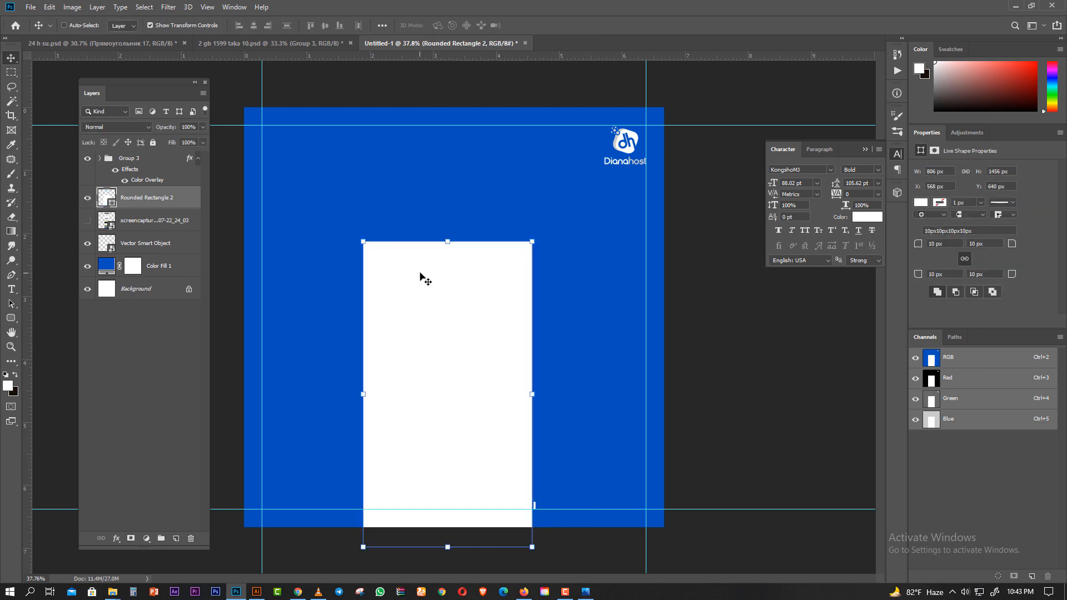
left_click_drag(419, 273, 438, 274)
- Give the rounded rectangle no fill and a 4 px black stroke
left_click(13, 317)
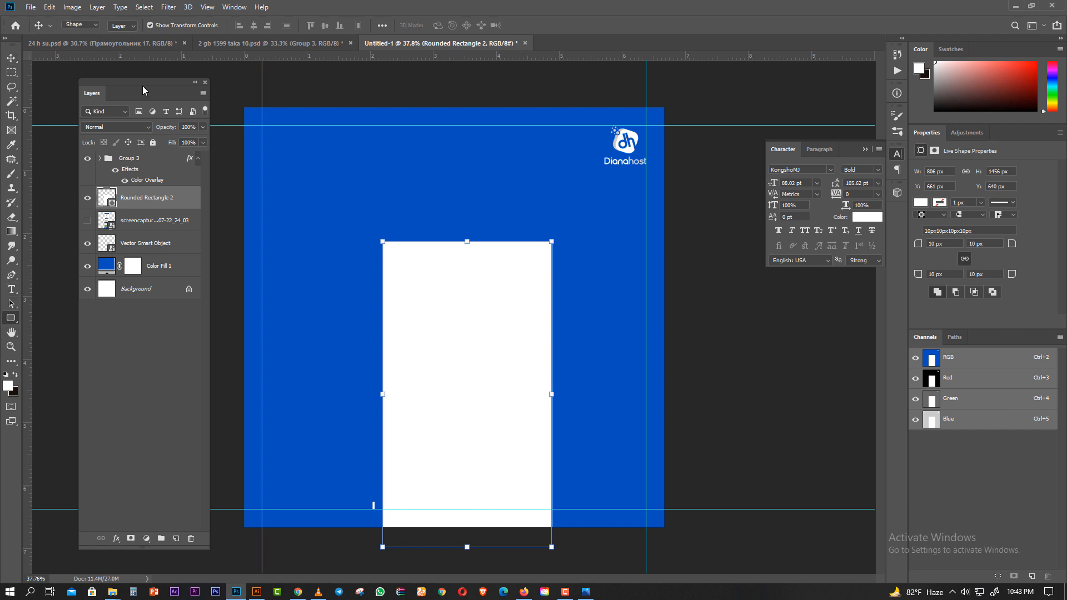
left_click(124, 25)
left_click(77, 47)
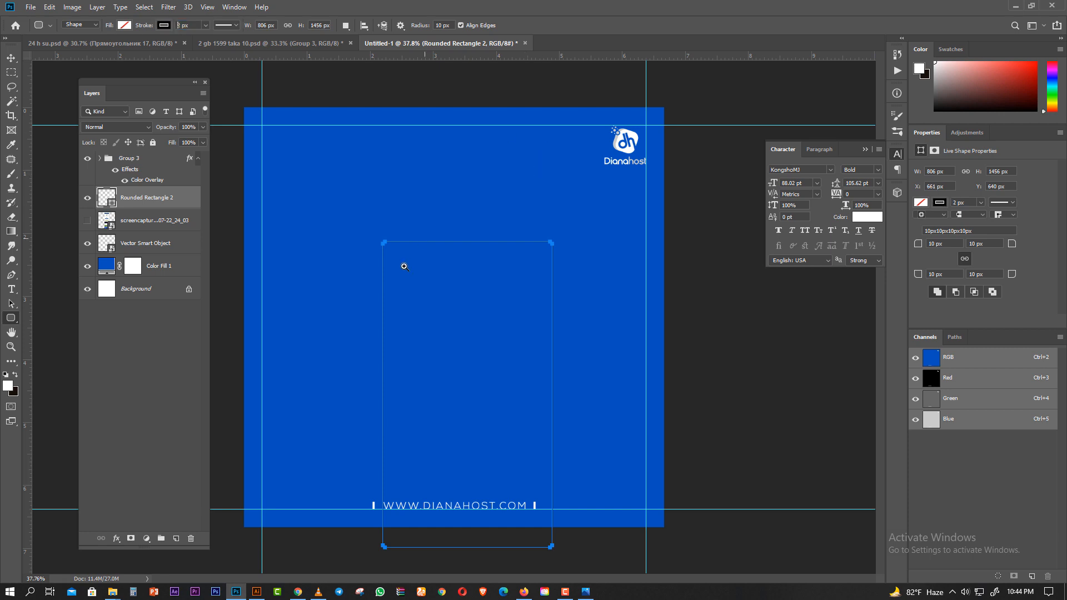
left_click_drag(404, 267, 426, 291)
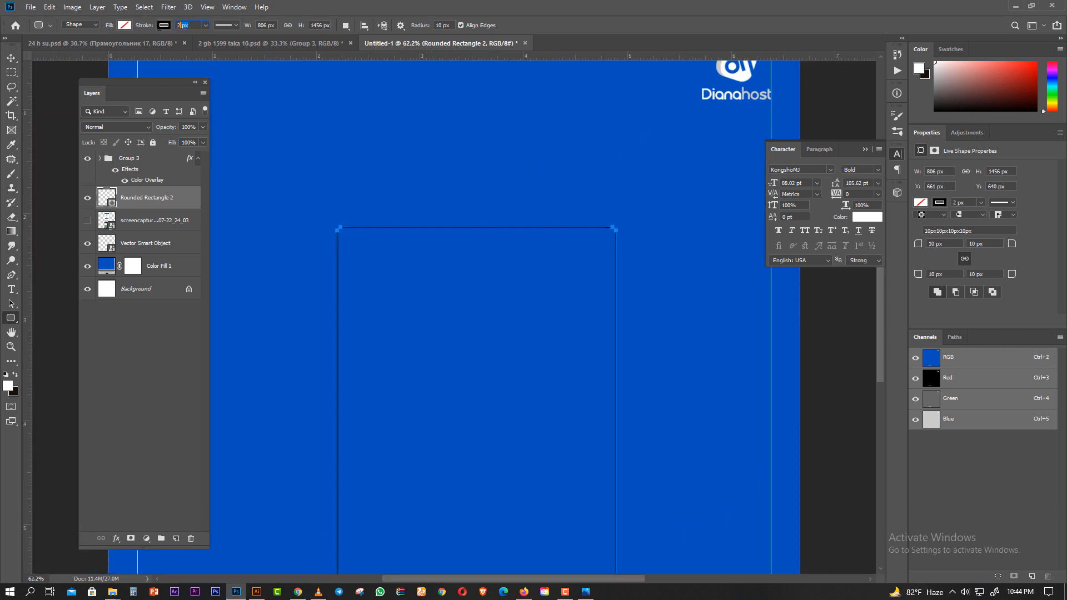
type("4")
key("Return")
- Set all four corner radii of the rounded rectangle to 25 px
left_click(11, 57)
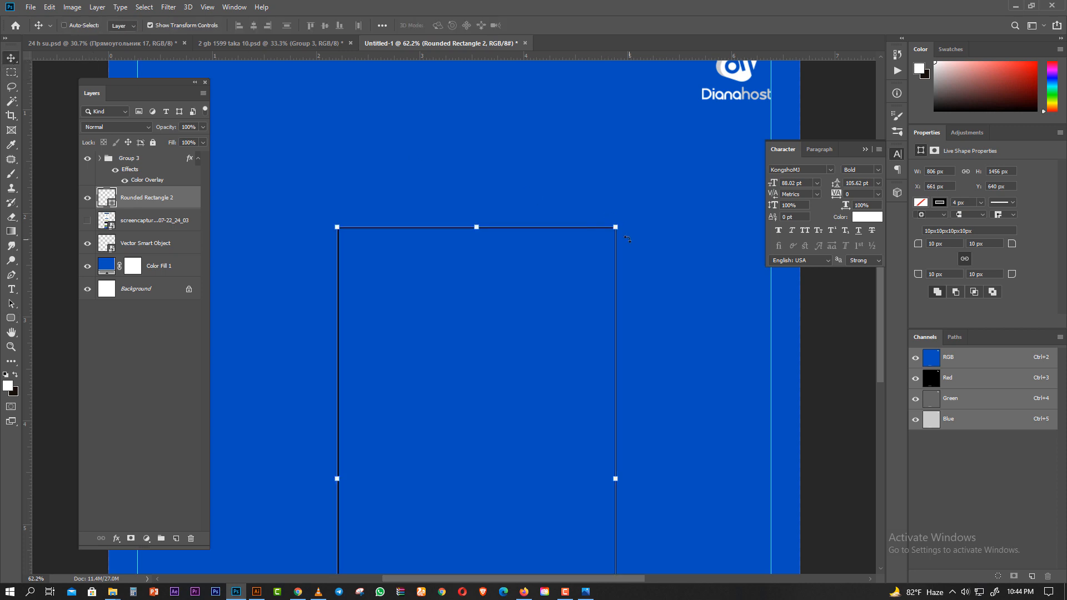
left_click_drag(627, 239, 639, 258)
left_click_drag(762, 305, 627, 212)
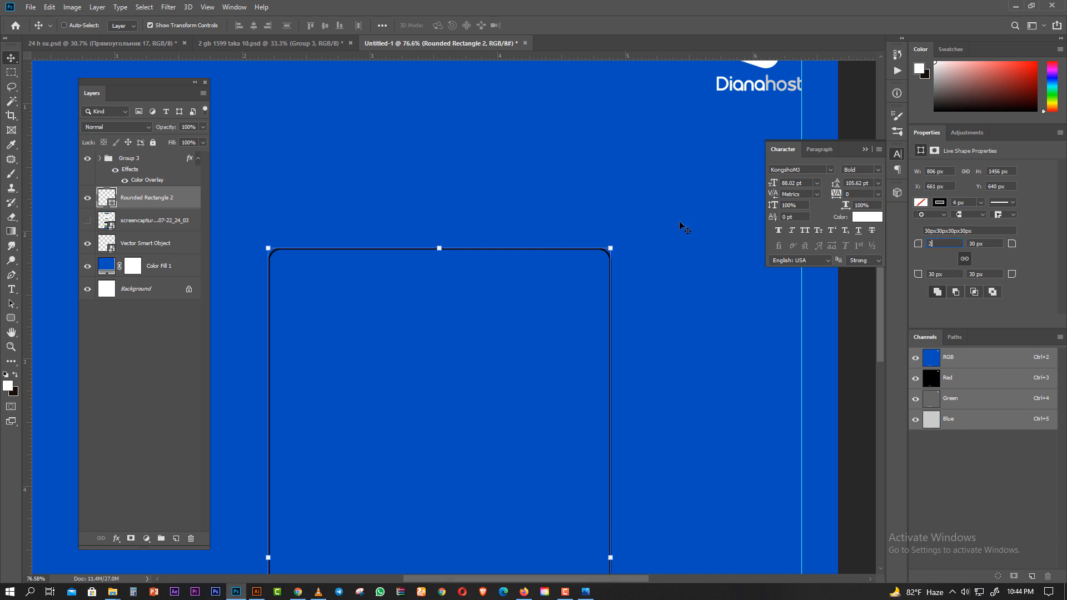
left_click(11, 72)
left_click_drag(428, 264, 452, 312)
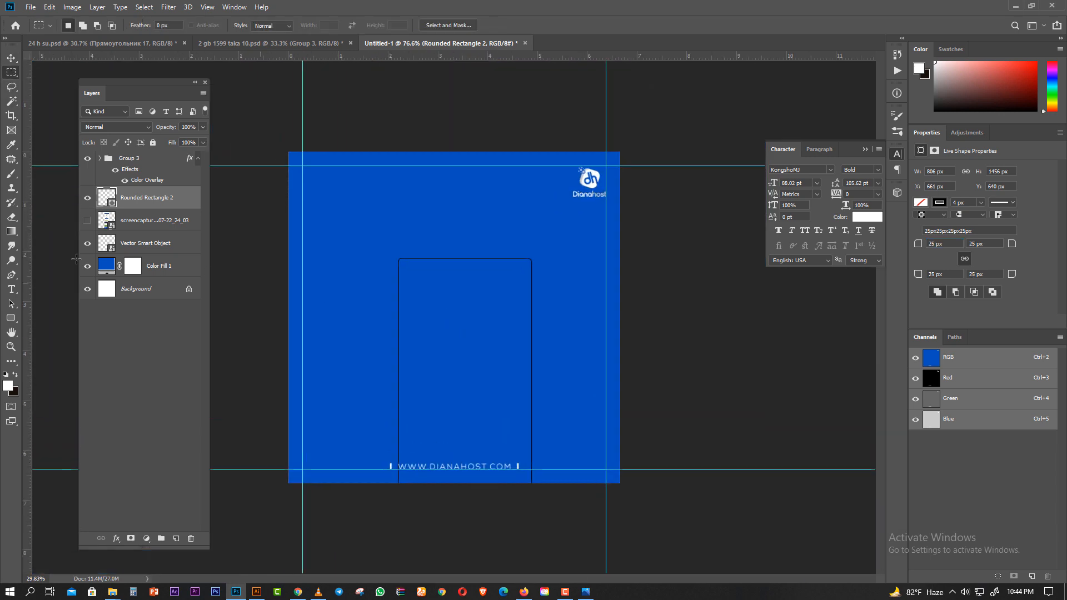
- Change the rounded rectangle's stroke to white and center the shape horizontally on the canvas
left_click(13, 319)
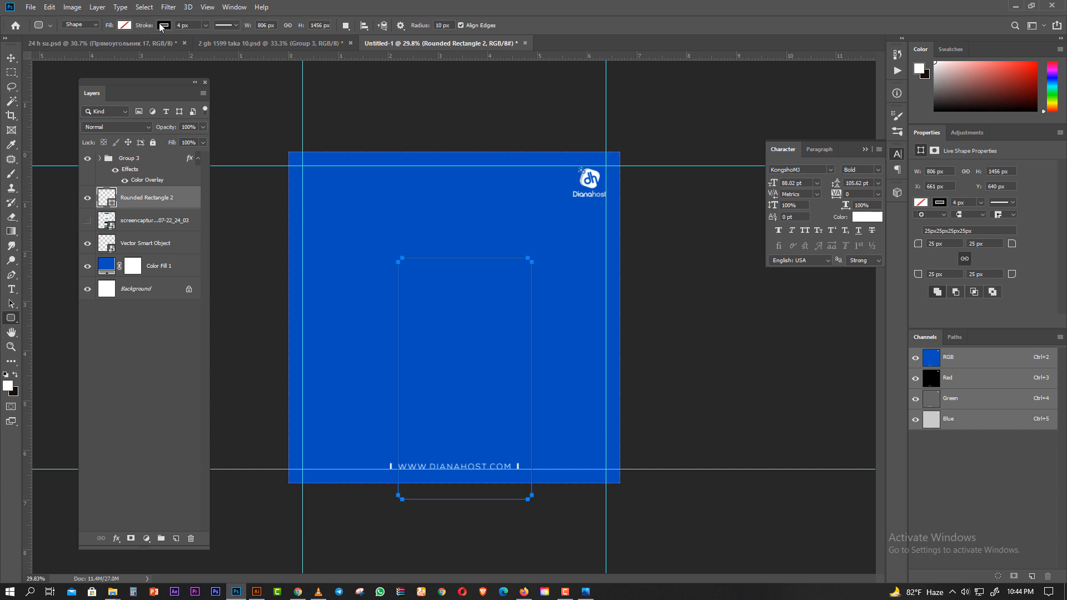
left_click(160, 27)
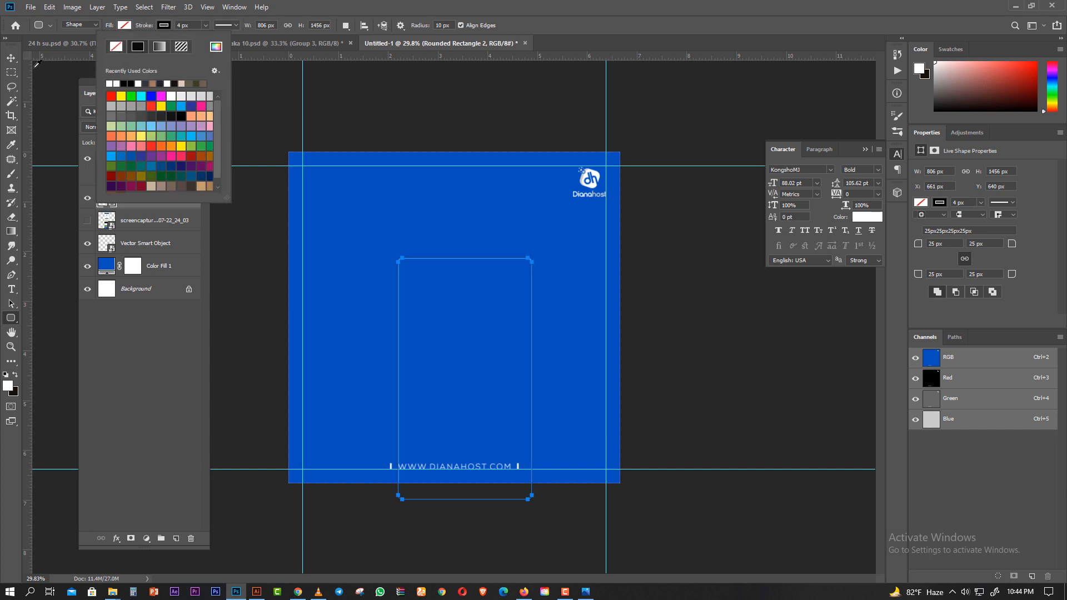
left_click(10, 60)
left_click_drag(480, 307, 469, 312)
left_click(13, 73)
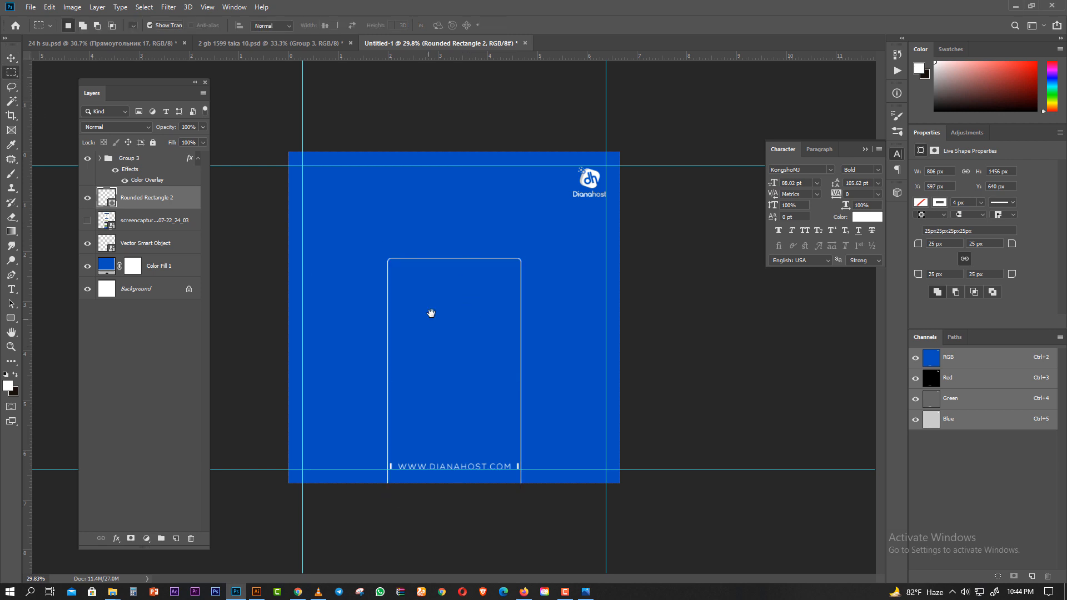
- Duplicate the rounded outline and shrink the copy to about 766 × 1398 px, leaving an even gap inside the original frame
scroll(431, 312, "up", 5)
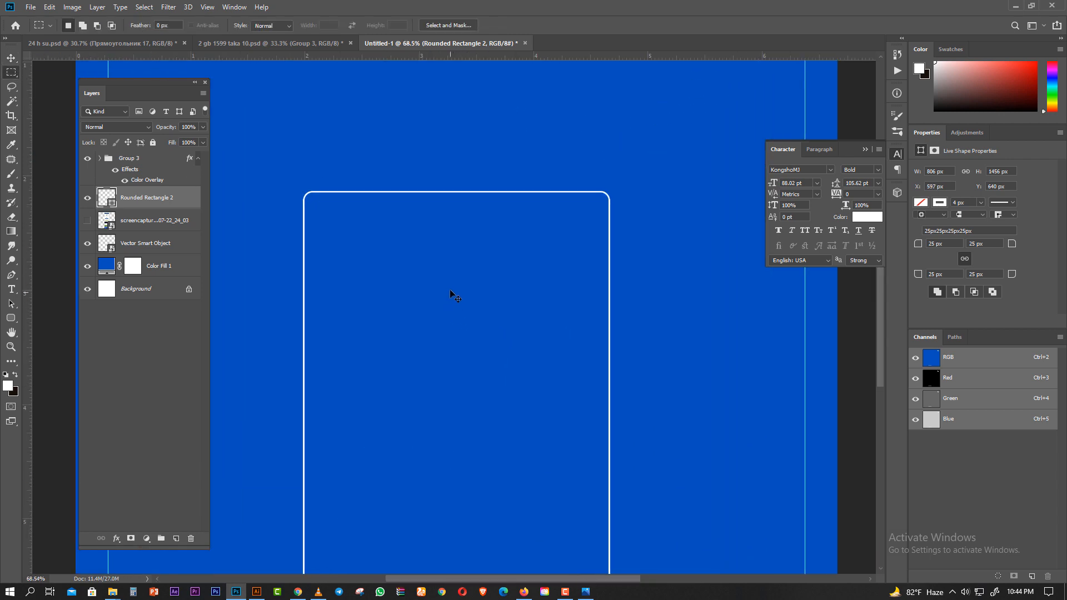
key("ctrl+j")
left_click(11, 58)
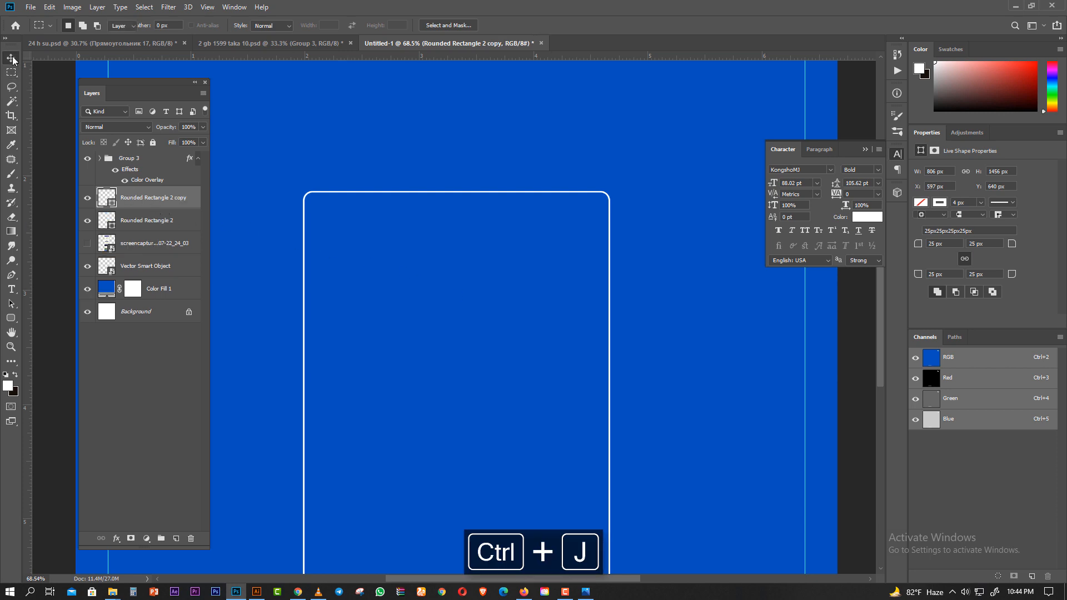
scroll(493, 372, "up", 1)
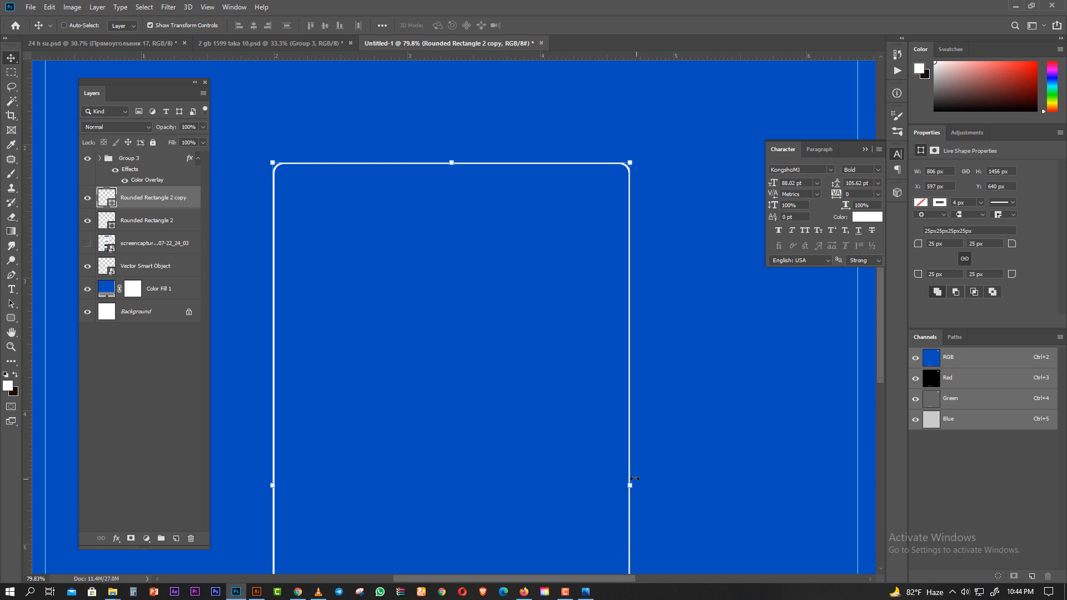
left_click_drag(631, 485, 622, 483)
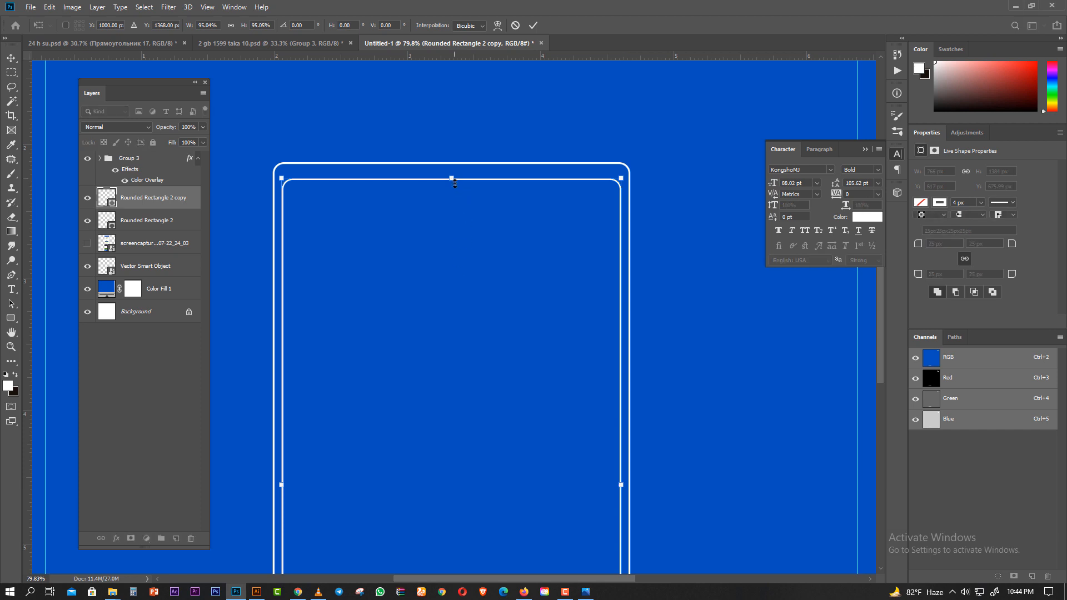
key("ctrl+space")
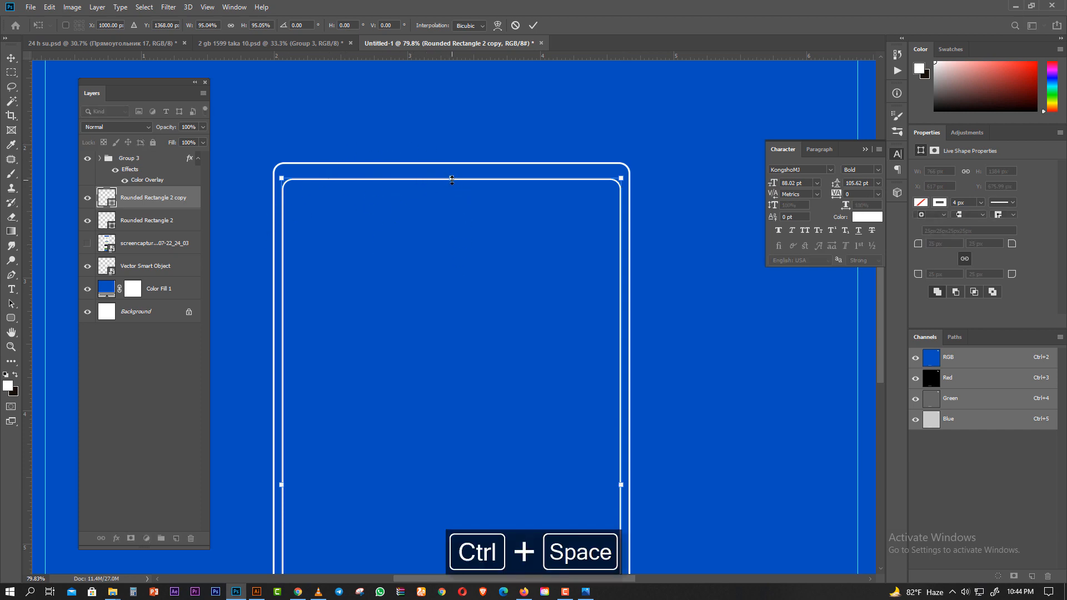
left_click_drag(451, 179, 451, 172)
key("Return")
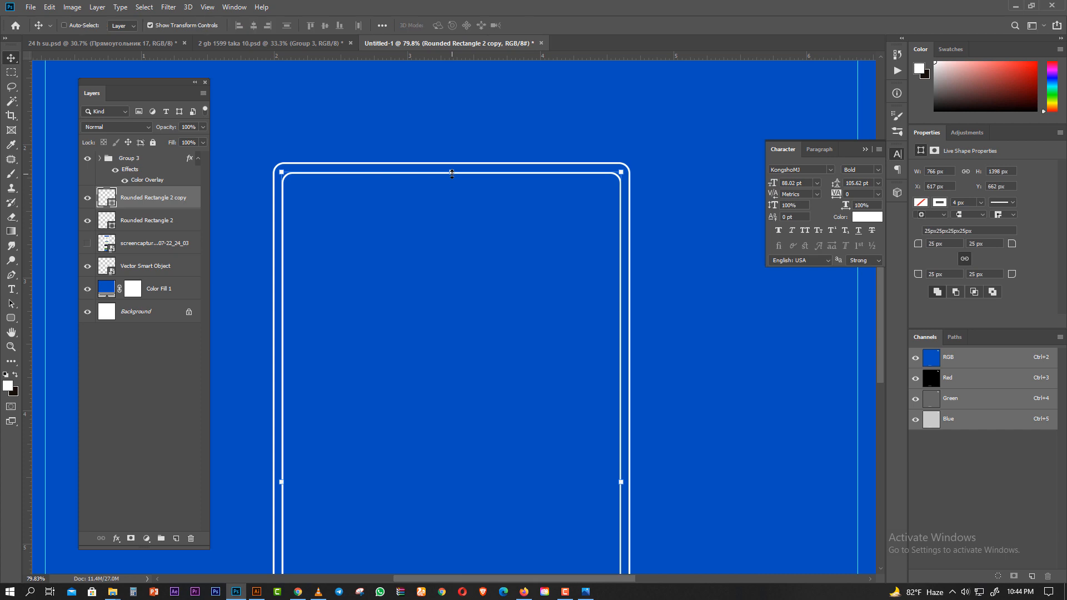
key("Up")
key("Up")
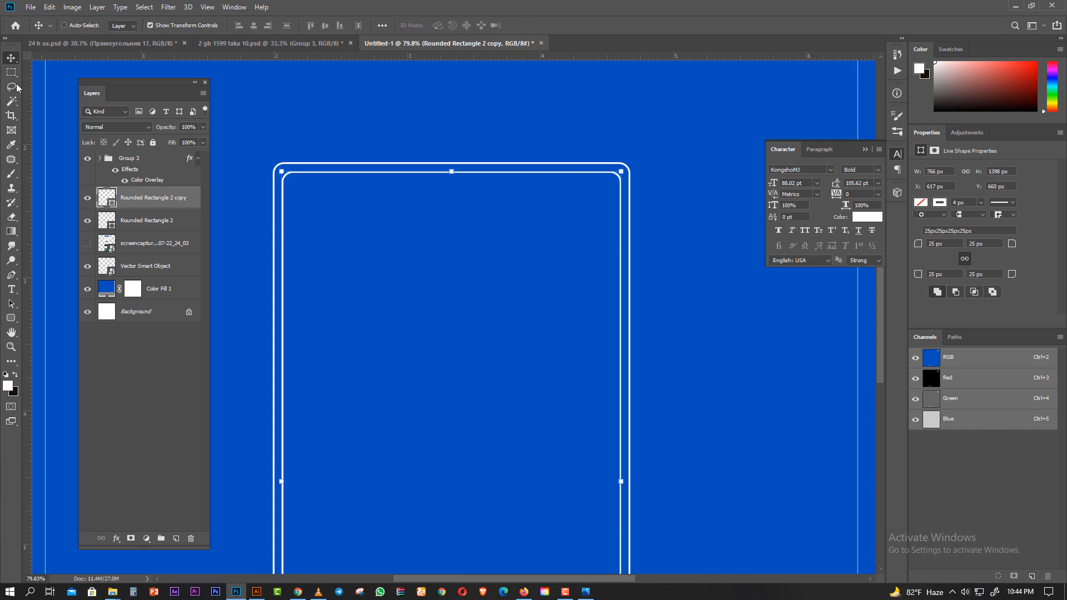
- Remove the stroke from the inner rounded rectangle and fill it with white
left_click(11, 318)
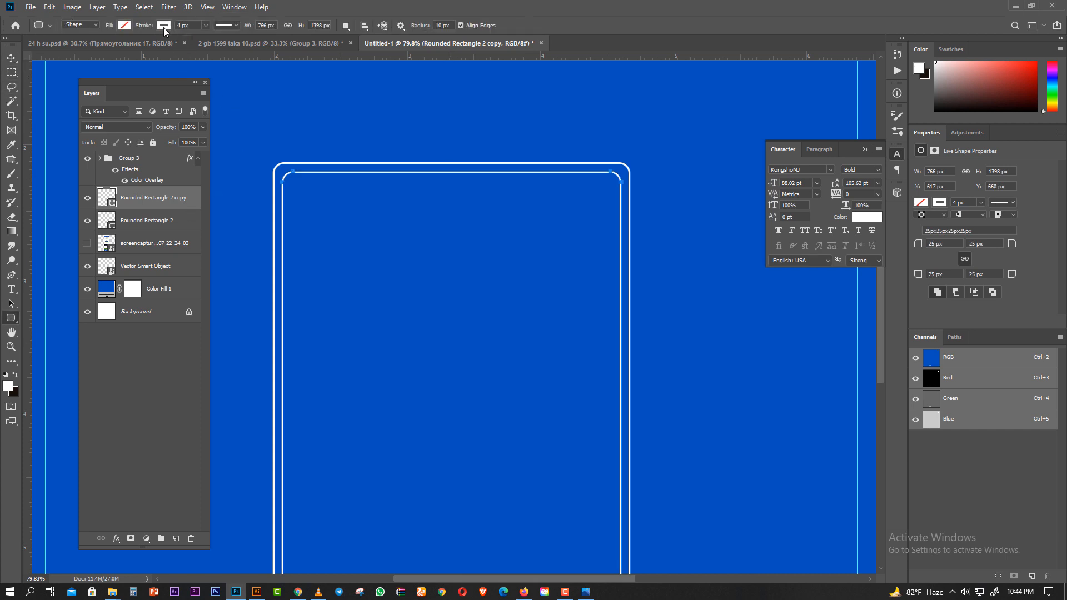
left_click(164, 28)
left_click(126, 30)
left_click(125, 29)
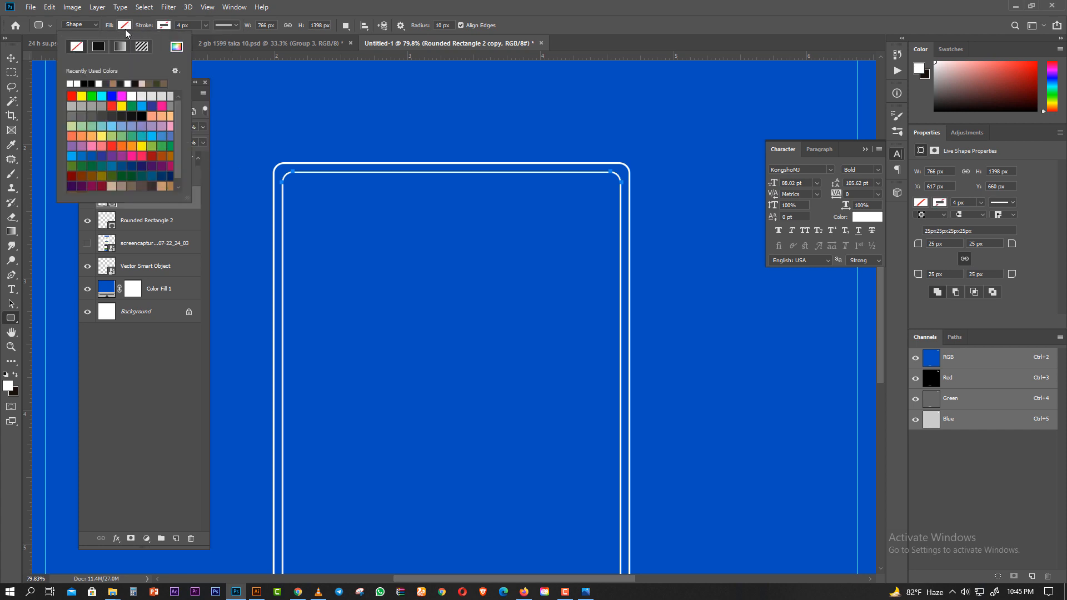
left_click(77, 83)
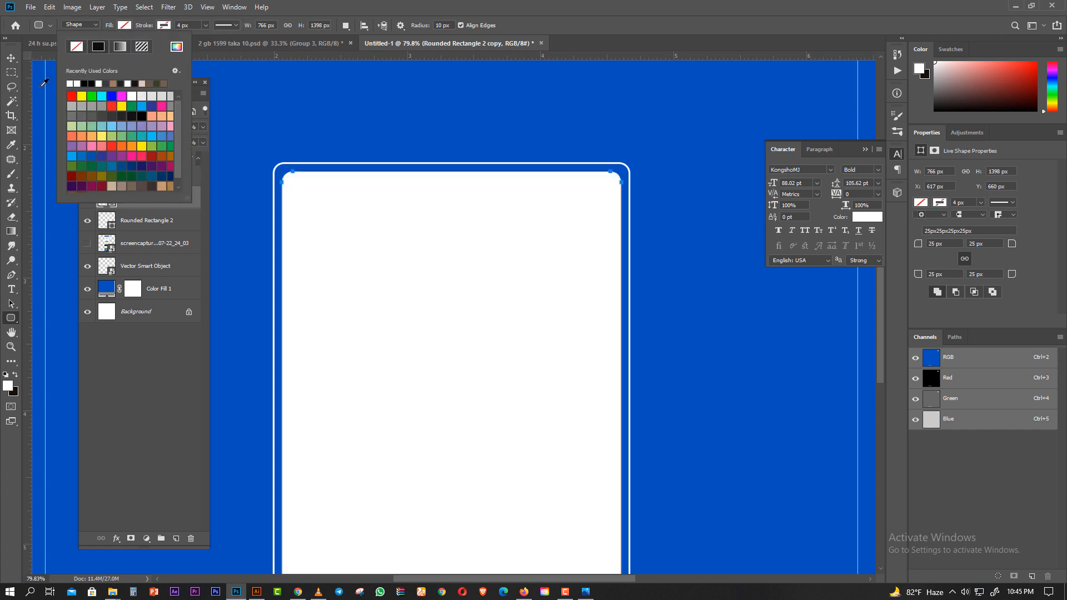
key("Return")
key("v")
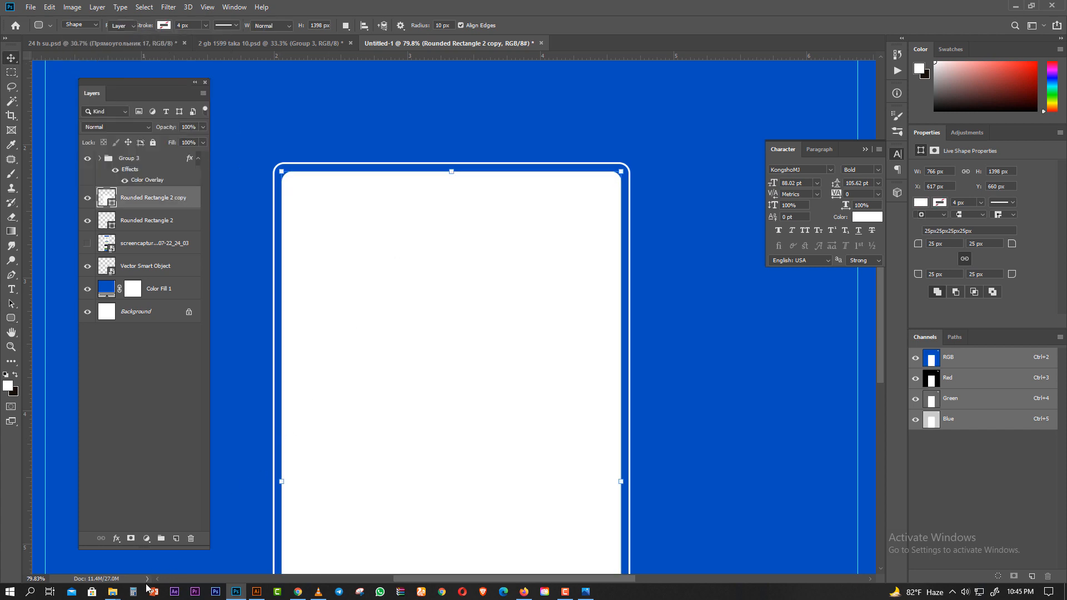
mouse_move(112, 590)
left_click(777, 547)
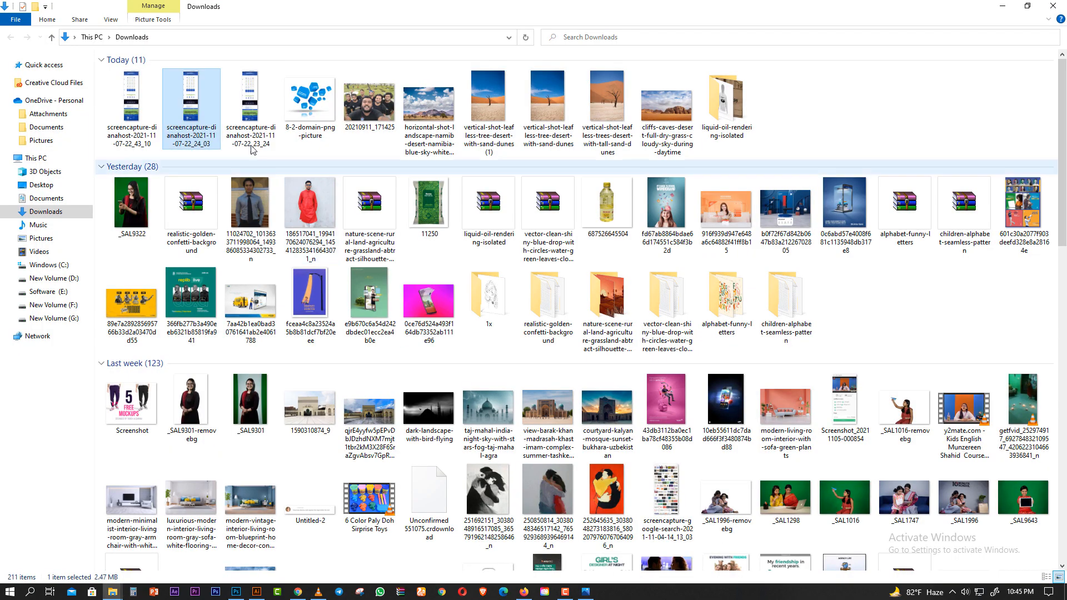
left_click_drag(191, 114, 475, 488)
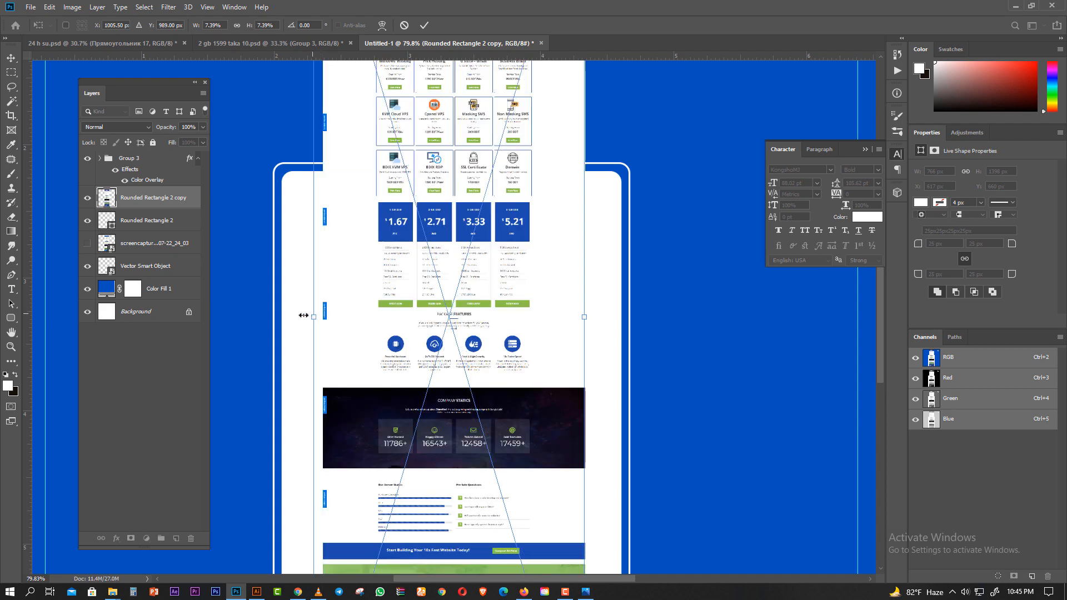
left_click_drag(303, 315, 281, 315)
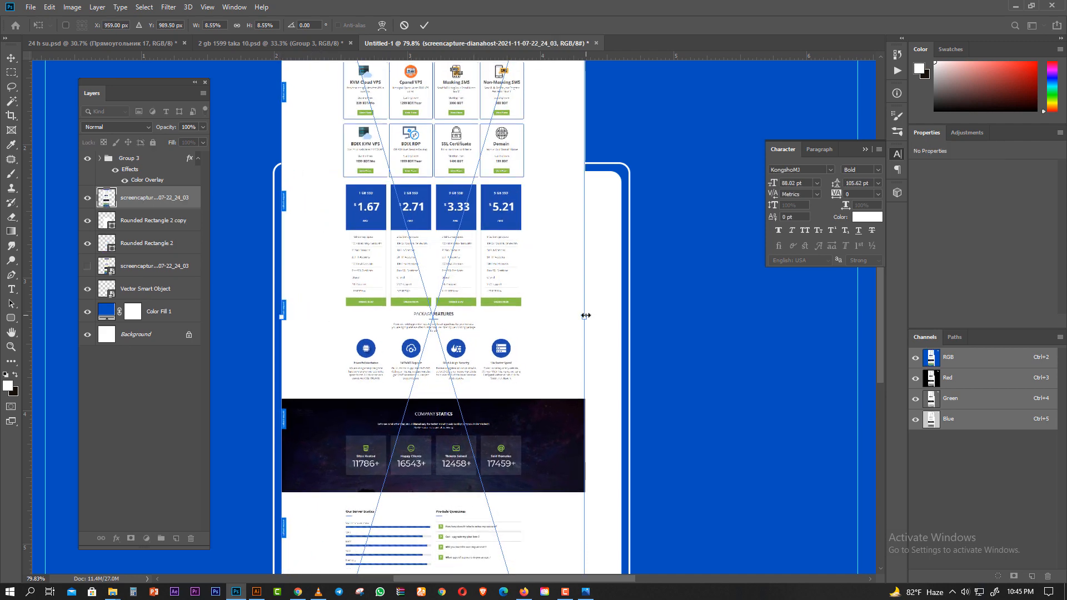
left_click_drag(585, 315, 620, 326)
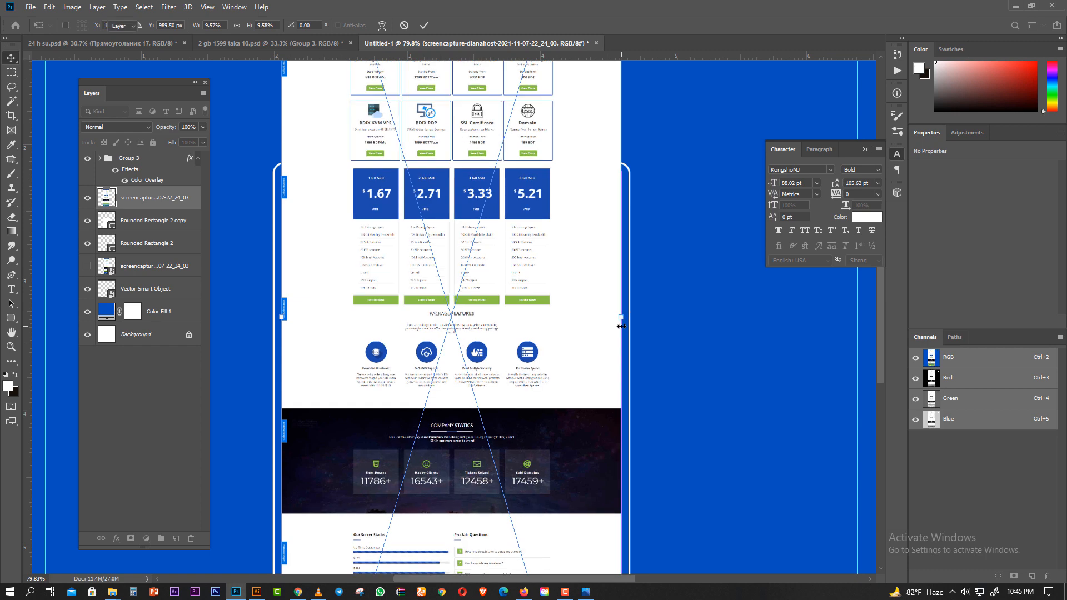
- Align the website screenshot's upper edge with the inner rectangle and clip the screenshot to that shape with a clipping mask
key("ctrl+space")
left_click_drag(455, 281, 394, 260)
left_click_drag(503, 156, 466, 305)
right_click(148, 205)
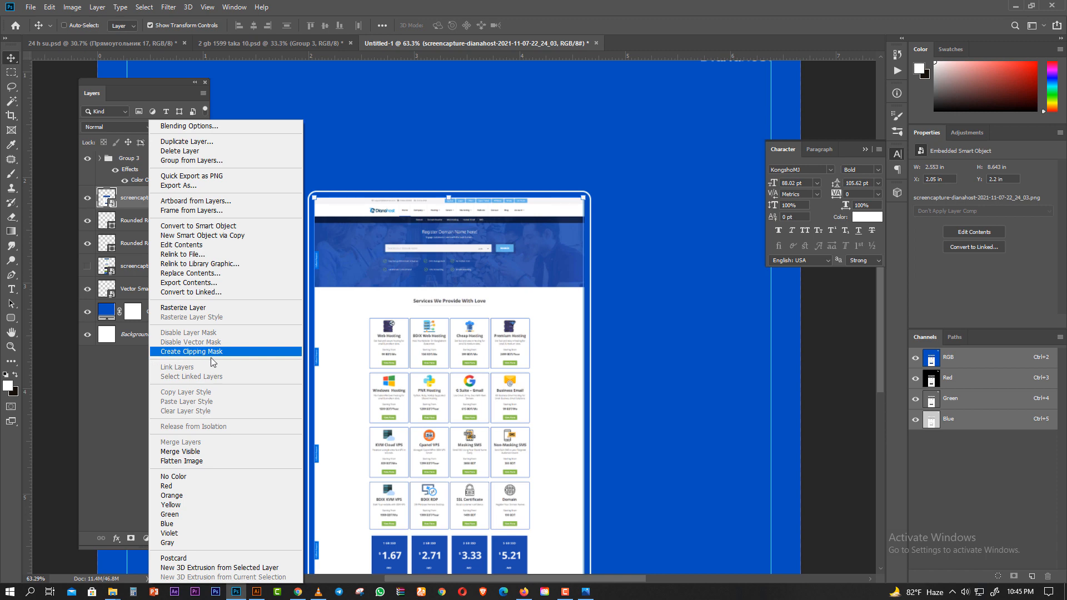
left_click(185, 356)
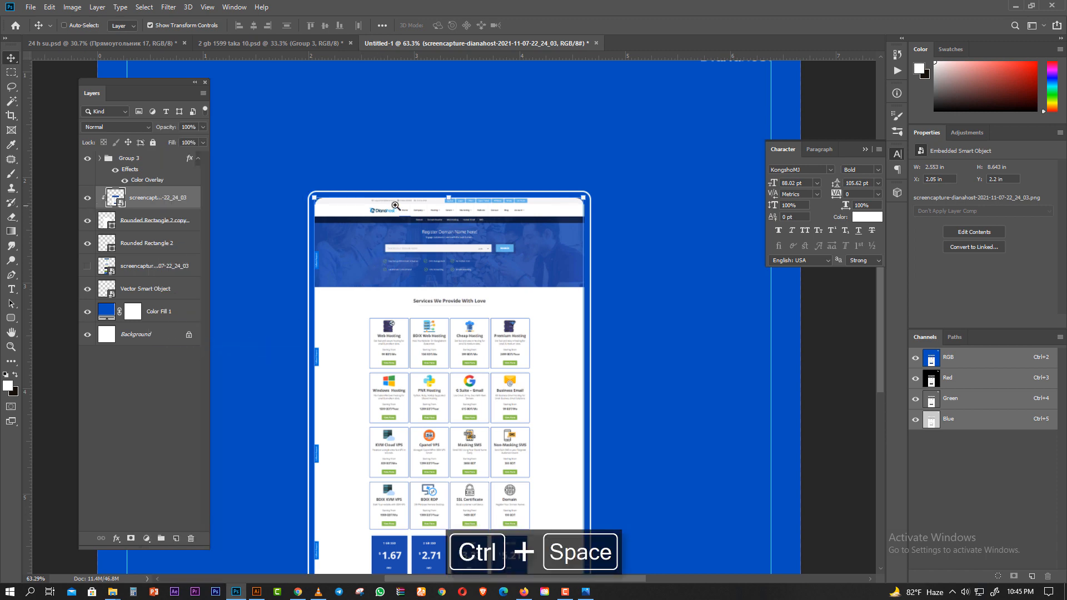
- Create a new empty layer above the website screenshot, clip it to the same rounded rectangle, and select the Brush tool
left_click(380, 262, "ctrl")
left_click_drag(325, 403, 347, 298)
left_click_drag(310, 177, 371, 265)
left_click_drag(333, 231, 293, 202)
left_click_drag(336, 410, 337, 255)
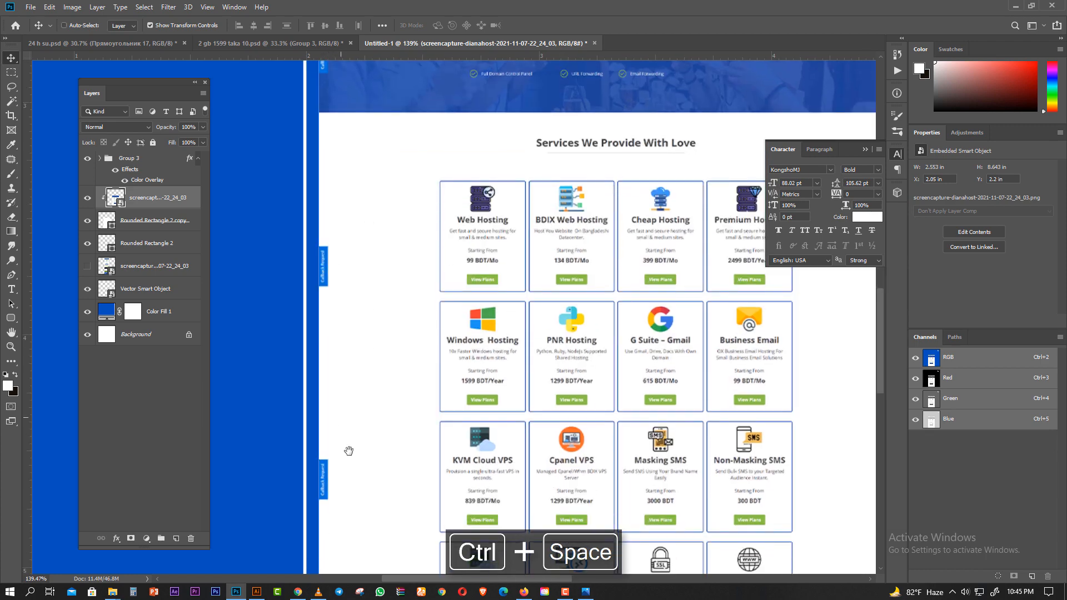
left_click_drag(348, 451, 351, 245)
left_click_drag(353, 405, 346, 504)
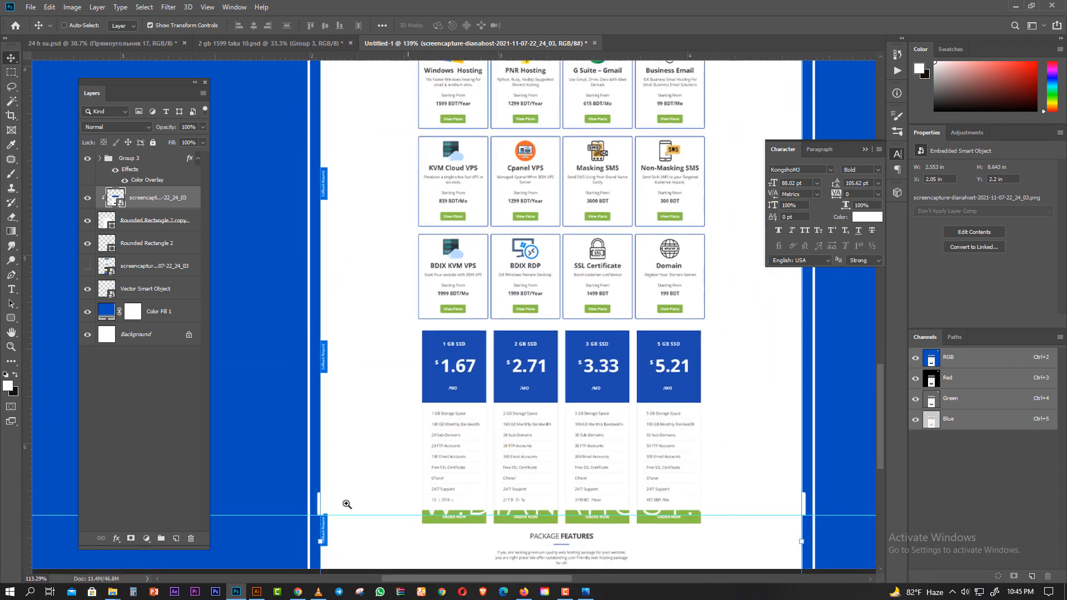
left_click_drag(393, 541, 381, 429)
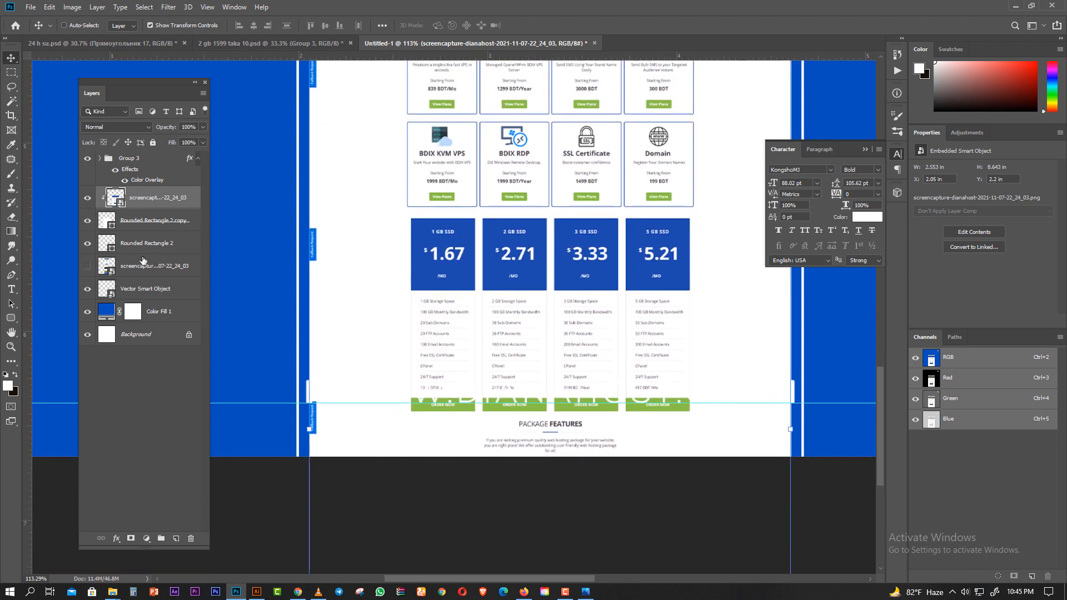
left_click(175, 538)
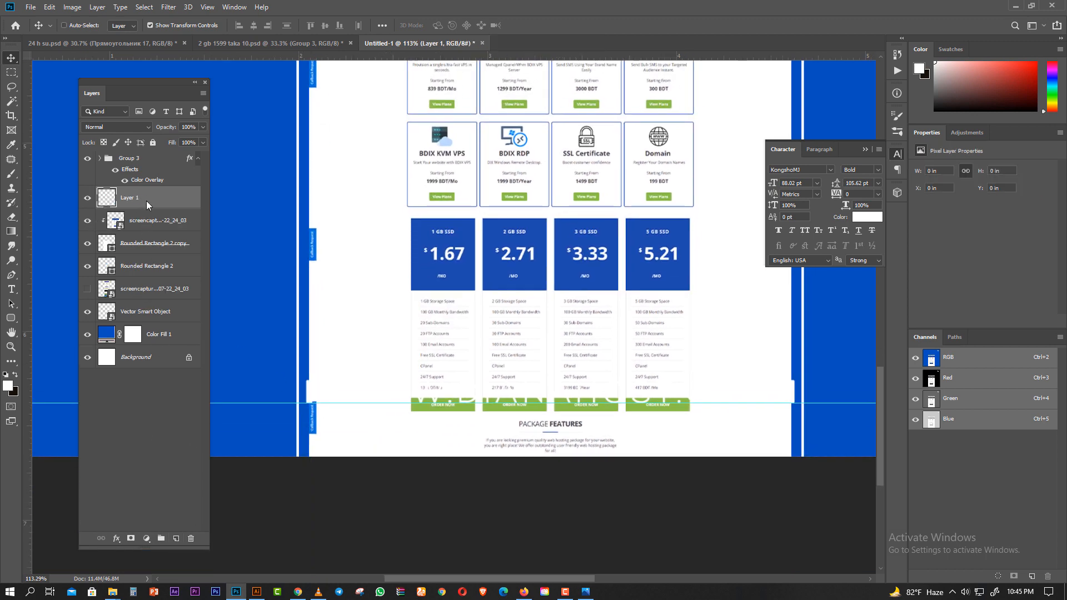
right_click(146, 205)
left_click(162, 327)
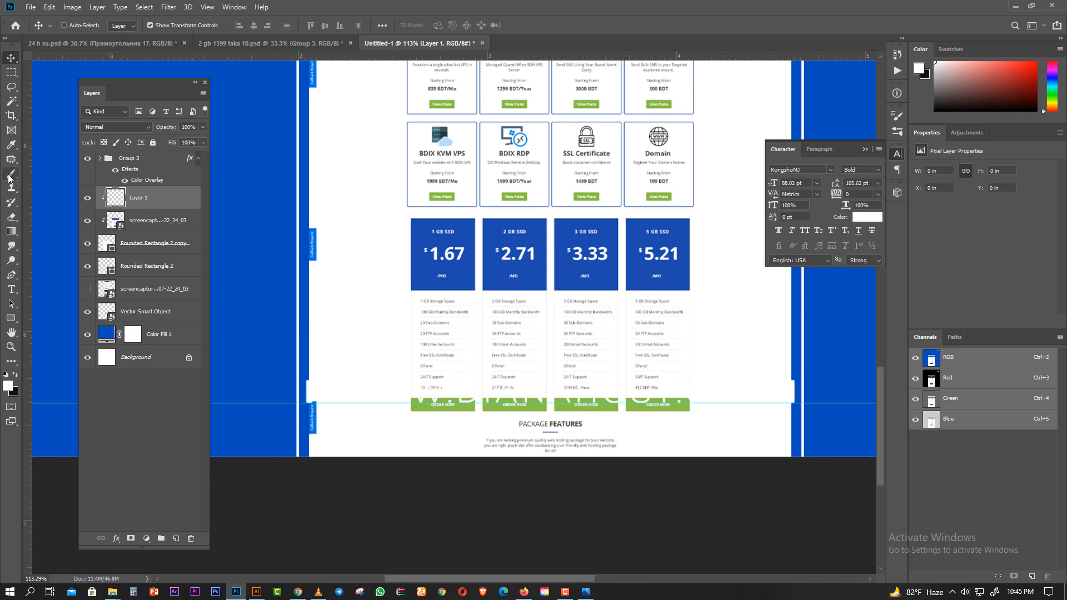
left_click(10, 174)
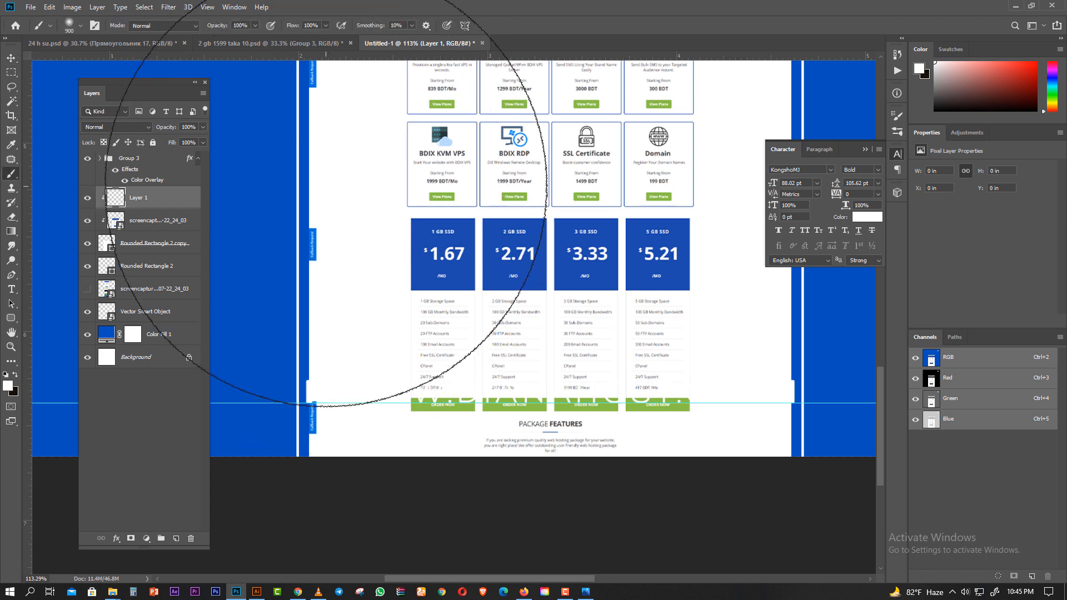
- Shrink the brush to 90 px and paint white over the blue callback tabs along the website screenshot's left edge
key("bracketleft")
key("bracketleft")
key("bracketleft")
key("bracketleft")
key("bracketleft")
key("bracketleft")
key("bracketleft")
key("bracketleft")
key("bracketleft")
key("bracketleft")
key("bracketleft")
key("bracketleft")
key("bracketleft")
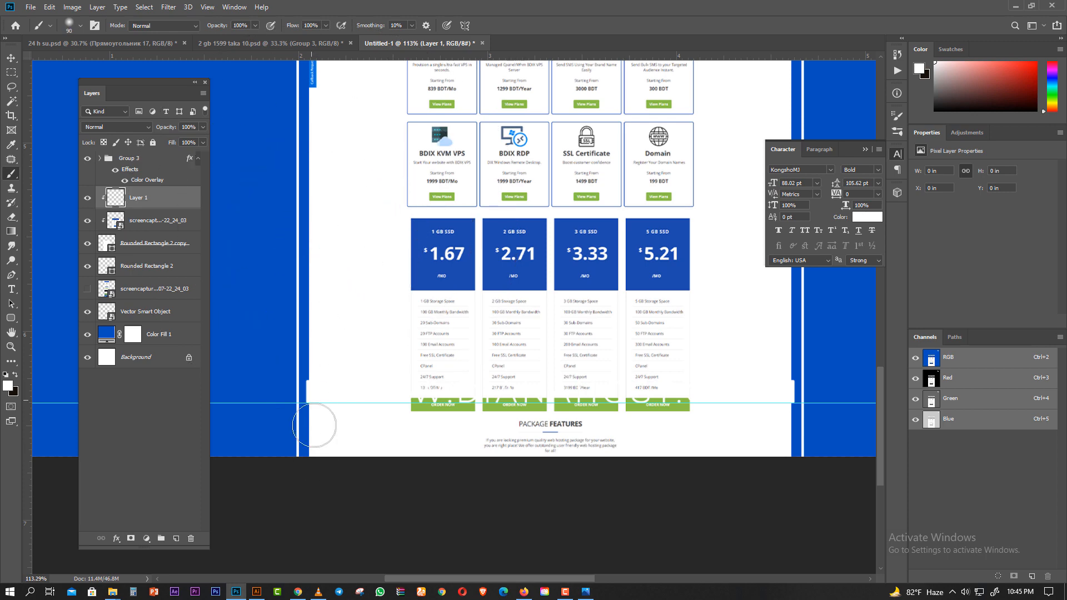
scroll(326, 293, "up", 5)
scroll(304, 195, "up", 3)
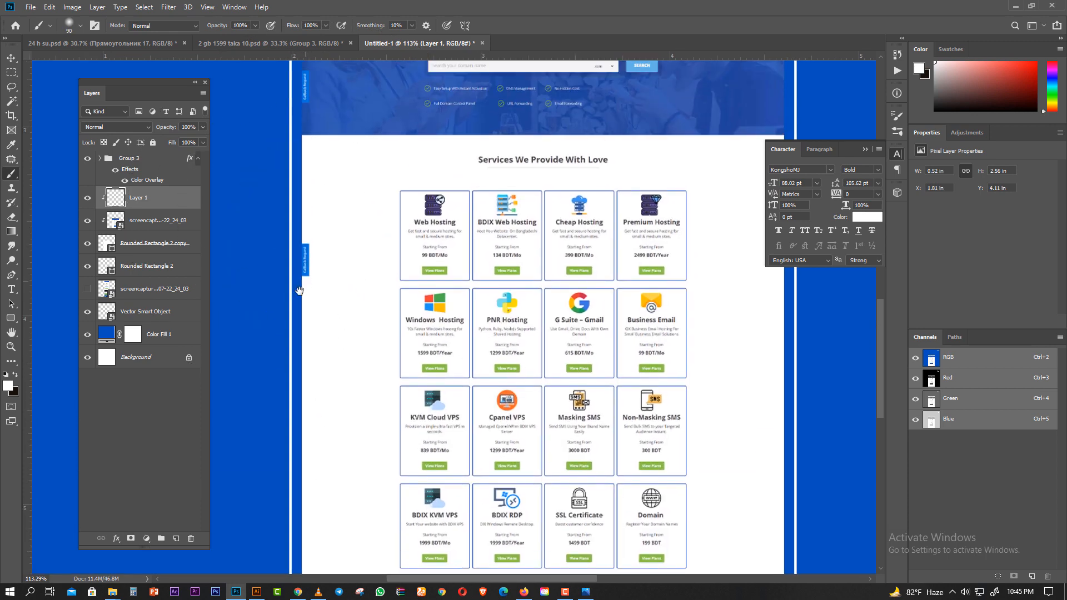
mouse_move(353, 286)
left_mouse_down()
mouse_move(321, 259)
mouse_move(358, 307)
left_mouse_up()
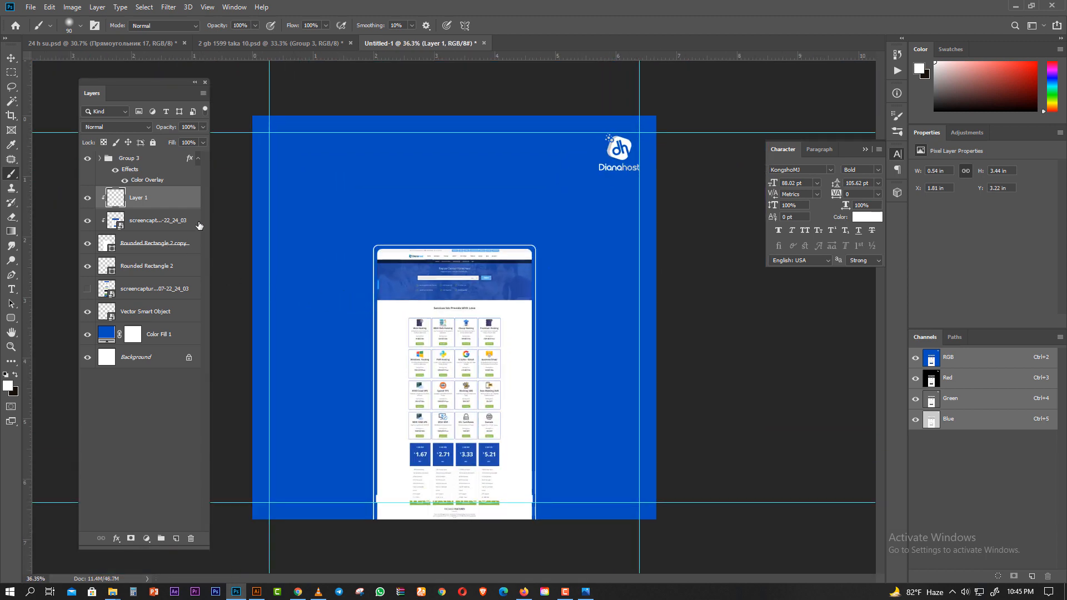
- Group Layer 1, the clipped website screenshot and both rounded rectangle layers together
key("m")
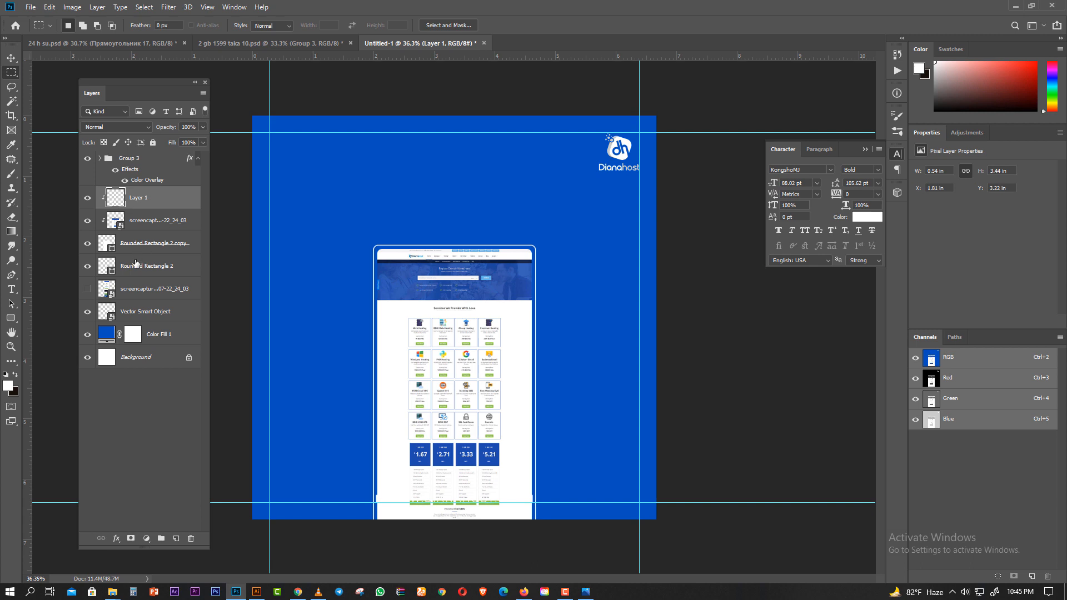
left_click(136, 267, "shift")
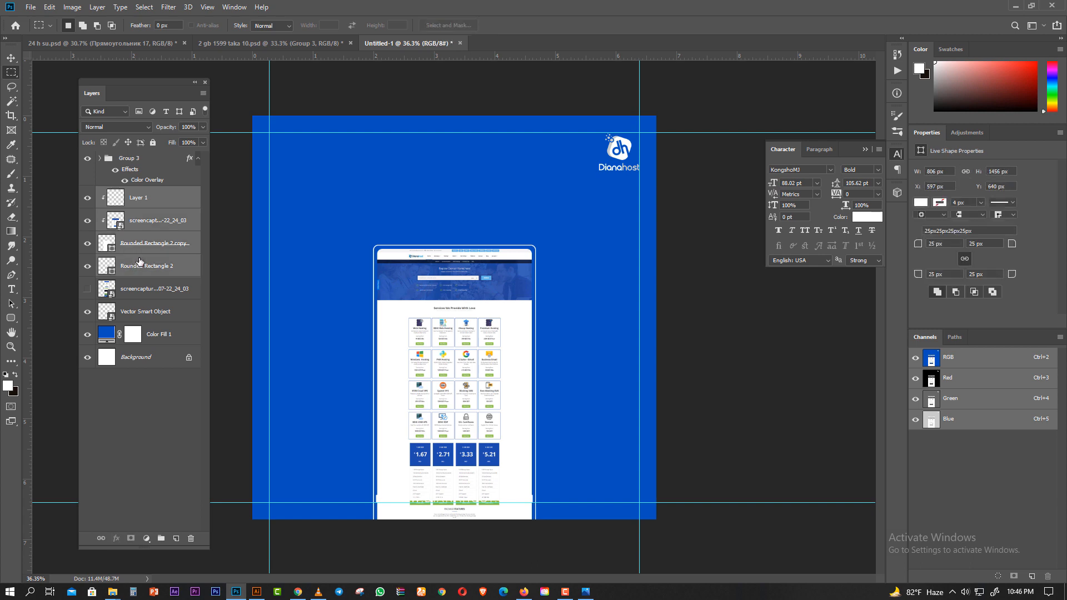
key("ctrl+g")
- Delete the hidden duplicate website screenshot layer above the Vector Smart Object
left_click(139, 215)
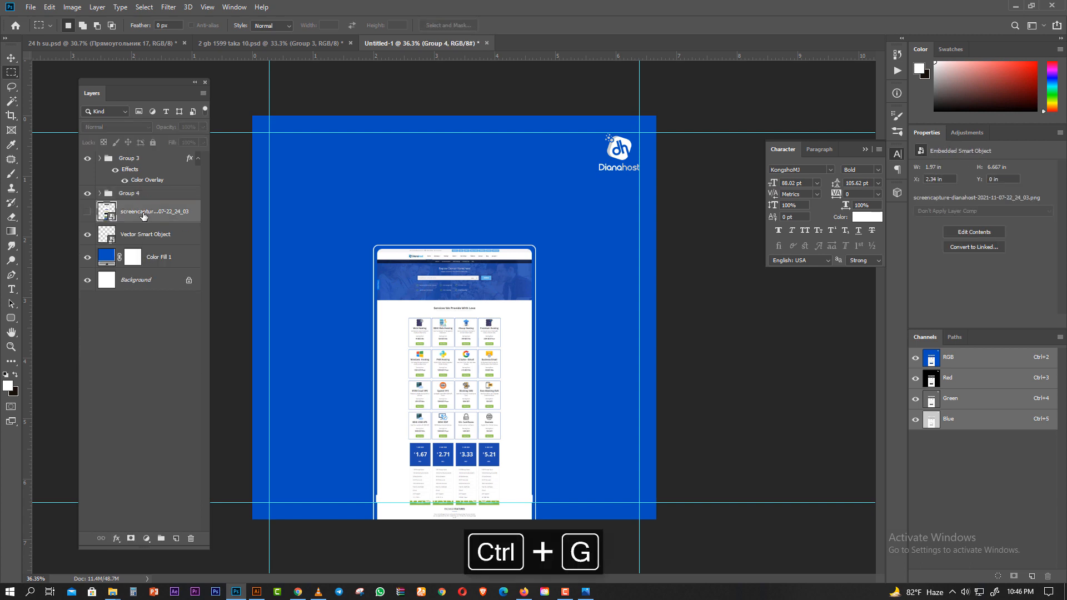
left_click(87, 235)
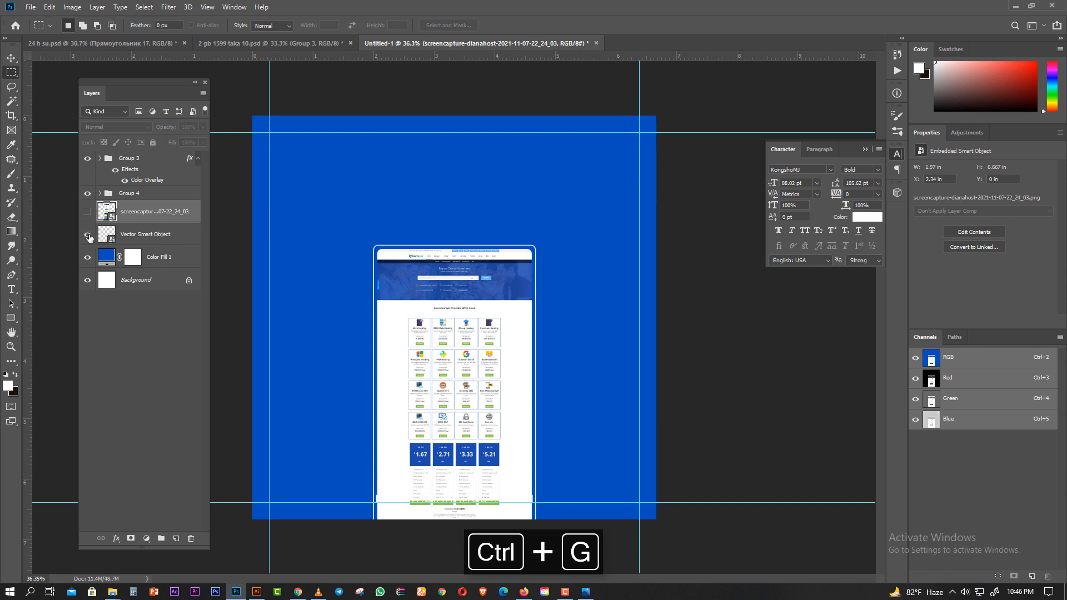
left_click(87, 235)
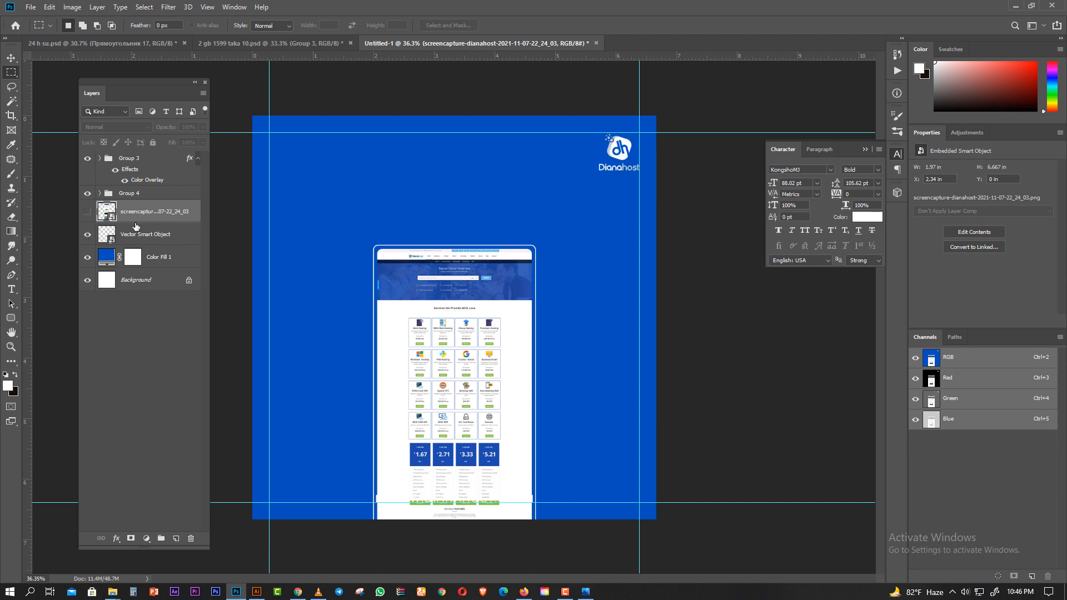
key("Delete")
- Hide Group 4 to place a horizontal guide a little above the website address, and show the group again
left_click(129, 194)
left_click(11, 58)
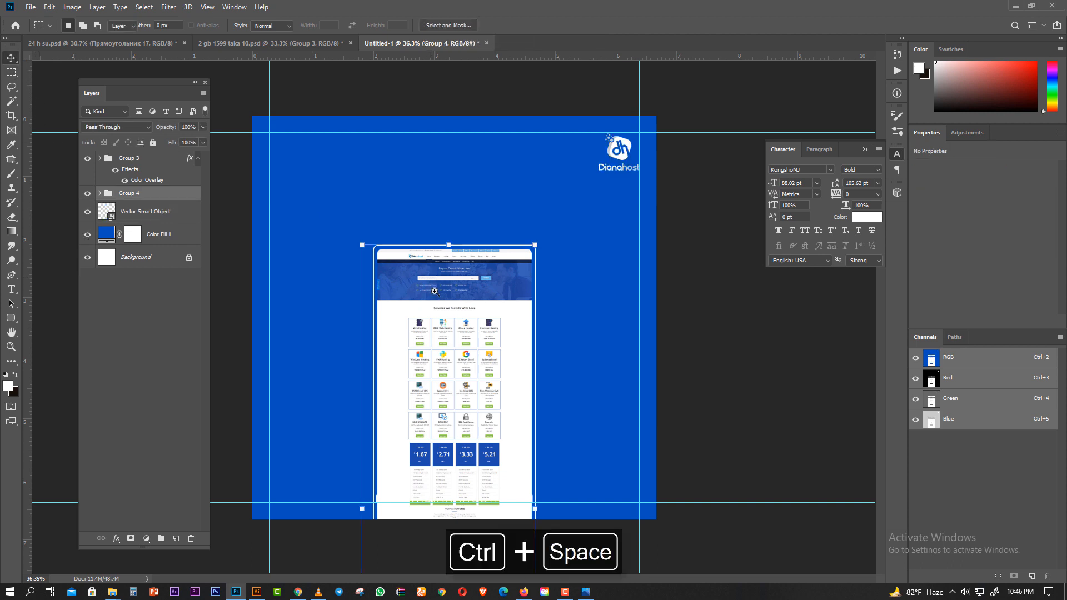
left_click_drag(479, 358, 414, 366)
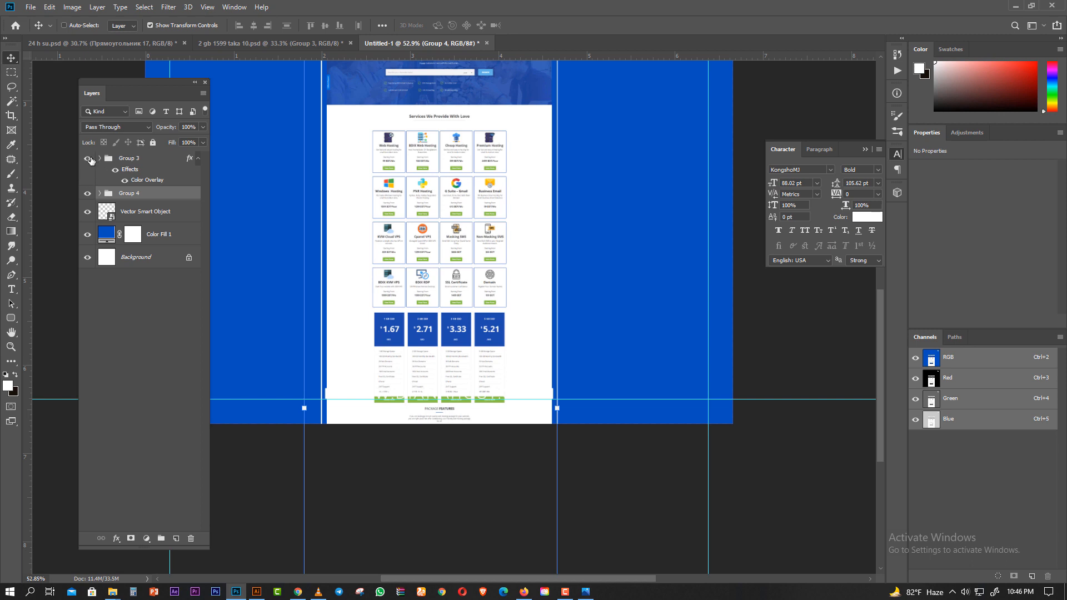
left_click(87, 193)
left_click_drag(218, 56, 317, 339)
key("ctrl+space")
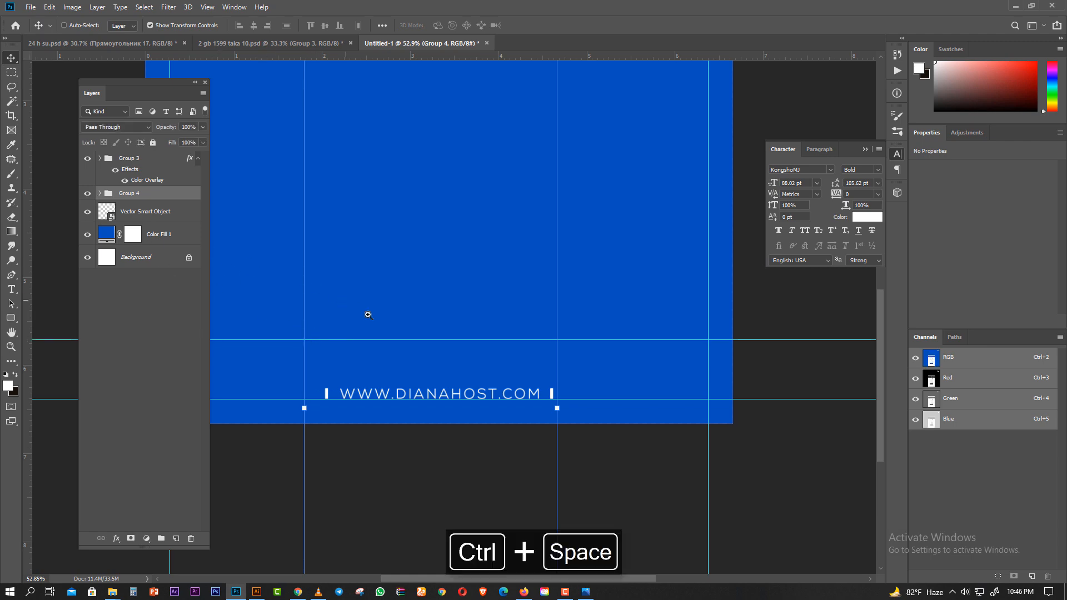
left_click_drag(385, 323, 339, 300)
key("ctrl+space")
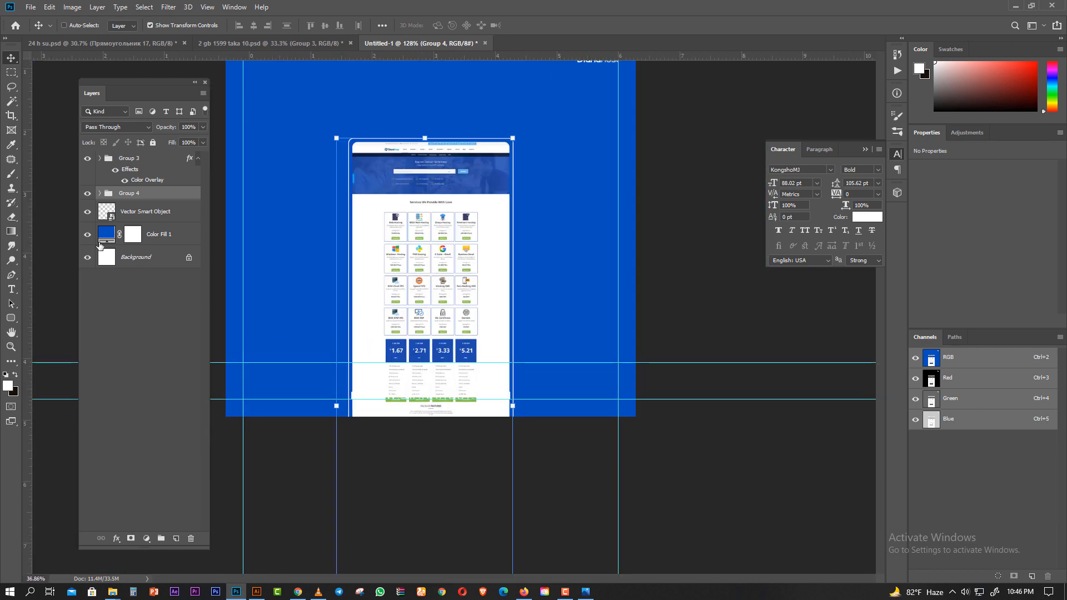
- Select the canvas area below the new guide and add a layer mask to Group 4 that hides this area
left_click(11, 72)
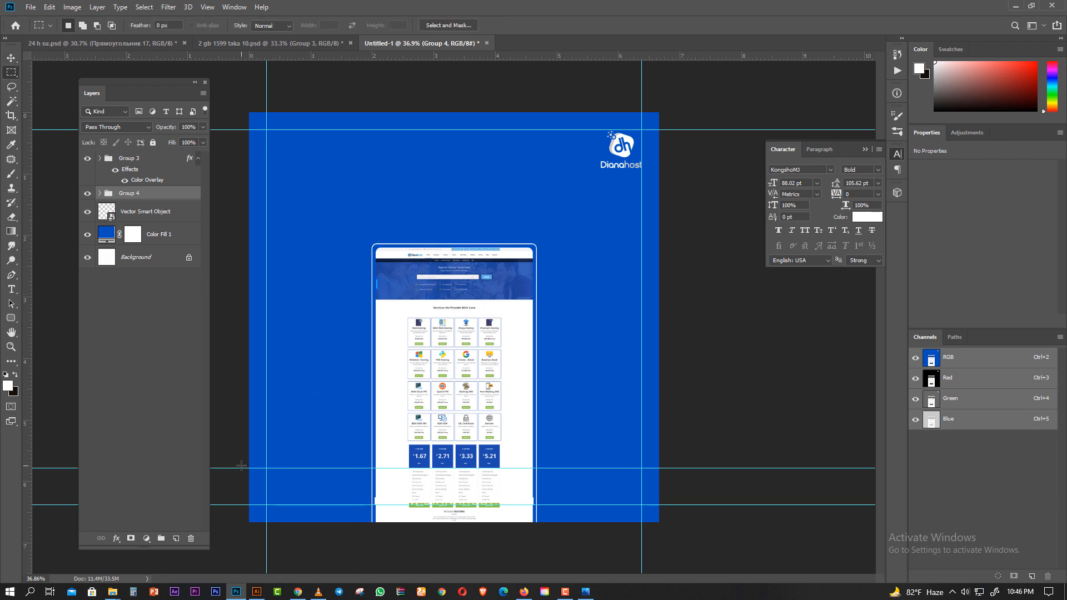
left_click_drag(247, 468, 757, 561)
key("ctrl+space")
left_click_drag(523, 495, 576, 426)
left_click(542, 362, "ctrl")
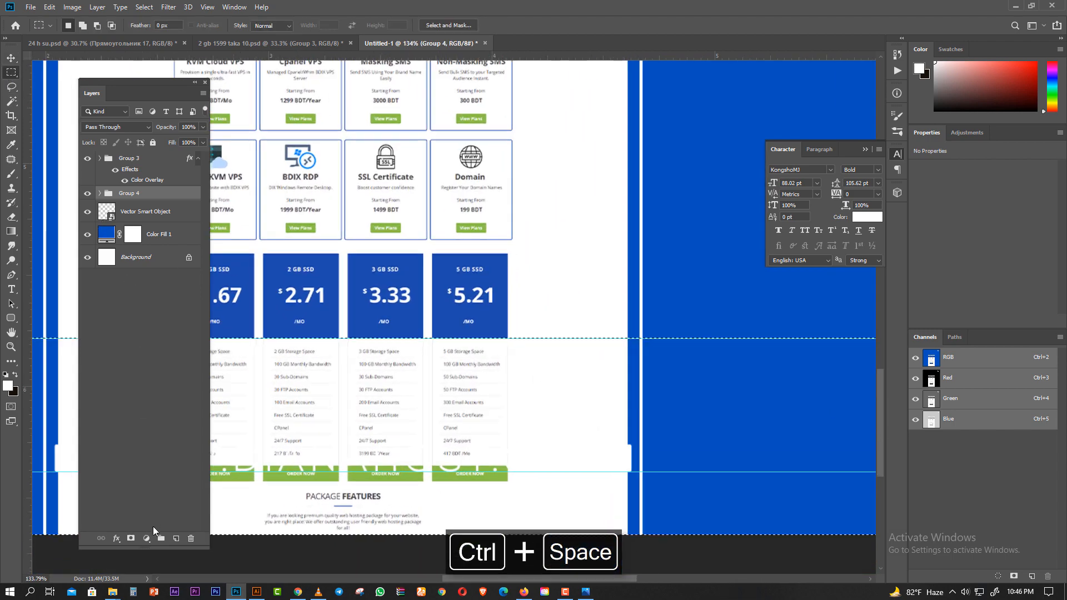
left_click(130, 538)
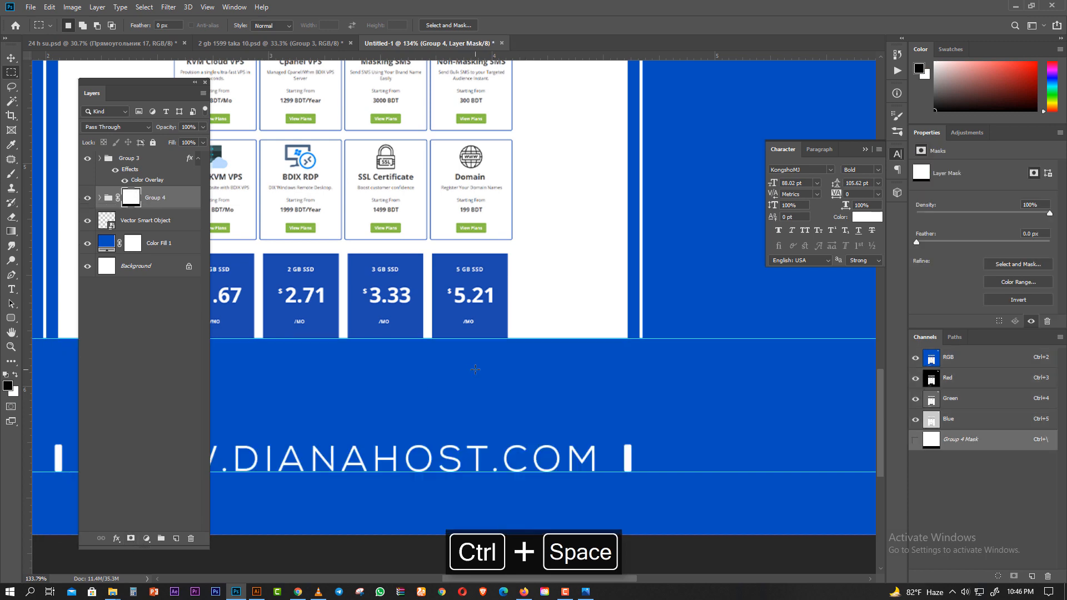
key("ctrl+space")
left_click_drag(481, 392, 445, 383)
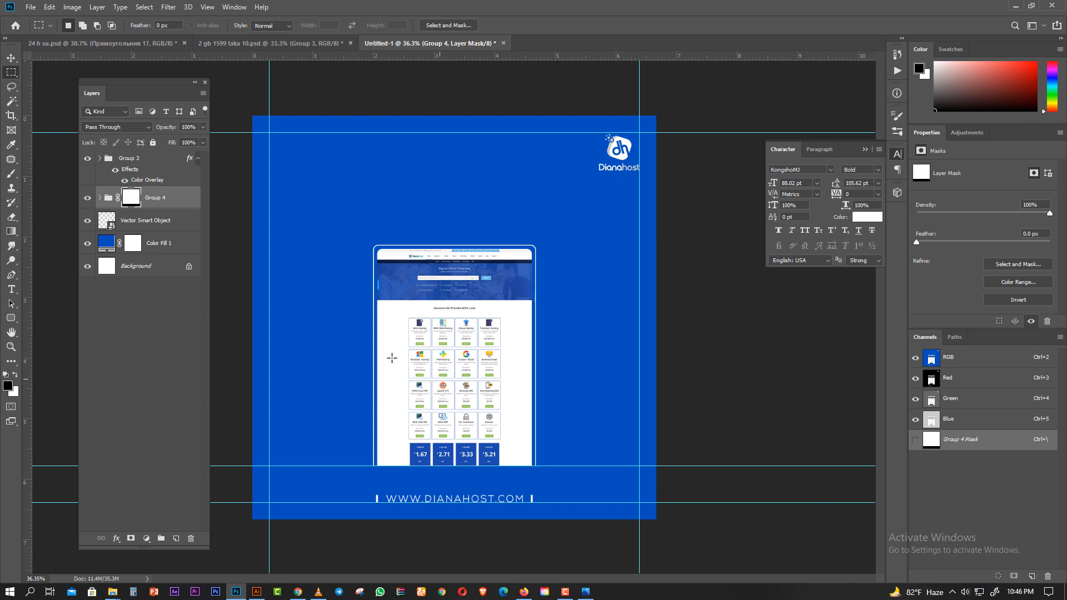
- Compare the design with Group 4's layer mask disabled and enabled
right_click(138, 201)
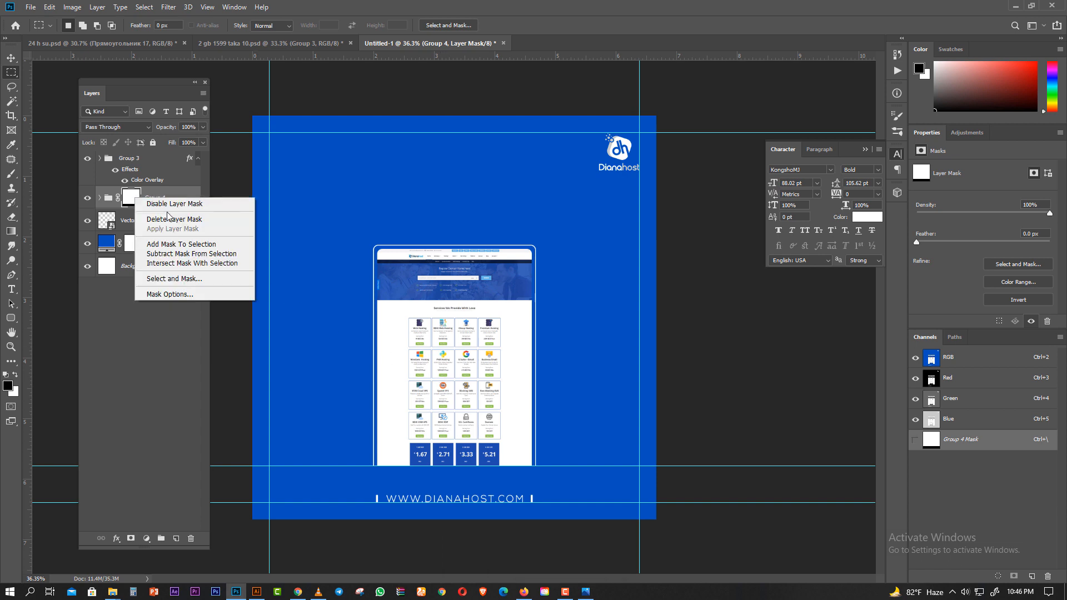
left_click(167, 203)
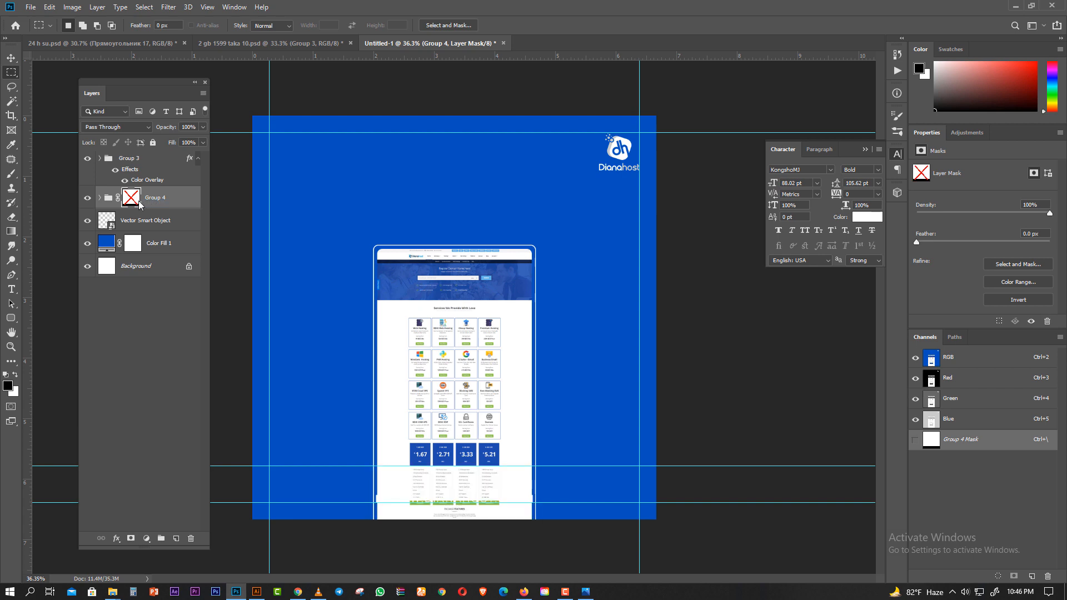
right_click(139, 204)
left_click(166, 203)
key("ctrl+space")
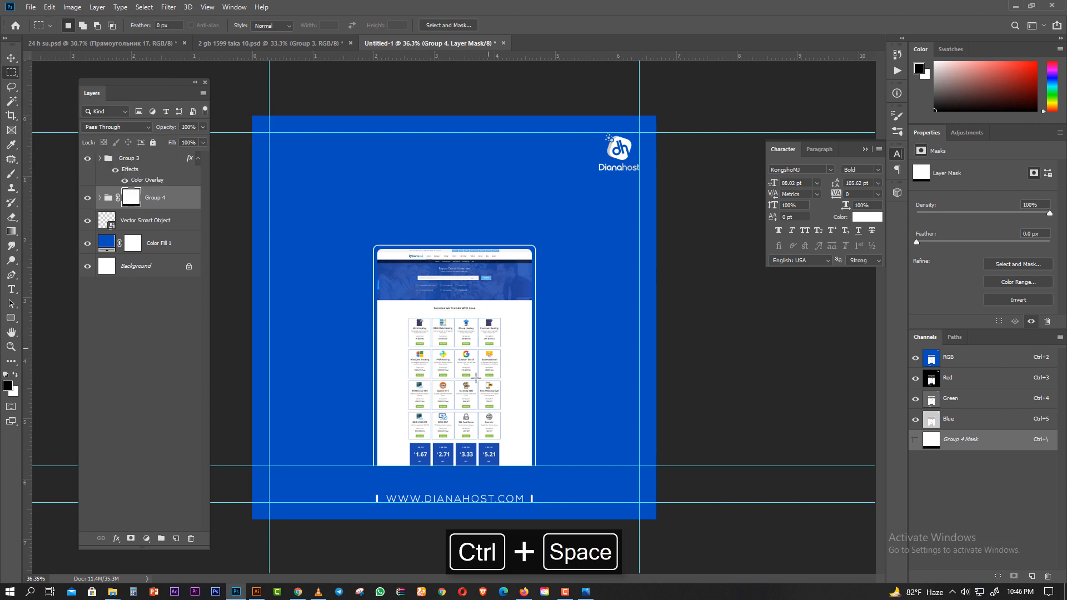
left_click_drag(467, 415, 465, 421)
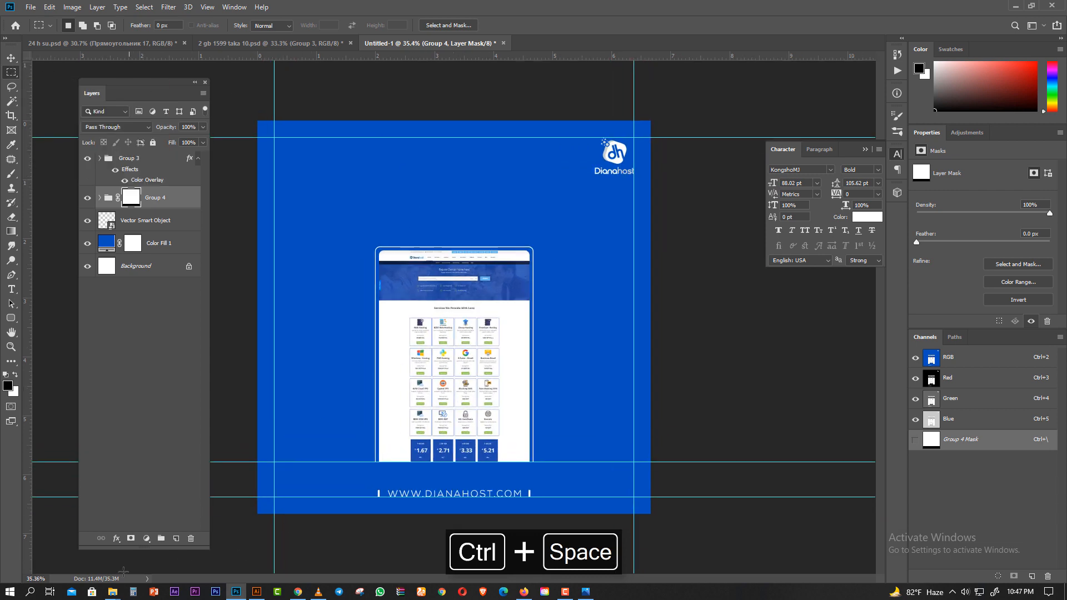
- Place 8-2-domain-png-picture from the Downloads folder, scale it to about 3.99 × 3.17 in and centre it over the lower part of the frame
mouse_move(118, 594)
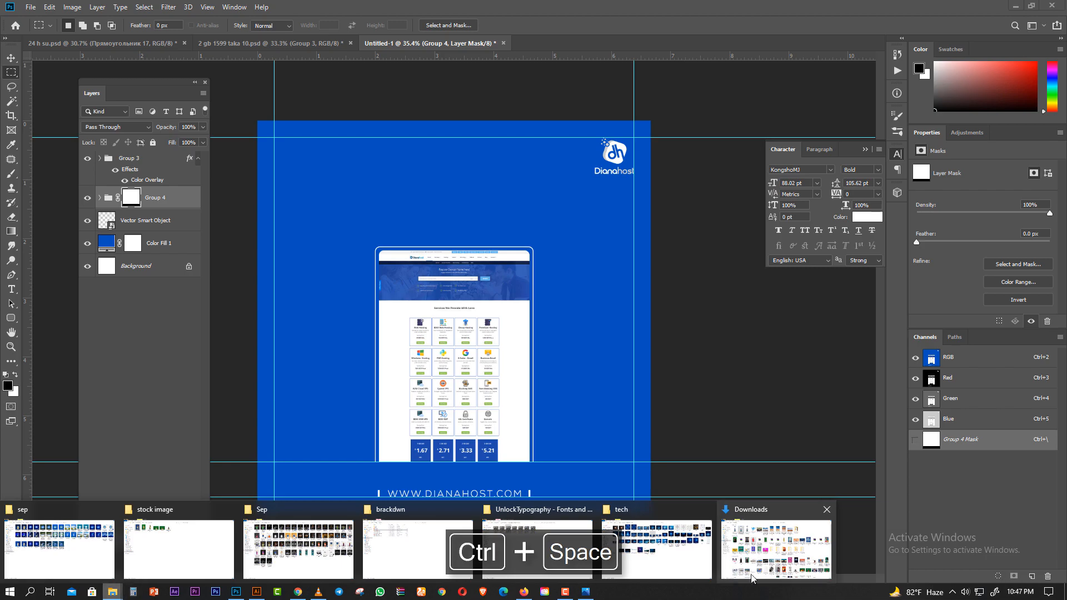
left_click(773, 558)
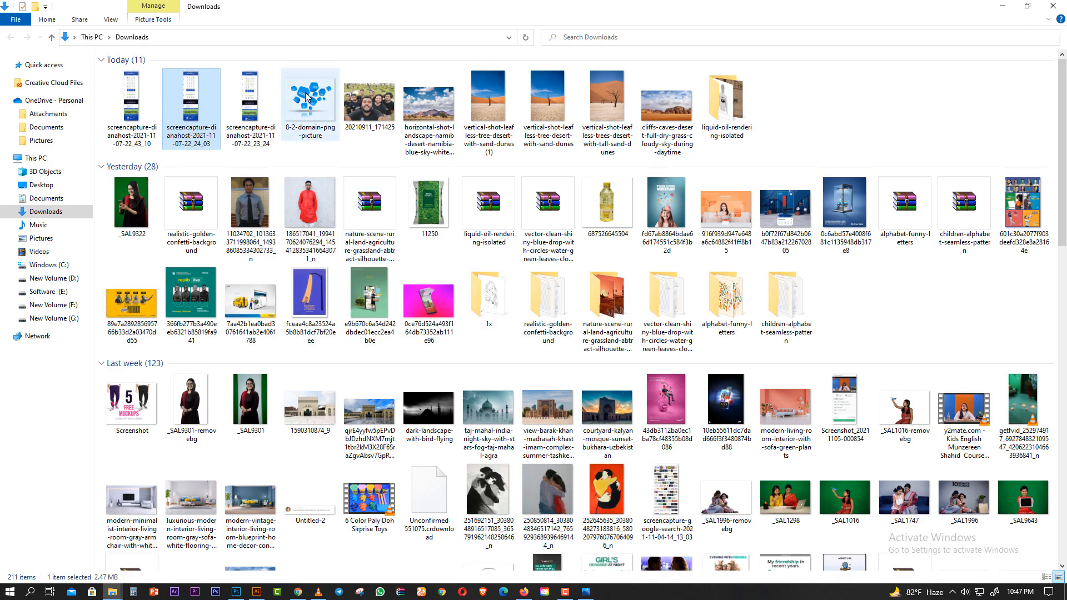
left_click_drag(306, 97, 521, 448)
left_click_drag(452, 162, 449, 230)
left_click_drag(462, 276, 462, 319)
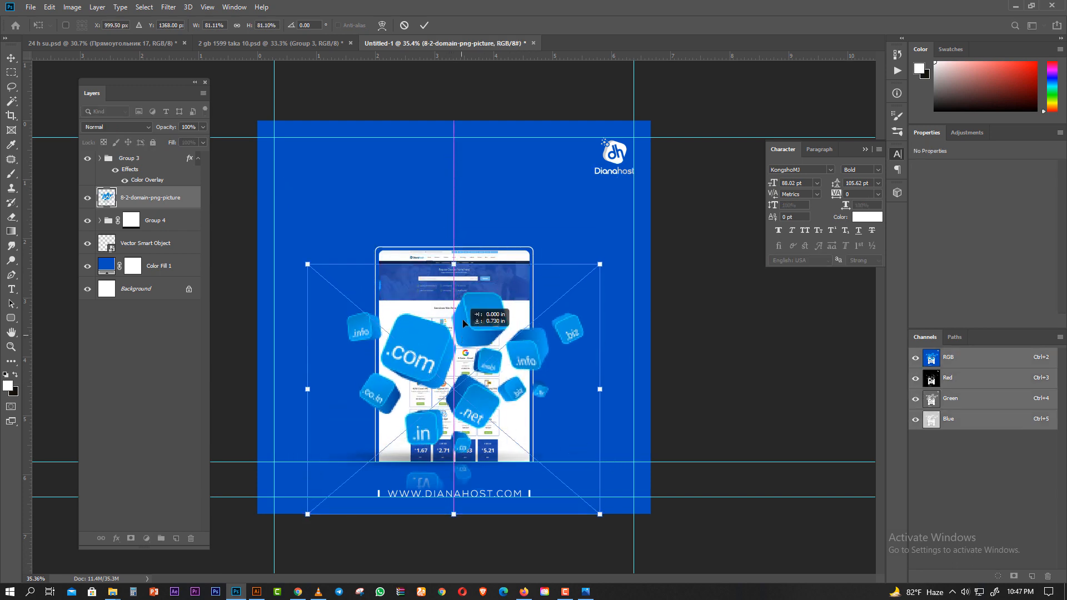
left_click_drag(453, 264, 452, 290)
left_click_drag(459, 338, 459, 344)
key("m")
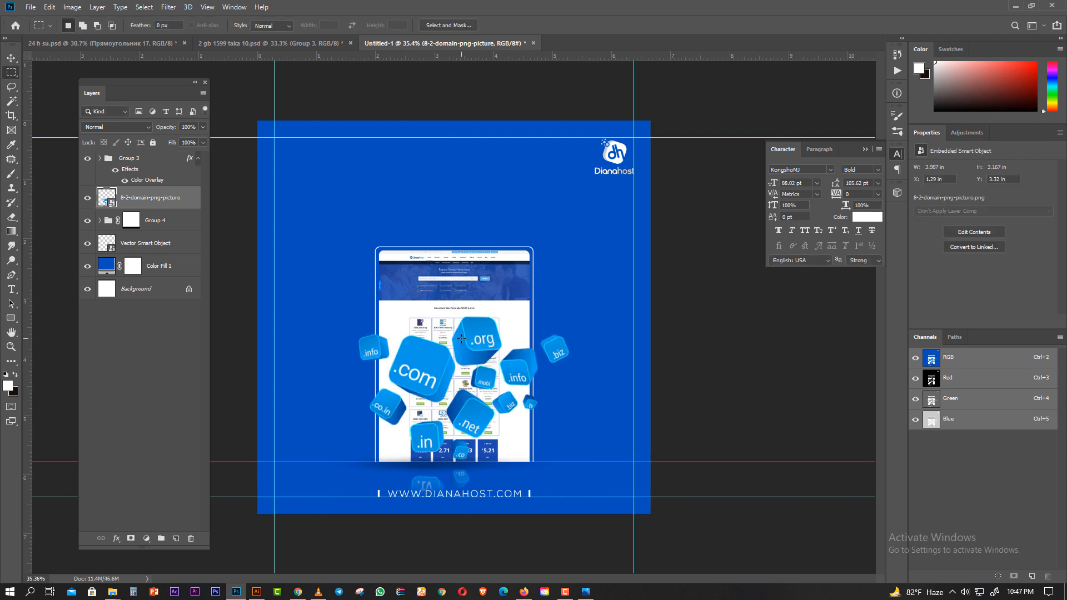
- Copy the line "আপনার ডোমেইন আপনার ডিজিটাল পরিচয়" from the 30 September 2021 entry of the DianaHost September'21 Content Planning sheet in Chrome
left_click(298, 591)
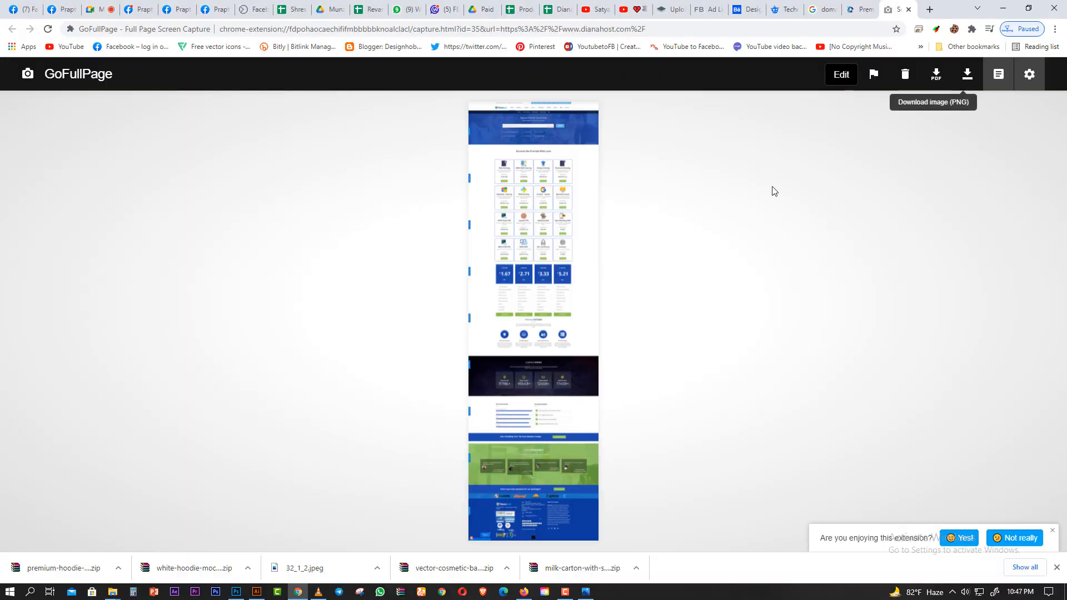
left_click(559, 9)
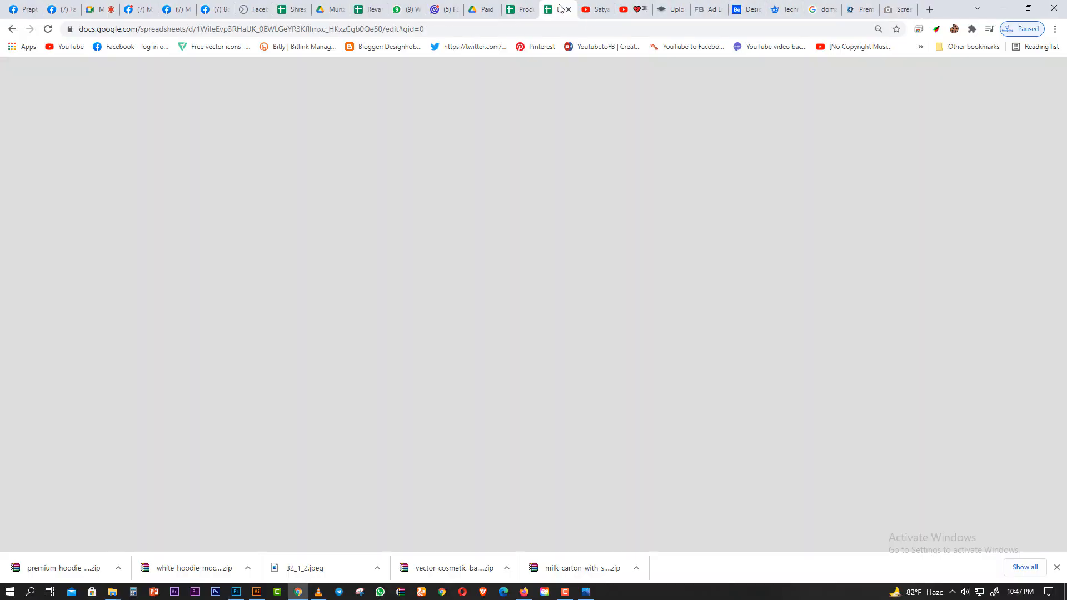
scroll(389, 468, "down", 2)
double_click(432, 404)
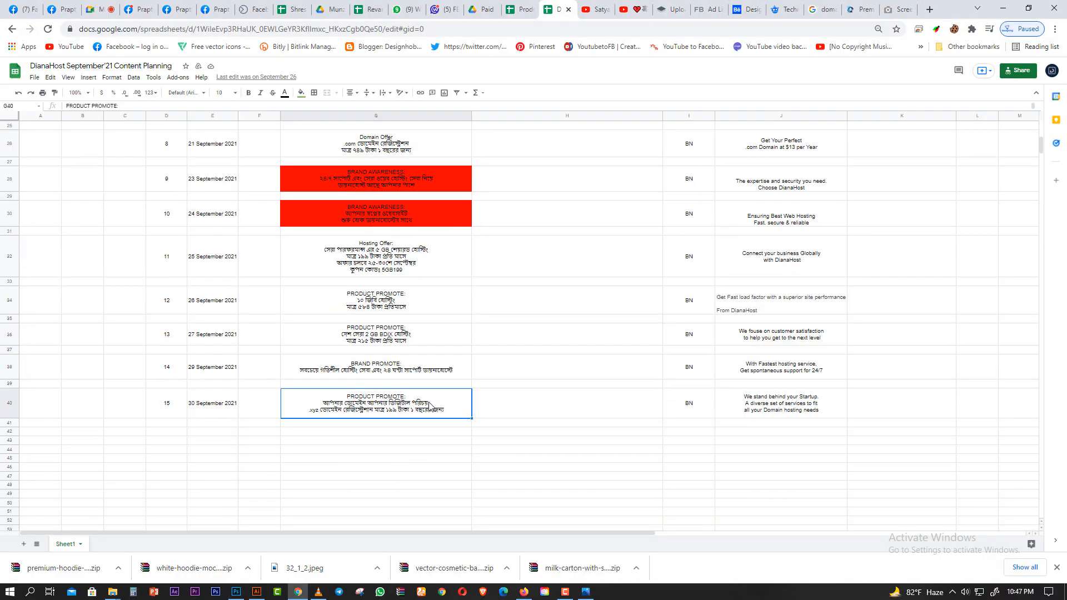
left_click_drag(428, 399, 326, 400)
right_click(328, 400)
left_click(367, 240)
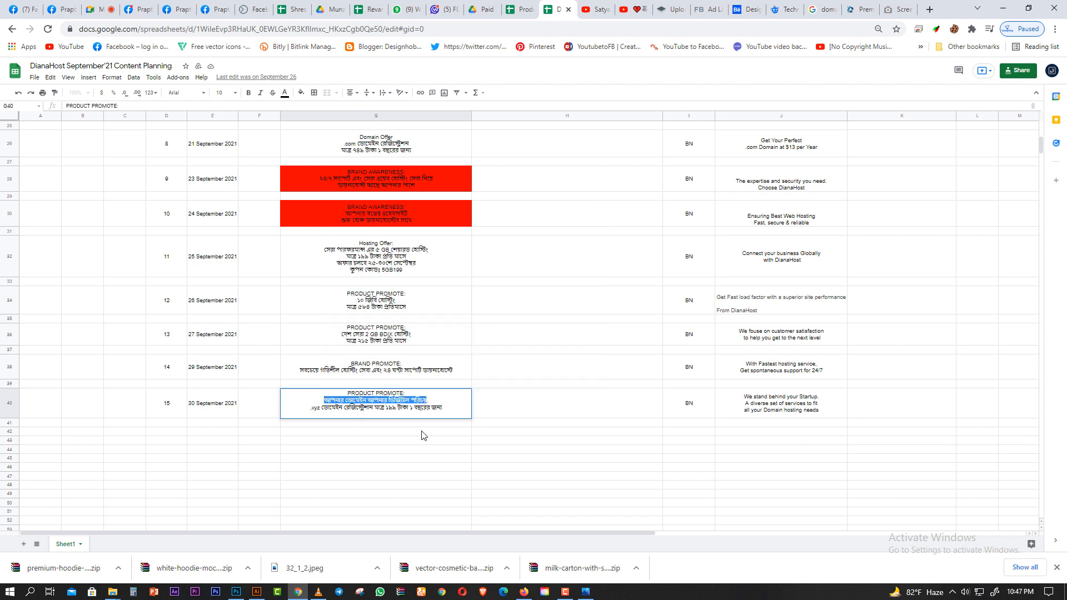
left_click(422, 432)
- Switch back to Photoshop and open Avro Keyboard's Unicode to Bijoy text converter
left_click(237, 592)
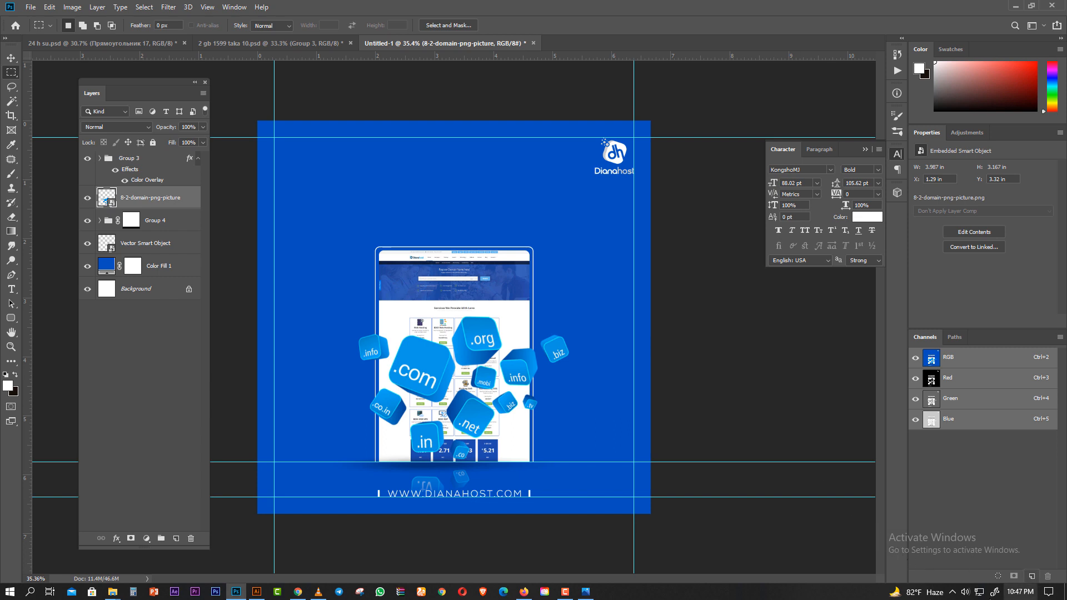
left_click(952, 592)
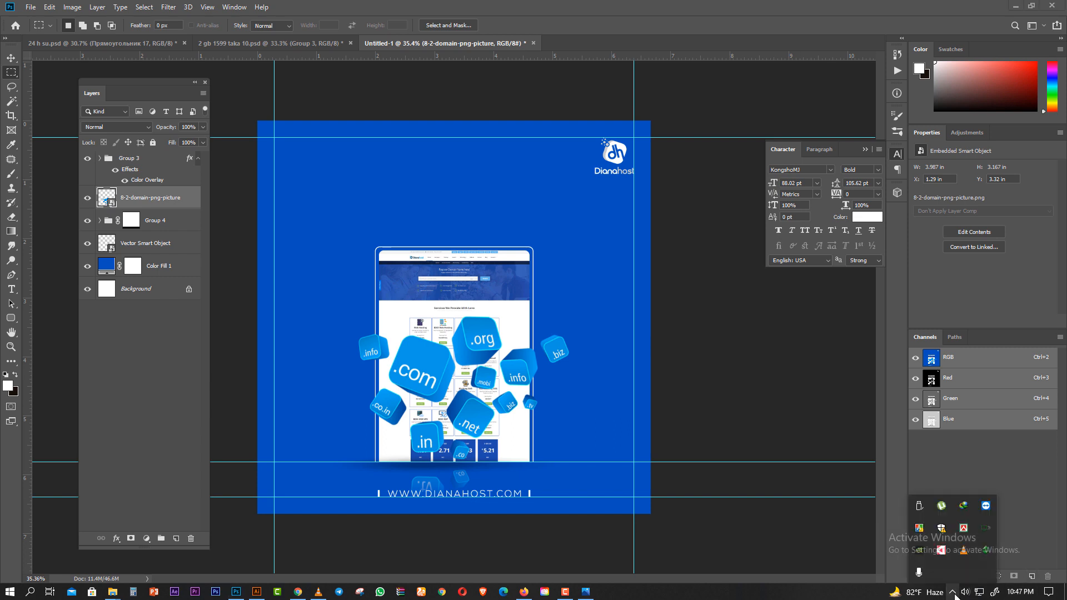
right_click(925, 532)
mouse_move(957, 467)
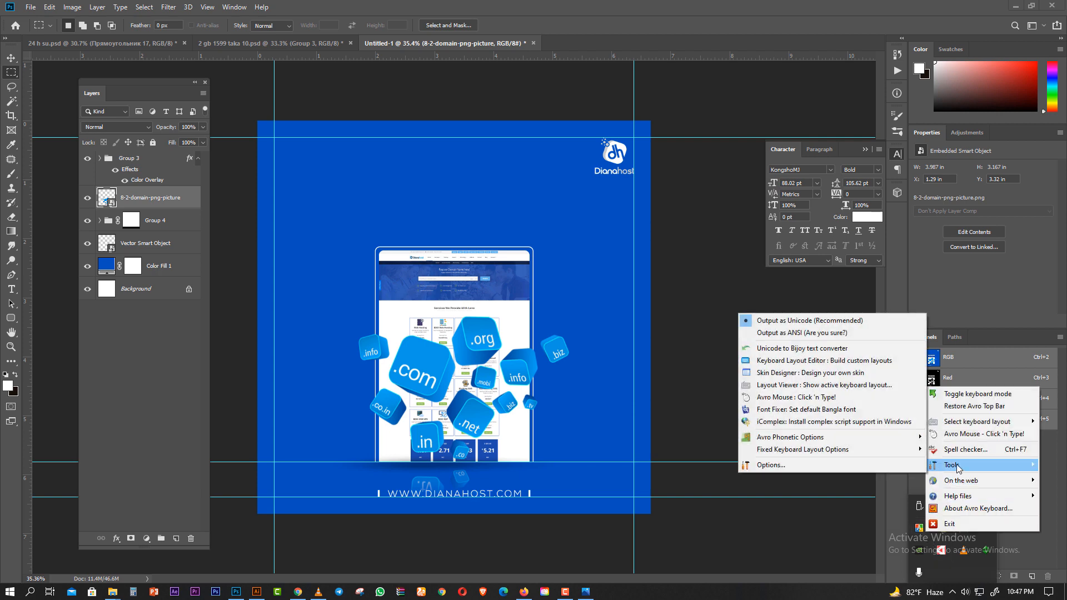
left_click(833, 348)
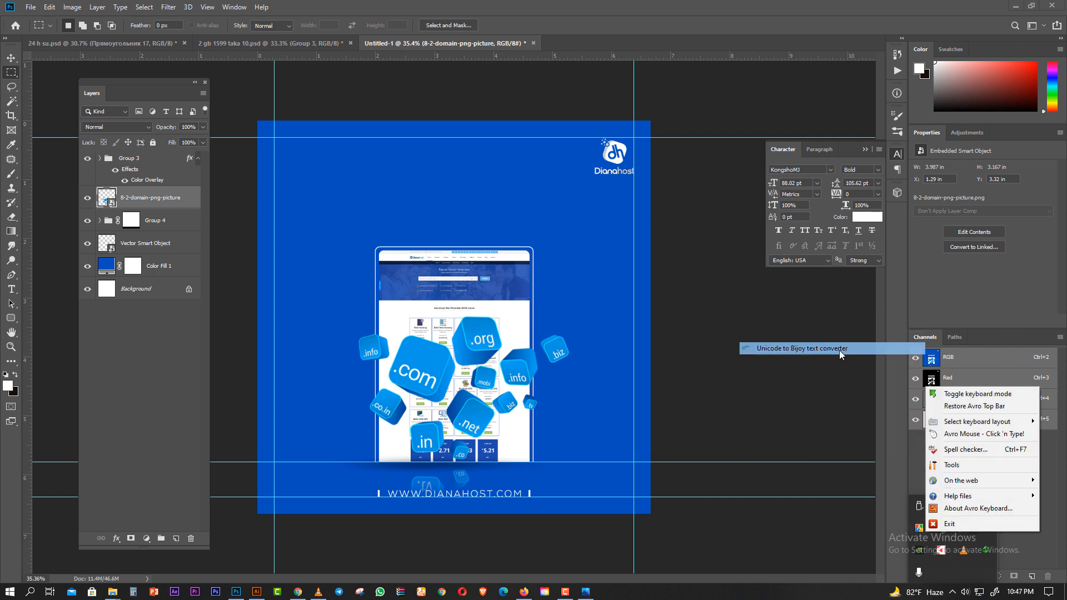
- Convert the copied Bangla line to Bijoy encoding, copy the converted text and minimise the converter
right_click(453, 244)
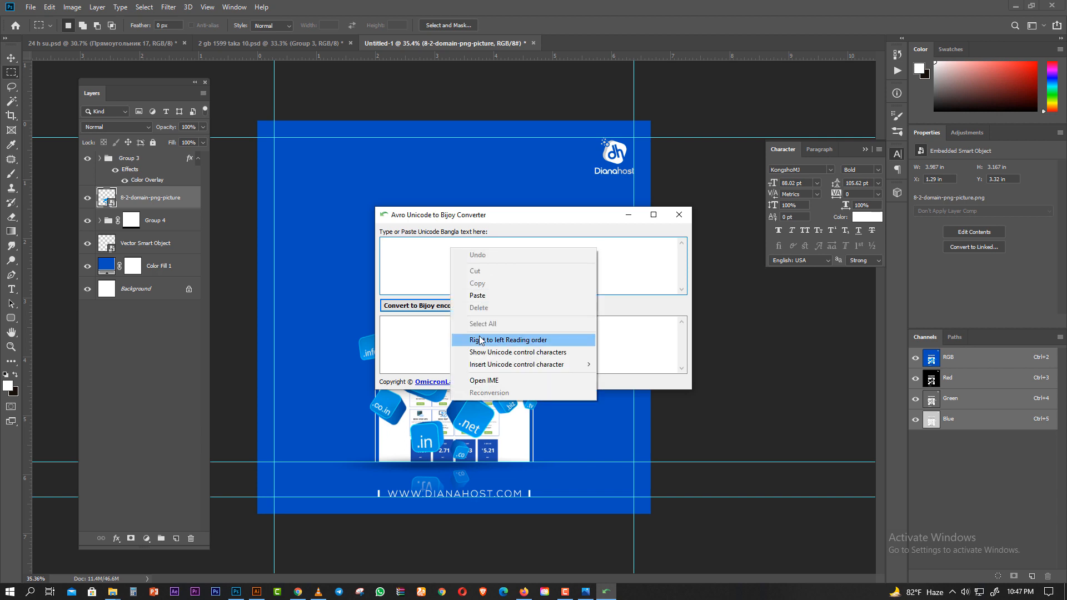
left_click(472, 295)
left_click(436, 306)
left_click_drag(566, 332, 361, 327)
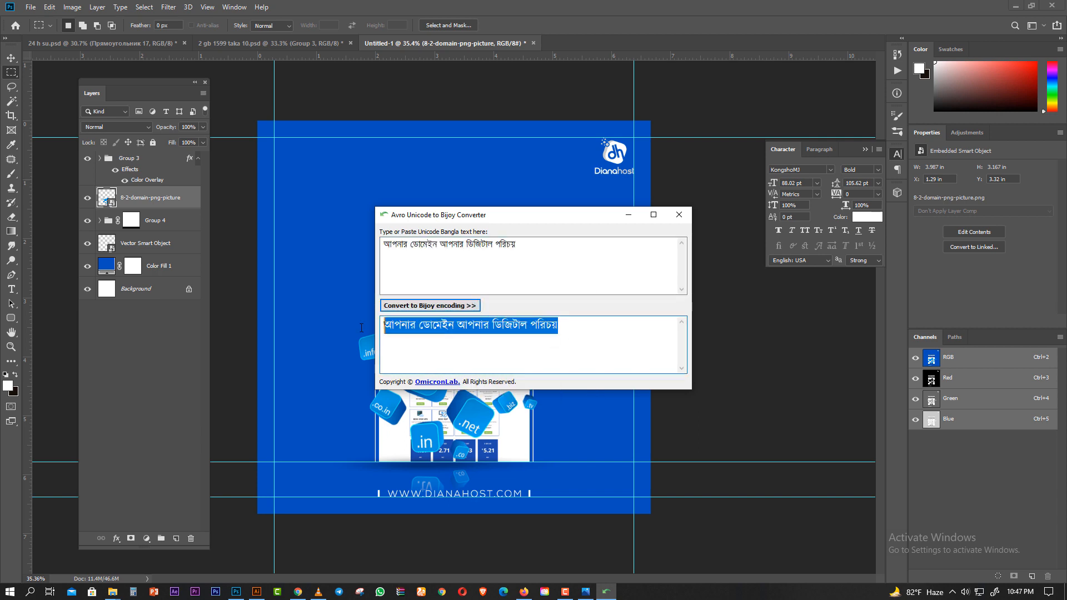
right_click(422, 331)
left_click(452, 365)
left_click(628, 217)
left_click(236, 591)
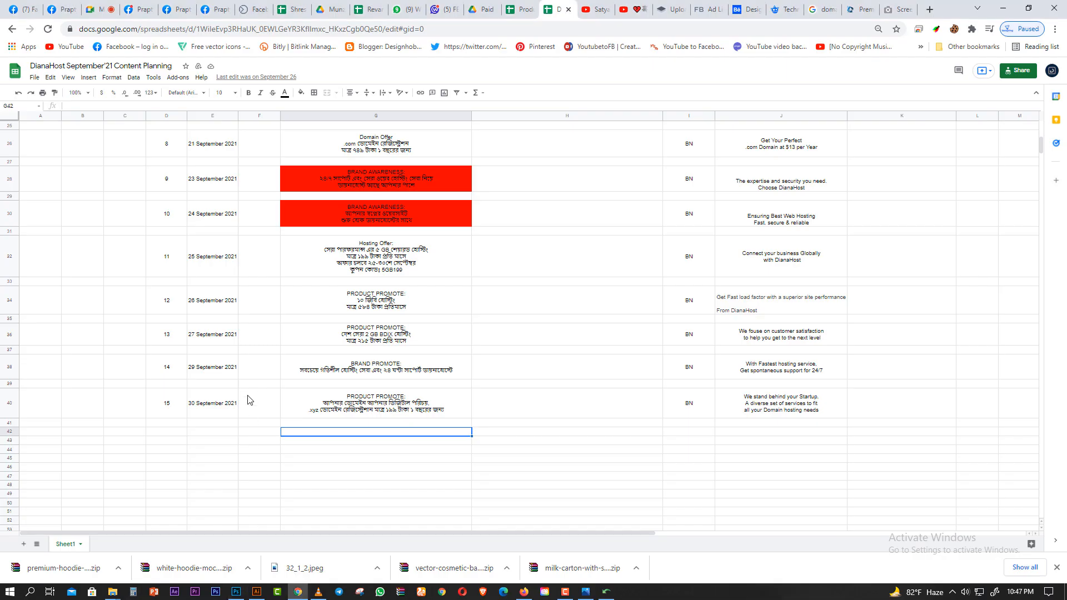
- Switch to Photoshop, show the headline text layer in 24 h su.psd, copy it into Untitled-1 above the frame and centre it horizontally
left_click(236, 591)
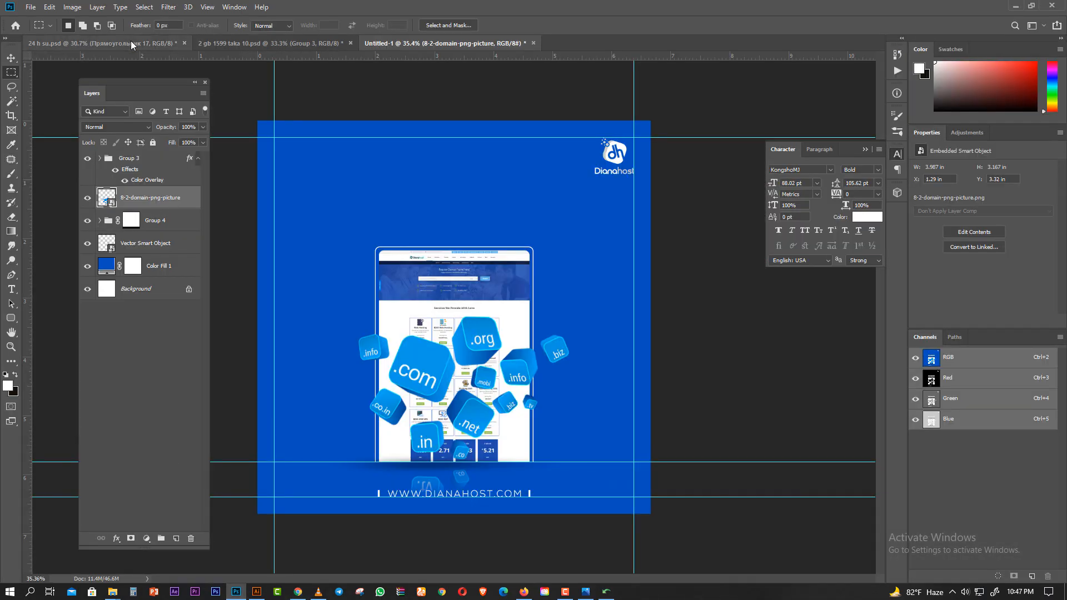
left_click(131, 41)
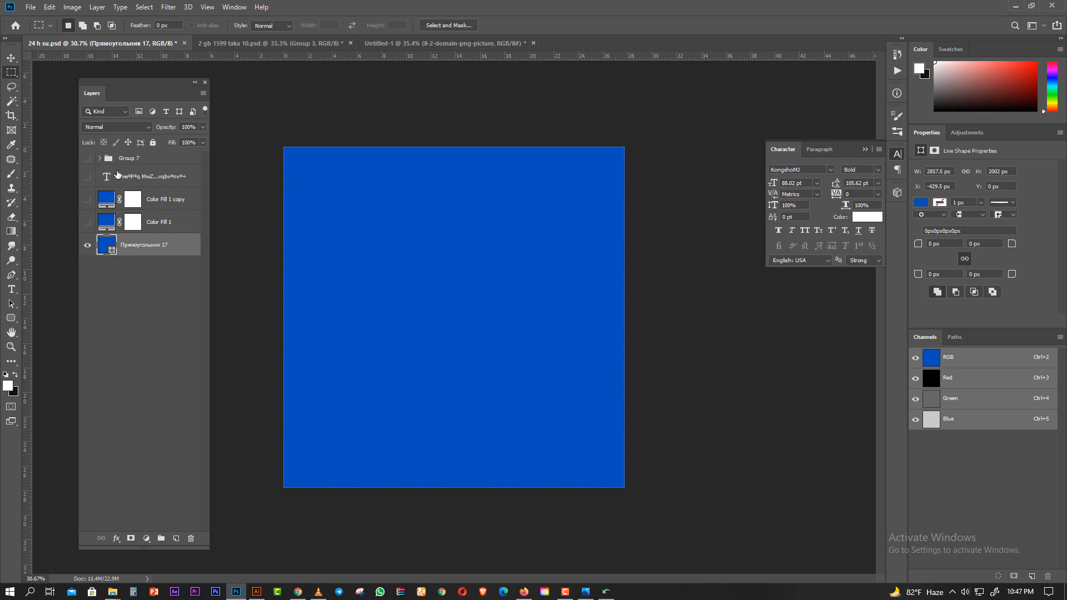
key("v")
left_click(134, 176)
left_click(87, 176)
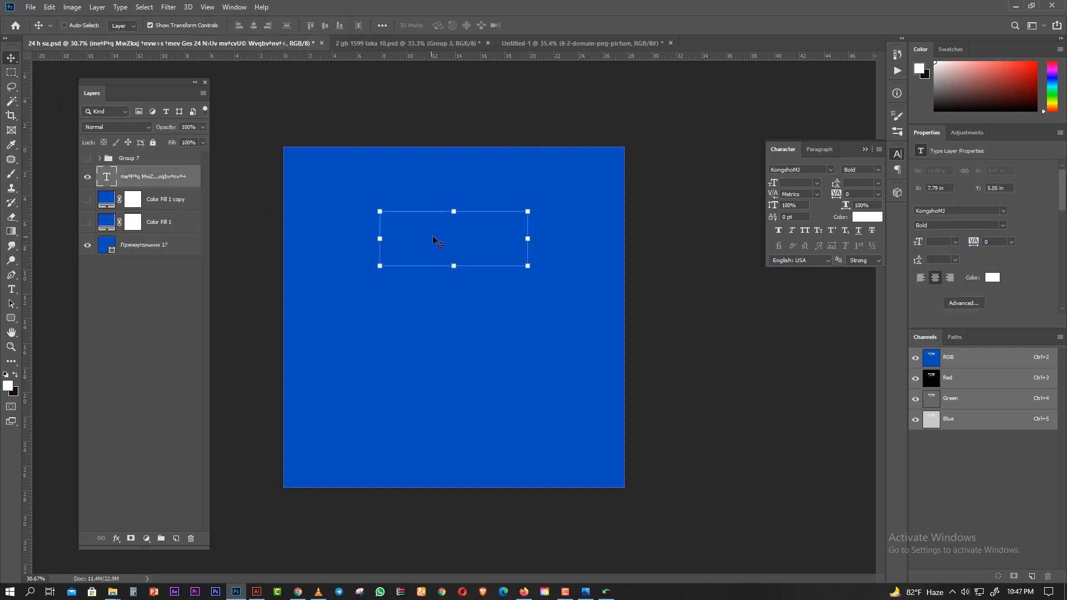
left_click_drag(438, 243, 468, 206)
key("ctrl+a")
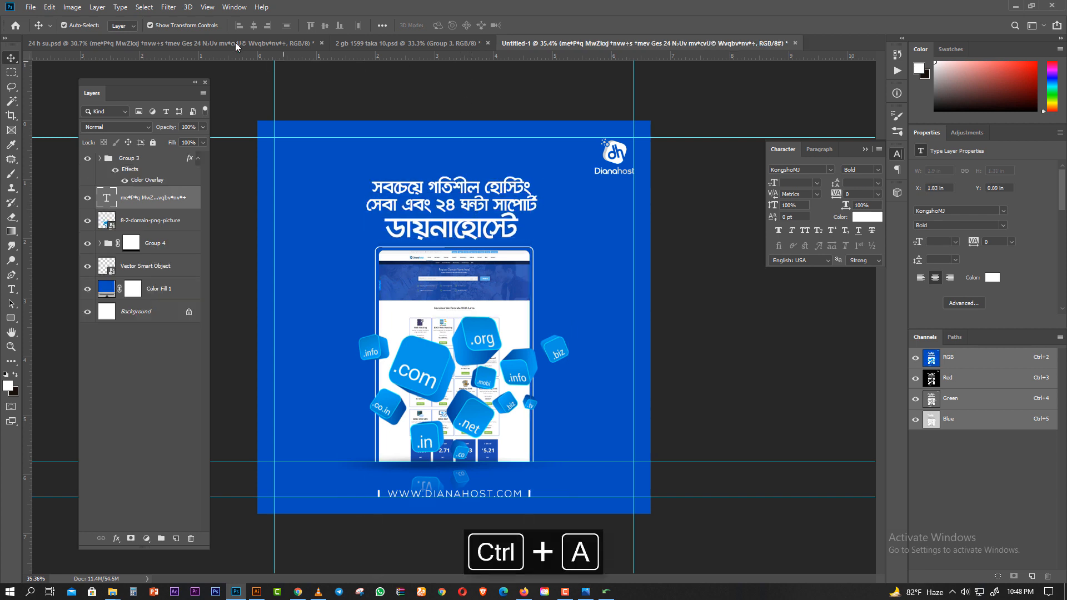
left_click(255, 30)
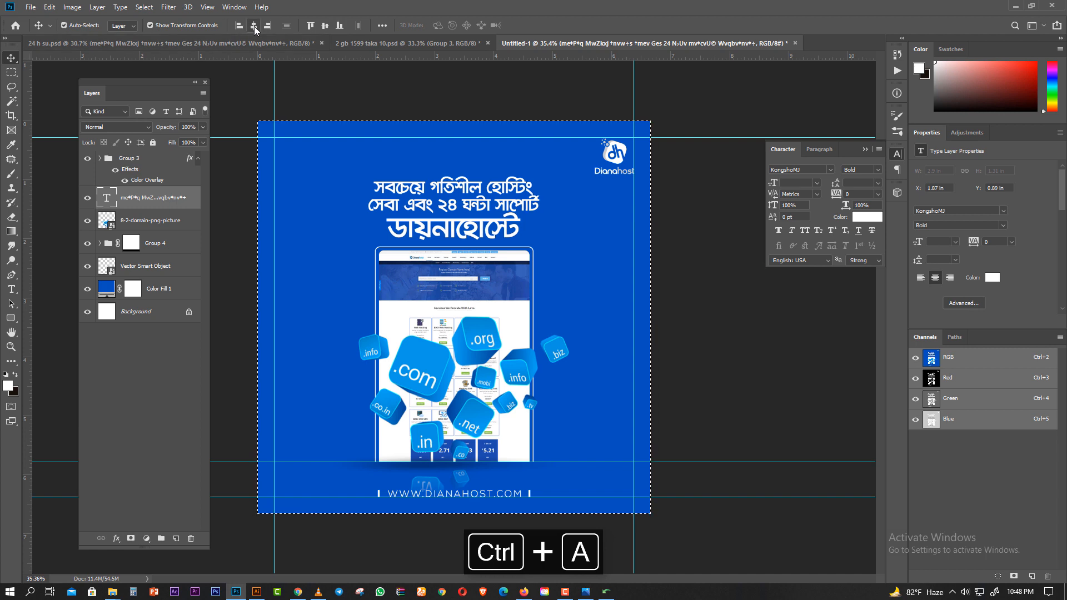
key("ctrl+d")
- Replace the headline text with the copied line, broken into three lines: "আপনার", "ডোমেইন" and "আপনার ডিজিটাল পরিচয়"
left_click(11, 289)
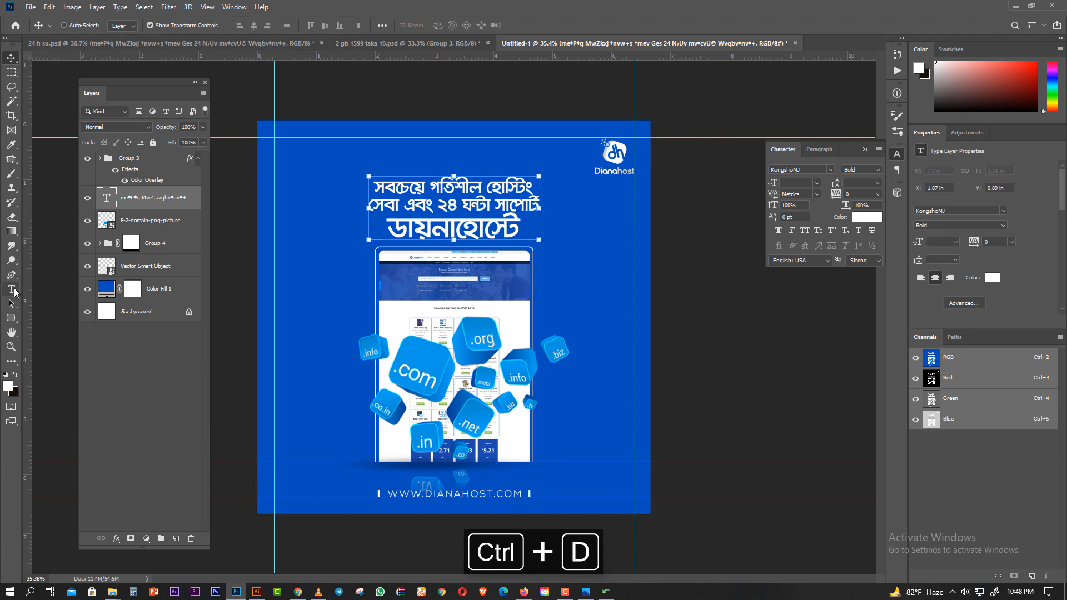
left_click(494, 185)
key("ctrl+a")
key("ctrl+v")
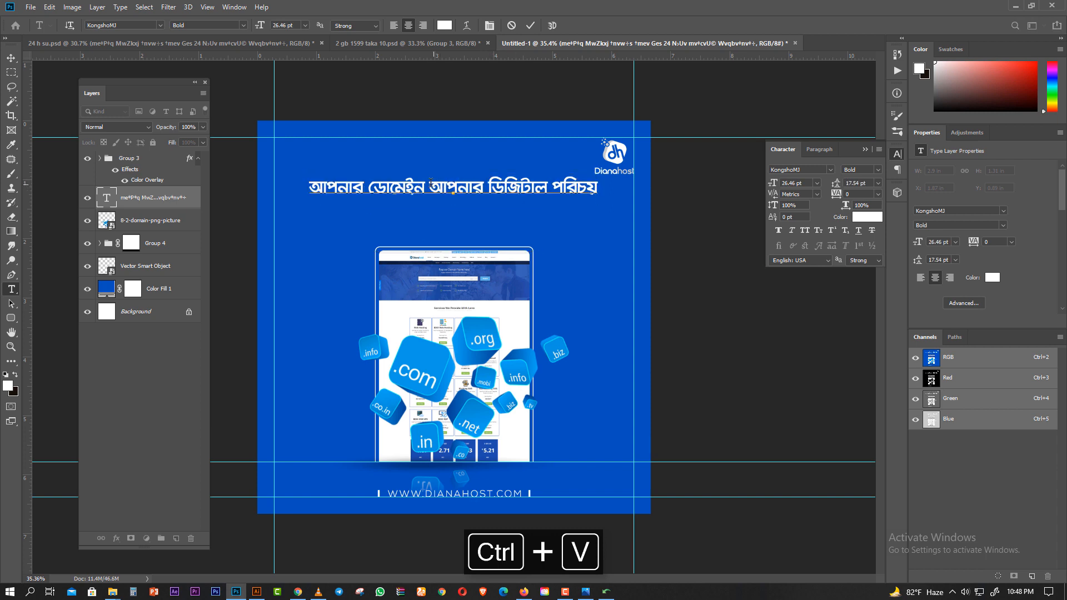
key("BackSpace")
key("Return")
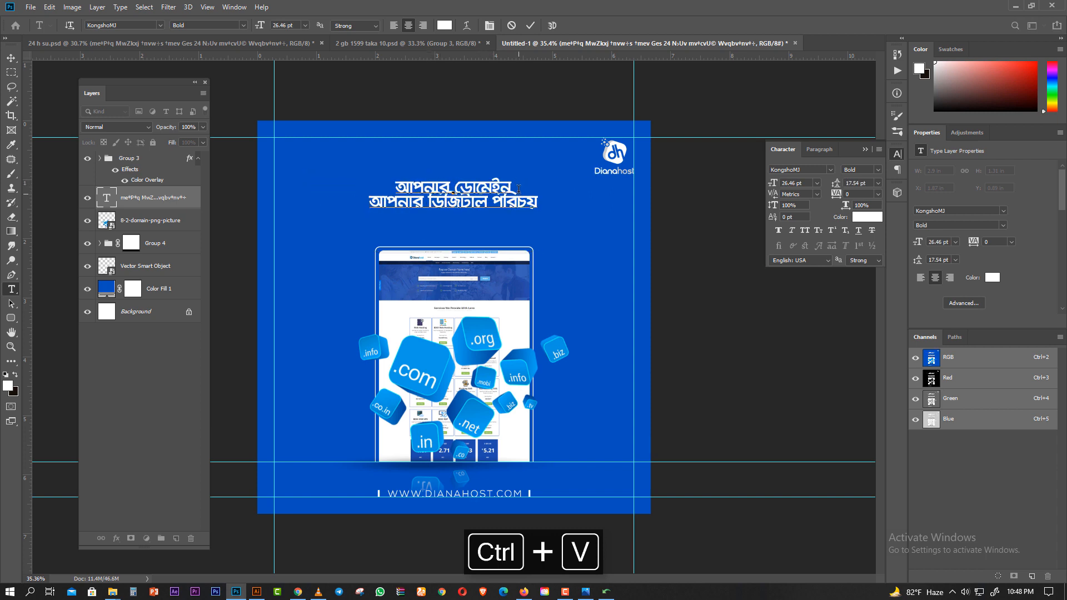
left_click_drag(514, 186, 359, 170)
left_click(455, 185)
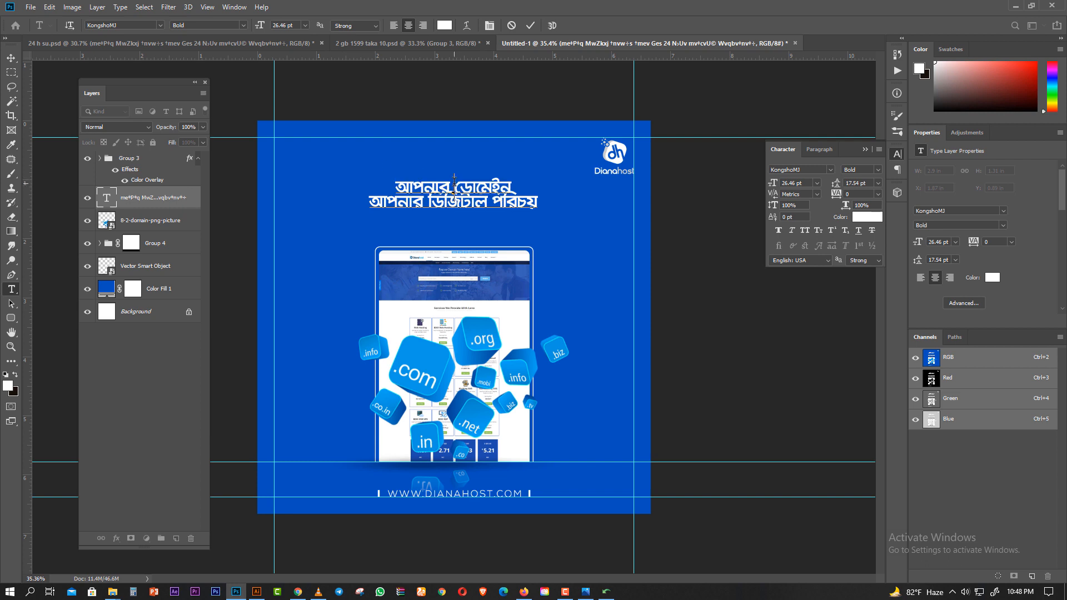
key("Return")
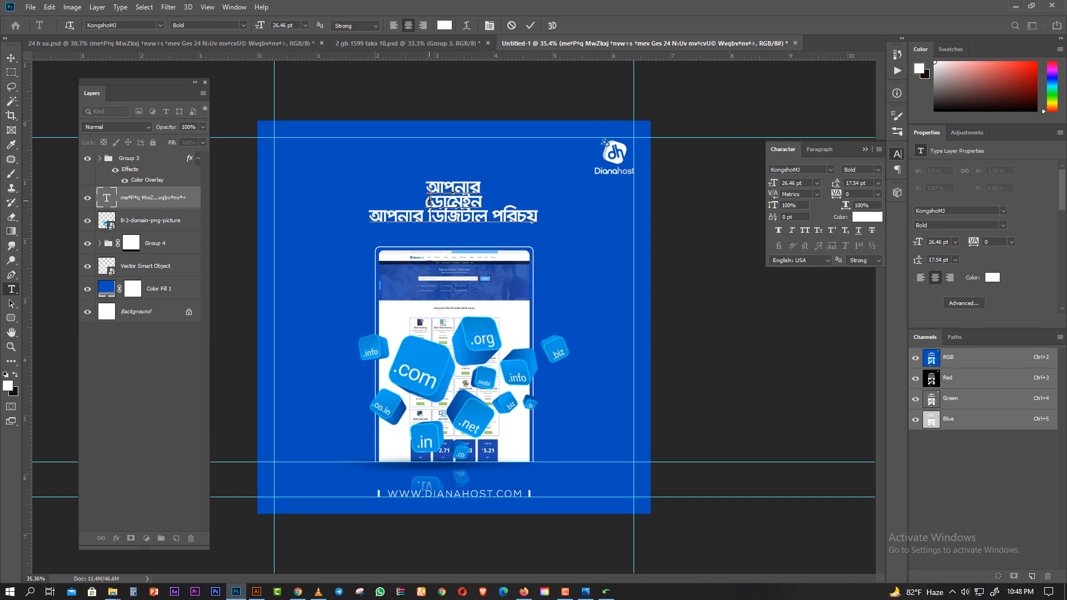
- Enlarge the headline's second line, "ডোমেইন", to 47.46 pt
left_click_drag(429, 199, 553, 205)
left_click_drag(428, 196, 510, 200)
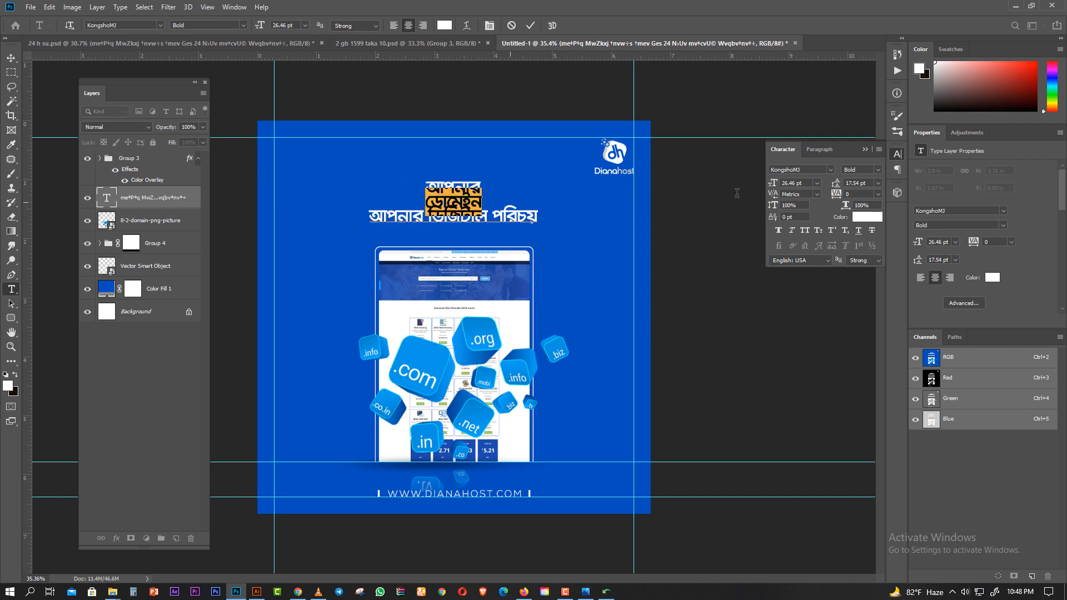
left_click_drag(767, 188, 783, 186)
- Set the leading of "ডোমেইন" to 34.54 pt and of the last headline line to 24.54 pt
left_click_drag(485, 195, 423, 173)
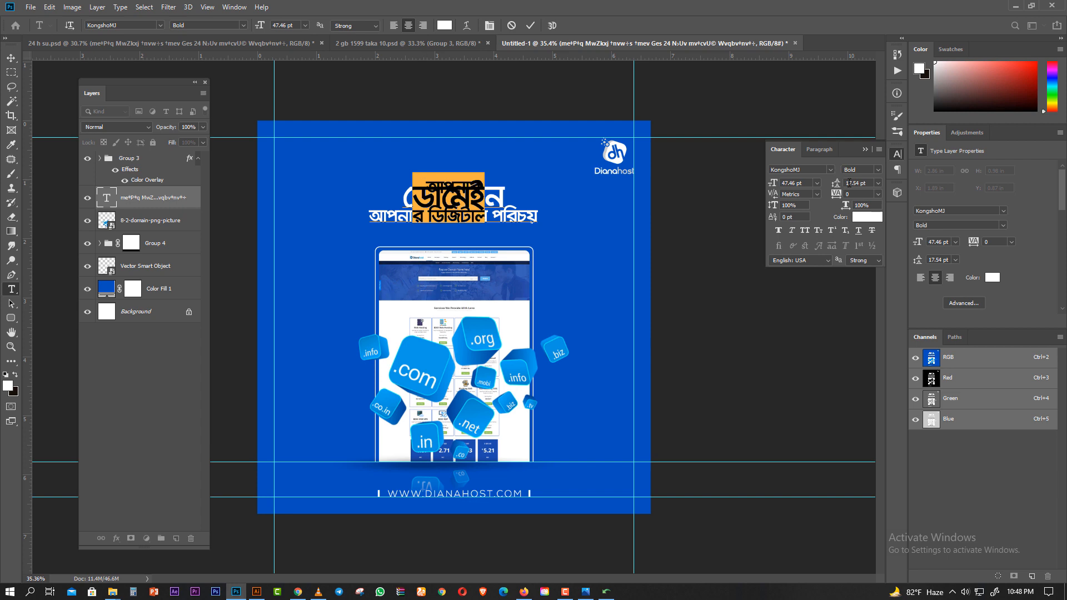
left_click_drag(500, 193, 537, 223)
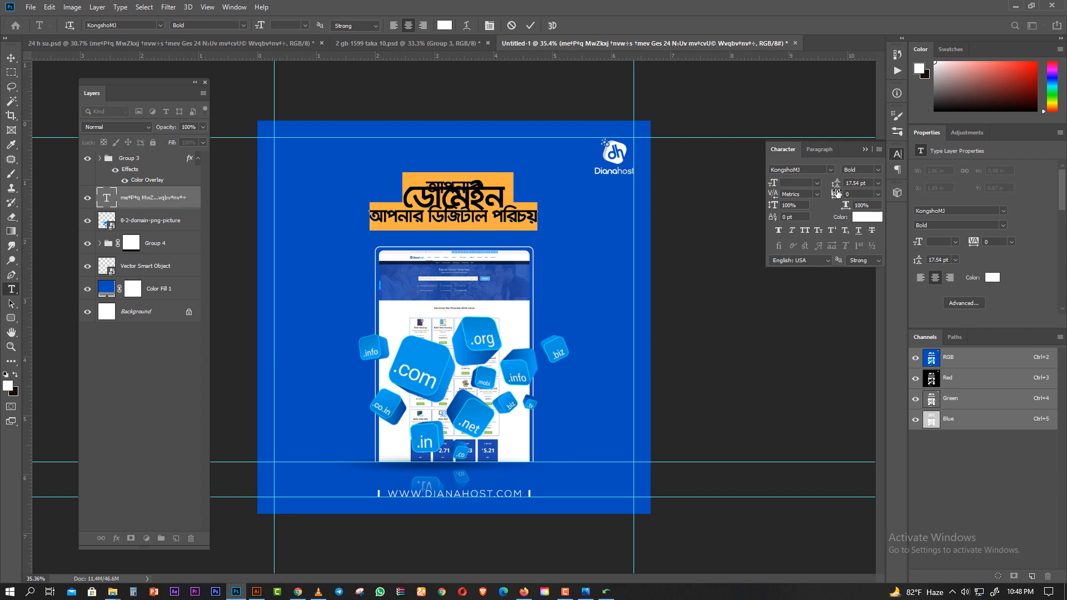
left_click_drag(837, 193, 845, 213)
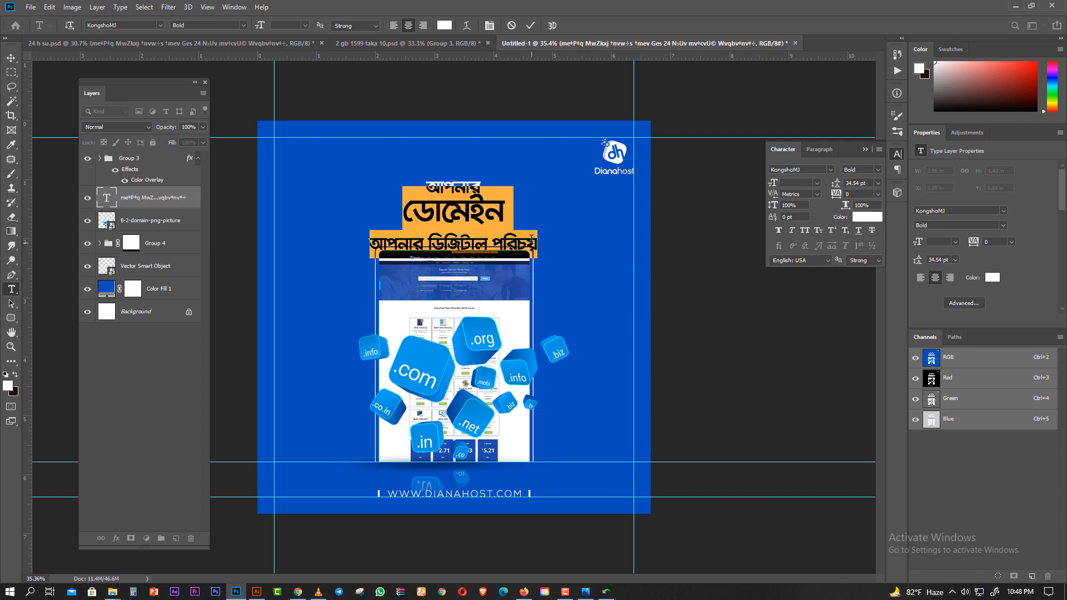
left_click_drag(544, 247, 396, 228)
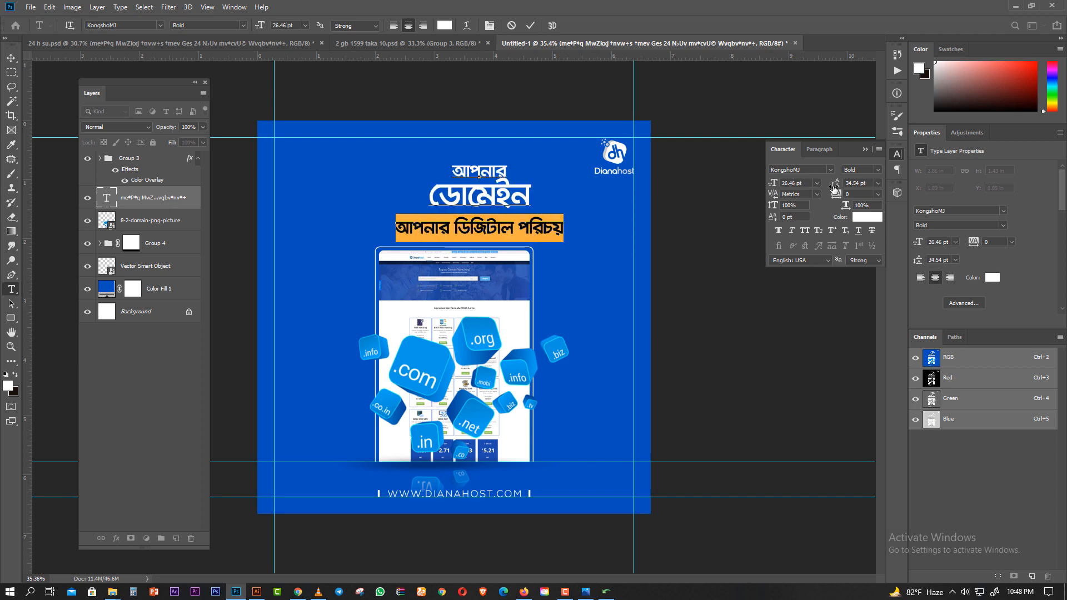
left_click_drag(833, 185, 830, 181)
- Set the headline's first line, "আপনার", to 49.46 pt with 59.54 pt leading
left_click_drag(507, 171, 452, 171)
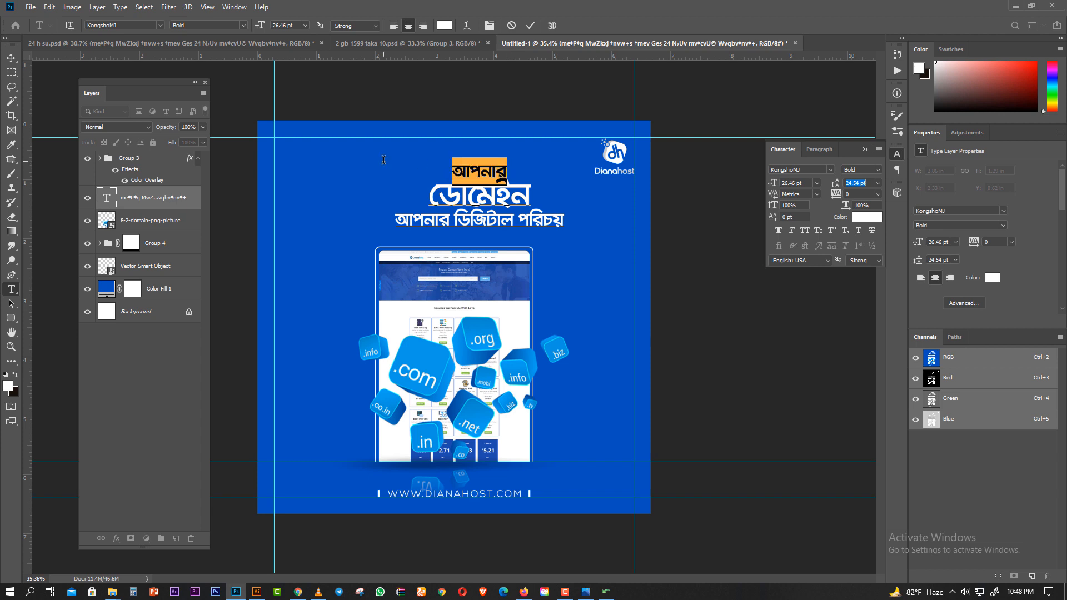
mouse_move(835, 182)
left_mouse_down()
mouse_move(813, 179)
mouse_move(836, 187)
left_mouse_up()
double_click(496, 168)
left_click(865, 183)
left_click_drag(777, 188, 787, 194)
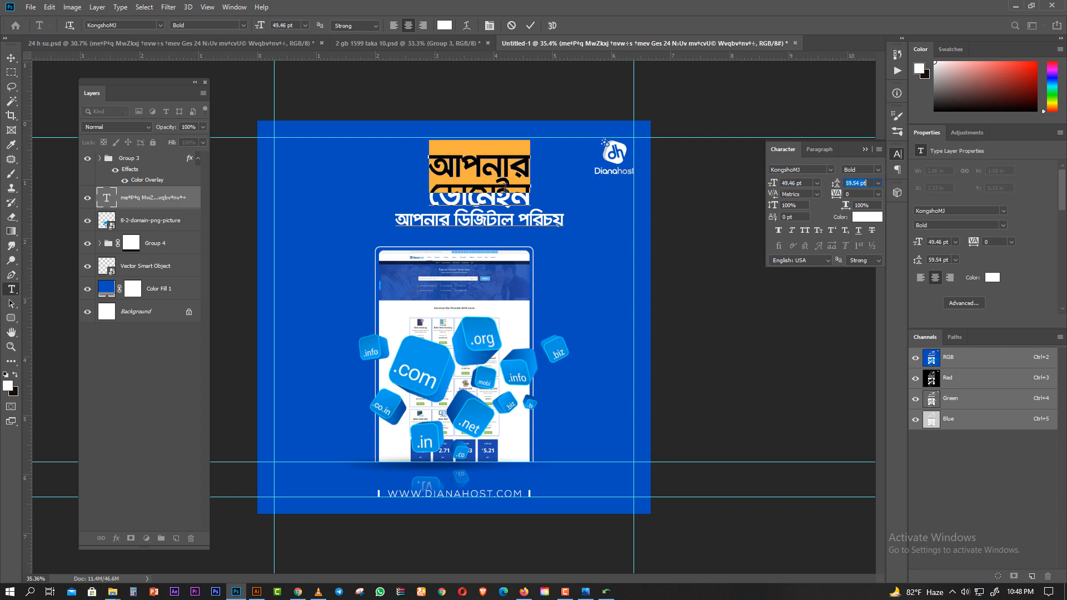
left_click(506, 188)
left_click_drag(541, 196, 345, 188)
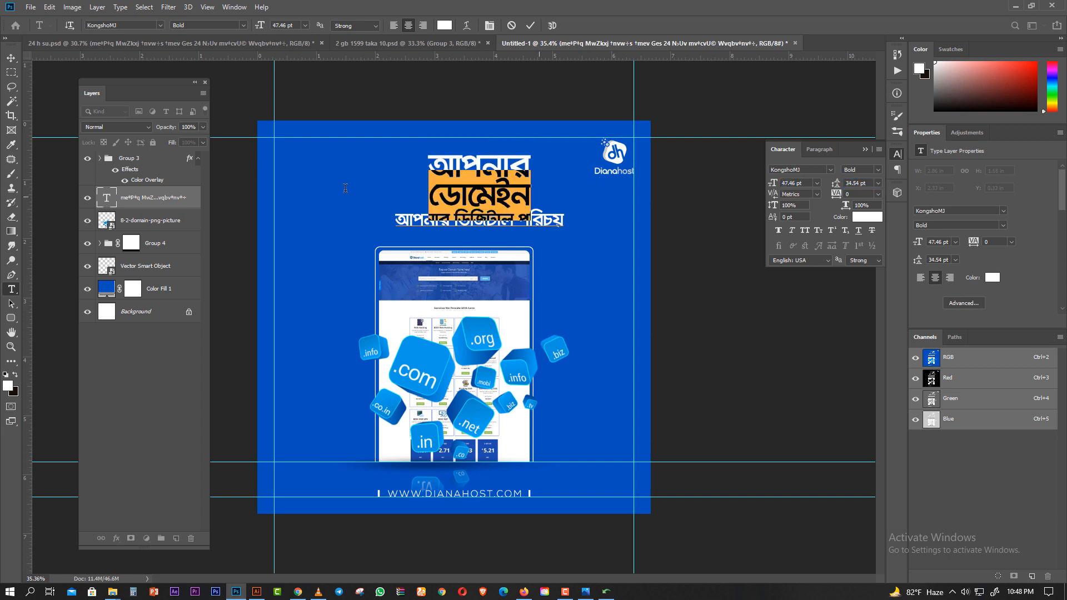
- Scale the headline to 77.41% and position it just above the phone-like frame
left_click(10, 57)
mouse_move(471, 177)
left_mouse_down()
mouse_move(433, 188)
mouse_move(450, 191)
mouse_move(464, 162)
mouse_move(459, 183)
left_mouse_up()
left_click_drag(470, 208, 467, 193)
key("ctrl+a")
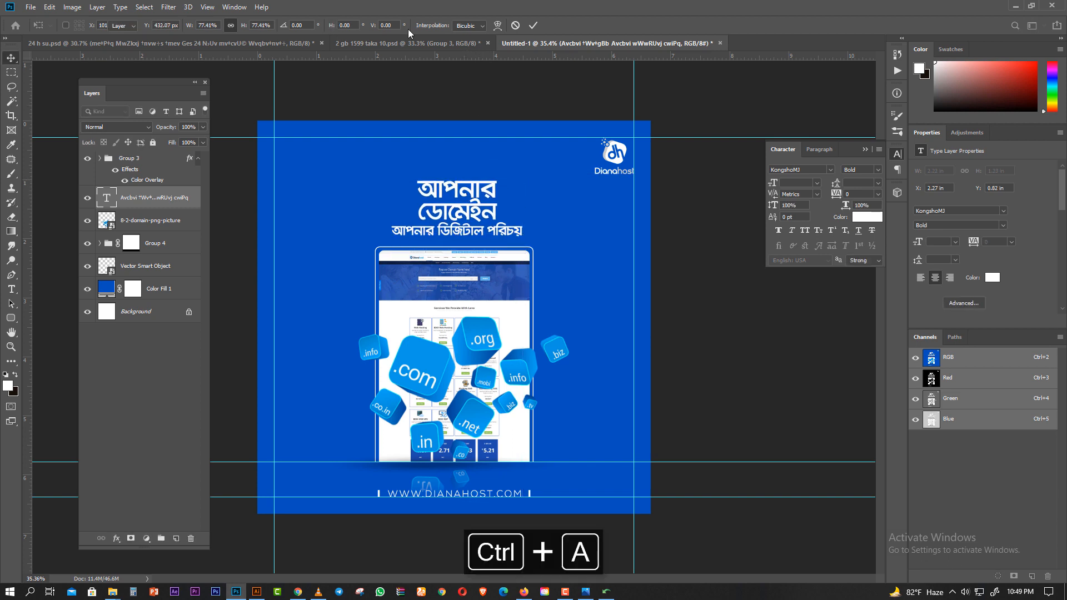
left_click(533, 25)
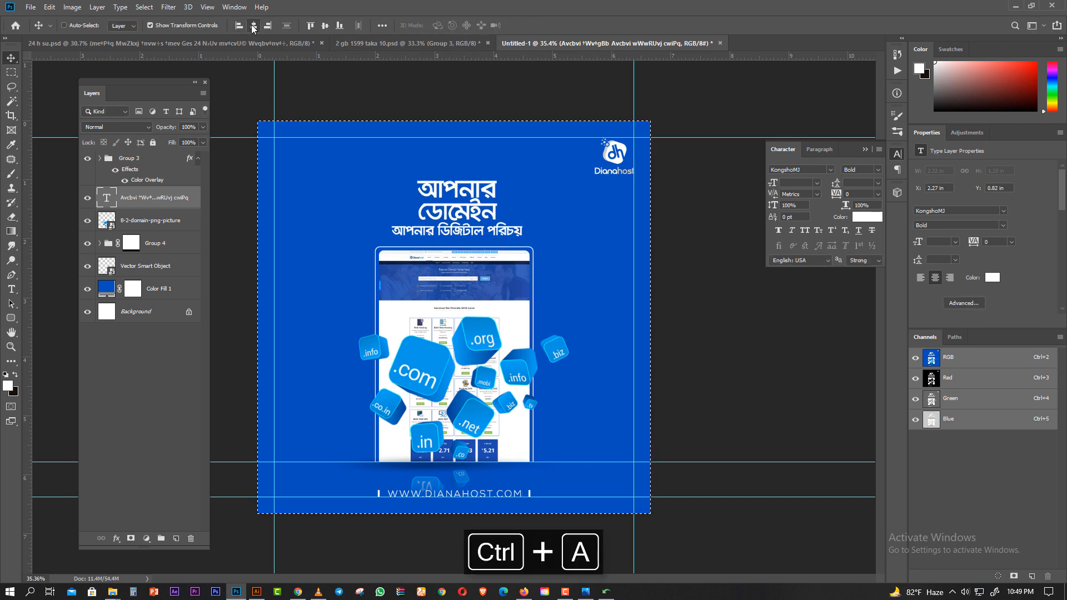
- Centre the headline horizontally on the canvas and shift it slightly down to Y 0.85 in
left_click(253, 26)
key("ctrl+d")
left_click_drag(466, 198, 468, 201)
key("Down")
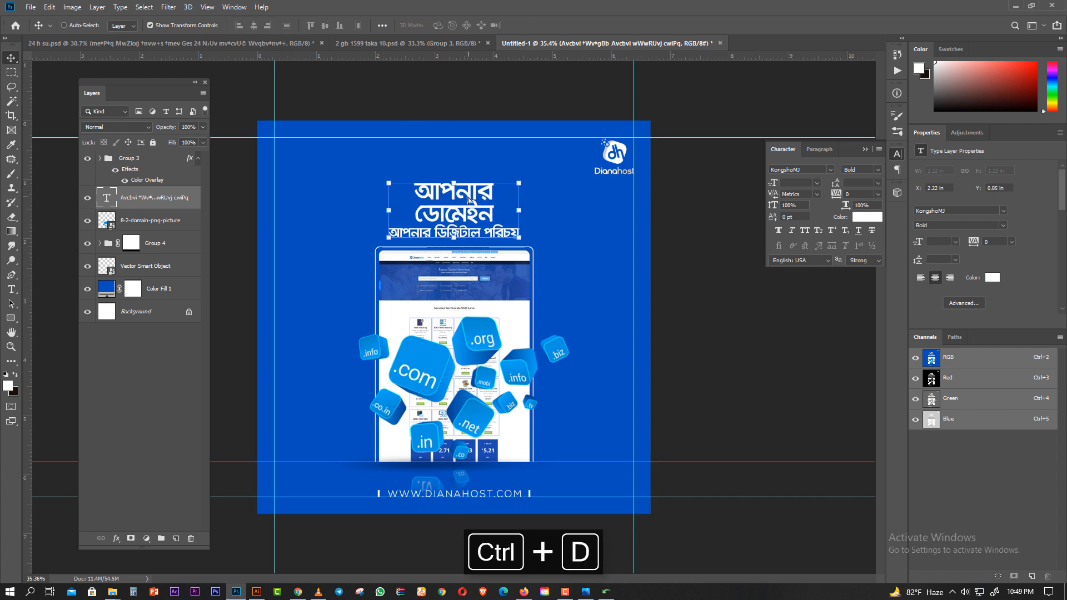
- Expand Group 4, select its Rounded Rectangle 2 layer and hide the guides
key("alt+bracketleft")
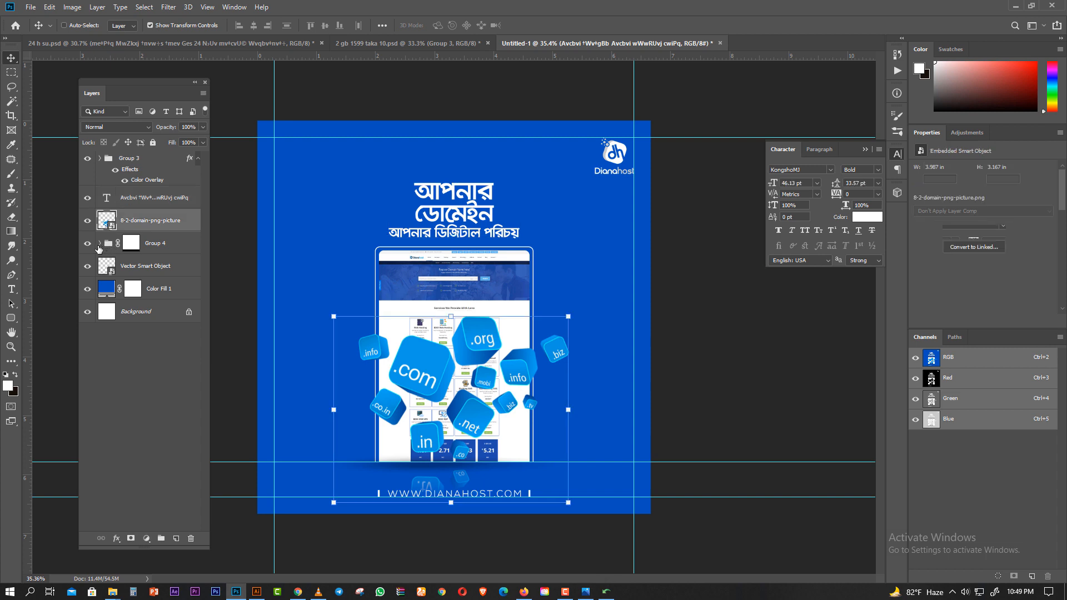
left_click(99, 244)
left_click(141, 337)
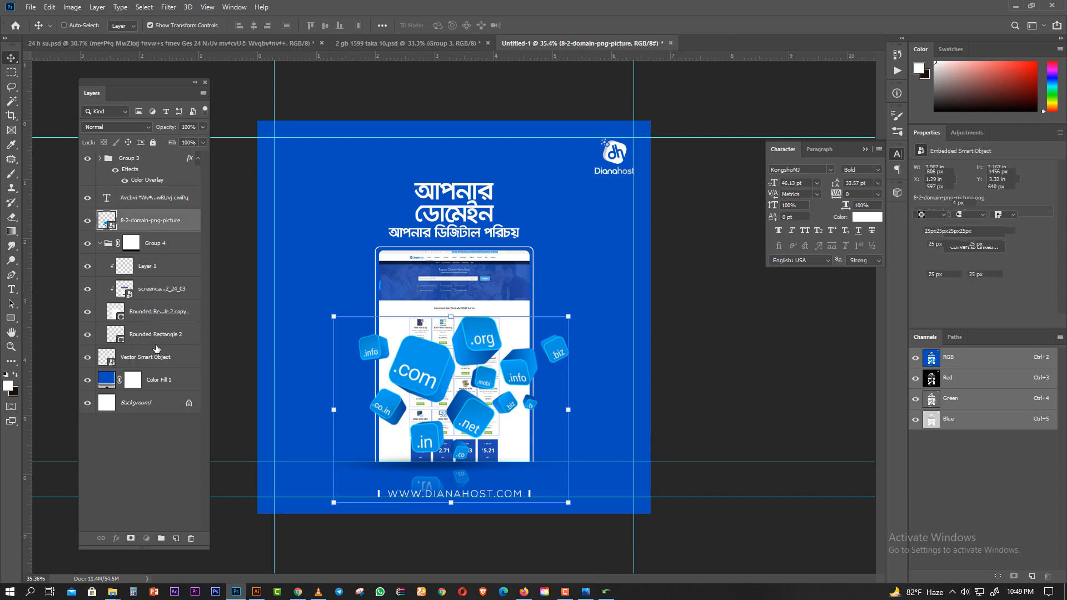
left_click(14, 75)
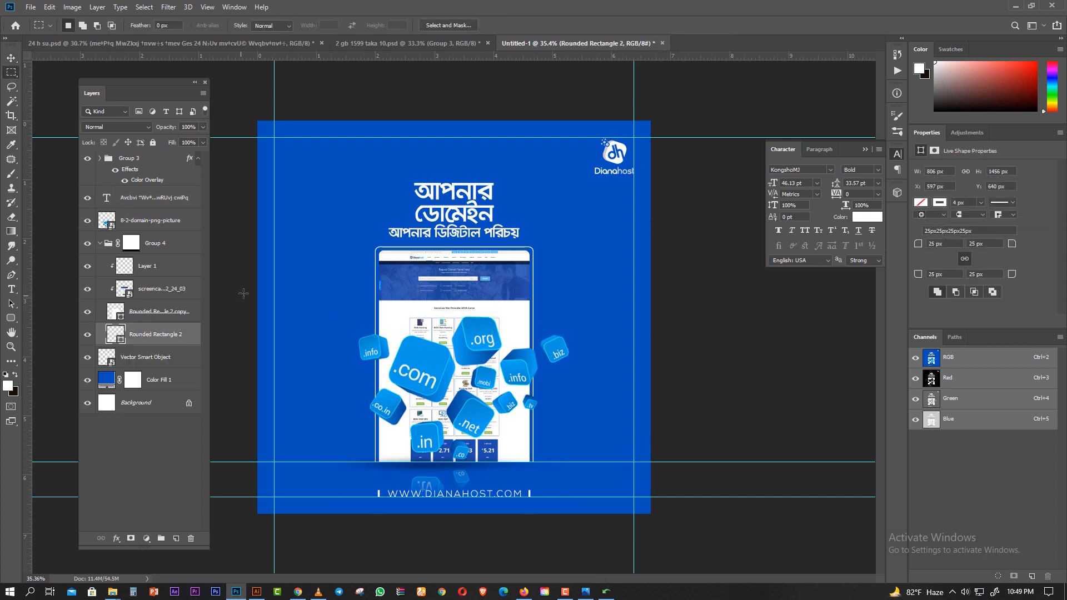
key("ctrl+semicolon")
key("ctrl+space")
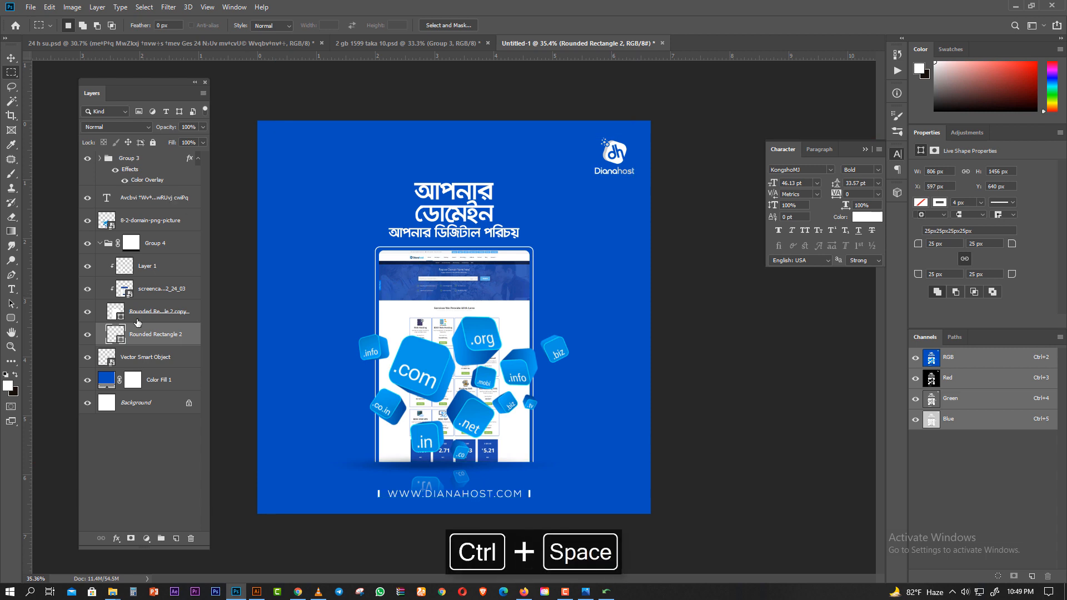
- Hide and show Rounded Rectangle 2 again to check which part of the frame it draws
right_click(143, 335)
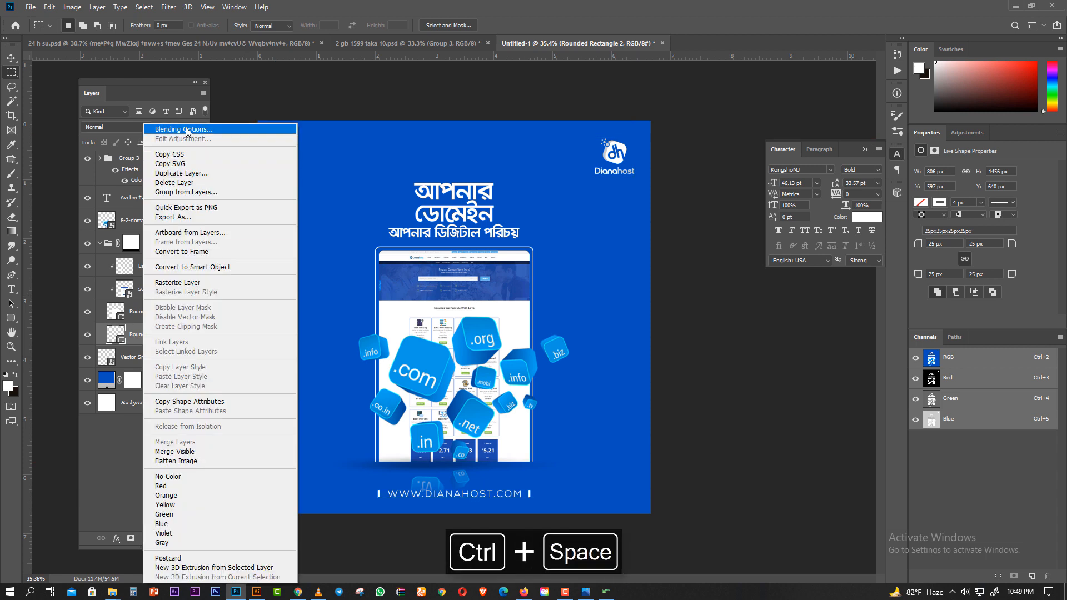
left_click(109, 337)
left_click(87, 336)
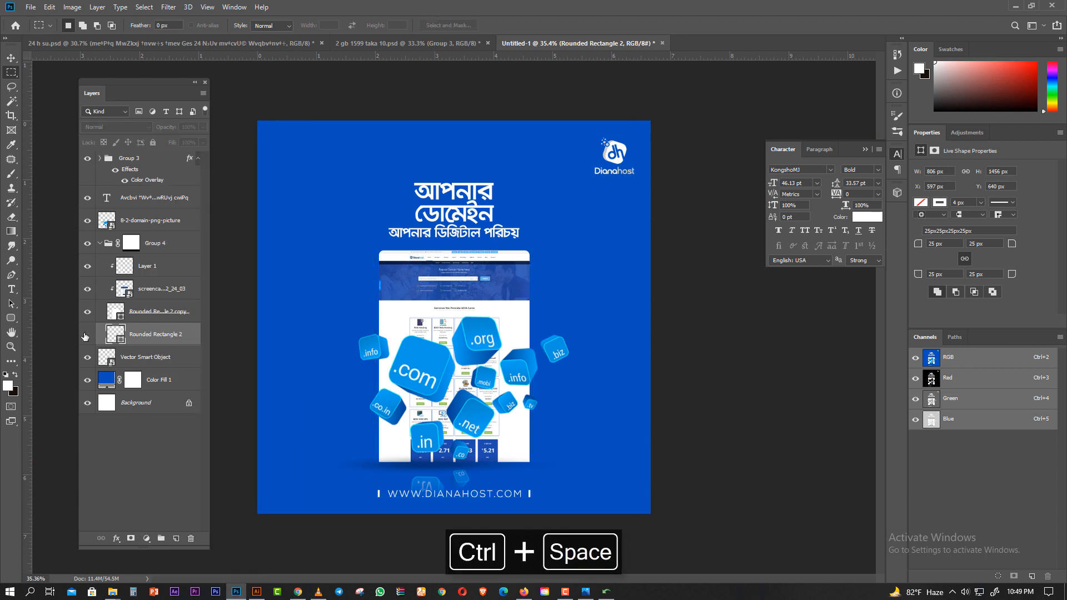
left_click(86, 336)
- Add an Outer Glow to Rounded Rectangle 2 with 29% spread and 0 px size
right_click(164, 336)
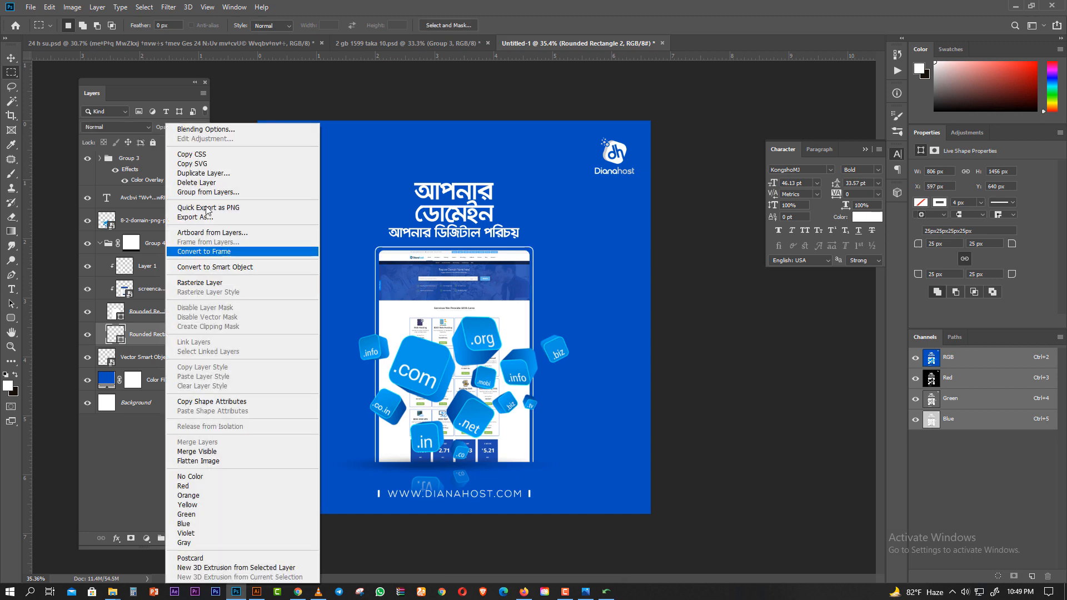
left_click(398, 166)
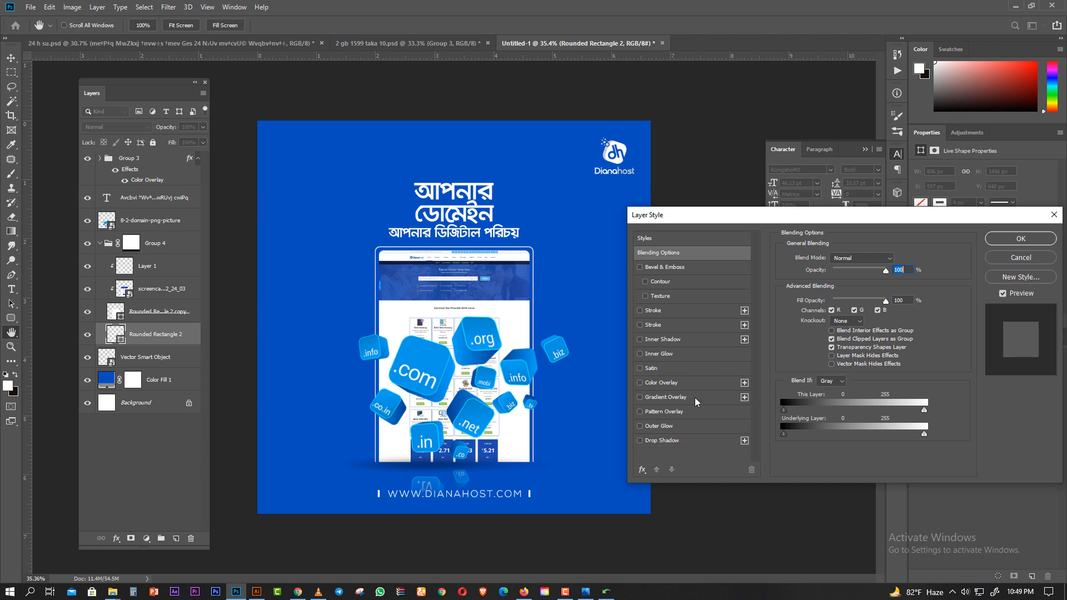
left_click(676, 431)
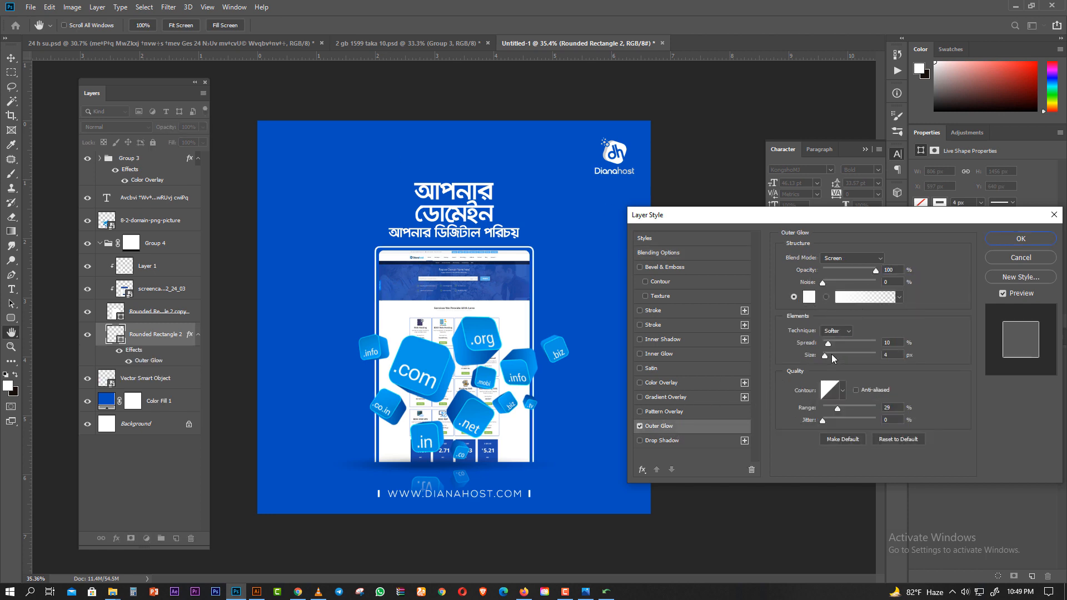
left_click_drag(829, 357, 826, 356)
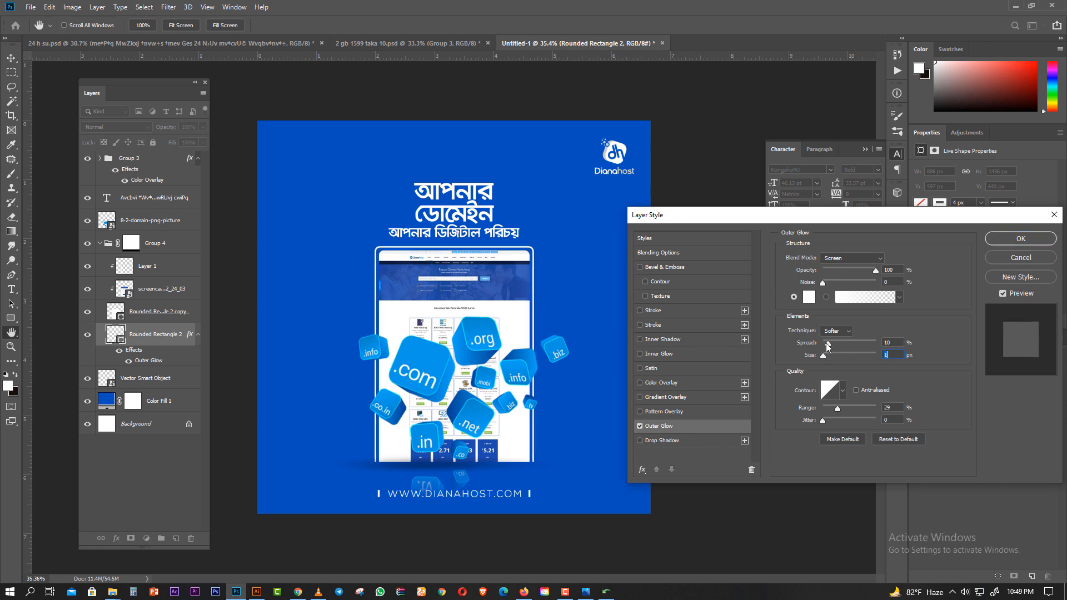
left_click_drag(829, 345, 840, 352)
left_click_drag(828, 355, 822, 355)
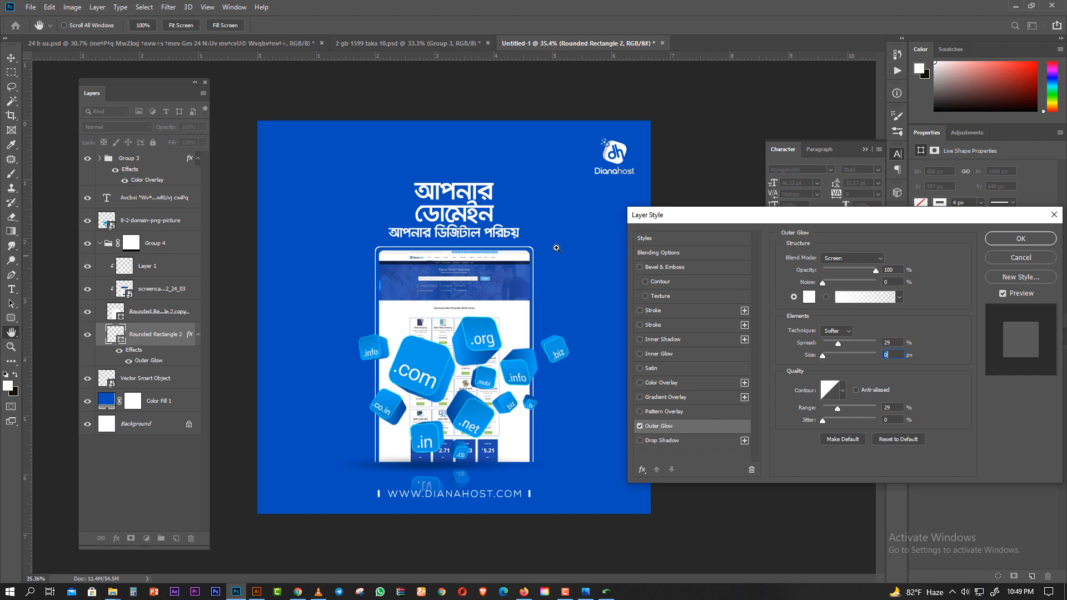
- Try the Normal blend mode on the frame's Outer Glow and restore Screen
left_click(556, 247, "ctrl")
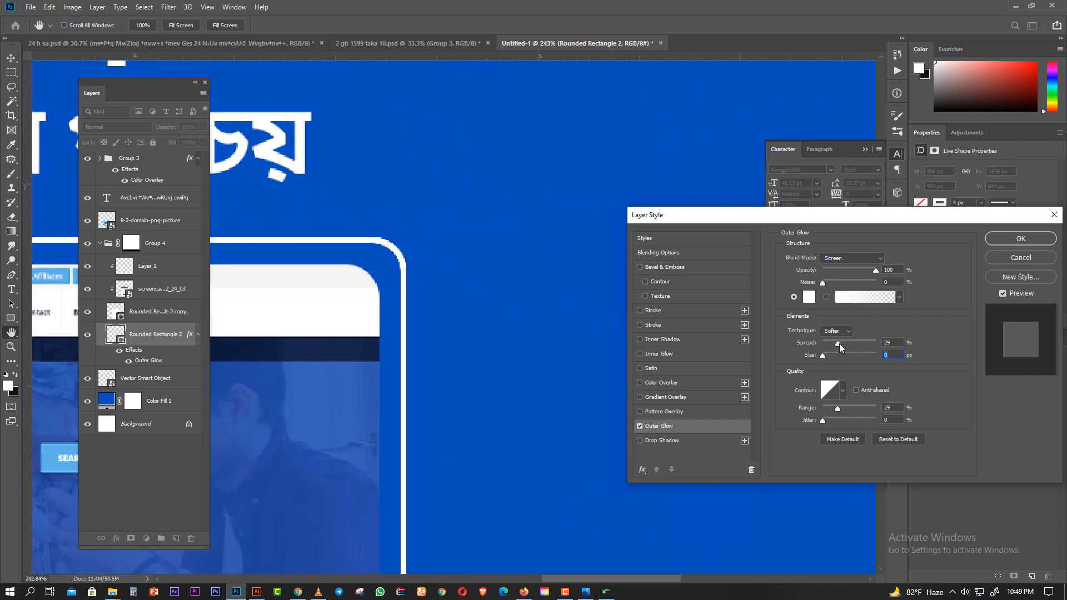
left_click(824, 282)
left_click(853, 258)
left_click(845, 270)
left_click(853, 257)
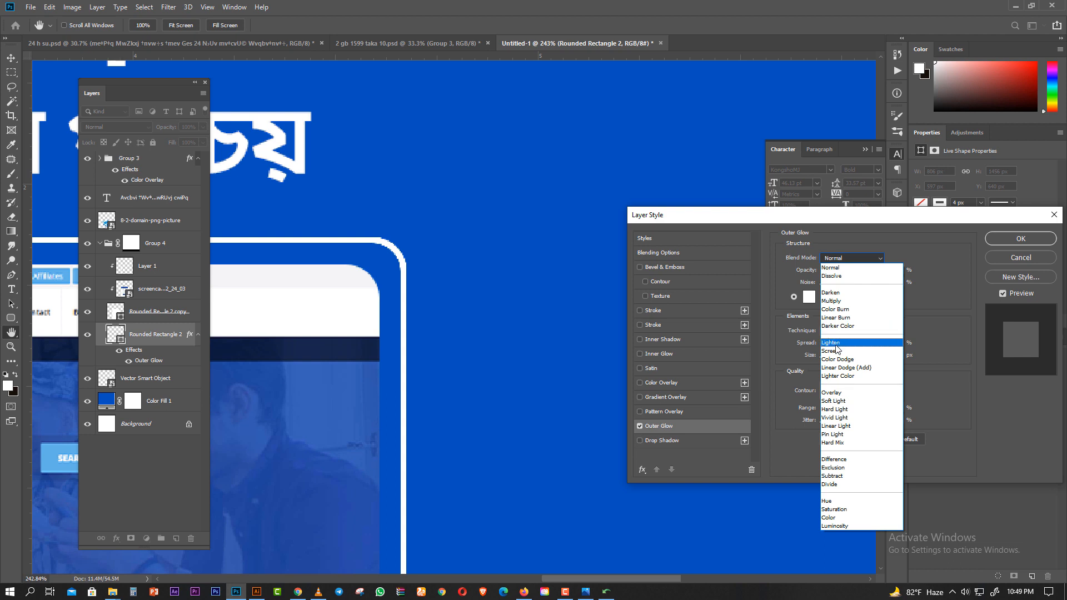
left_click(848, 332)
left_click(876, 272)
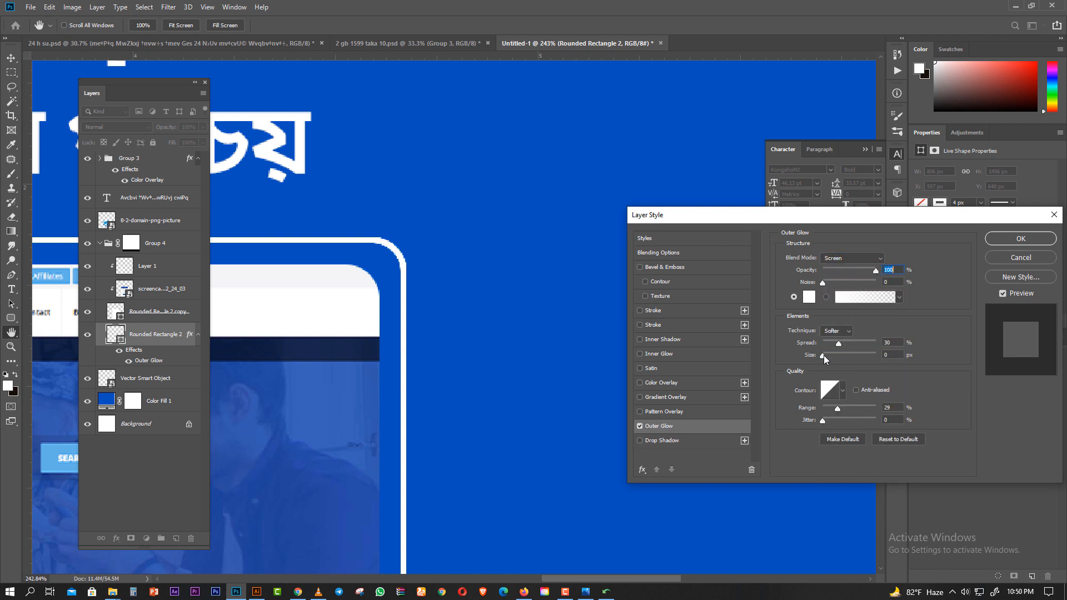
- Set the Outer Glow's size to 1 px, spread to 48% and colour to light blue #88baff
mouse_move(824, 355)
left_mouse_down()
mouse_move(839, 358)
mouse_move(828, 354)
left_mouse_up()
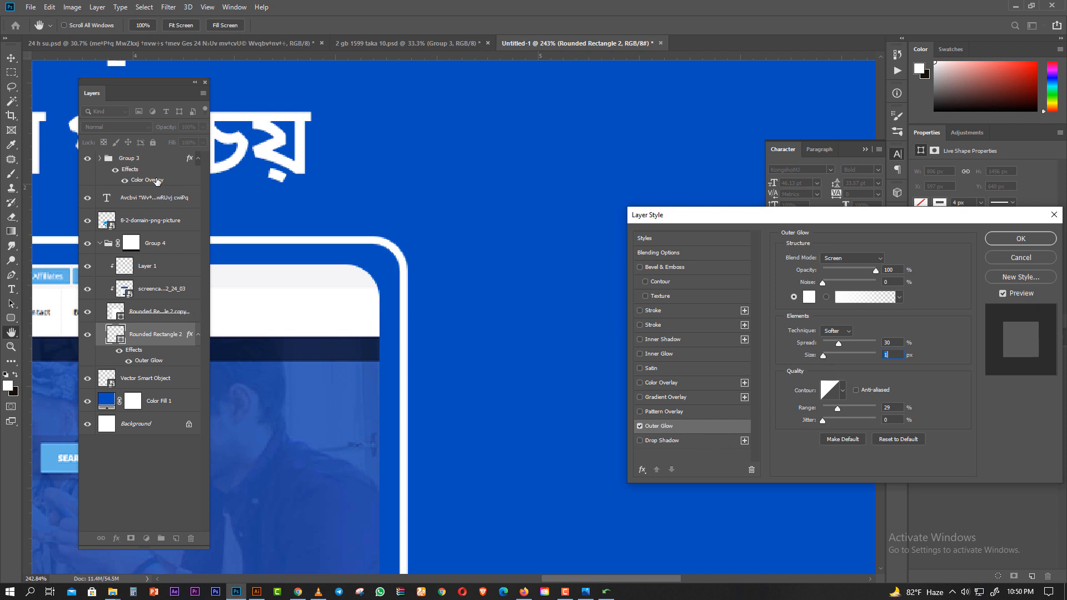
mouse_move(838, 343)
left_mouse_down()
mouse_move(871, 346)
mouse_move(847, 346)
left_mouse_up()
left_click(809, 296)
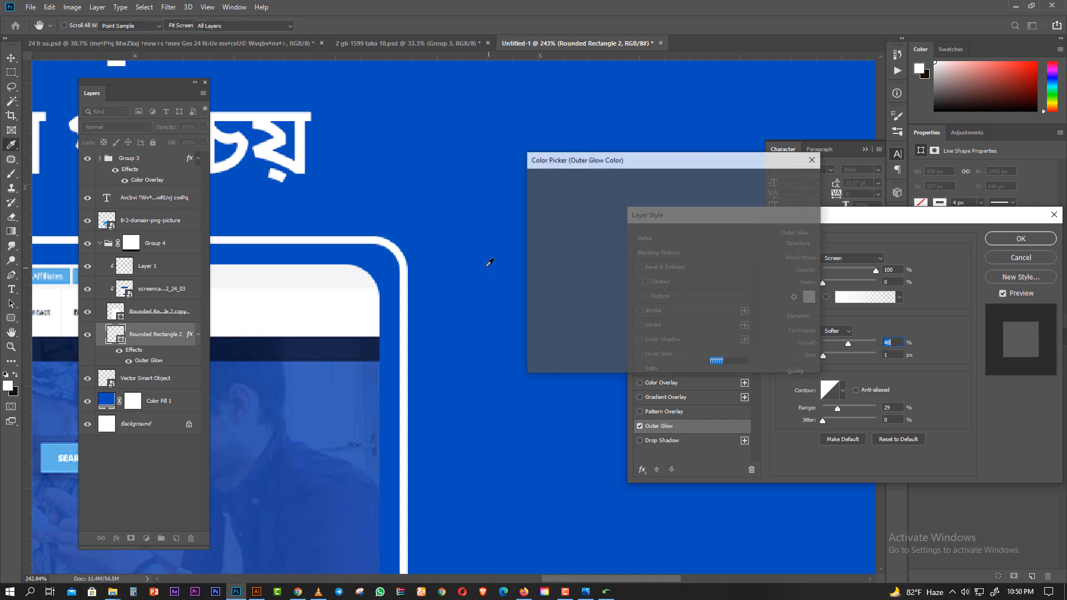
left_click(457, 258)
left_click_drag(626, 200, 597, 173)
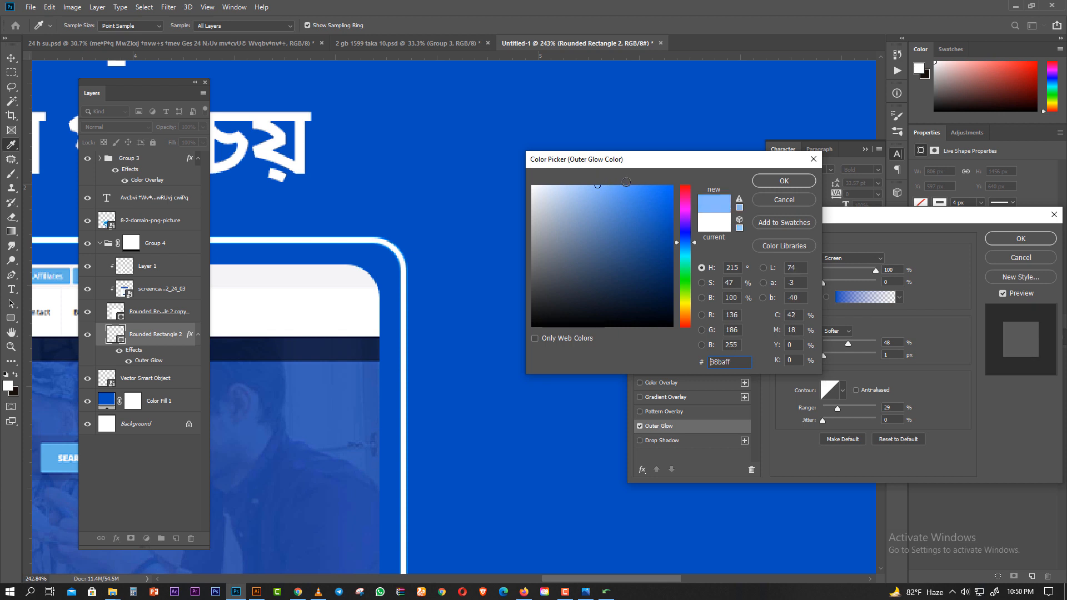
left_click(790, 185)
- Set the Outer Glow's spread to 0% and size to 10 px, and inspect the glow around the frame
mouse_move(826, 355)
left_mouse_down()
mouse_move(870, 344)
mouse_move(799, 344)
mouse_move(829, 355)
mouse_move(822, 344)
left_mouse_up()
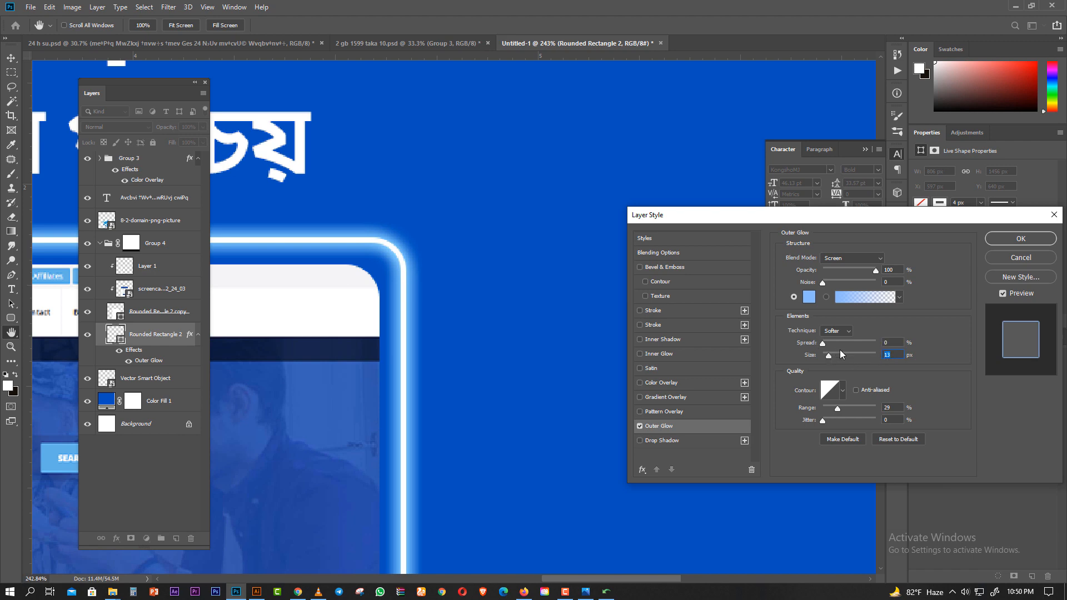
type("10")
scroll(400, 276, "down", 6)
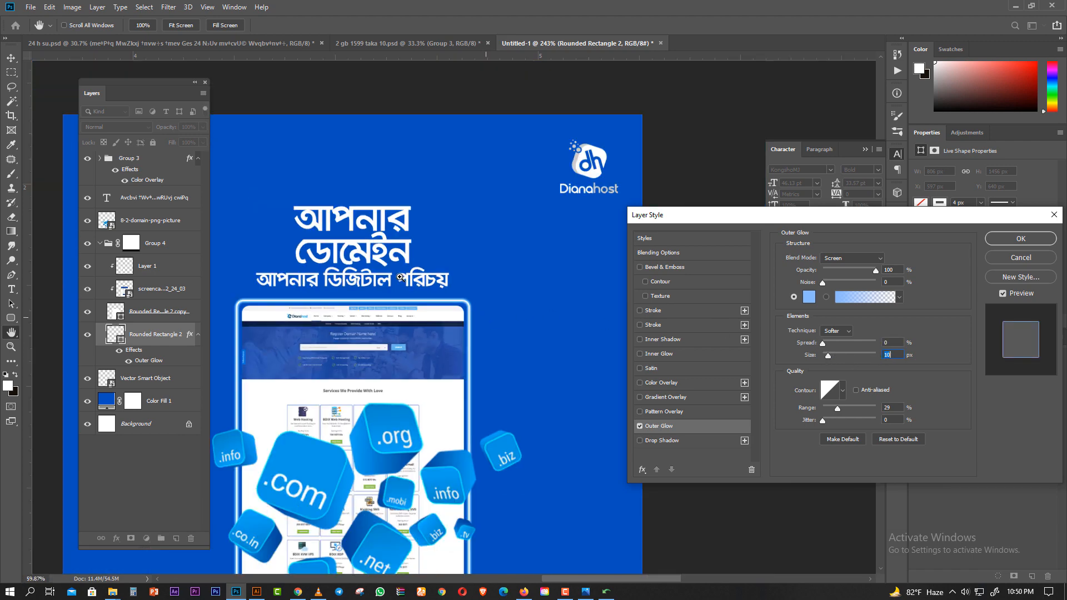
left_click_drag(400, 277, 372, 266)
left_click_drag(439, 389, 452, 401)
left_click_drag(564, 359, 600, 226)
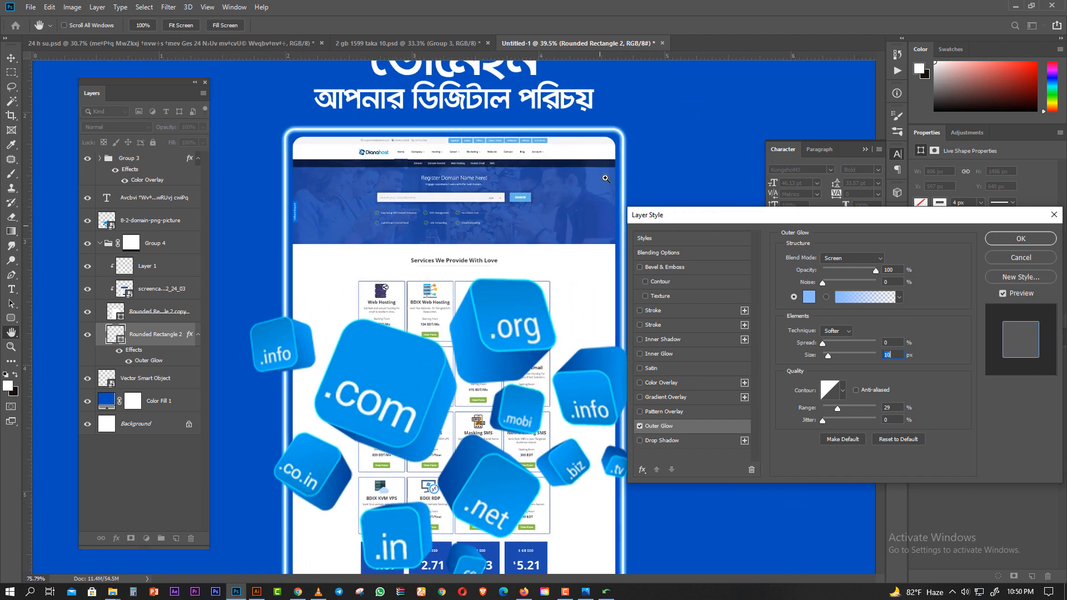
left_click_drag(605, 178, 462, 275)
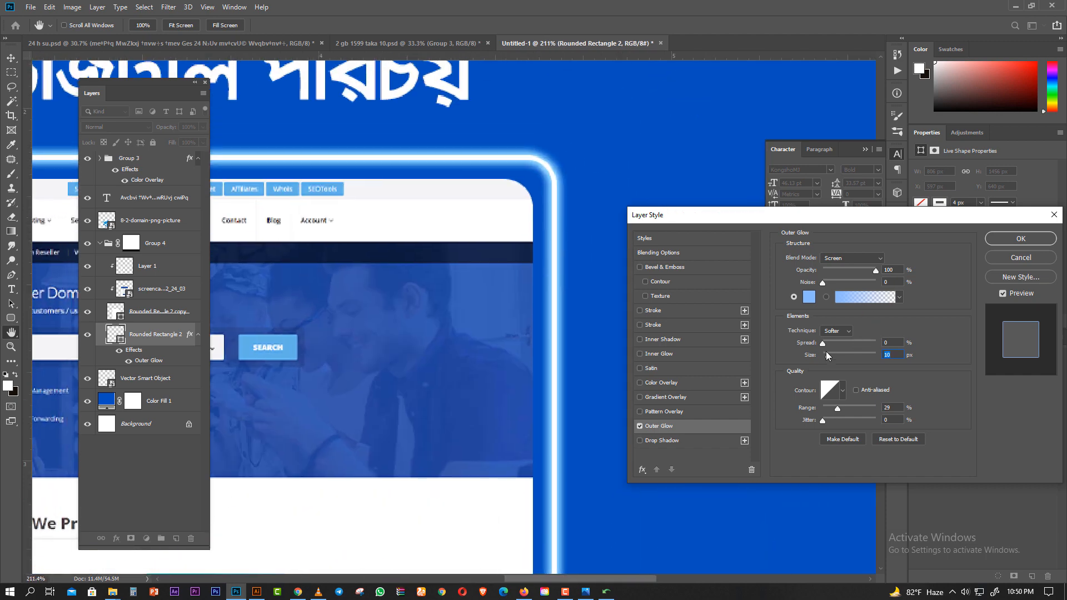
- Try the Outer Glow at 13 px size and 60% opacity, and return it to 10 px and 100%
left_click_drag(826, 355, 829, 355)
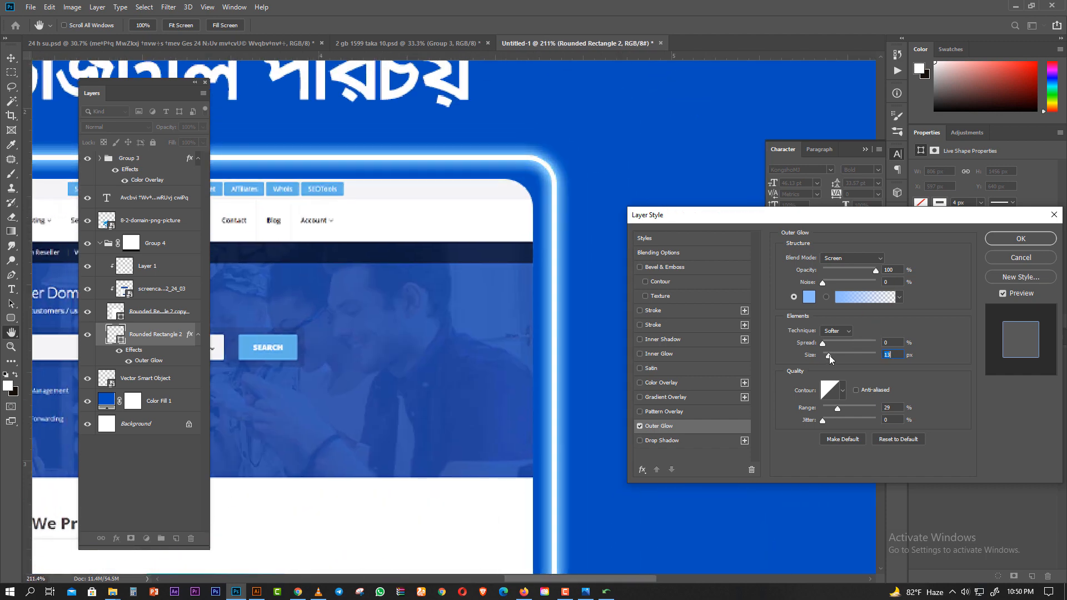
left_click_drag(870, 273, 855, 265)
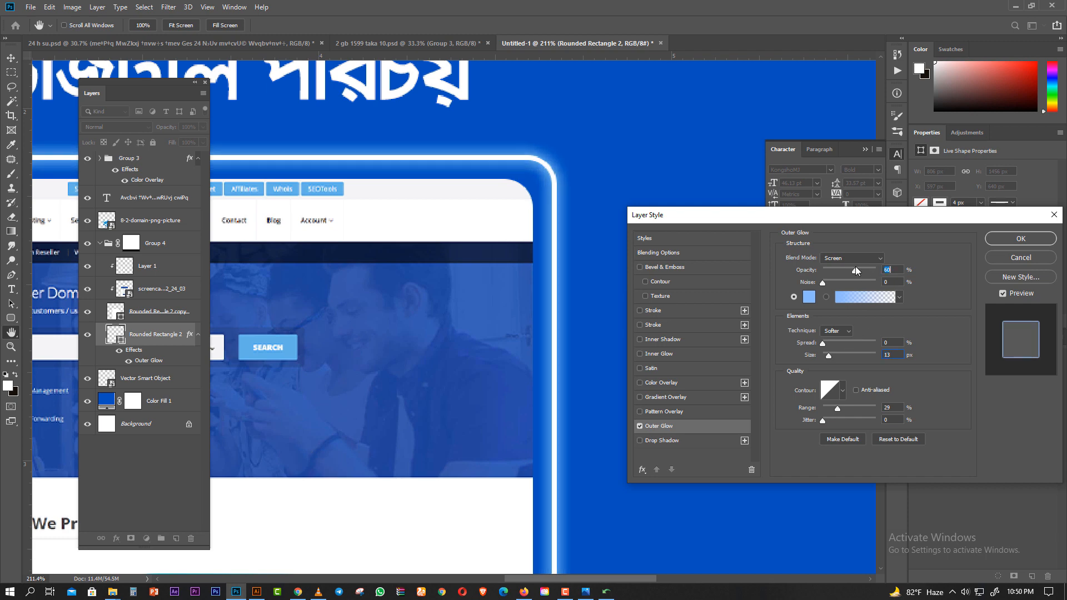
mouse_move(824, 342)
left_mouse_down()
mouse_move(845, 349)
mouse_move(800, 347)
mouse_move(824, 345)
left_mouse_up()
type("010")
left_click_drag(855, 272, 880, 273)
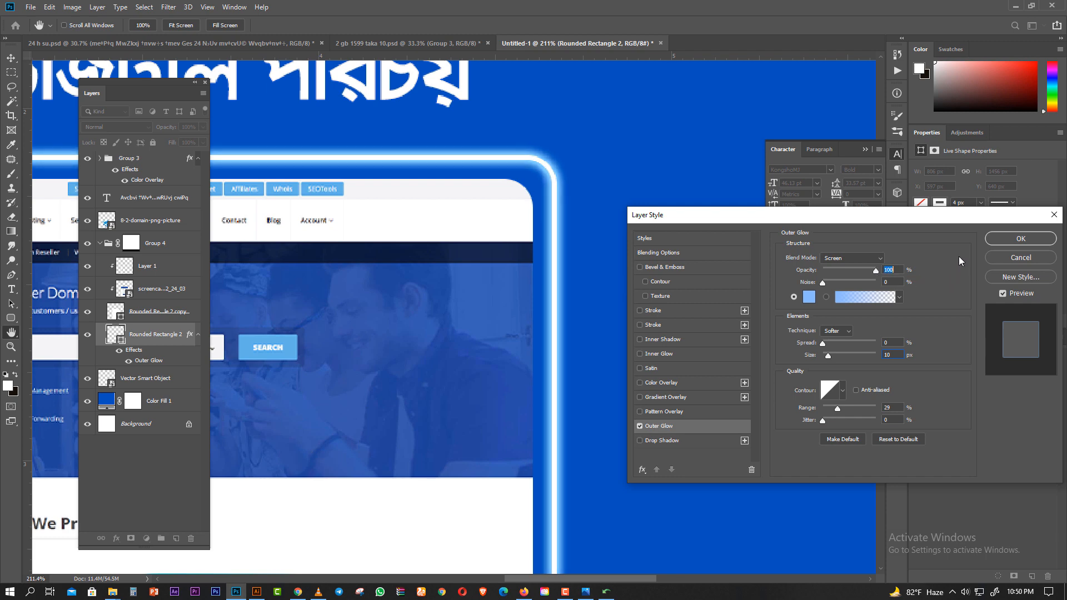
- Set the Outer Glow colour to white #ffffff, apply the layer style and check the frame on the whole design
left_click(802, 298)
type("ffffff")
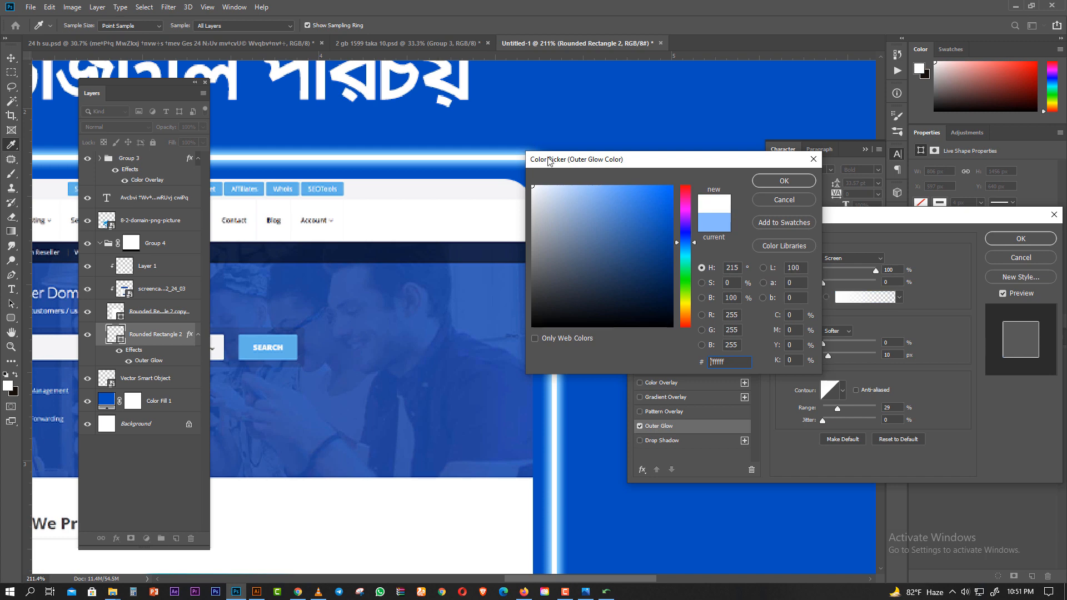
left_click_drag(548, 161, 709, 169)
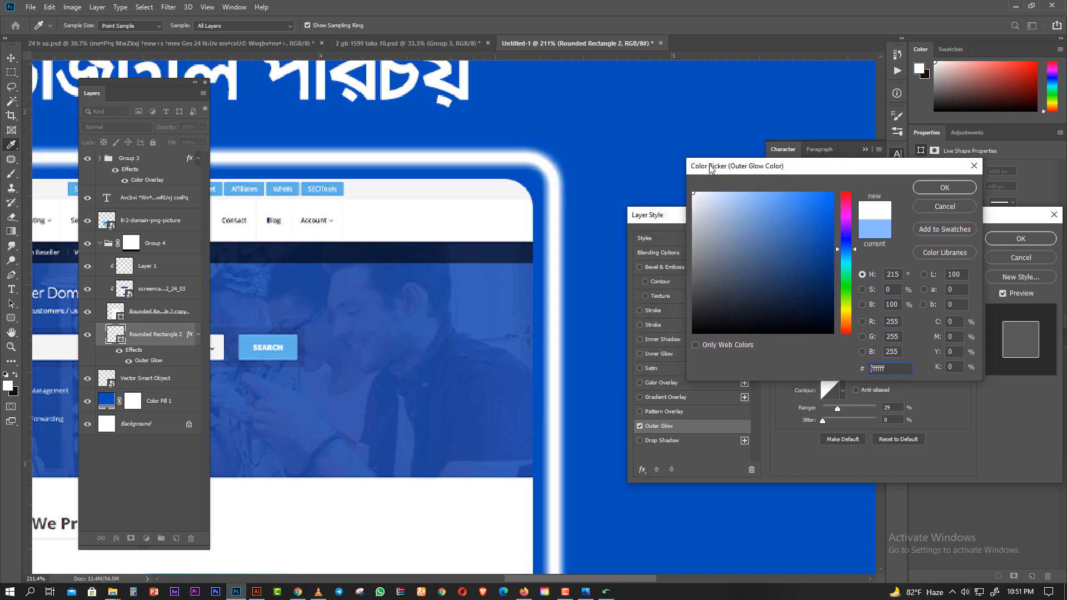
left_click(932, 193)
left_click(1021, 238)
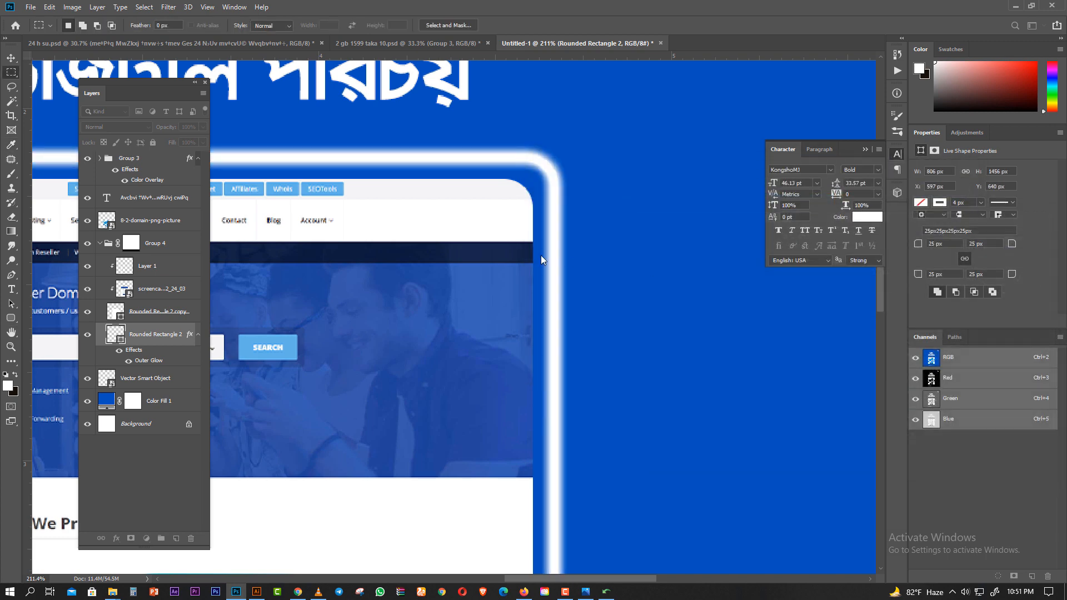
key("ctrl+space")
left_click_drag(607, 243, 469, 181)
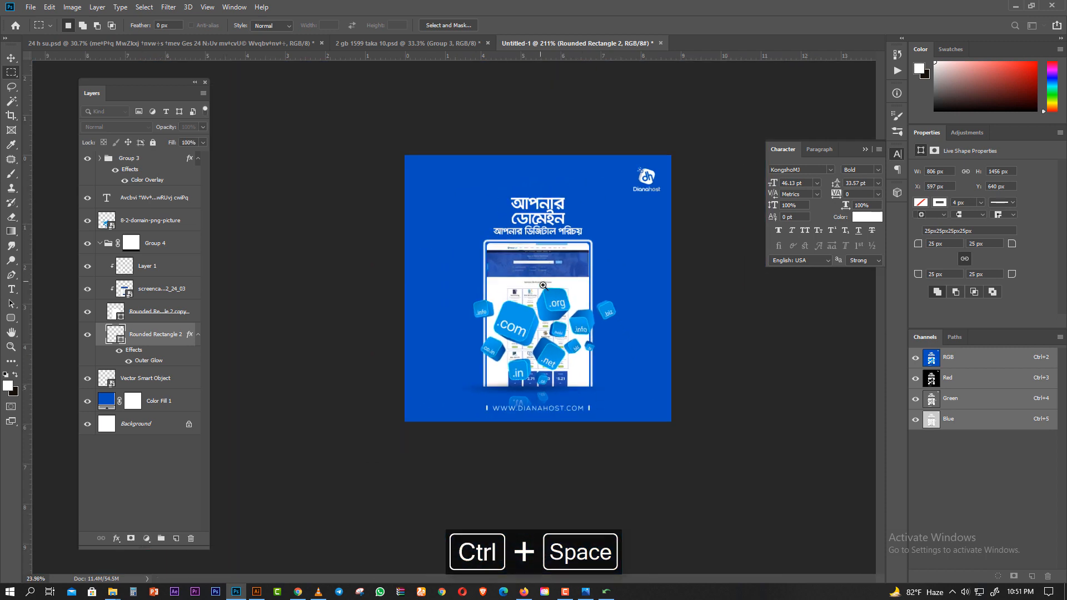
left_click_drag(542, 285, 577, 345)
left_click_drag(573, 445, 569, 438)
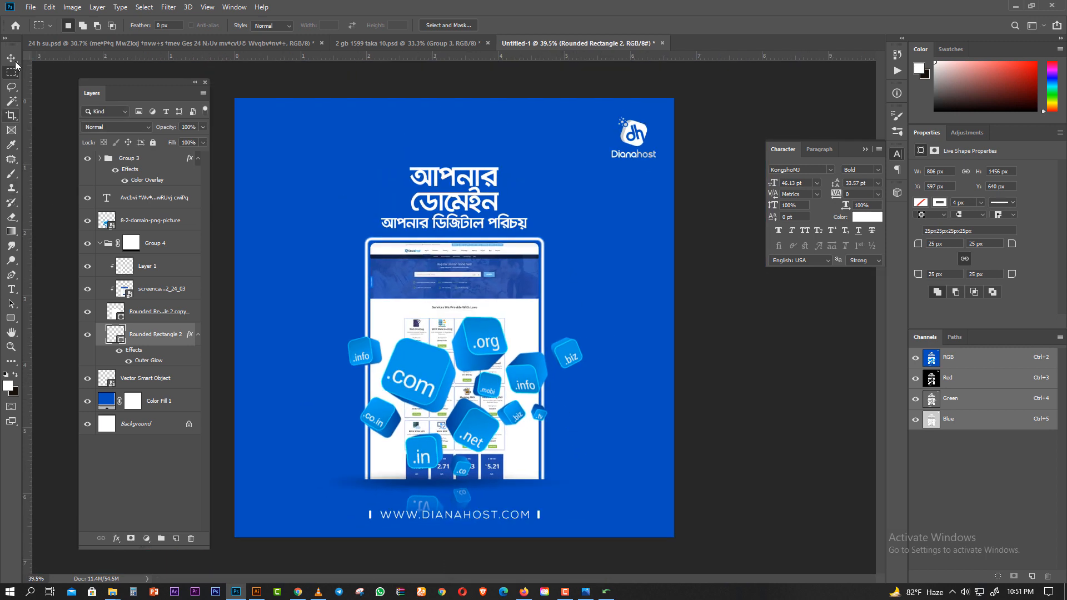
- Collapse Group 4, and hide and show the Vector Smart Object layer to check what it draws
key("v")
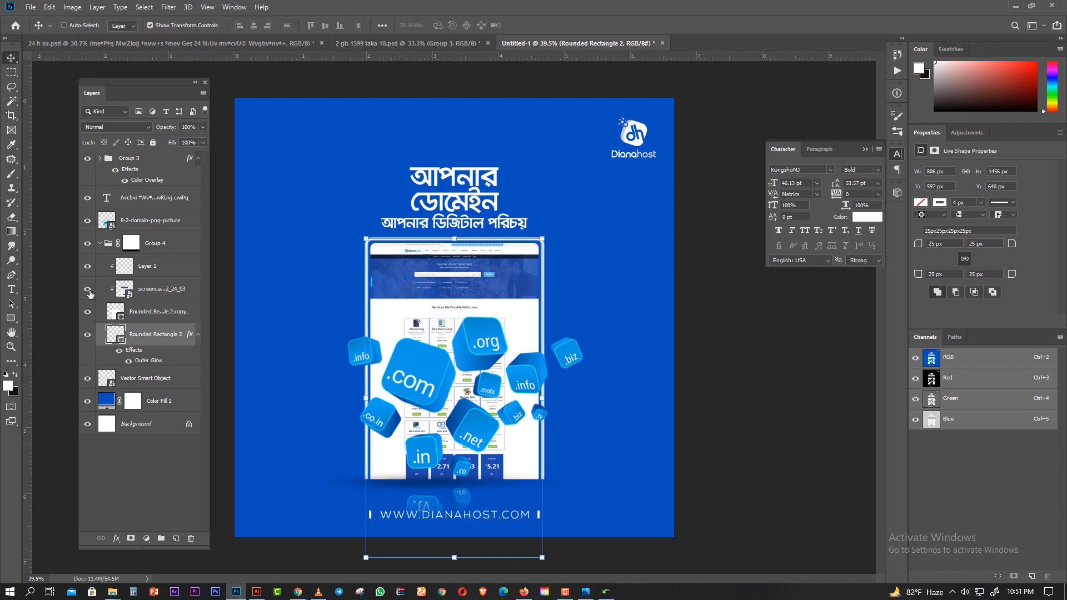
left_click(11, 174)
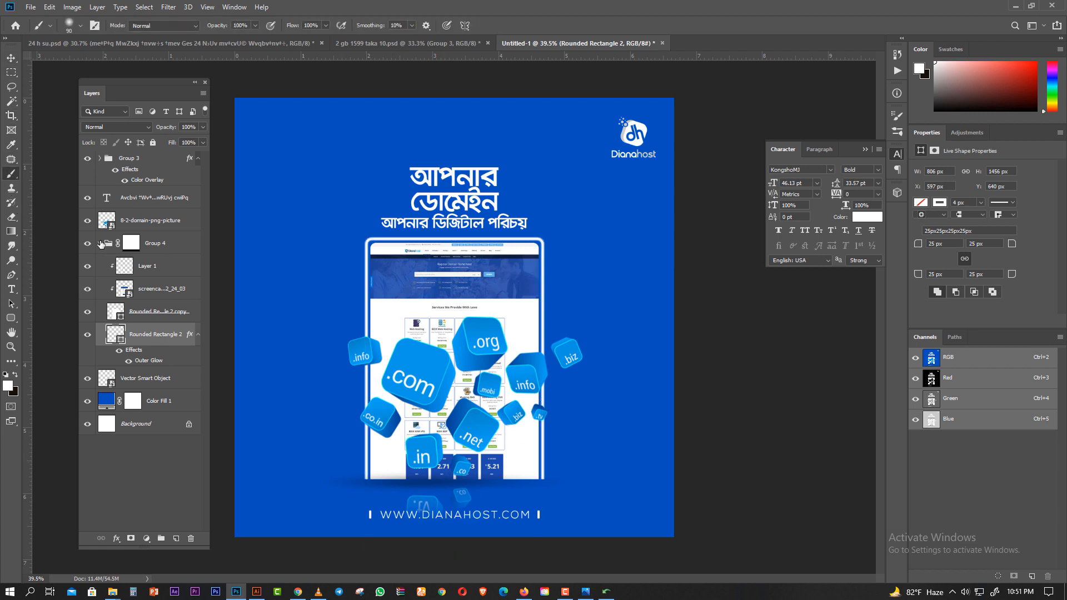
left_click(100, 243)
left_click(153, 270)
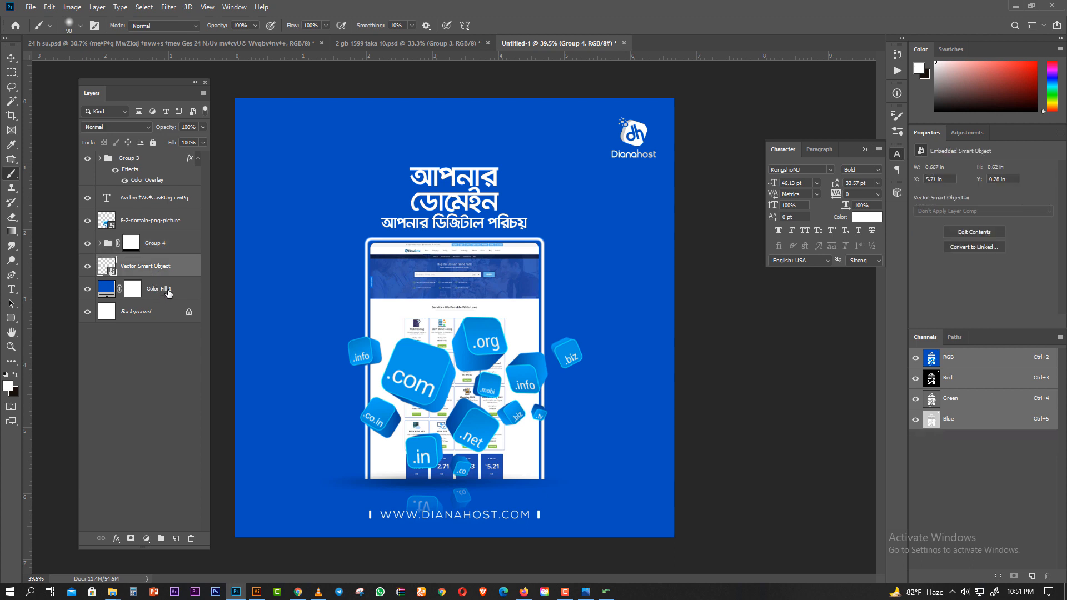
left_click(136, 285)
left_click(102, 272)
left_click(88, 268)
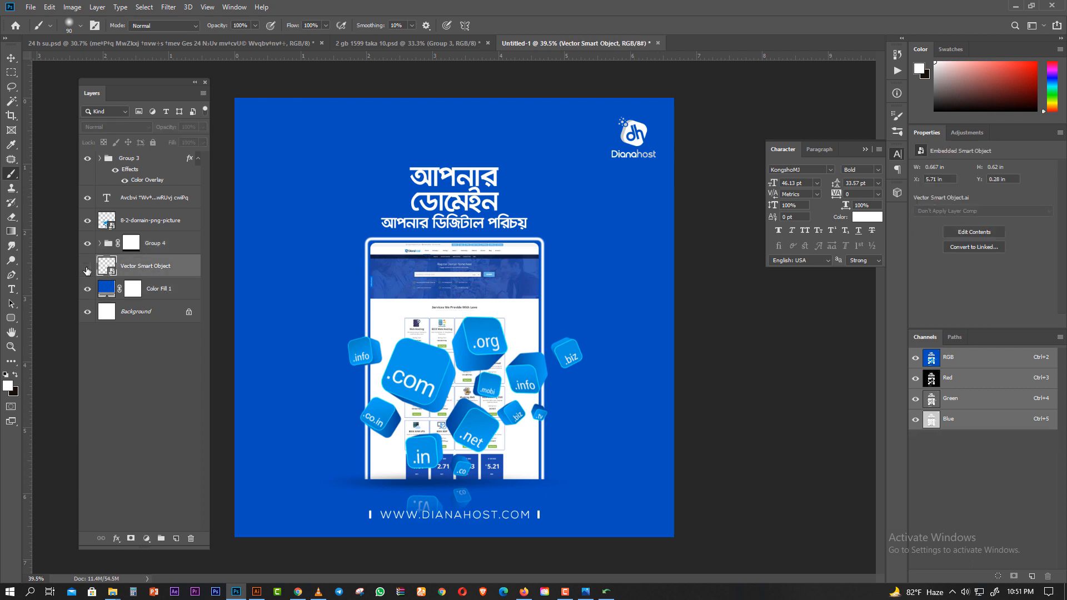
left_click(88, 268)
- Add a new layer directly above Color Fill 1 and paint one soft white 900 px brush dab behind the website frame
left_click(144, 288)
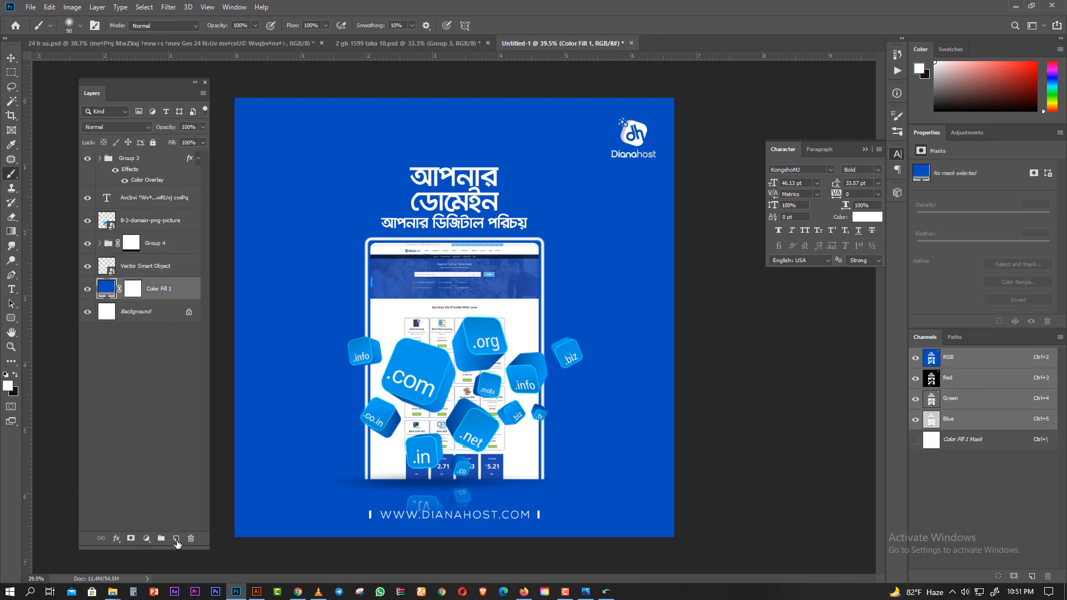
left_click(175, 538)
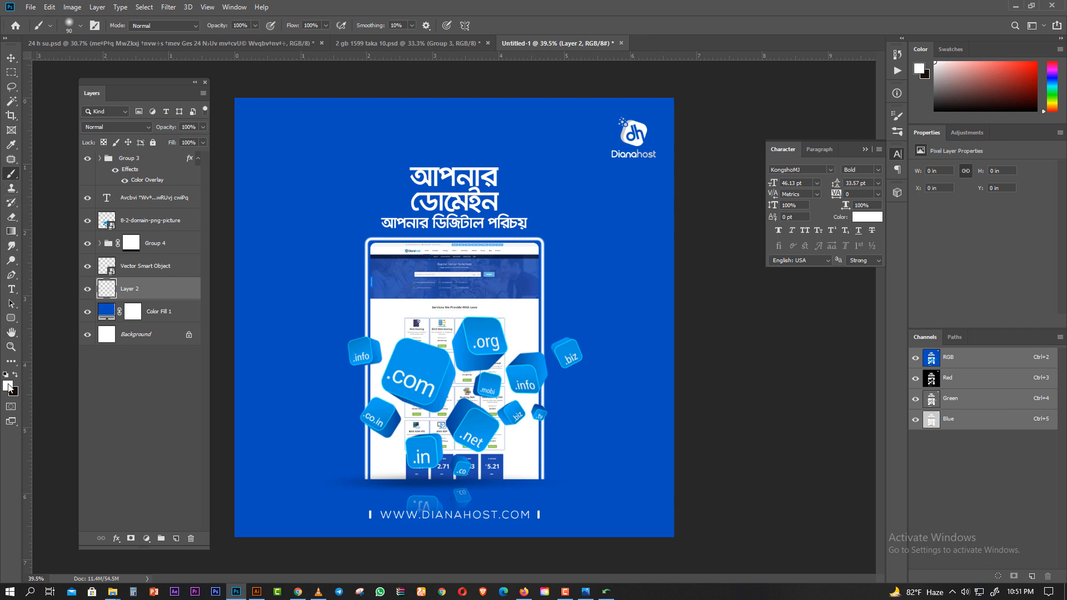
key("bracketright")
key("bracketright")
key("bracketright")
key("bracketright")
key("bracketright")
key("bracketright")
key("bracketright")
key("bracketright")
key("bracketright")
key("bracketright")
key("bracketright")
key("bracketright")
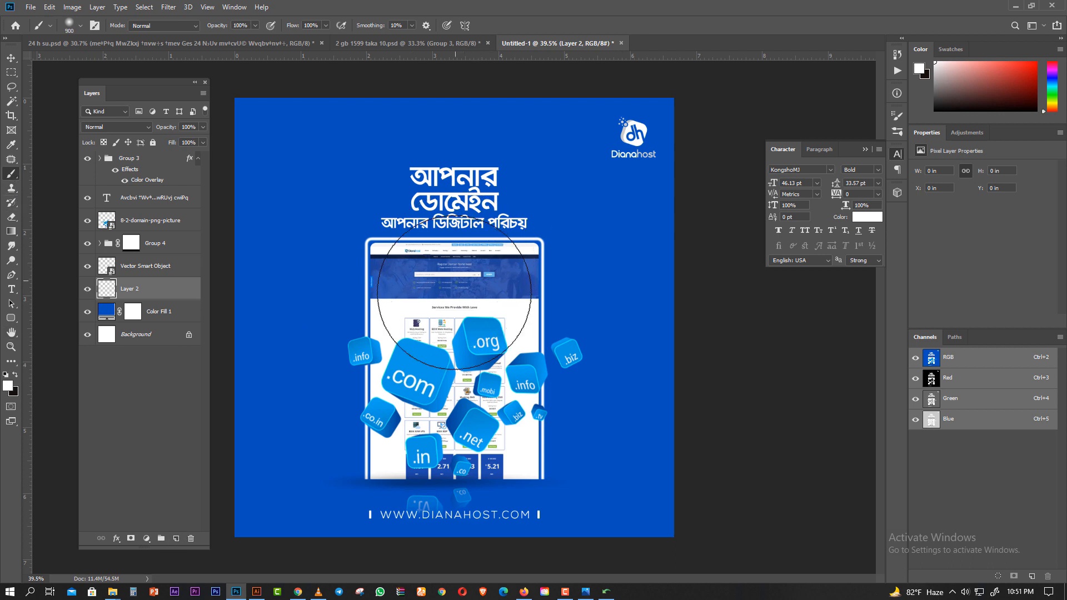
left_click(452, 301)
- Transform the white dab into a flat glow about 7.05 in wide and 0.62 in high beneath the frame's base
key("v")
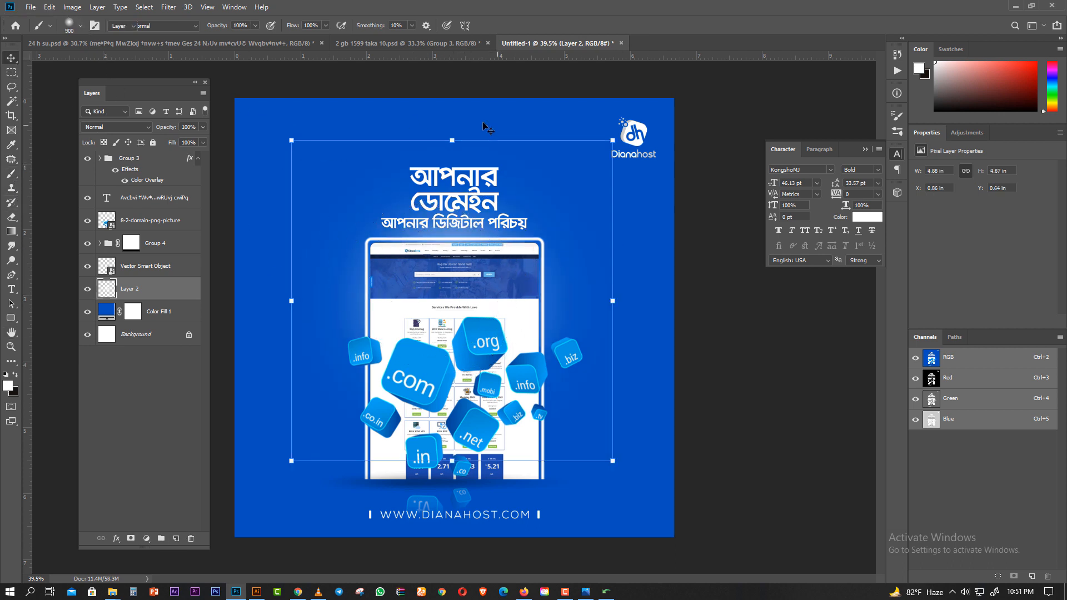
key("ctrl+t")
left_click_drag(443, 344, 448, 396)
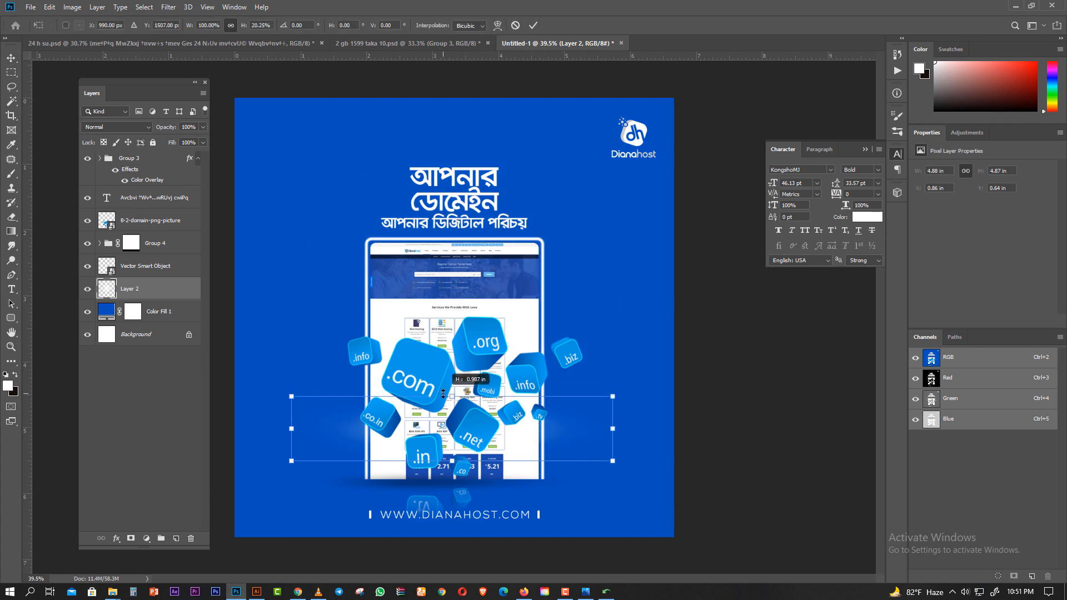
left_click_drag(482, 429, 482, 482)
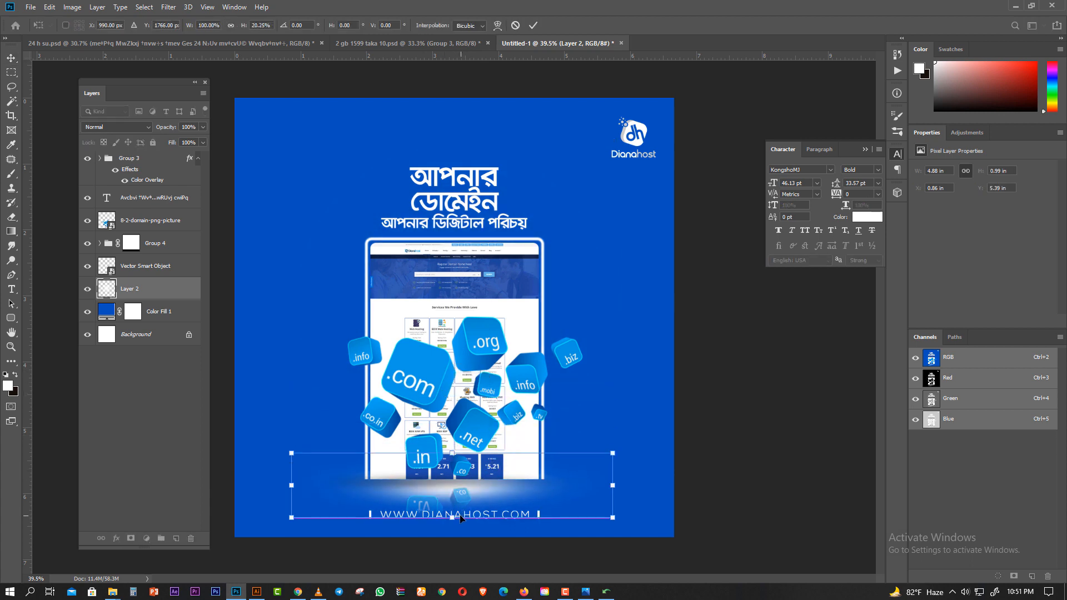
left_click_drag(452, 513, 459, 494)
left_click_drag(455, 455, 480, 469)
left_click_drag(454, 510, 454, 500)
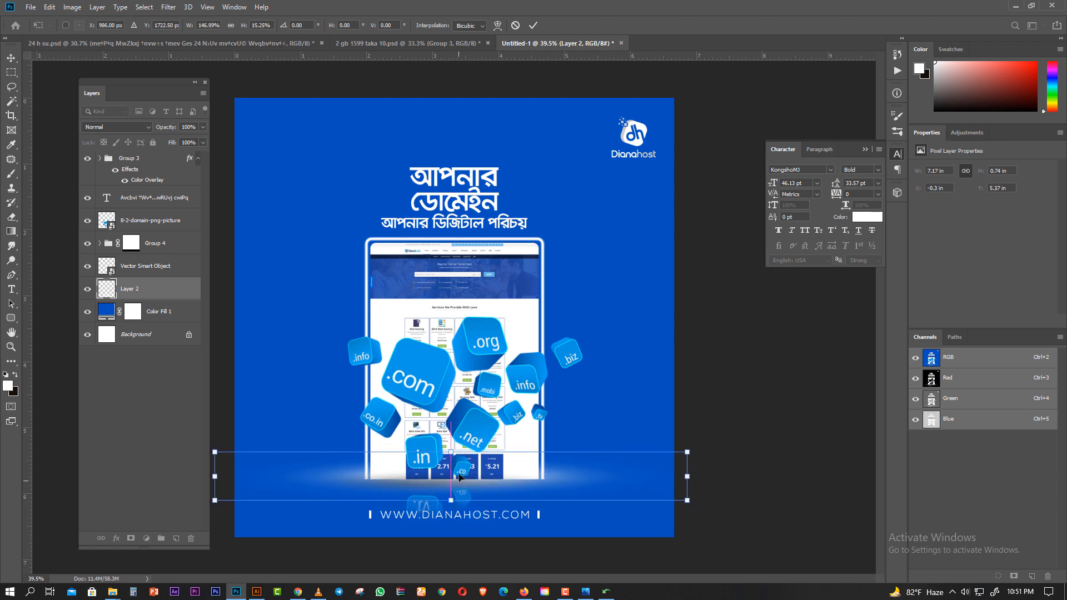
left_click_drag(451, 451, 450, 460)
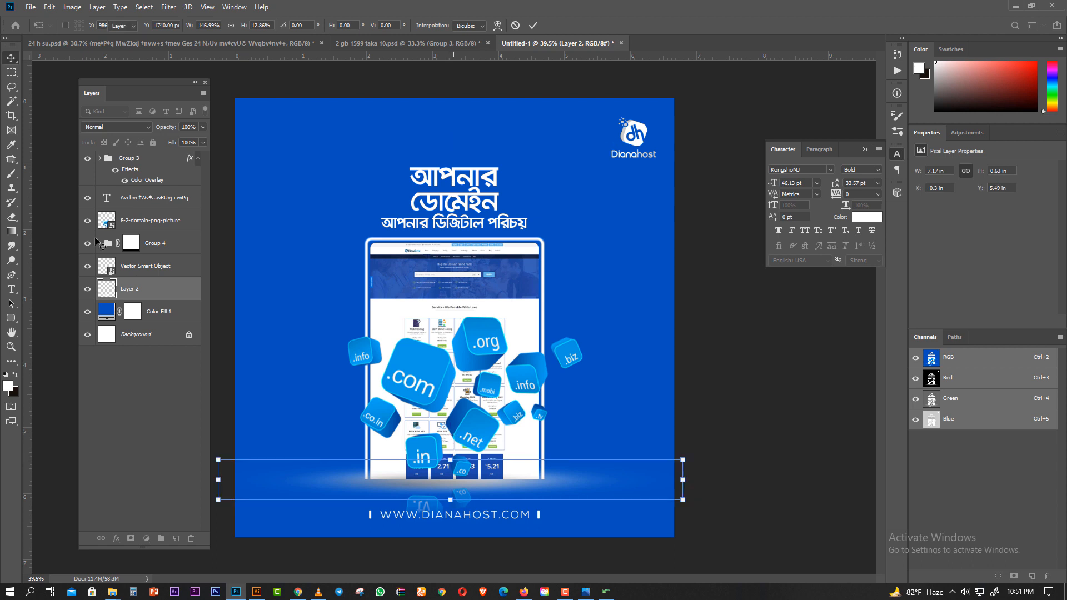
key("Return")
- Set the floor glow's blend mode to Overlay and resize it to about 8.69 in wide and 0.69 in high
left_click(101, 128)
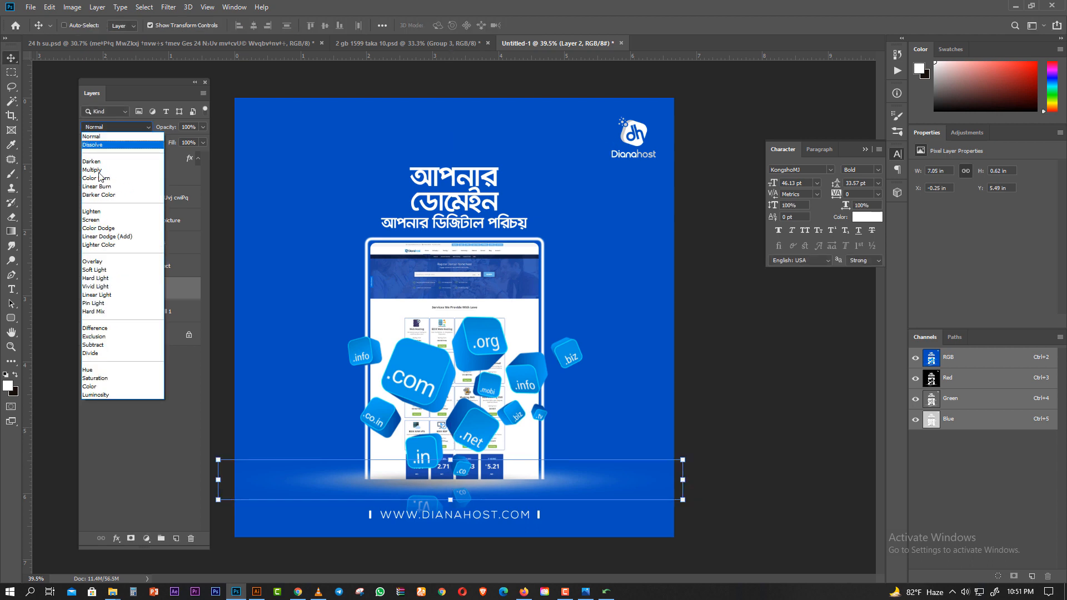
left_click(140, 261)
left_click_drag(462, 497, 504, 497)
key("ctrl+t")
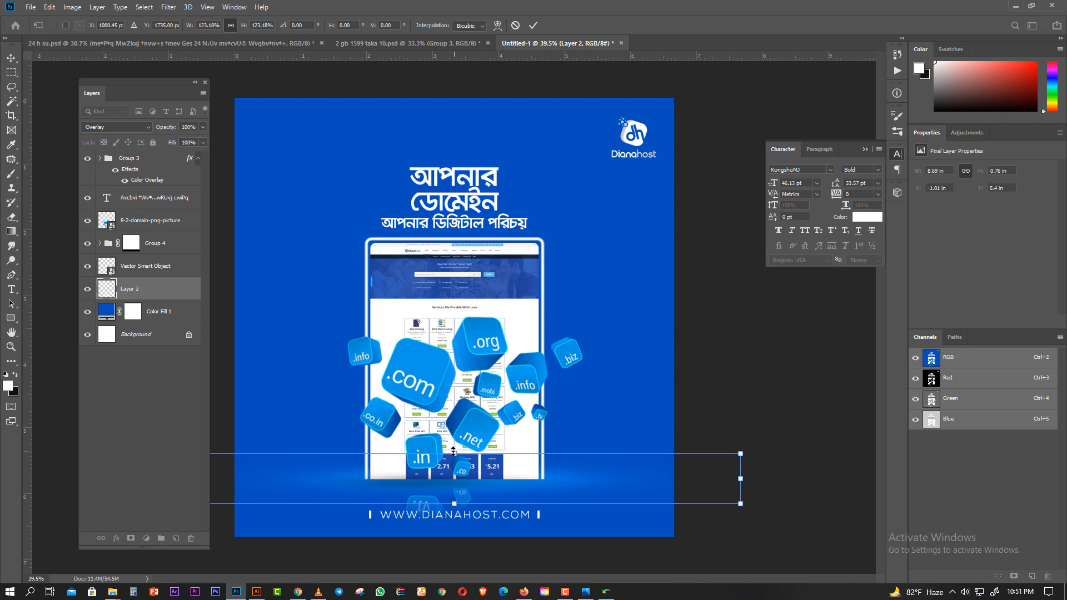
left_click_drag(455, 454, 452, 454)
key("Return")
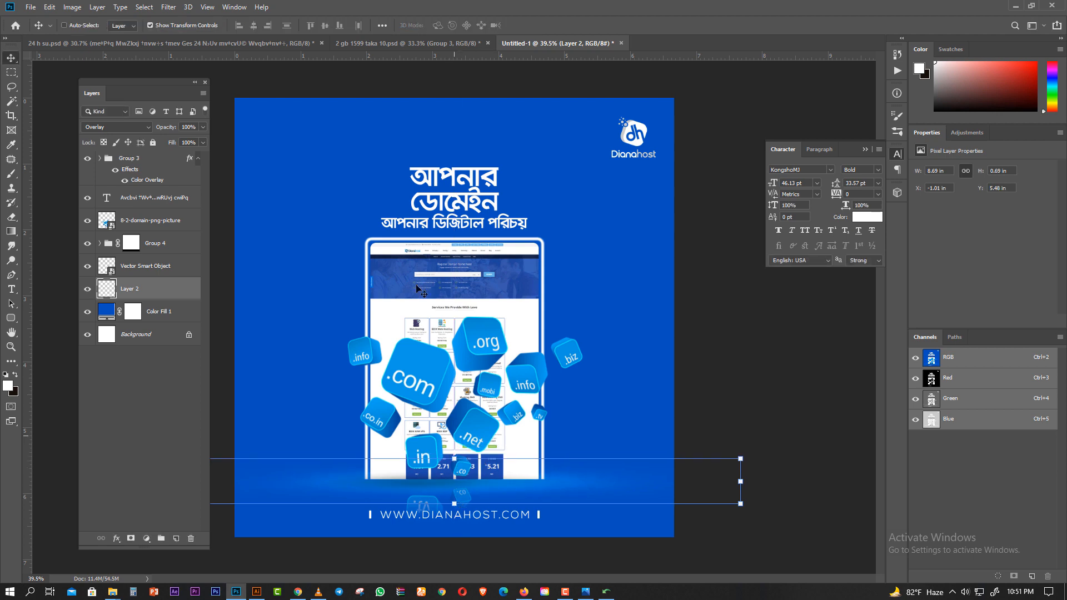
left_click(12, 72)
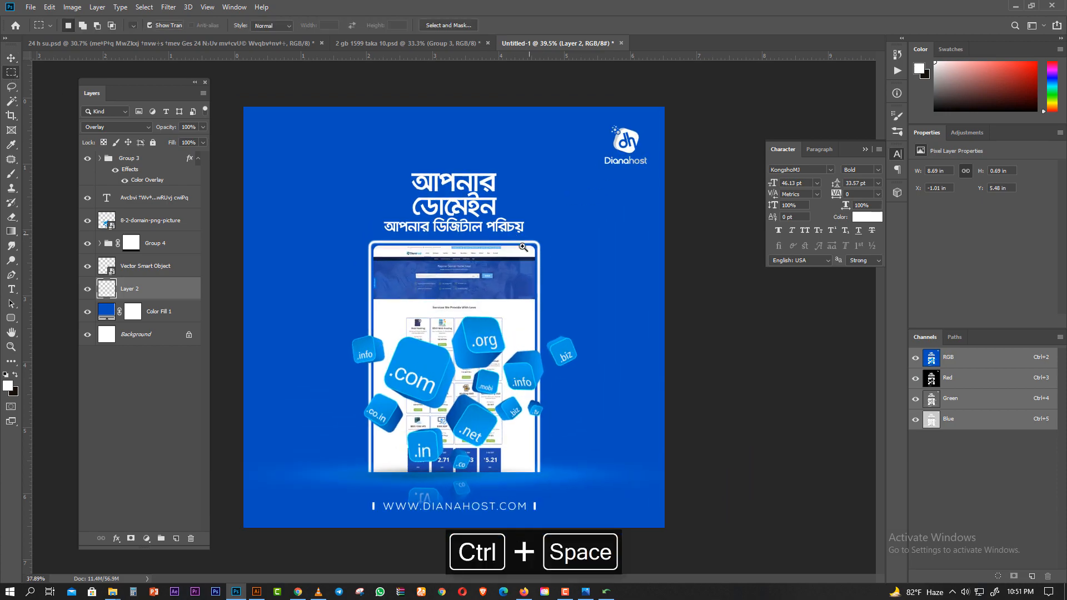
left_click(519, 232, "ctrl")
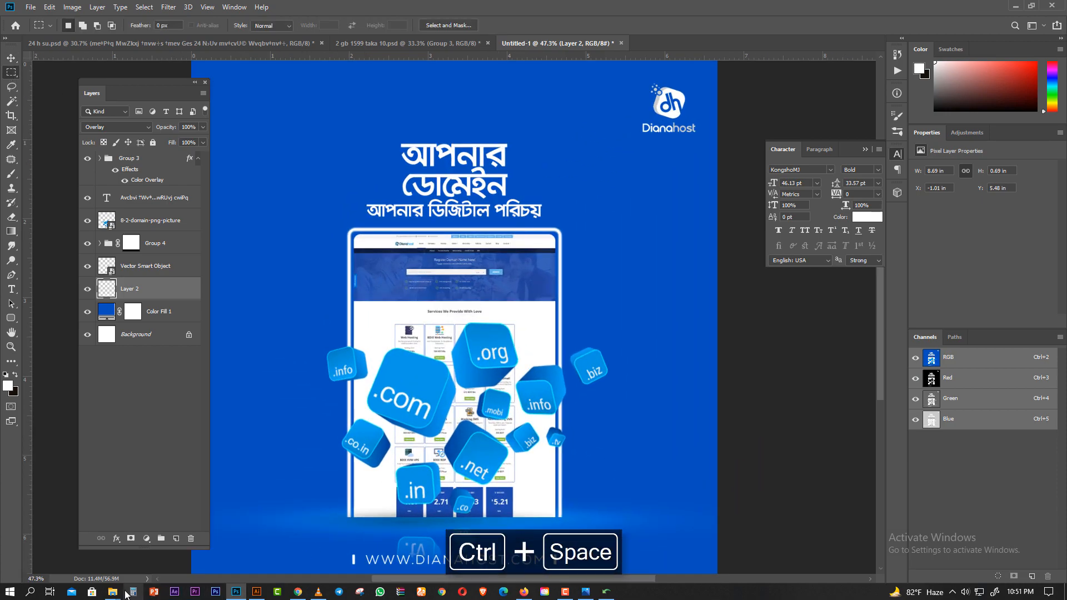
- Switch to the tech backgrounds folder in File Explorer and open the 2656572 artwork file in Illustrator
mouse_move(113, 592)
mouse_move(739, 564)
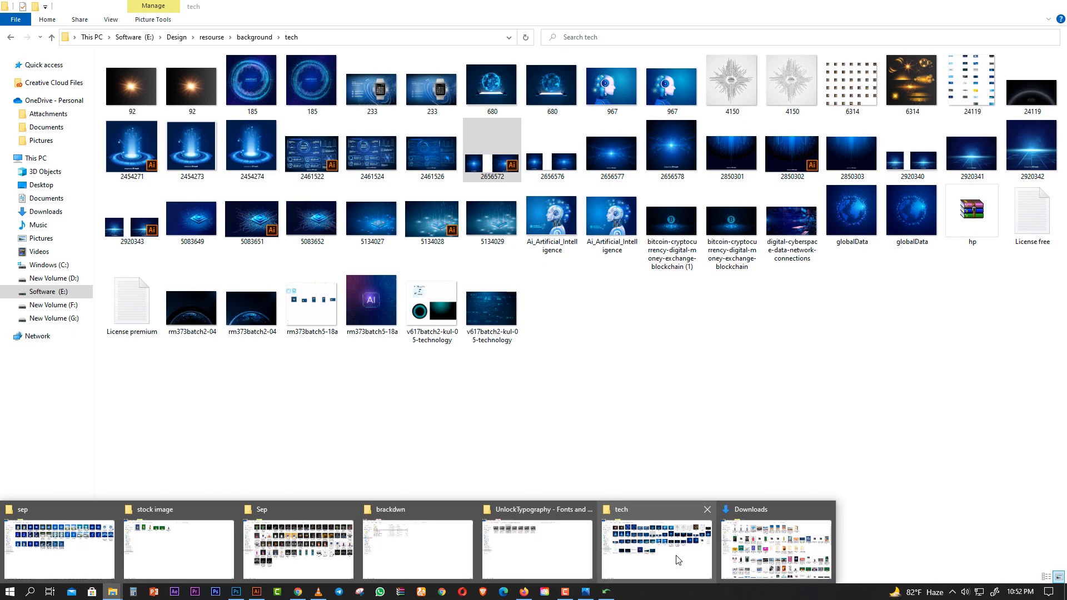
left_click(656, 550)
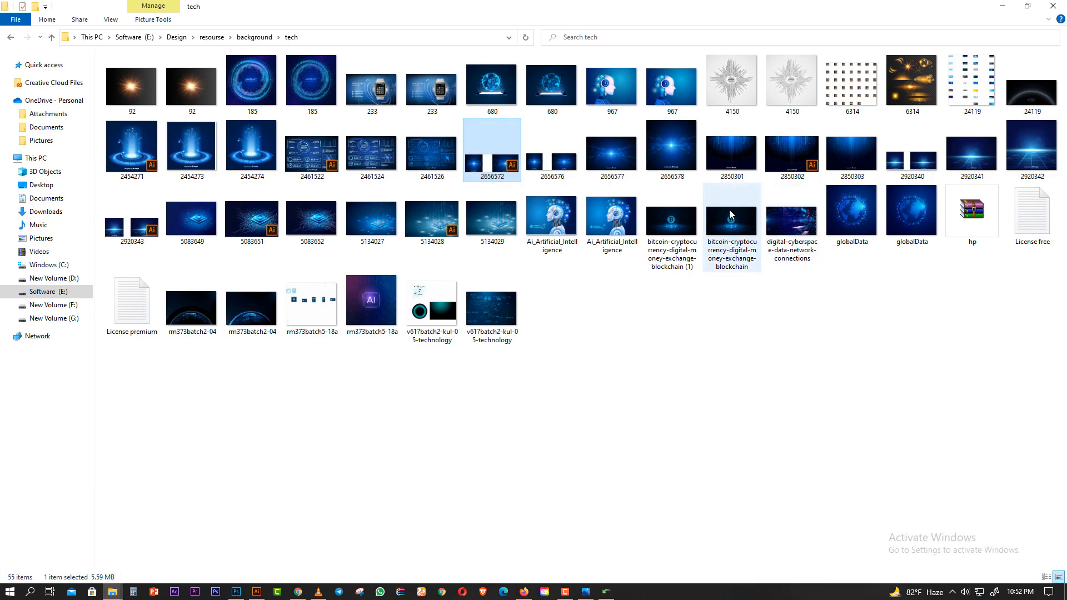
double_click(497, 145)
- Delete the "designed by freepik" credit from the square artboard
scroll(276, 280, "up", 5)
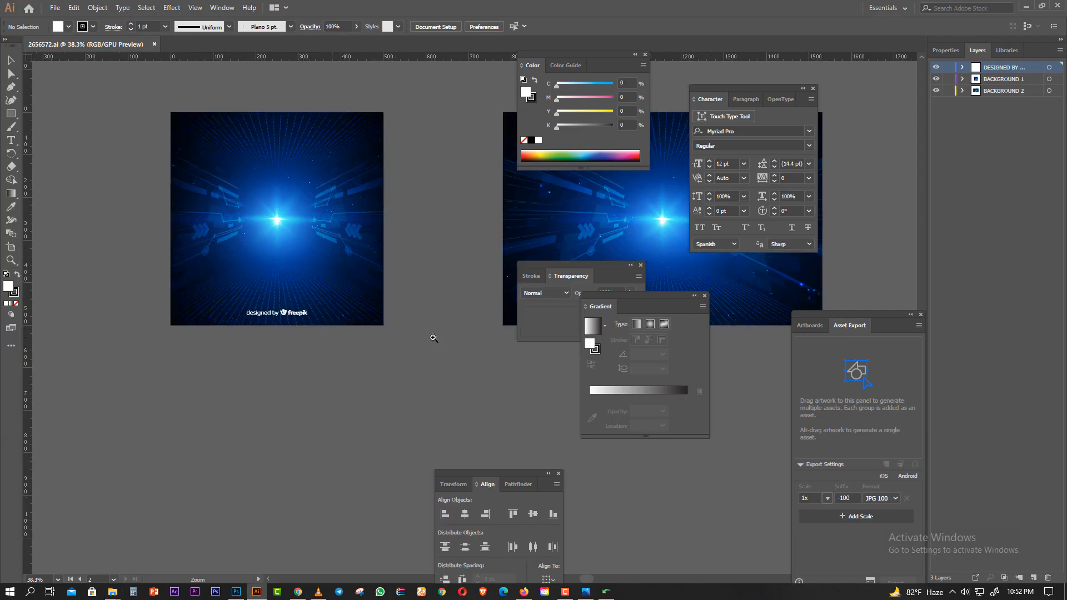
scroll(324, 371, "down", 2)
left_click(324, 370)
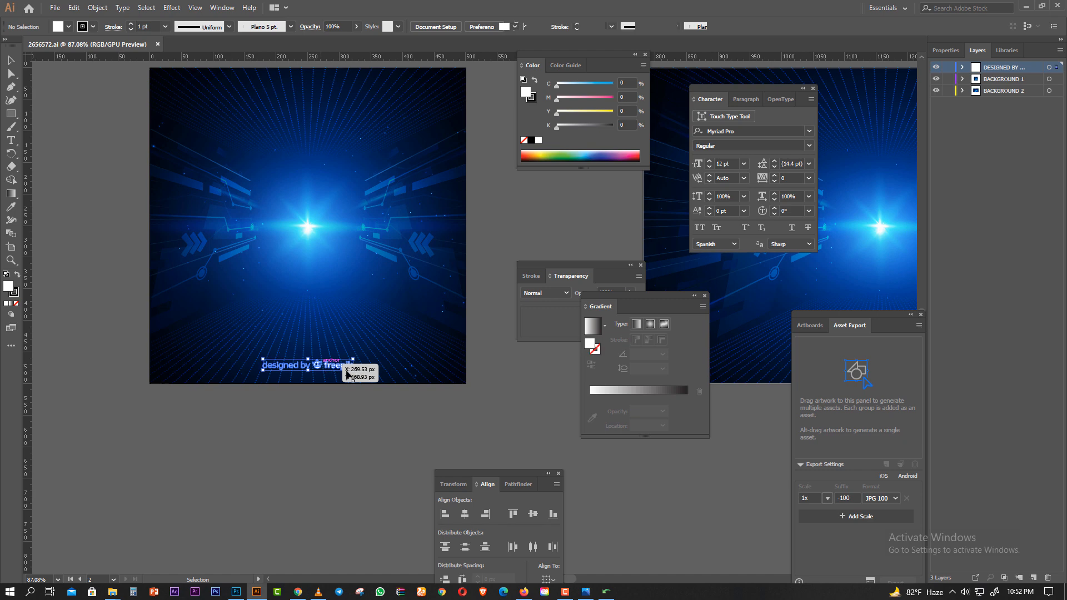
key("Delete")
- Move the square blue light-burst group off its artboard and bring it into the Photoshop post as a vector smart object
left_click_drag(358, 109, 302, 156)
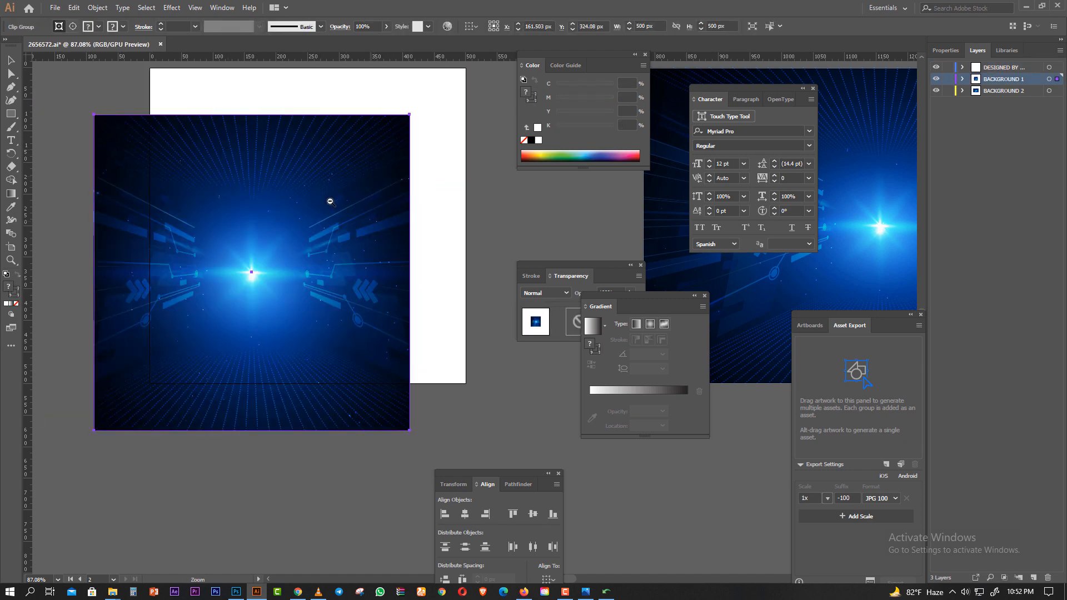
scroll(377, 223, "down", 3)
left_click_drag(349, 264, 556, 377)
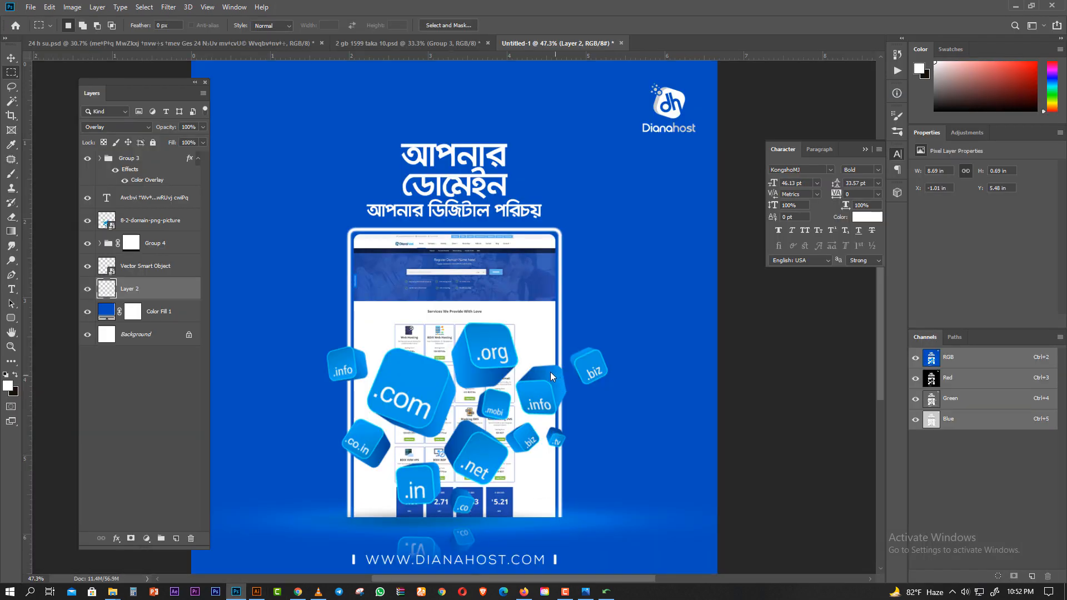
key("ctrl+space")
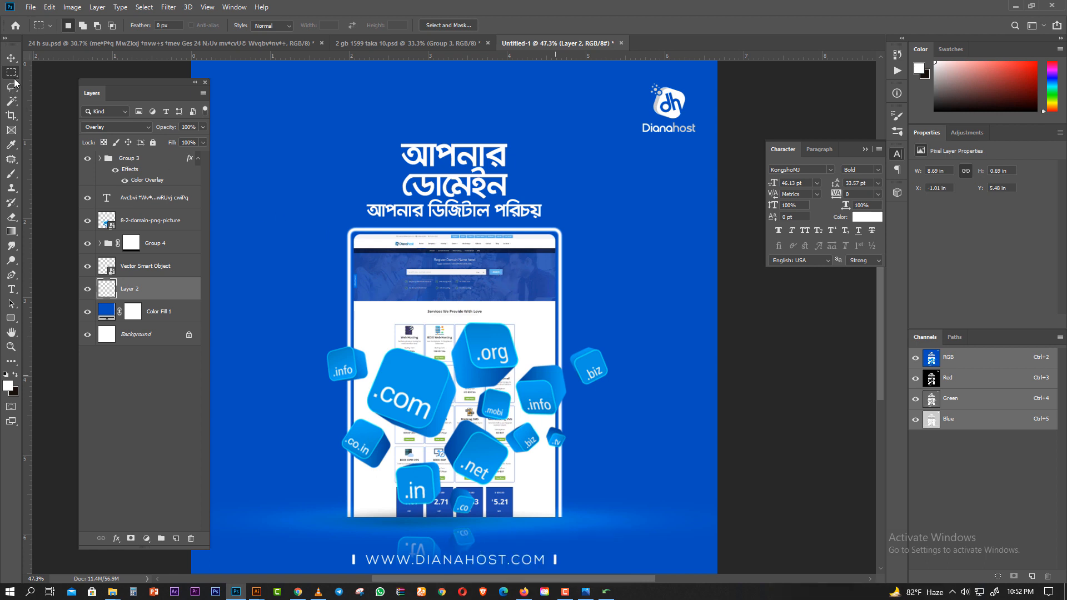
key("ctrl+t")
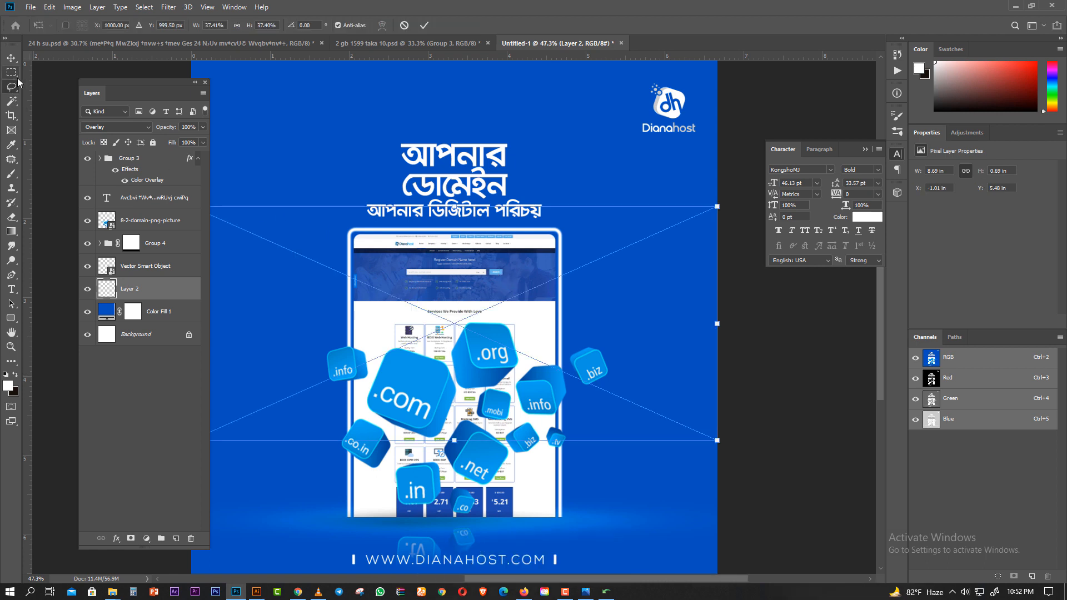
scroll(225, 149, "right", 8)
key("Return")
scroll(301, 166, "down", 1)
key("Return")
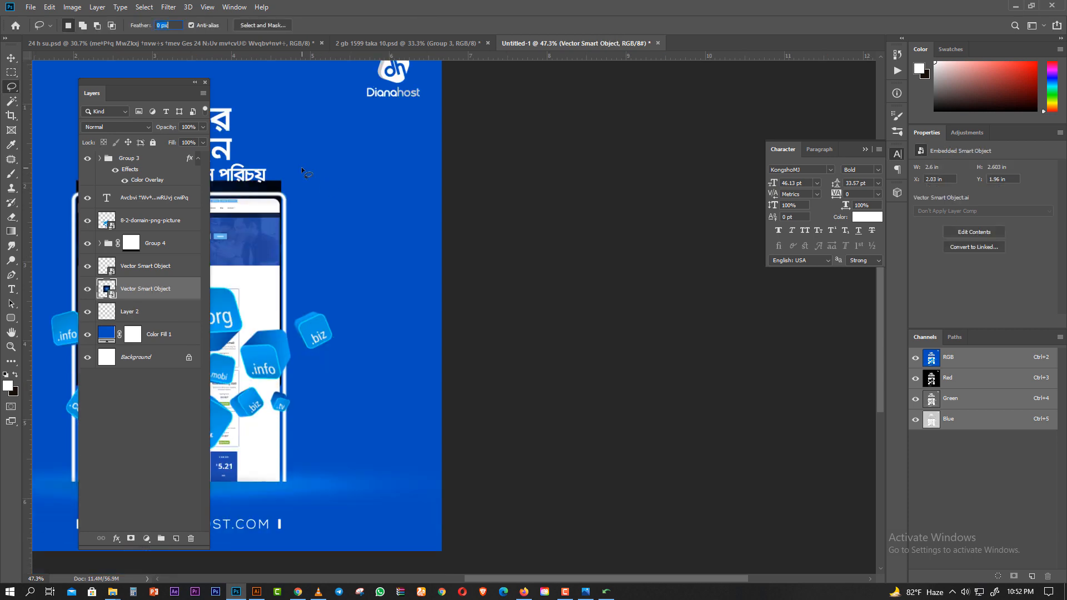
- Move the light-burst smart object below Layer 2 and scale it to about 7.42 in wide and 7.41 in high, covering the canvas
key("ctrl+space")
left_click(517, 221)
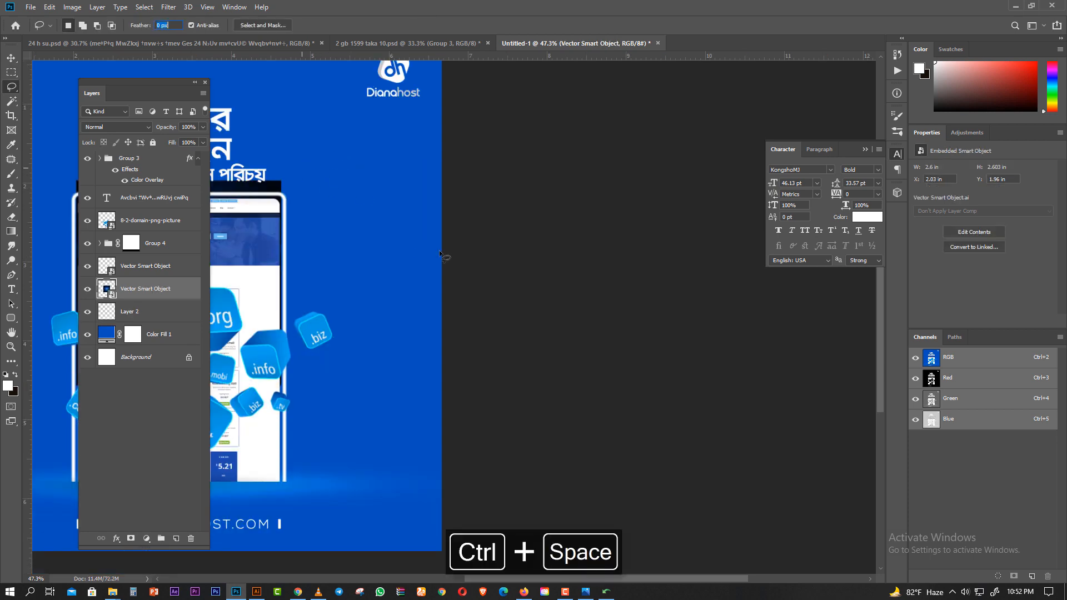
left_click(403, 246, "ctrl")
left_click(510, 221)
left_click(15, 75)
left_click_drag(333, 181, 324, 195)
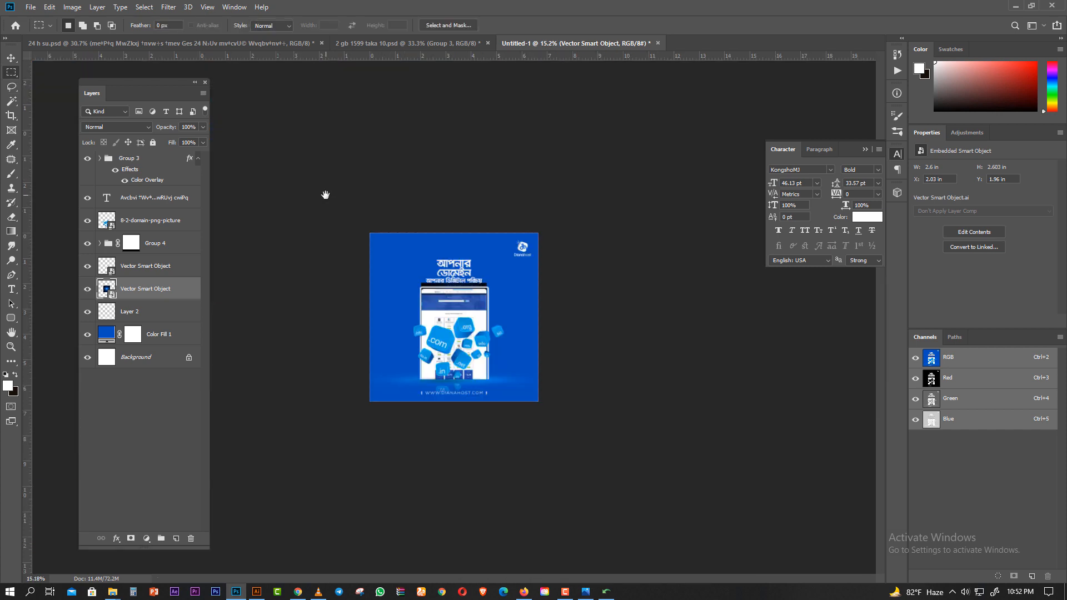
scroll(324, 195, "up", 3)
key("v")
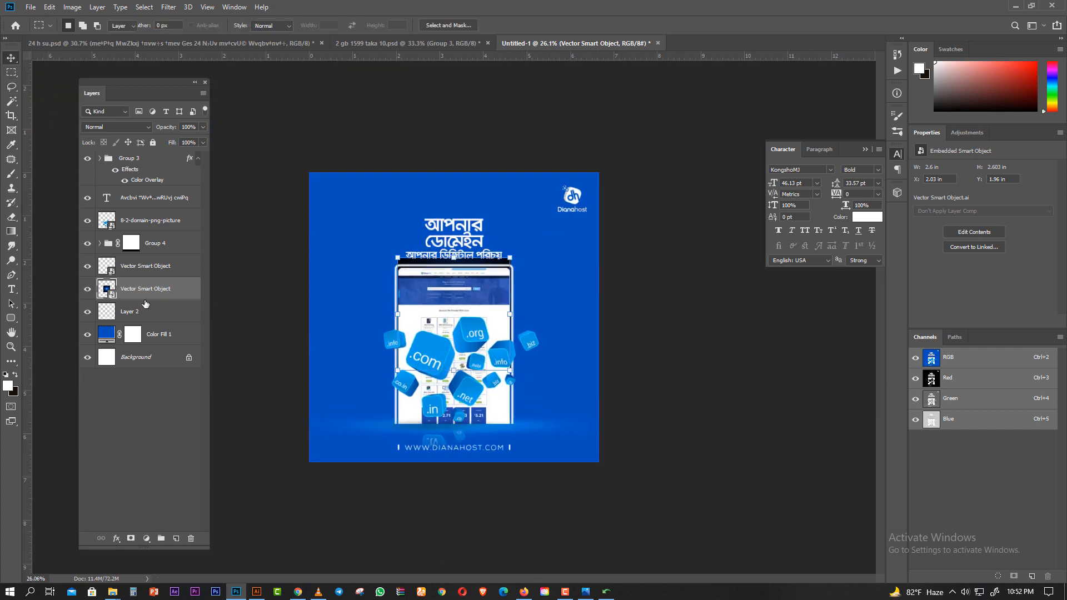
key("ctrl+bracketleft")
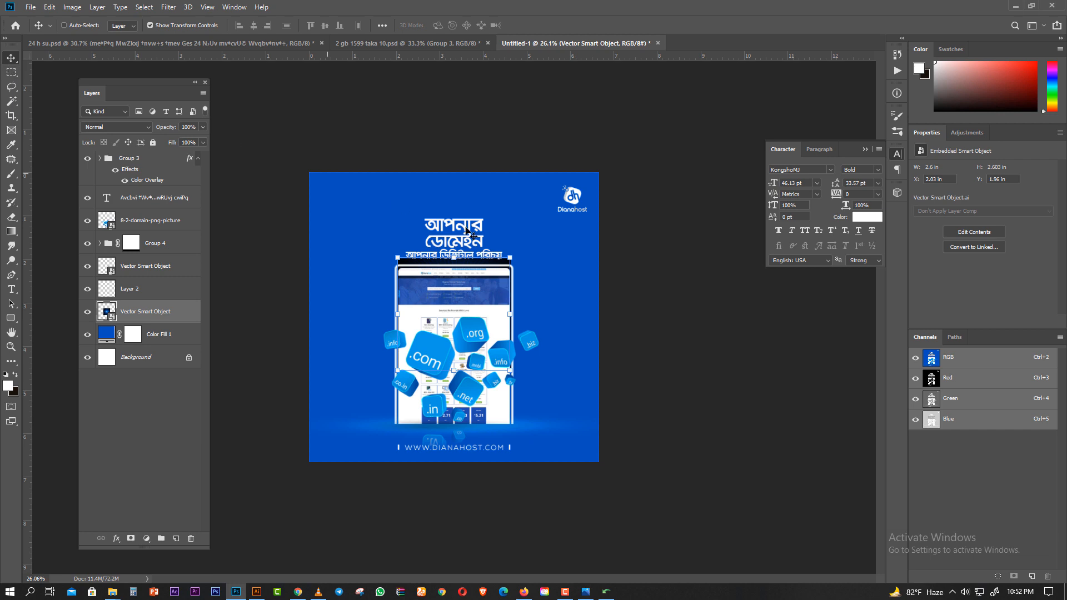
left_click_drag(453, 259, 453, 506)
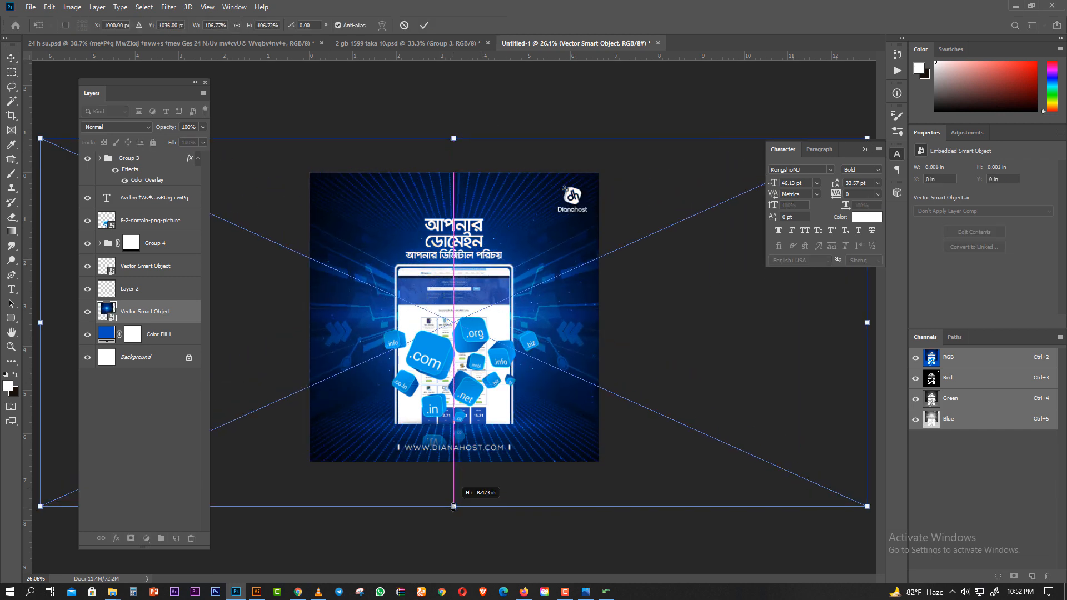
key("Return")
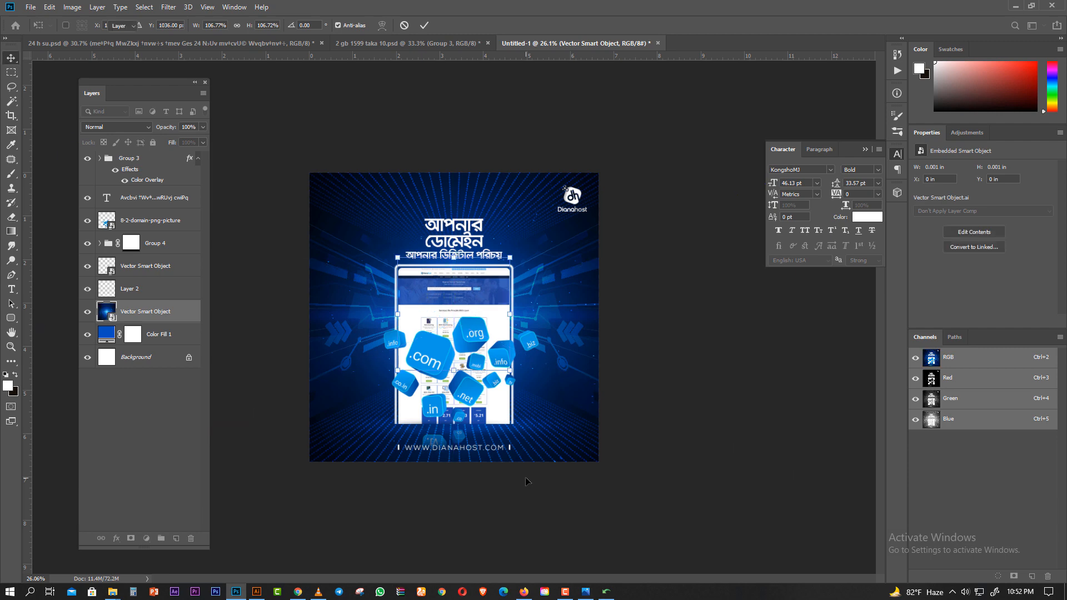
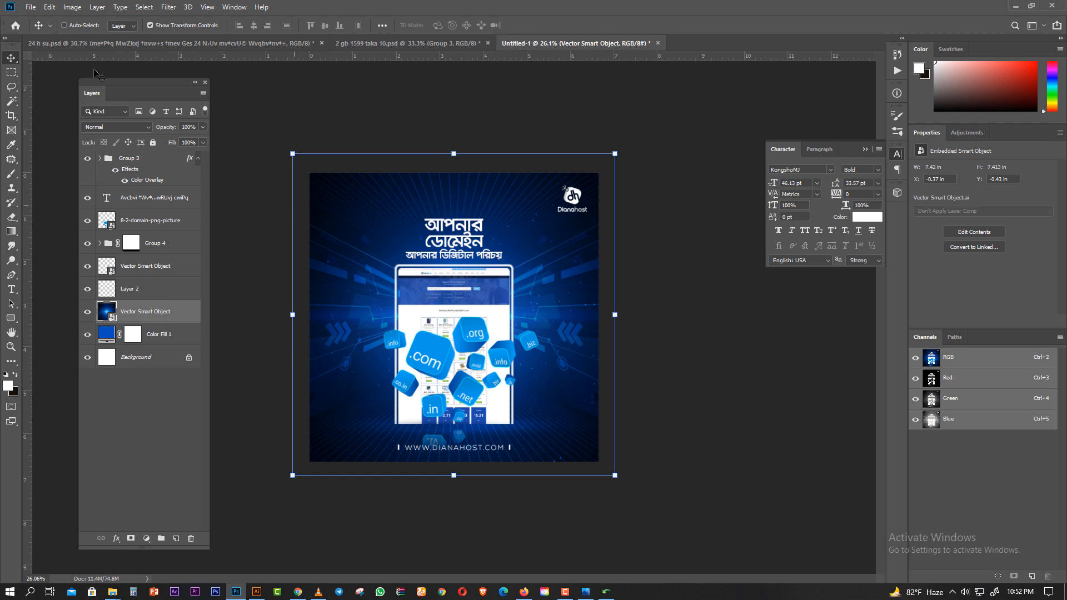
left_click(49, 7)
mouse_move(75, 8)
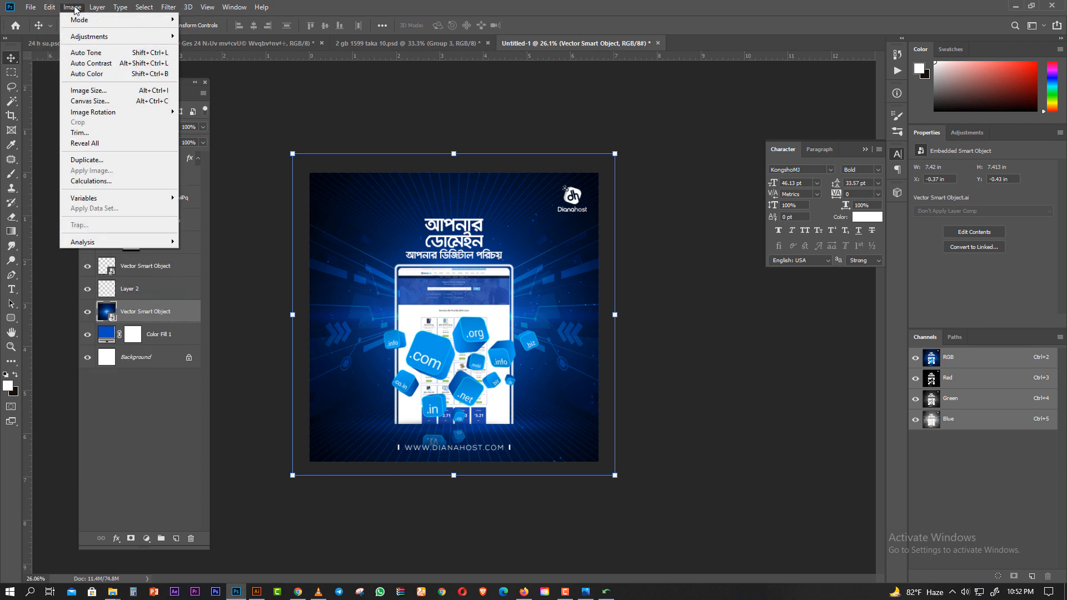
mouse_move(89, 39)
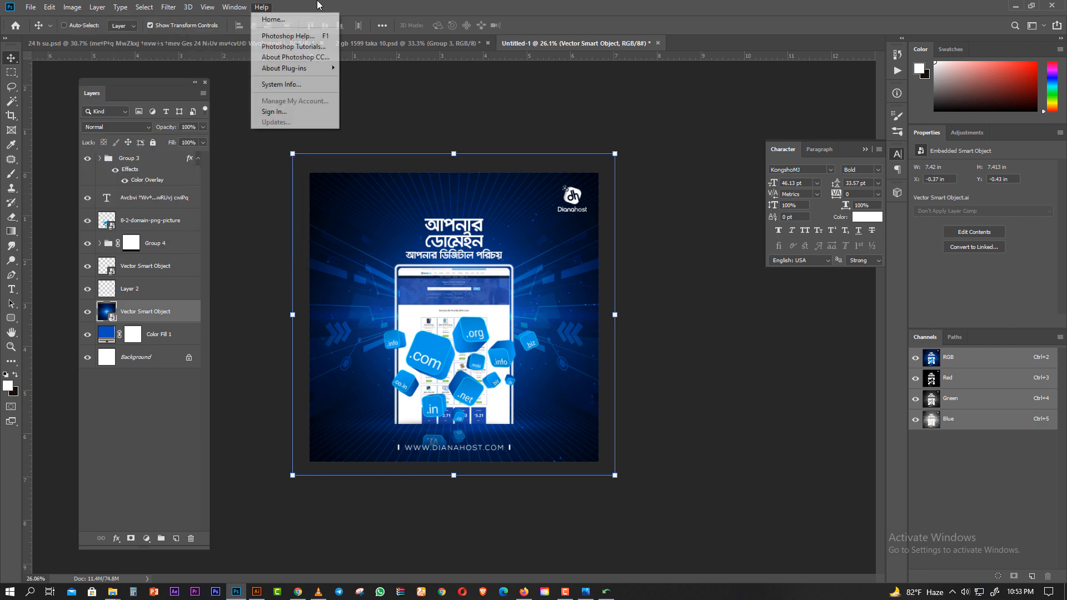
left_click(318, 12)
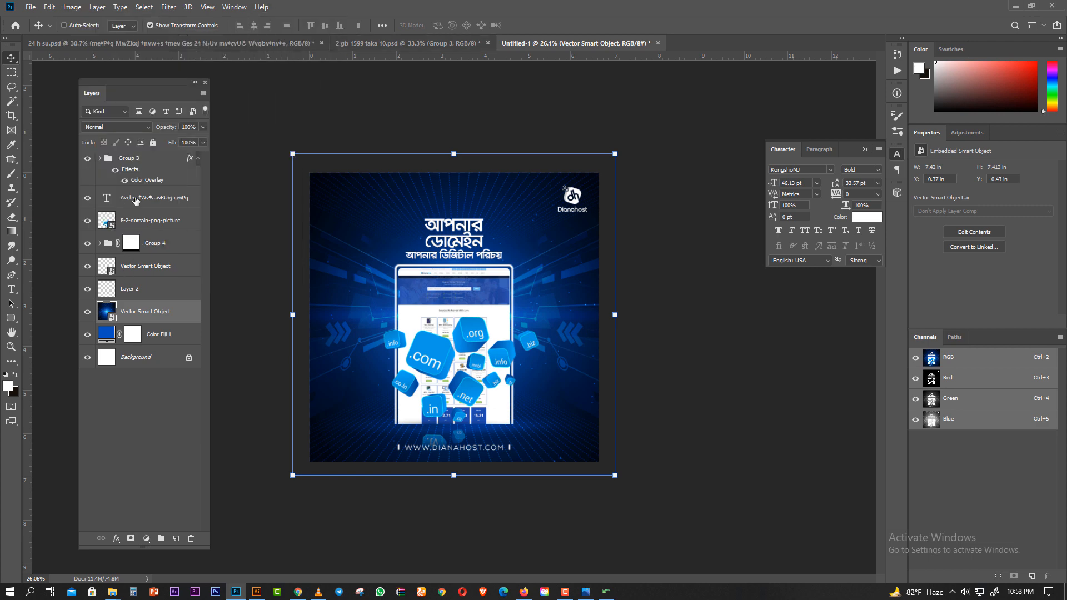
- Set the light-burst background's blend mode to Multiply and its opacity to 54%
left_click(127, 129)
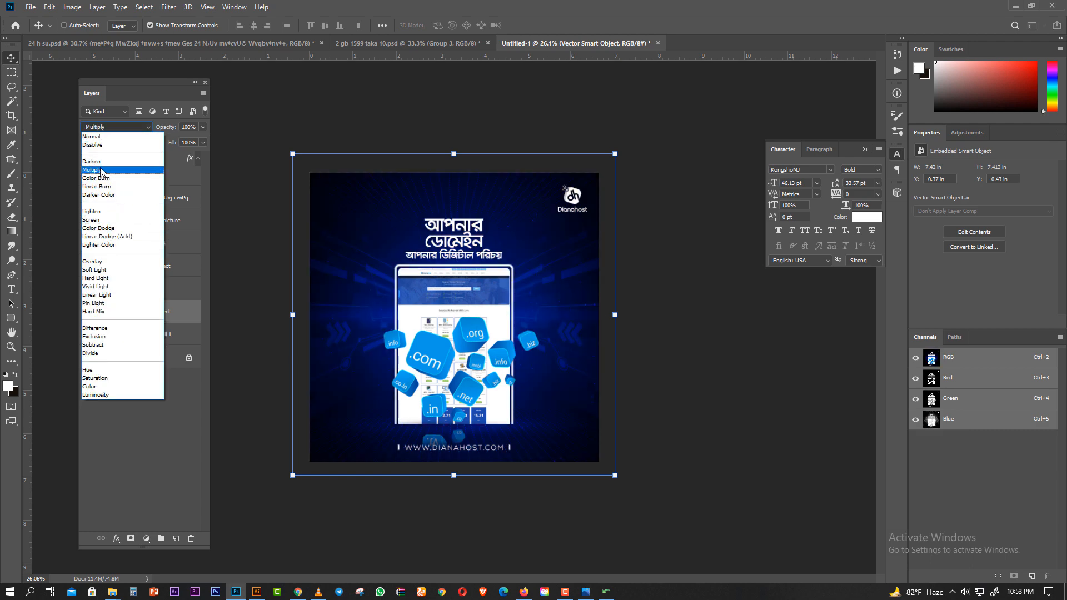
left_click(102, 170)
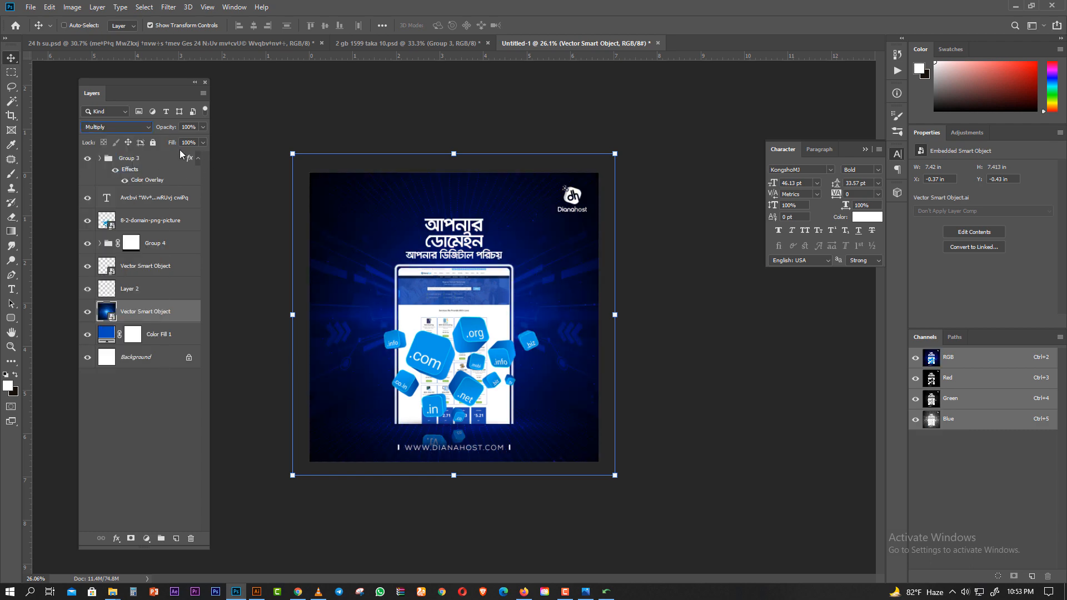
left_click(111, 132)
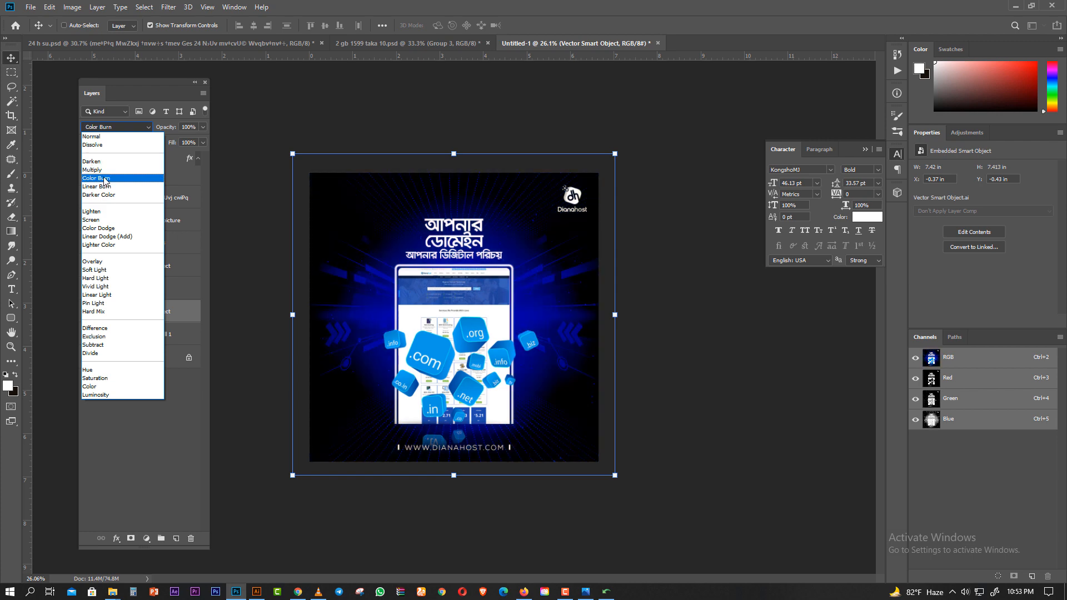
left_click(96, 170)
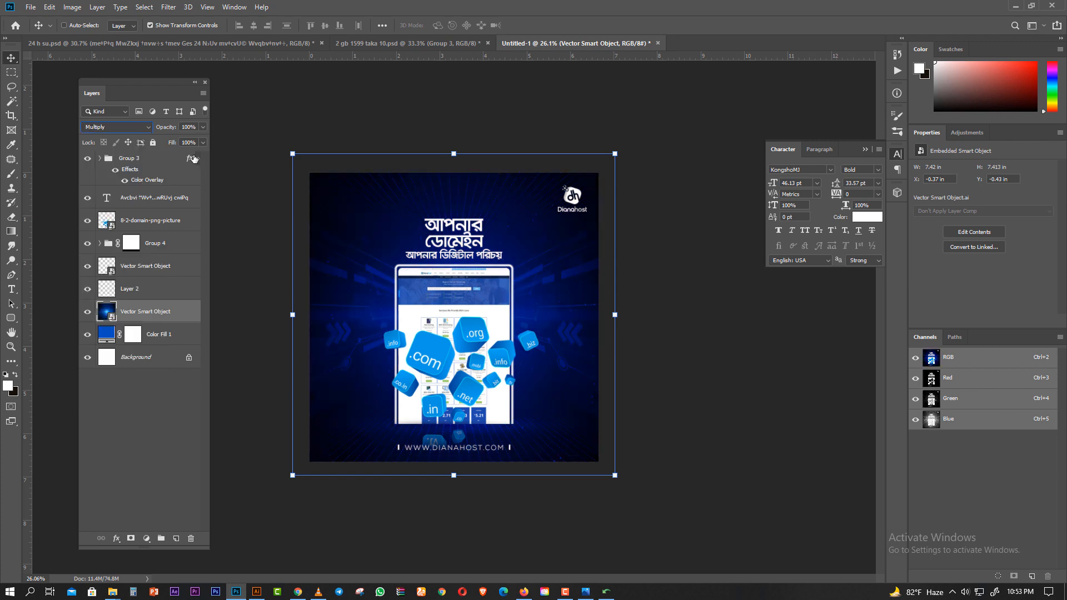
left_click(204, 127)
left_click_drag(186, 143, 179, 144)
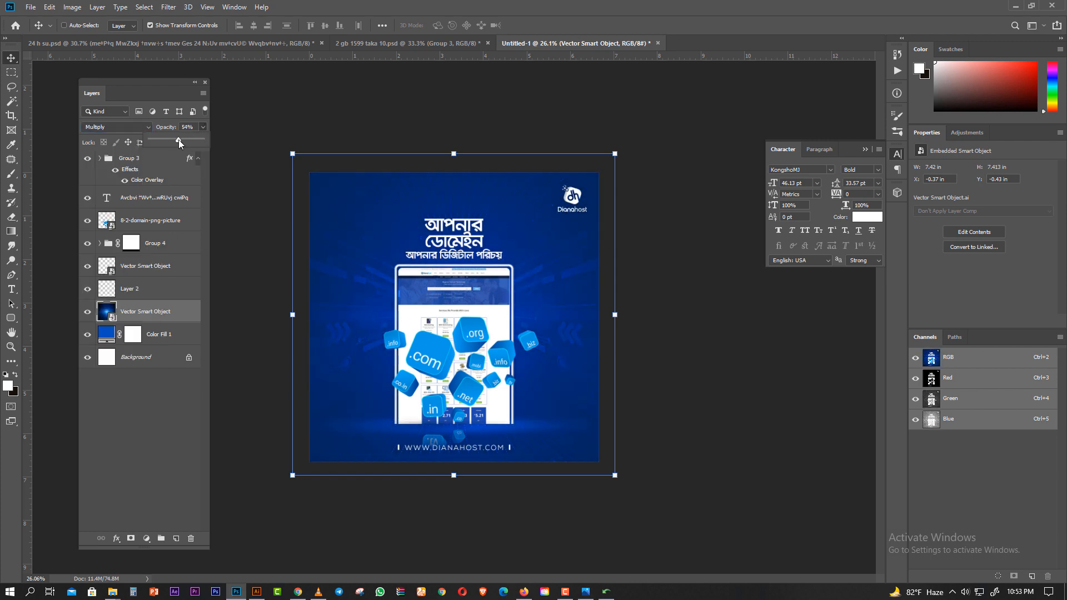
- Apply a Gaussian Blur with a 3.8 pixel radius to the light-burst background
left_click(11, 74)
key("ctrl+space")
left_click_drag(415, 243, 487, 243)
left_click(13, 57)
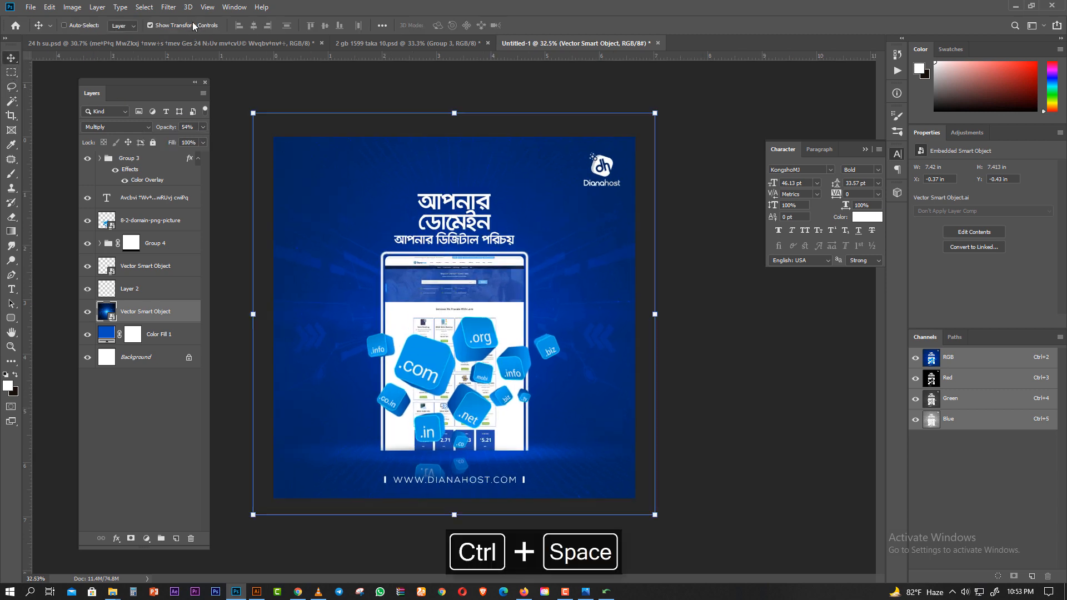
left_click(164, 8)
mouse_move(189, 133)
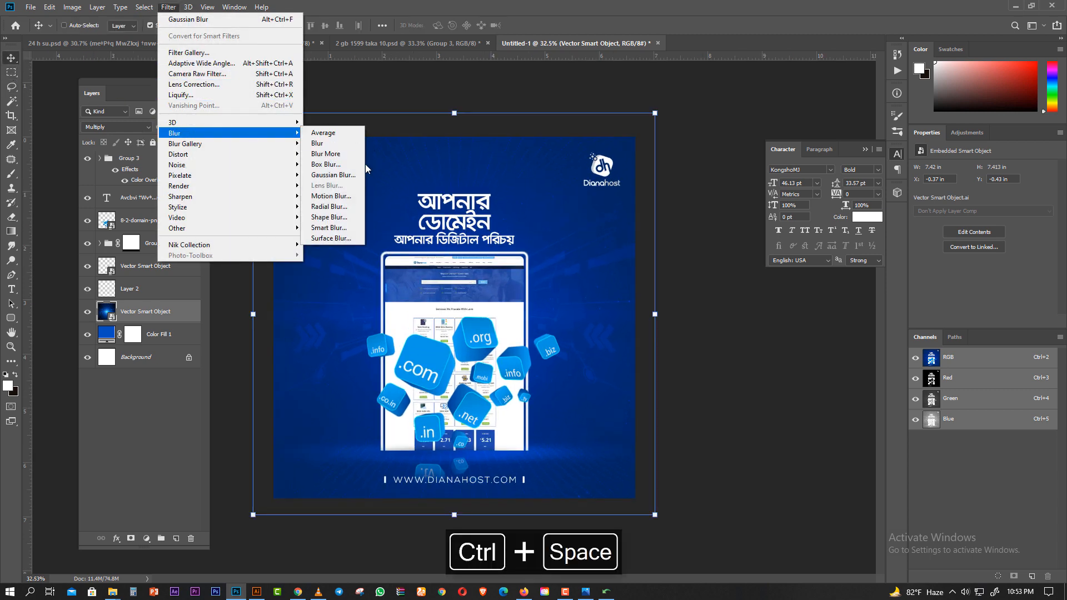
left_click(354, 176)
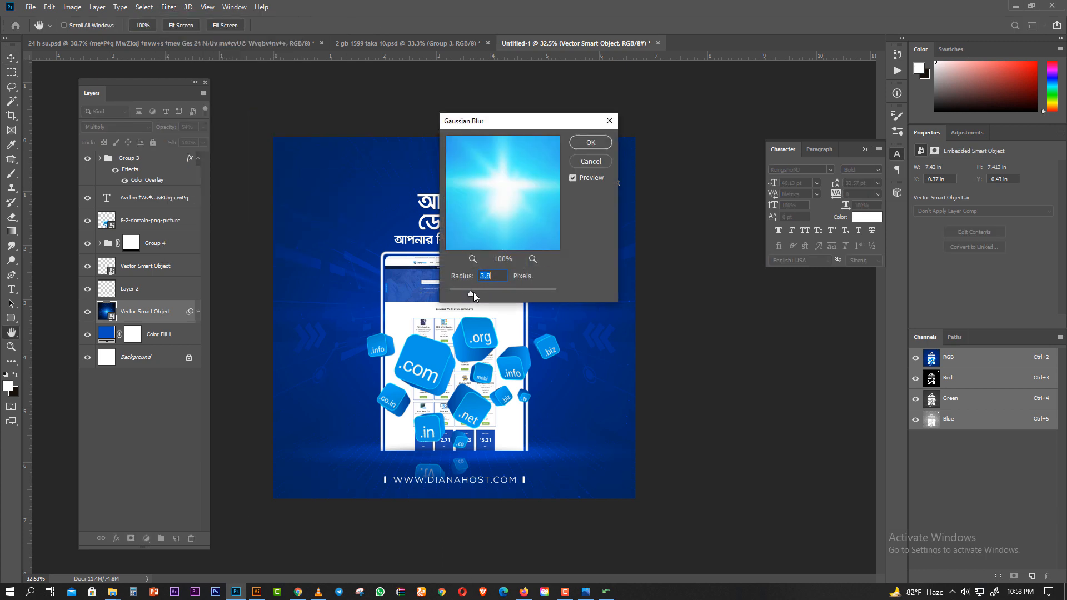
left_click(586, 147)
- Shrink the Layer 2 floor glow to a thin streak about 3.1 in wide and 0.13 in high at the frame's base
left_click(11, 72)
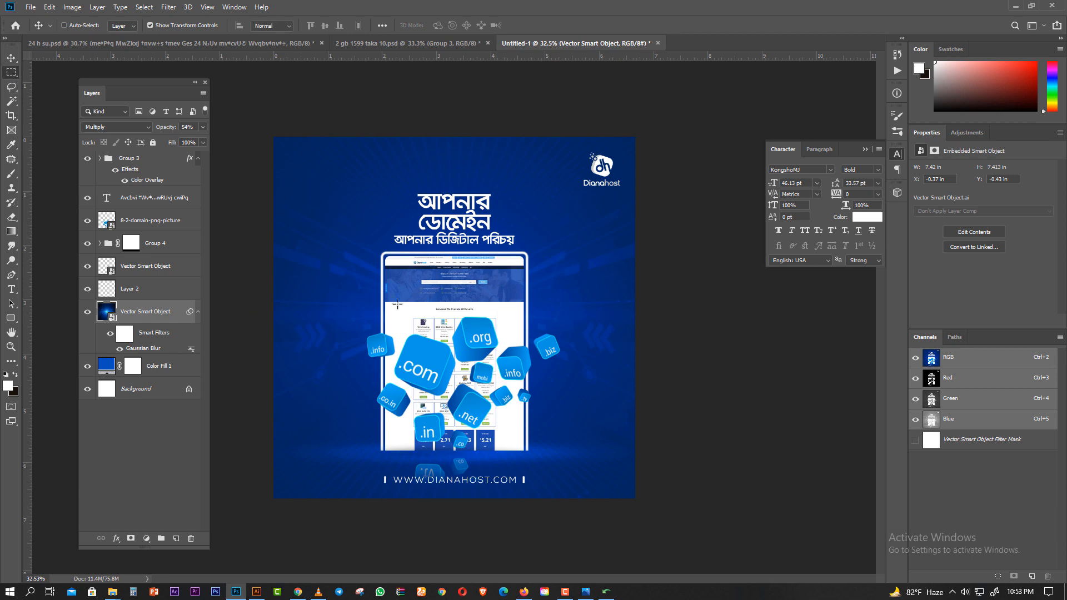
key("ctrl+space")
left_click_drag(491, 386, 505, 432)
left_click(11, 57)
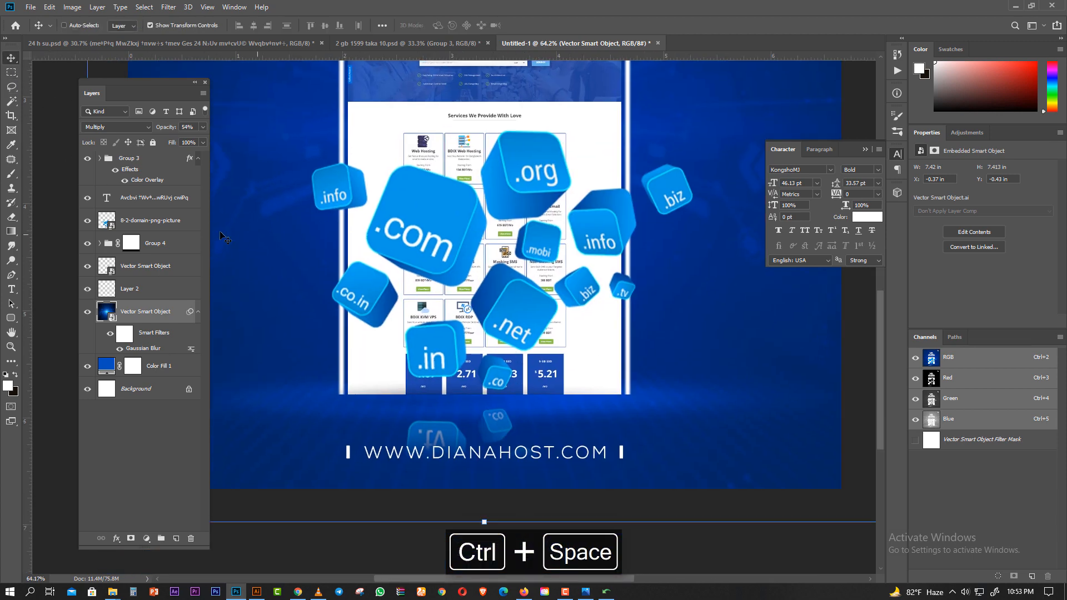
left_click(152, 290)
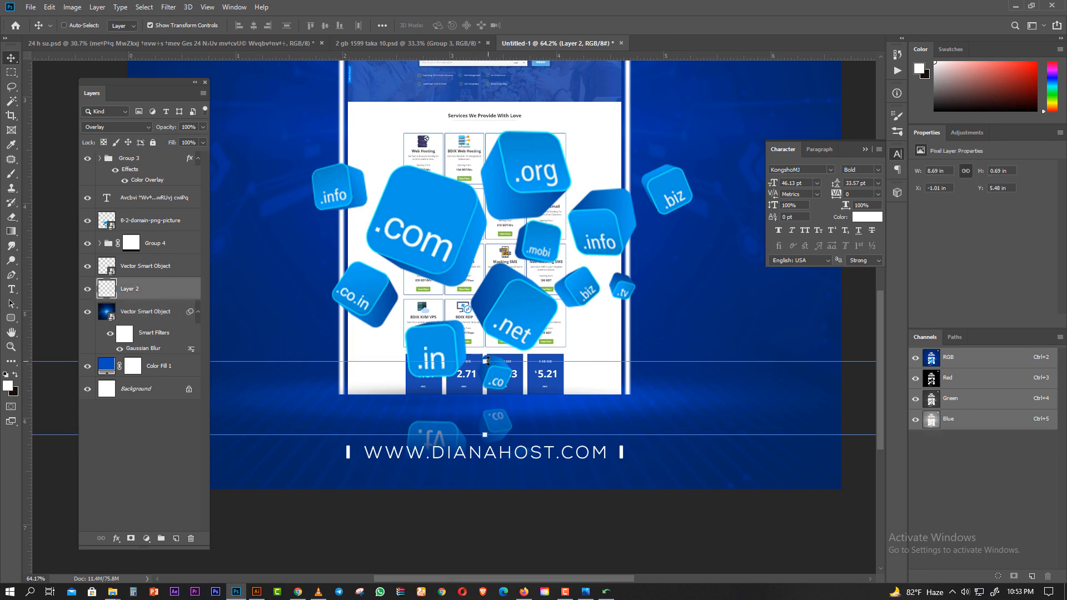
left_click_drag(484, 362, 350, 408)
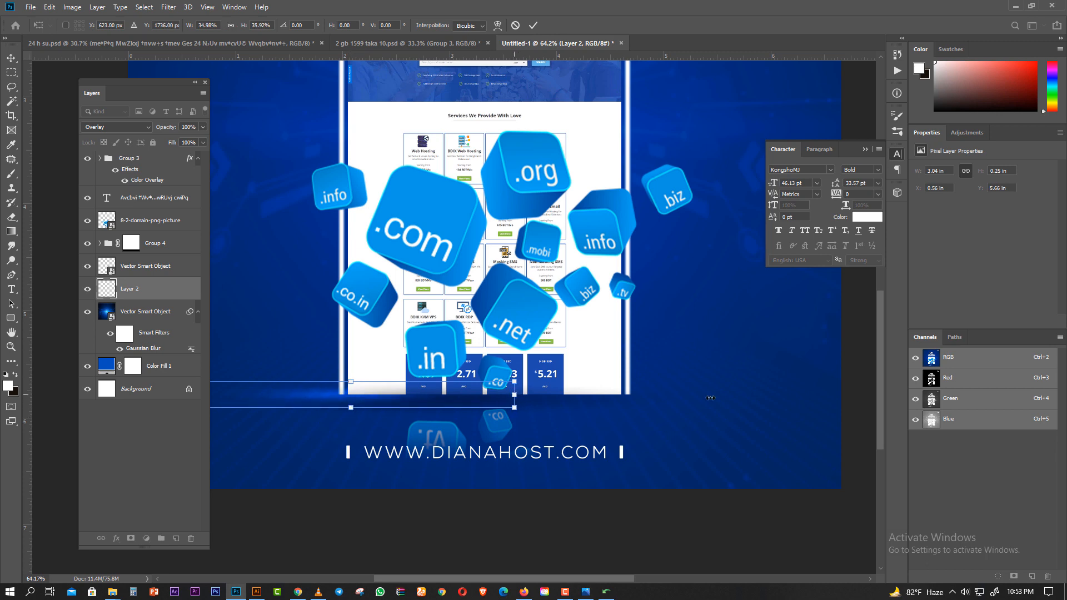
left_click_drag(511, 394, 833, 395)
left_click_drag(656, 394, 634, 382)
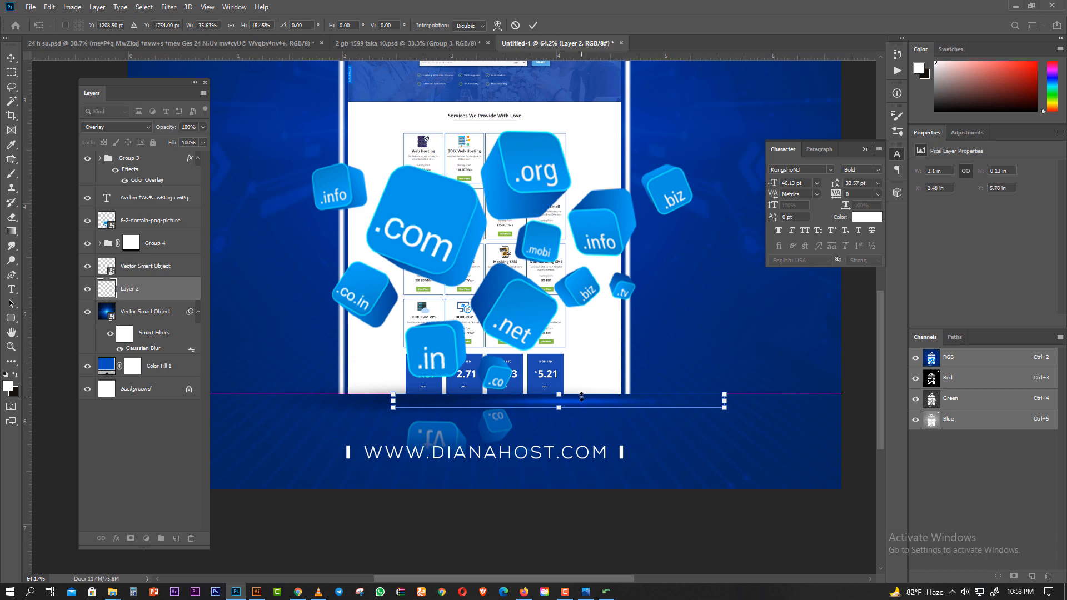
- Place the glow streak at the website frame's lower-right corner and duplicate it at the lower-left corner
left_click_drag(601, 402, 671, 396)
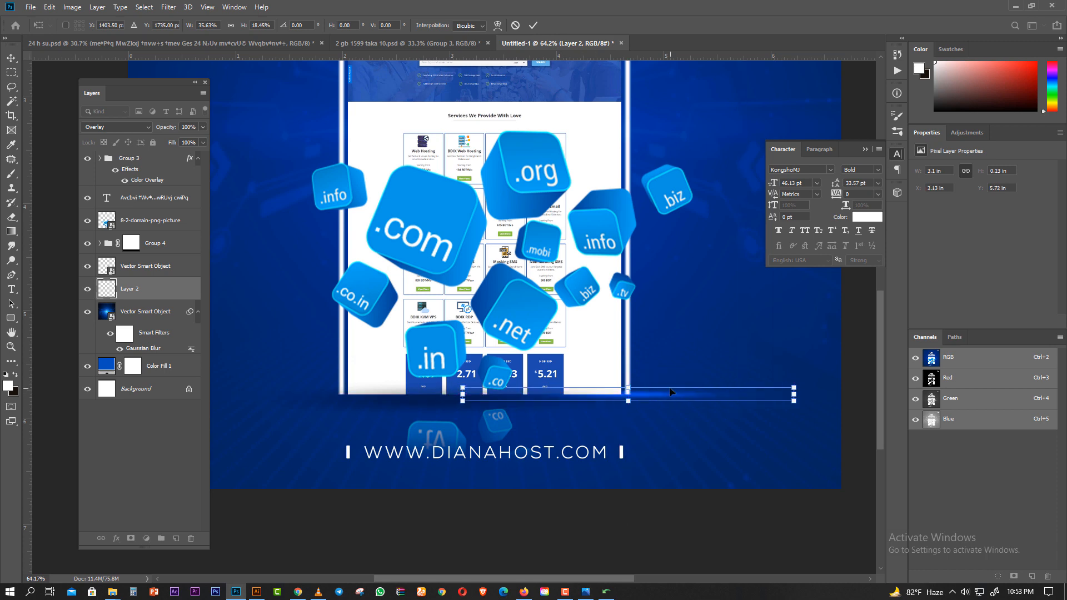
key("Return")
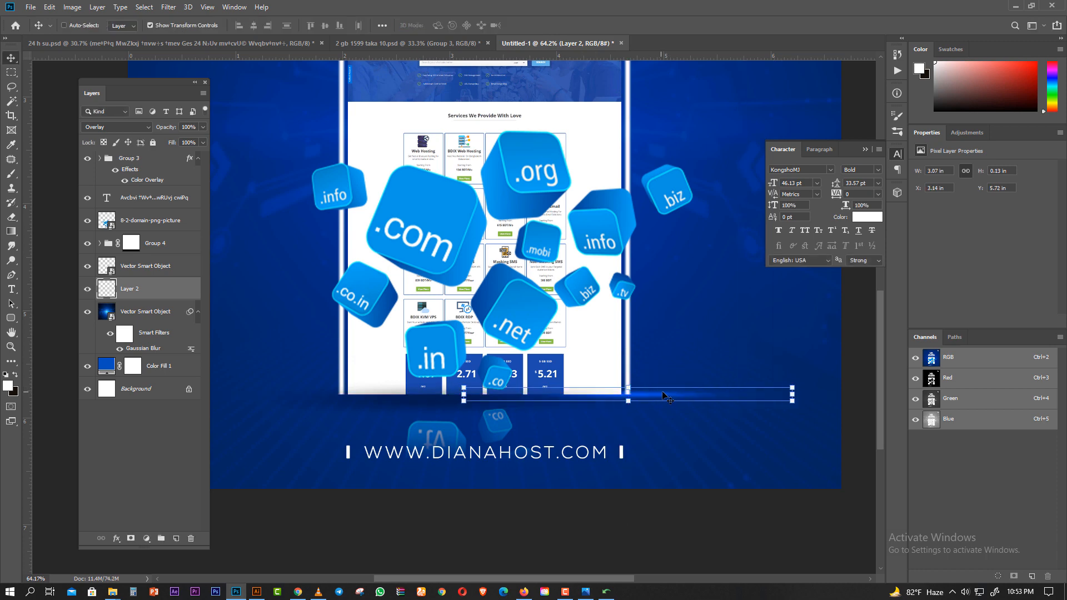
left_click_drag(667, 396, 395, 370)
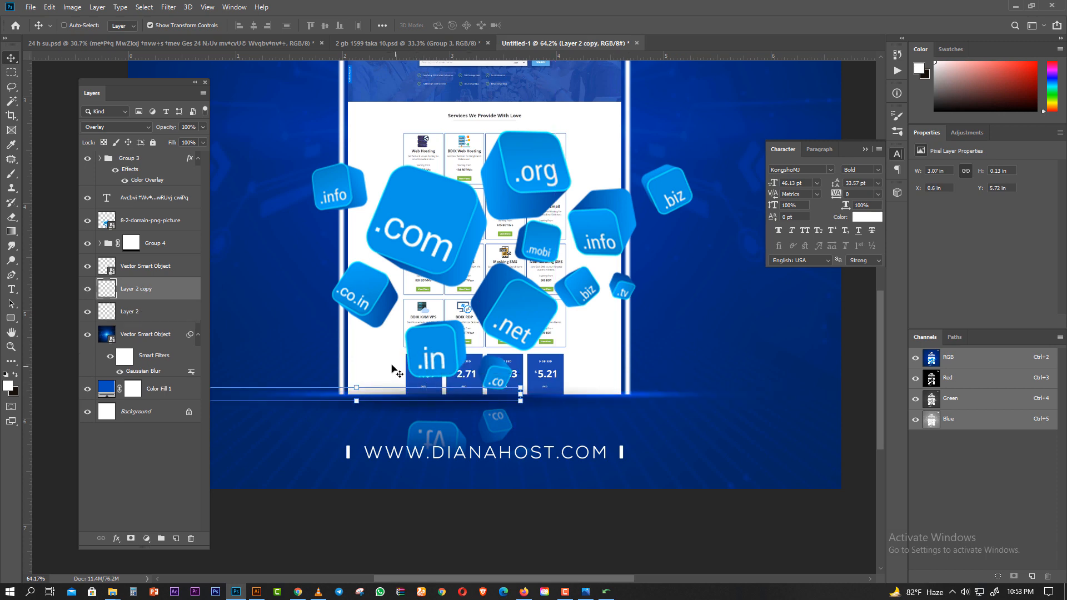
left_click(11, 73)
left_click_drag(494, 317, 478, 340)
left_click_drag(411, 534, 398, 372)
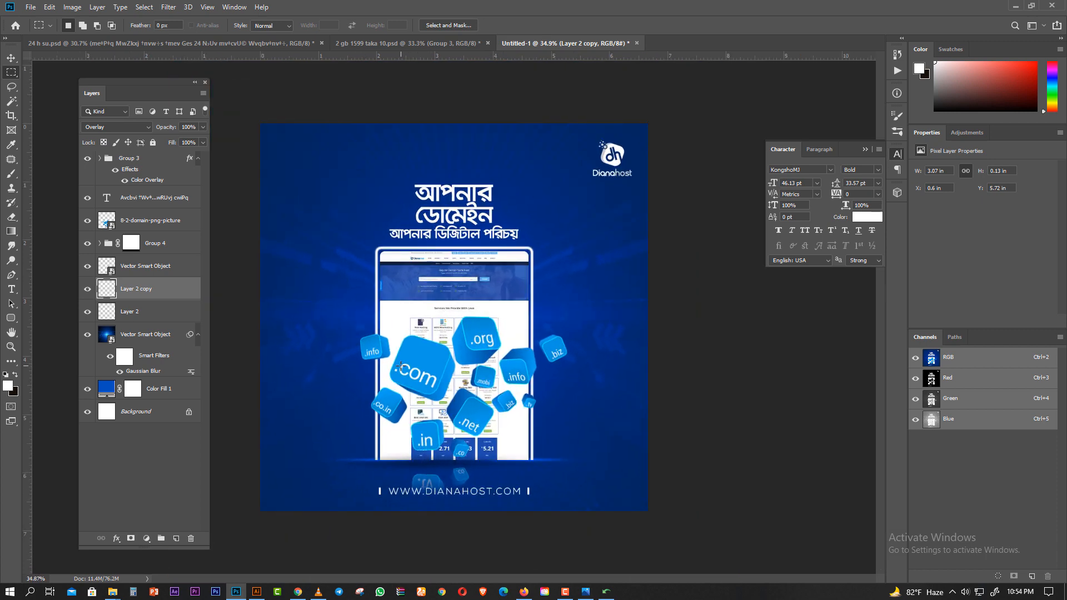
left_click(12, 87)
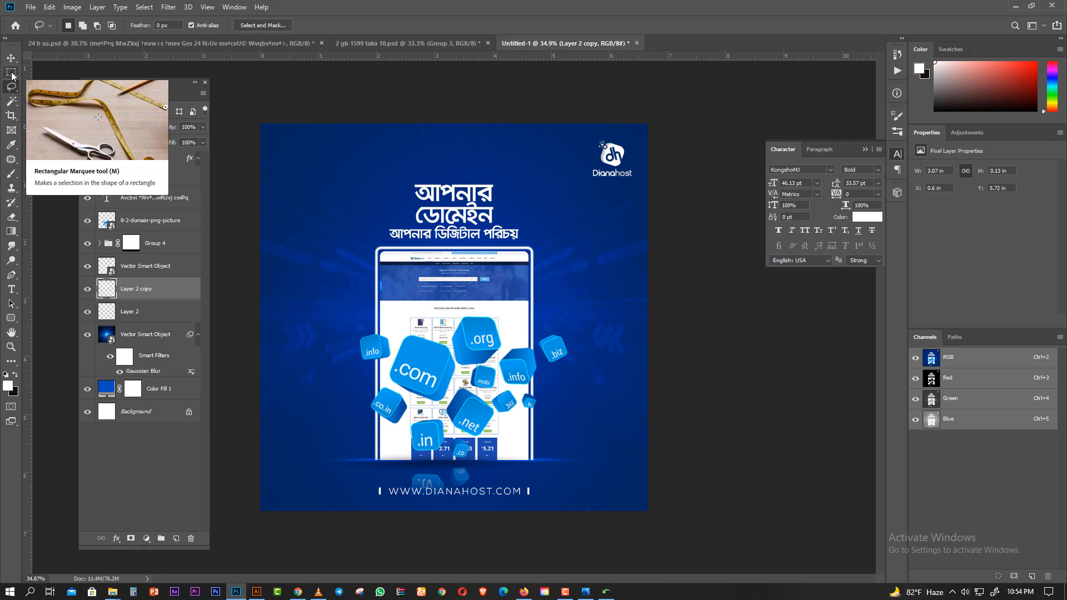
left_click(12, 73)
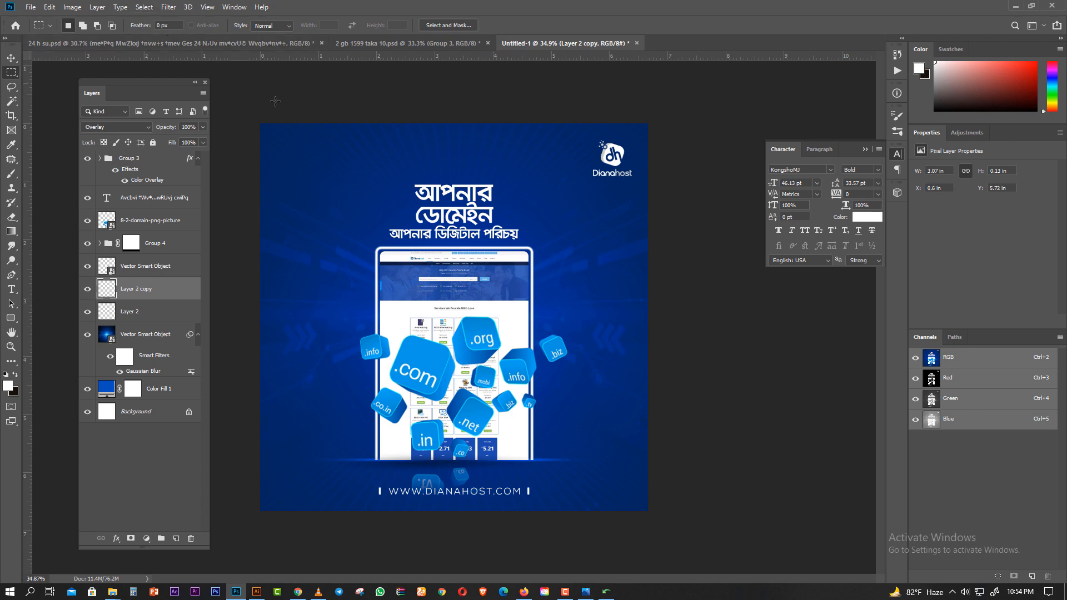
left_click(12, 175)
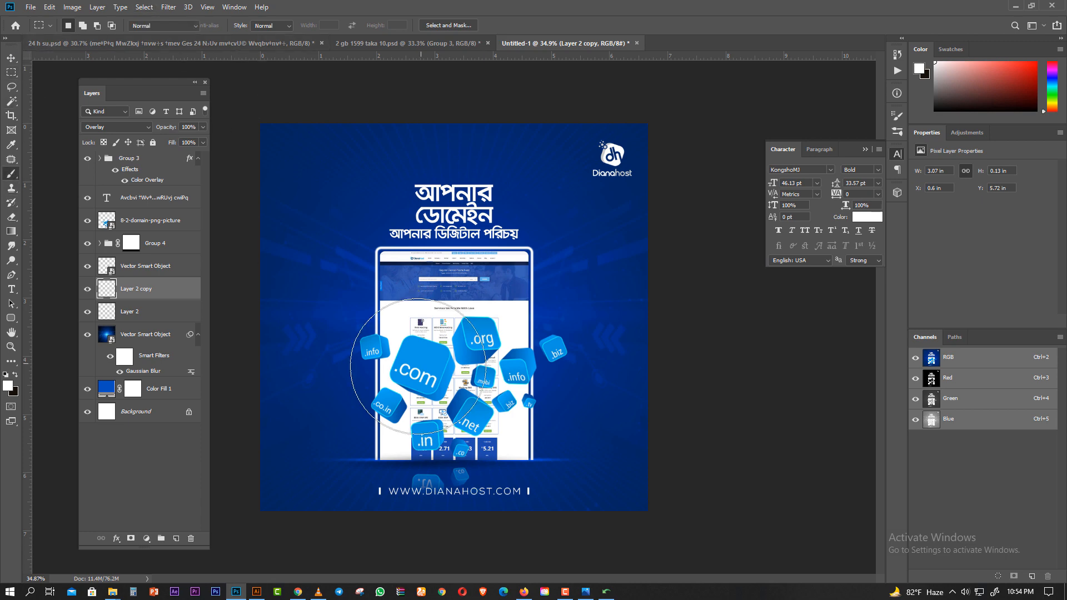
left_click(428, 360, "ctrl")
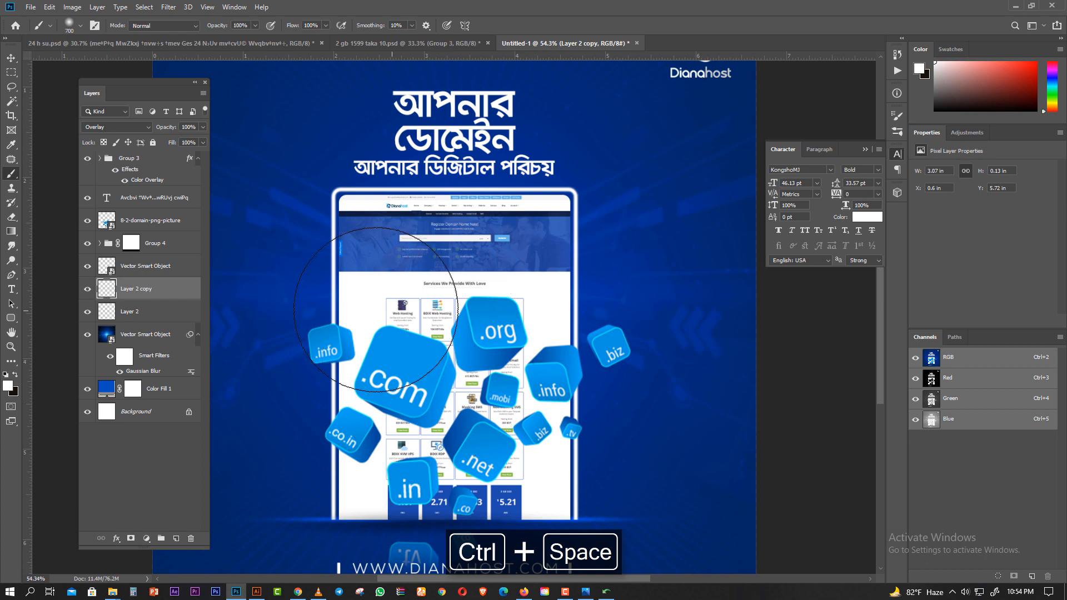
left_click(397, 193)
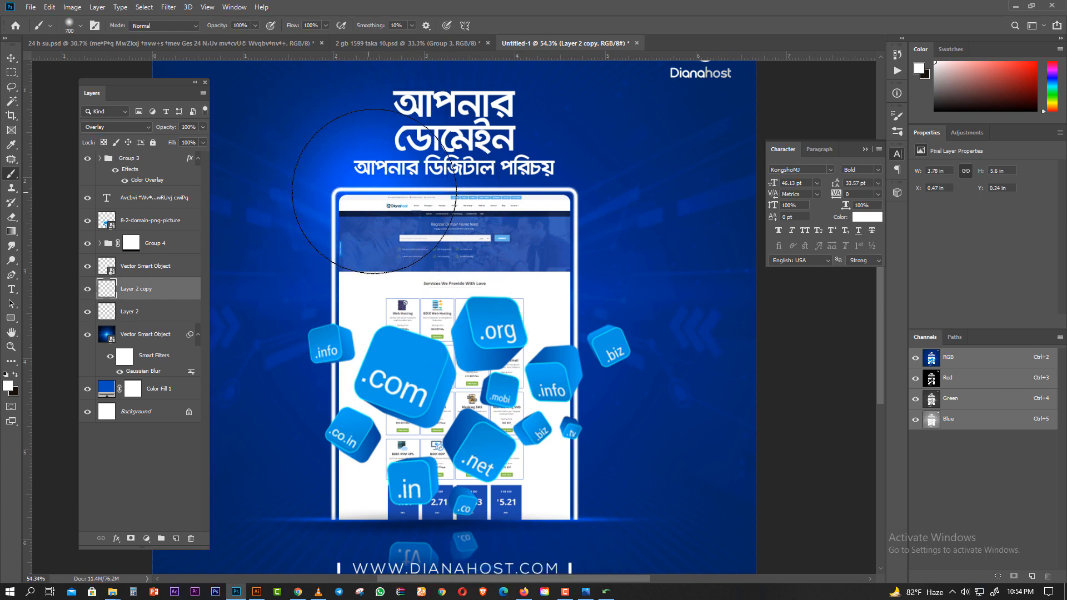
key("ctrl+z")
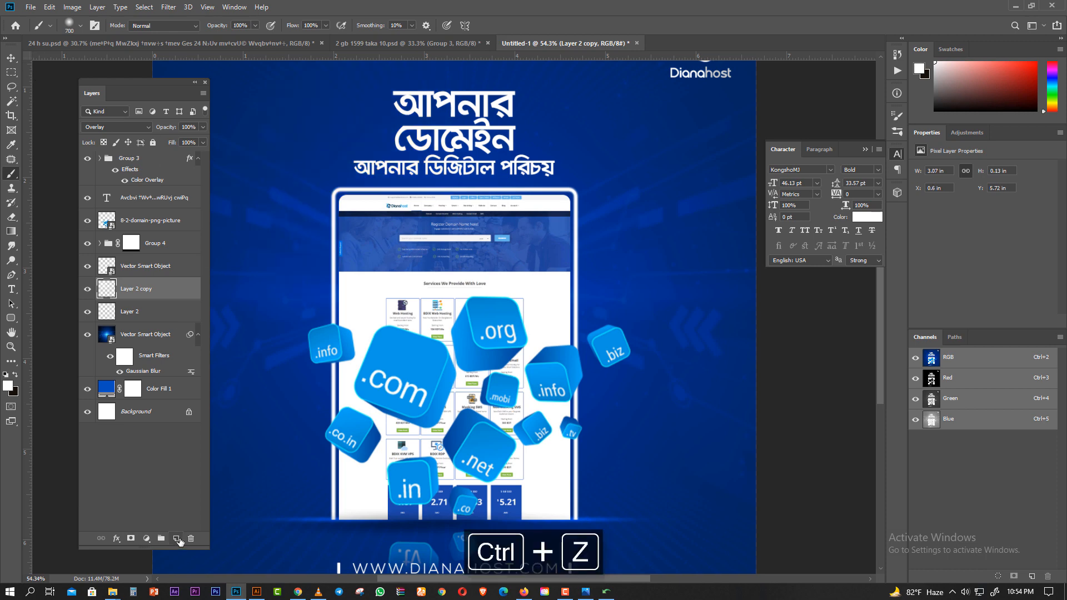
- Paint a soft white glow spot on a new layer, placing it at the front of the layer stack over the .com cube
left_click(175, 538)
left_click(377, 162)
left_click(11, 57)
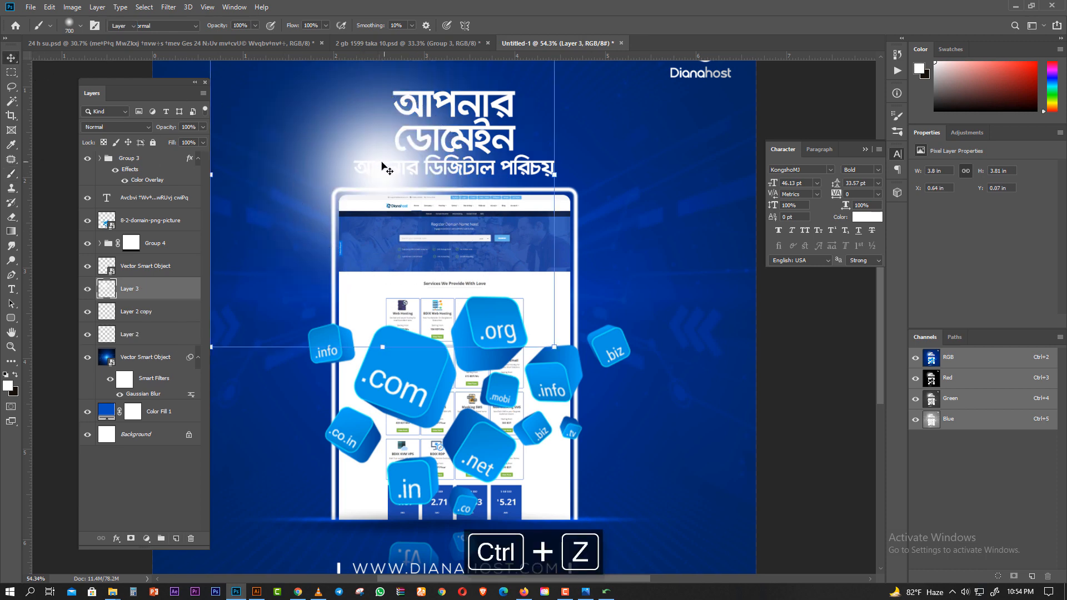
key("ctrl+shift+bracketright")
left_click_drag(382, 169, 412, 366)
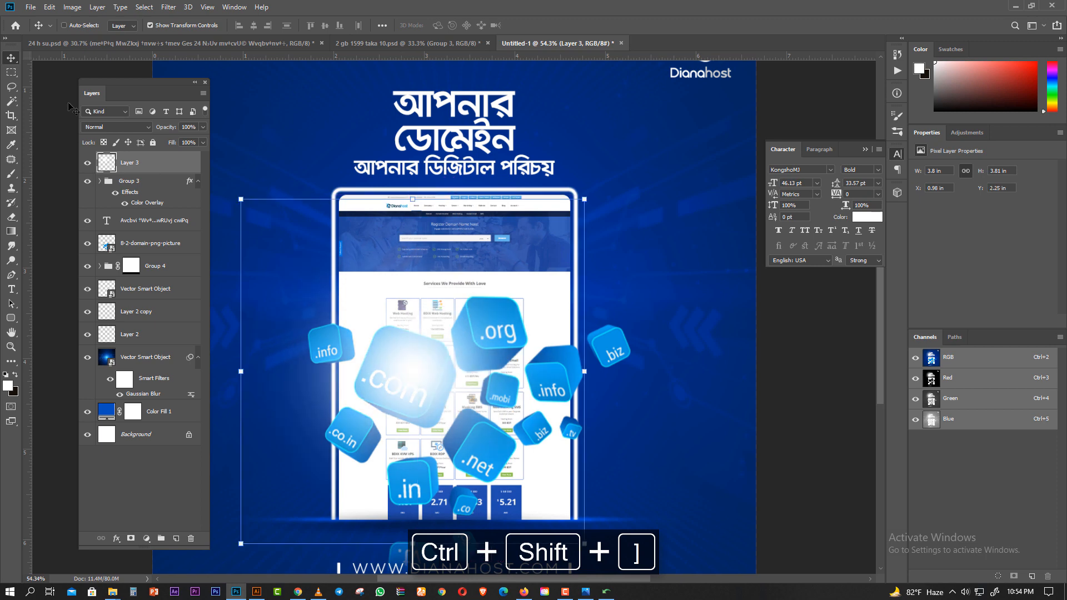
- Set the .com cube glow's blend mode to Overlay and opacity to 47%, shifting it slightly left on the cube
left_click(108, 128)
left_click(111, 274)
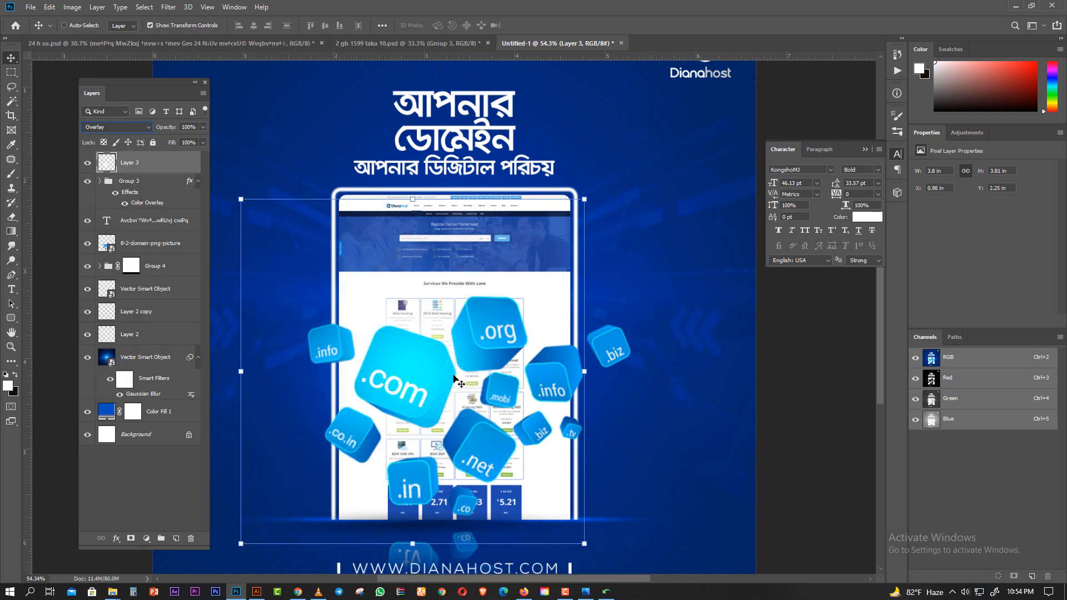
left_click_drag(454, 380, 440, 379)
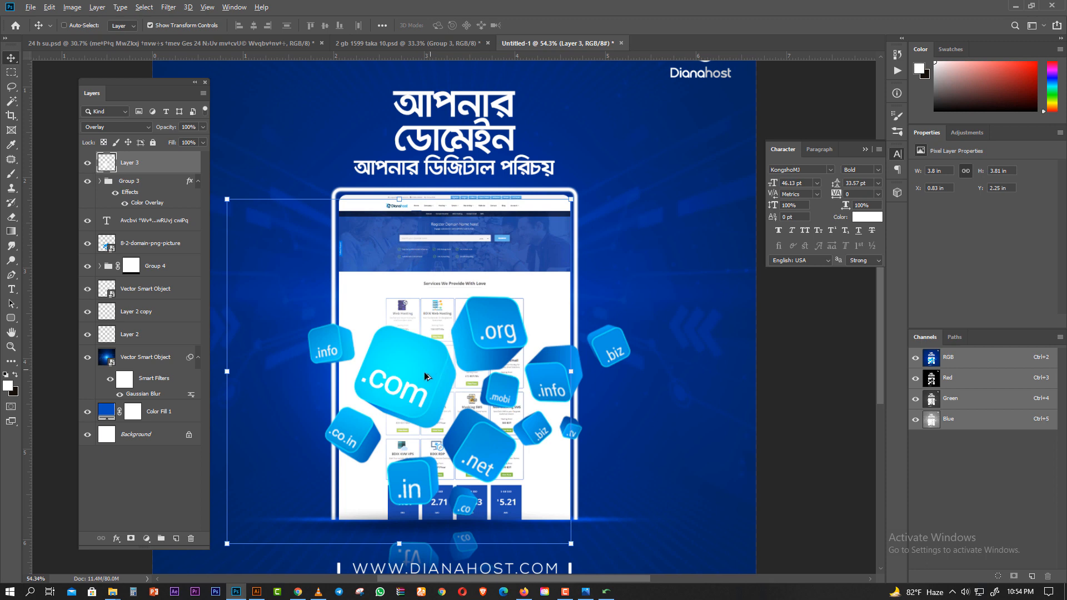
left_click(202, 128)
left_click_drag(182, 142, 174, 141)
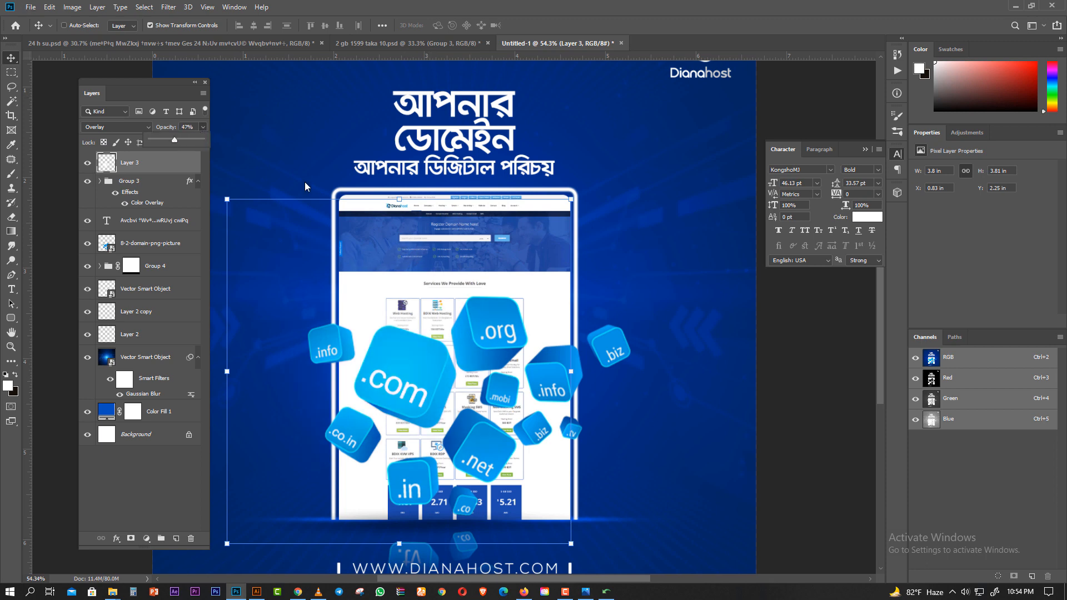
- Duplicate the .com glow, scale the copy to 49.62% and place it over the .biz cube outside the frame's upper-right side
left_click(570, 371)
left_click_drag(394, 369, 605, 338)
left_click_drag(611, 170, 620, 344)
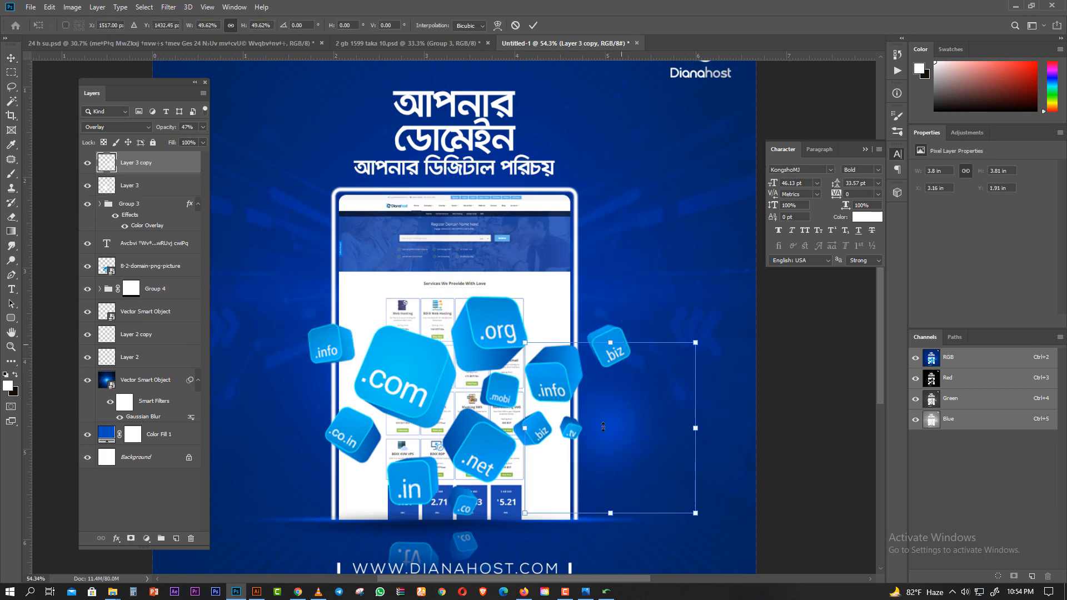
left_click_drag(600, 430, 604, 337)
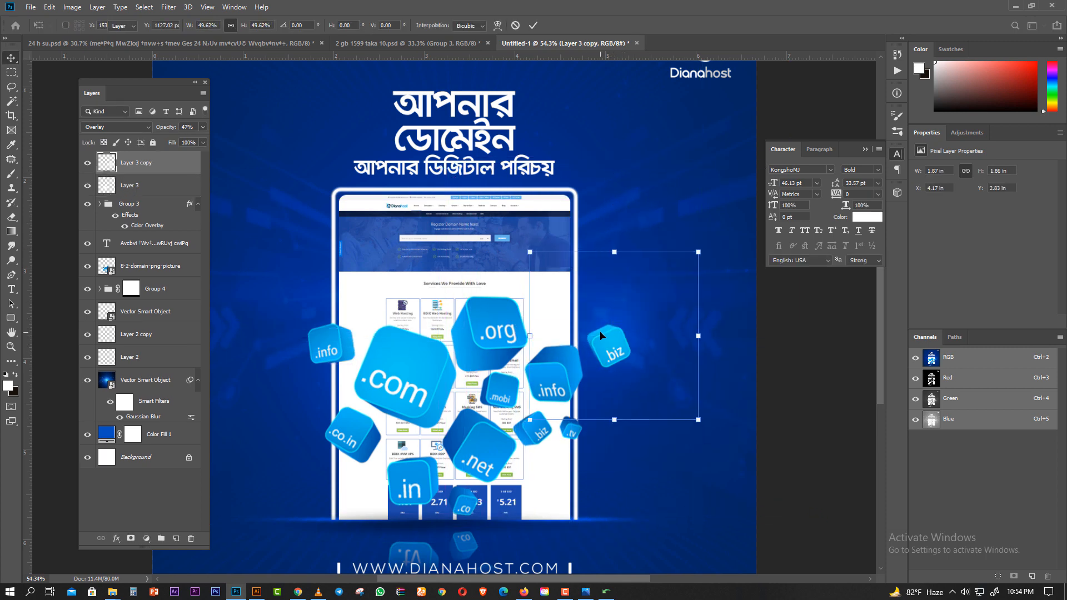
left_click(533, 25)
left_click(12, 72)
key("ctrl+space")
left_click_drag(555, 337, 400, 341)
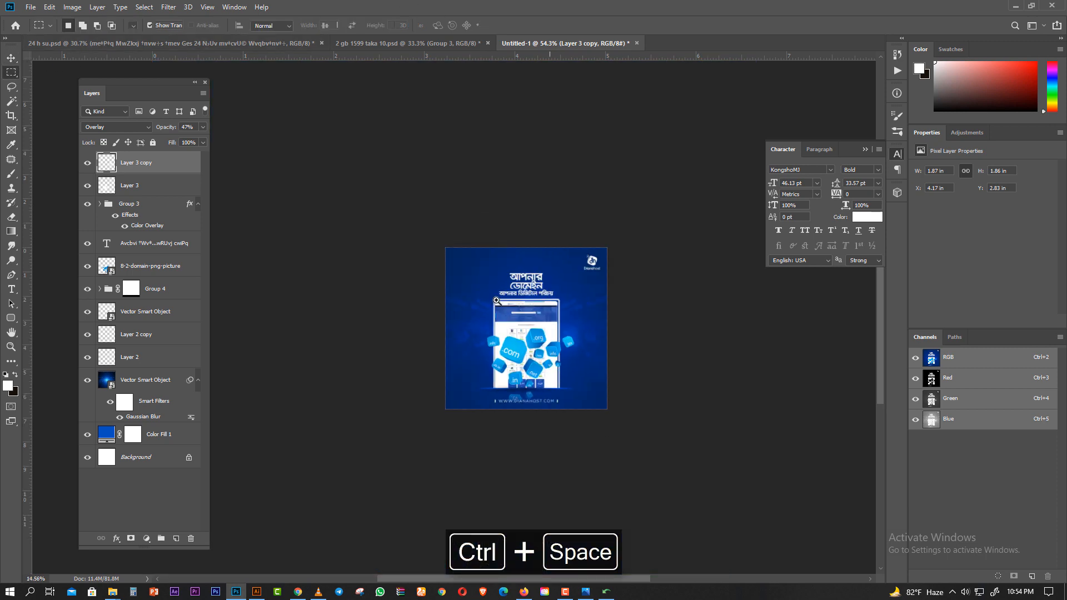
left_click_drag(483, 346, 581, 368)
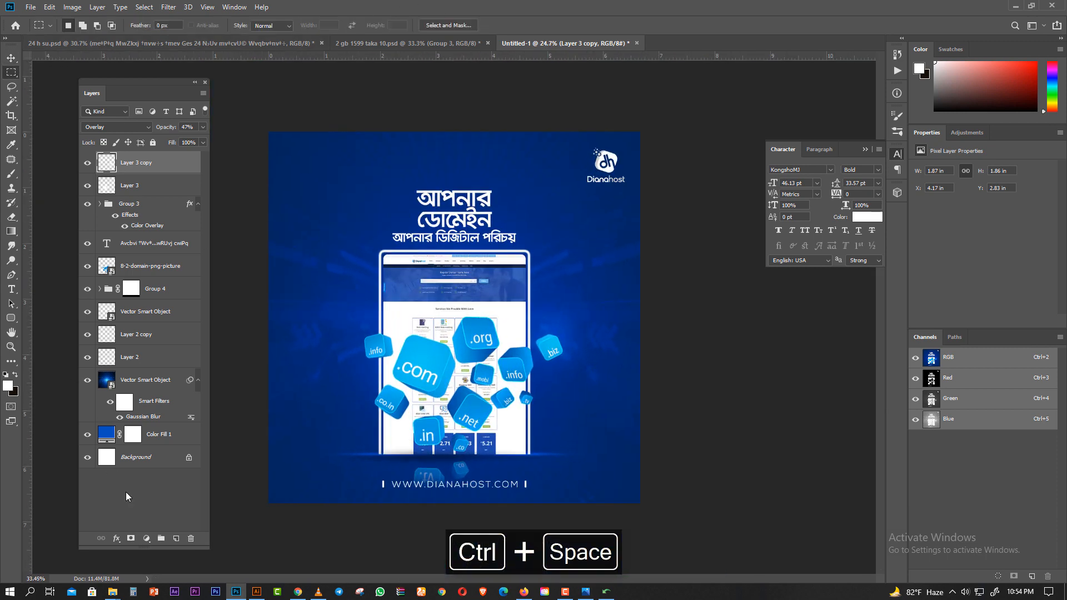
- Switch to Chrome and look through Freepik's technology PSD results for background material
left_click(305, 593)
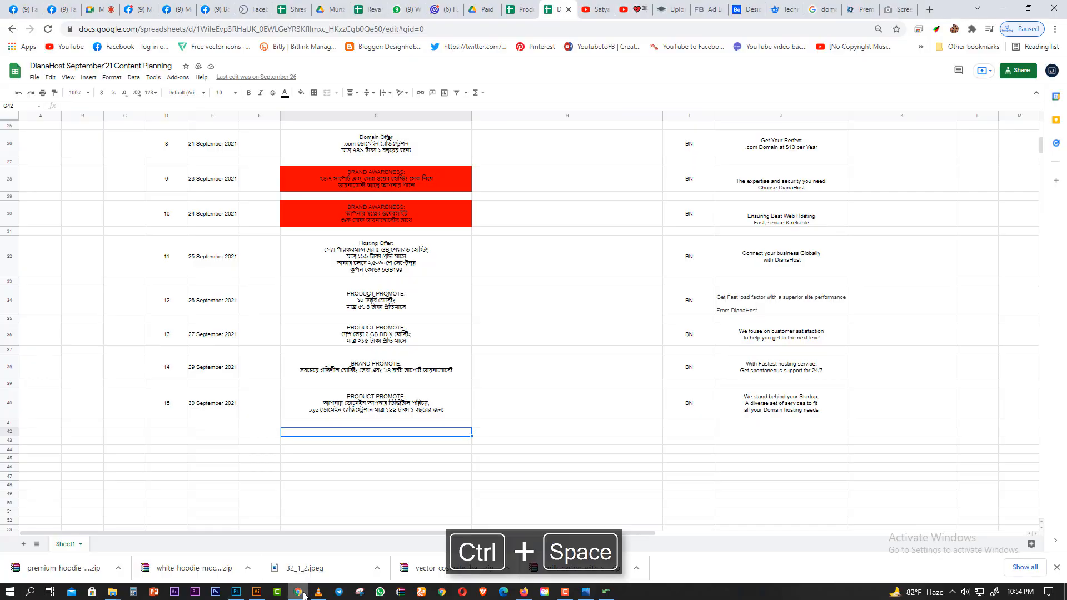
left_click(795, 8)
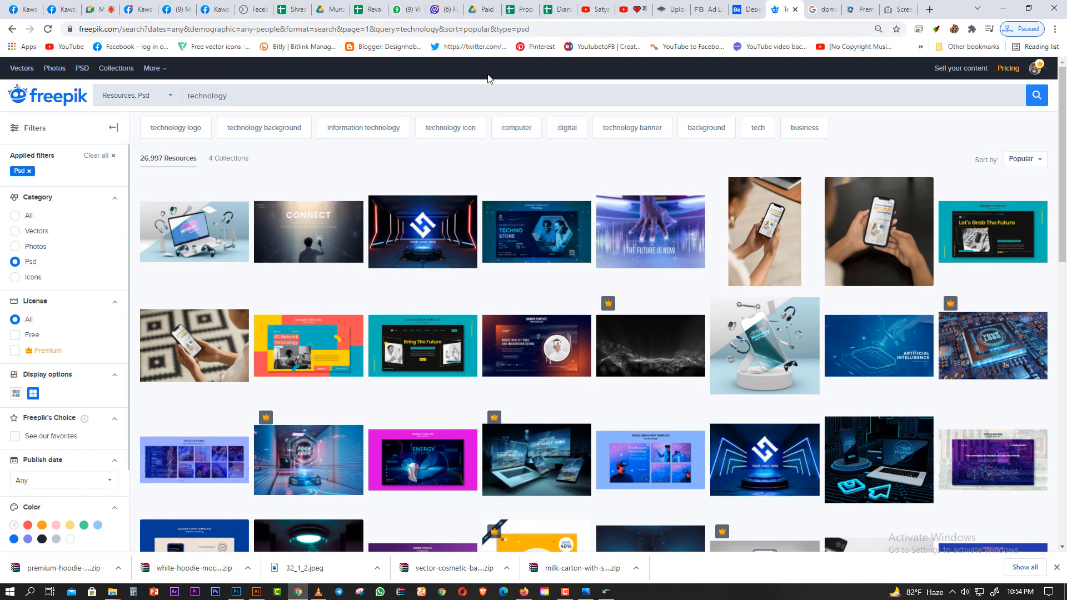
key("ctrl+a")
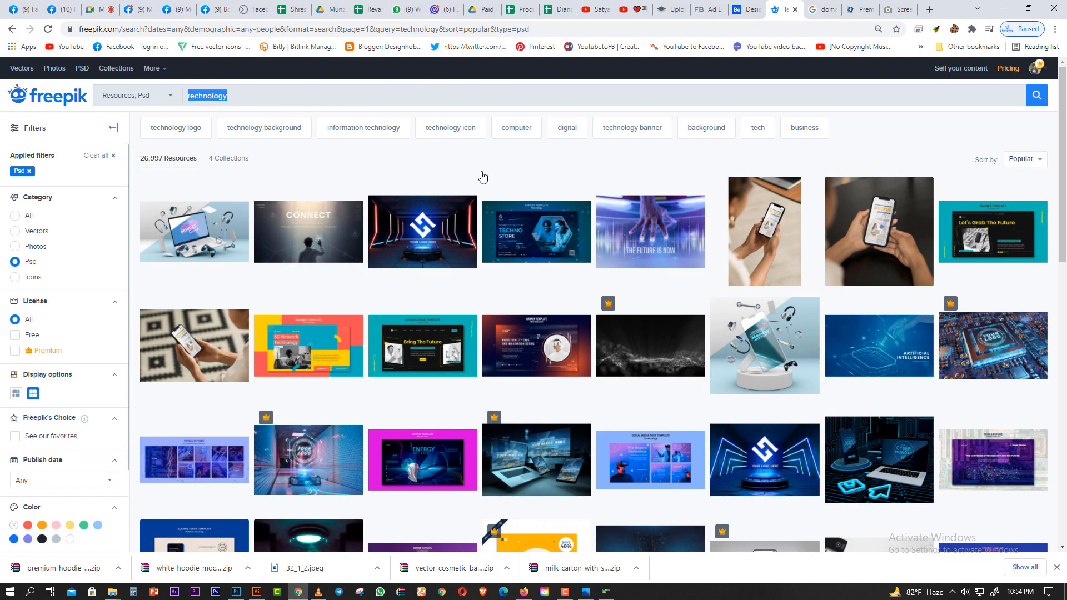
scroll(482, 176, "down", 5)
mouse_move(112, 592)
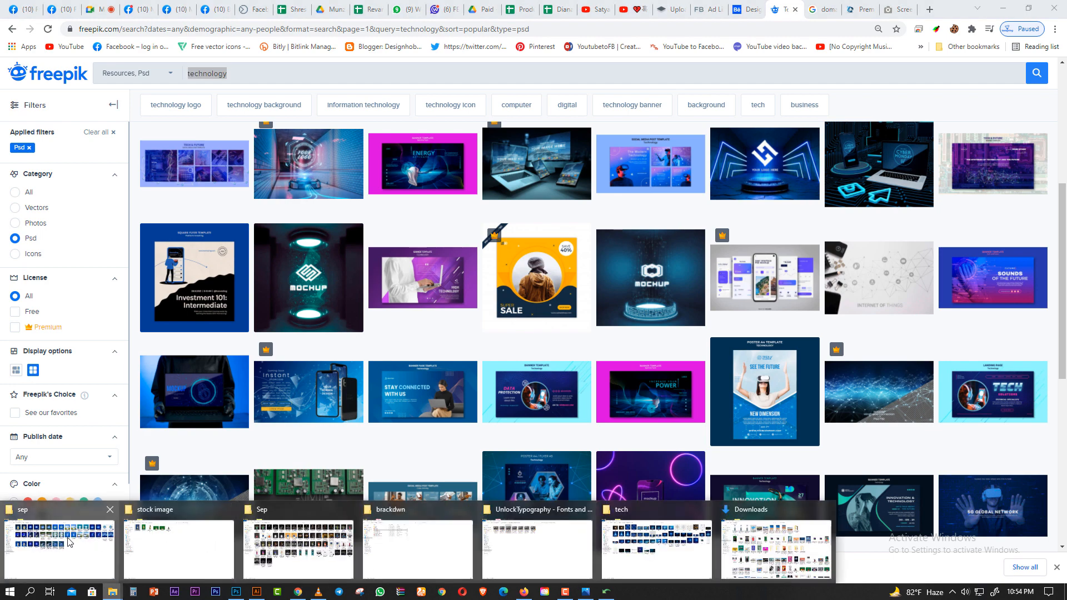
- Place globalData.jpg from the tech backgrounds folder into the Photoshop post and move its layer directly below Layer 2
left_click(652, 564)
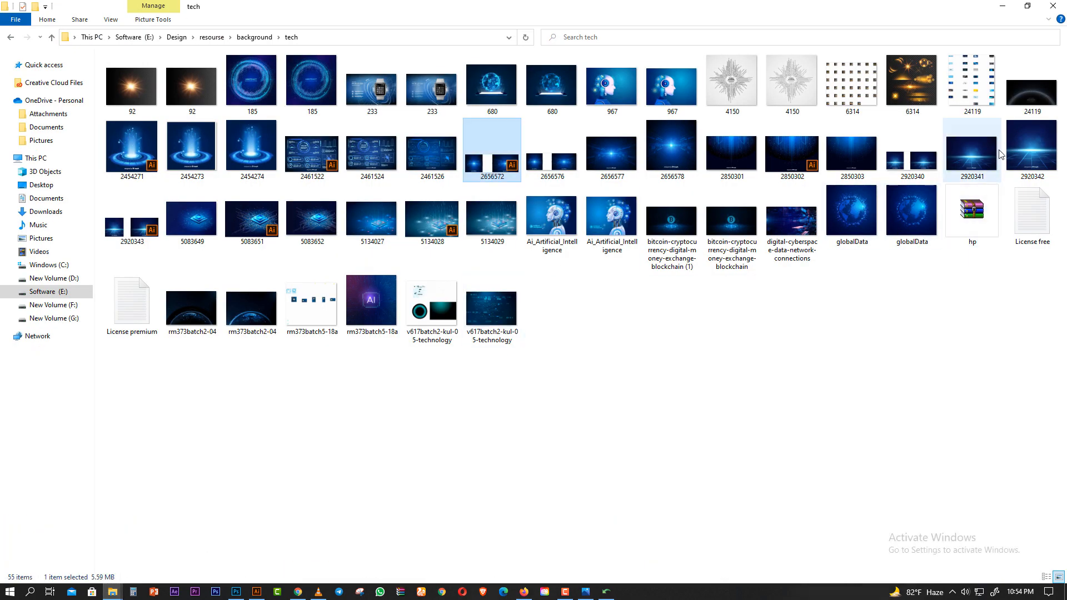
double_click(911, 214)
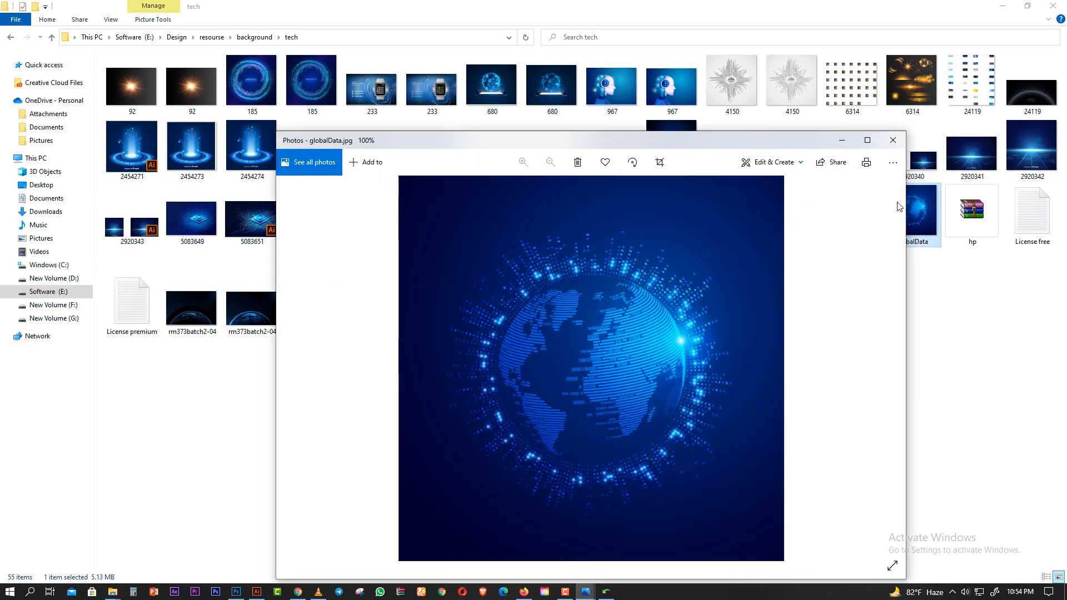
left_click(892, 140)
left_click_drag(914, 209, 456, 466)
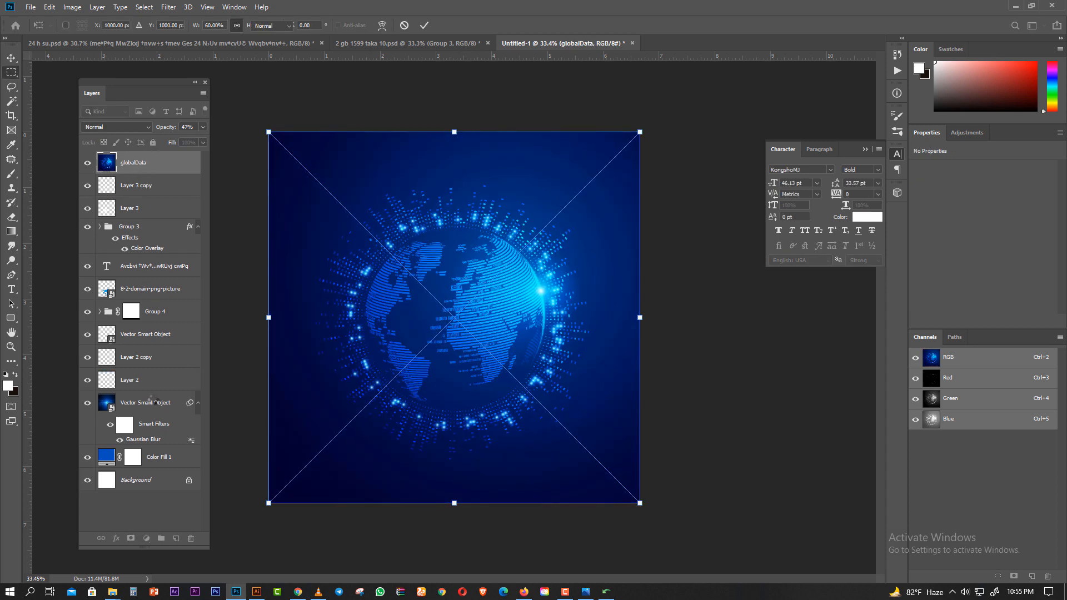
key("Return")
left_click_drag(148, 178, 139, 391)
- Apply a strong Gaussian Blur to the globalData image so its globe details dissolve into a soft glow
left_click(169, 7)
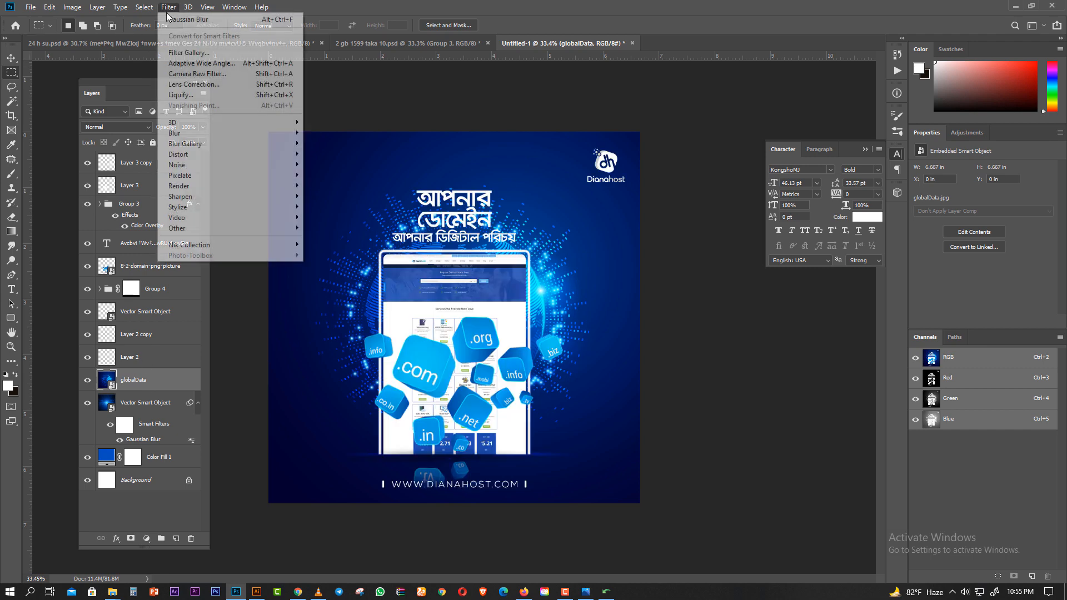
mouse_move(214, 133)
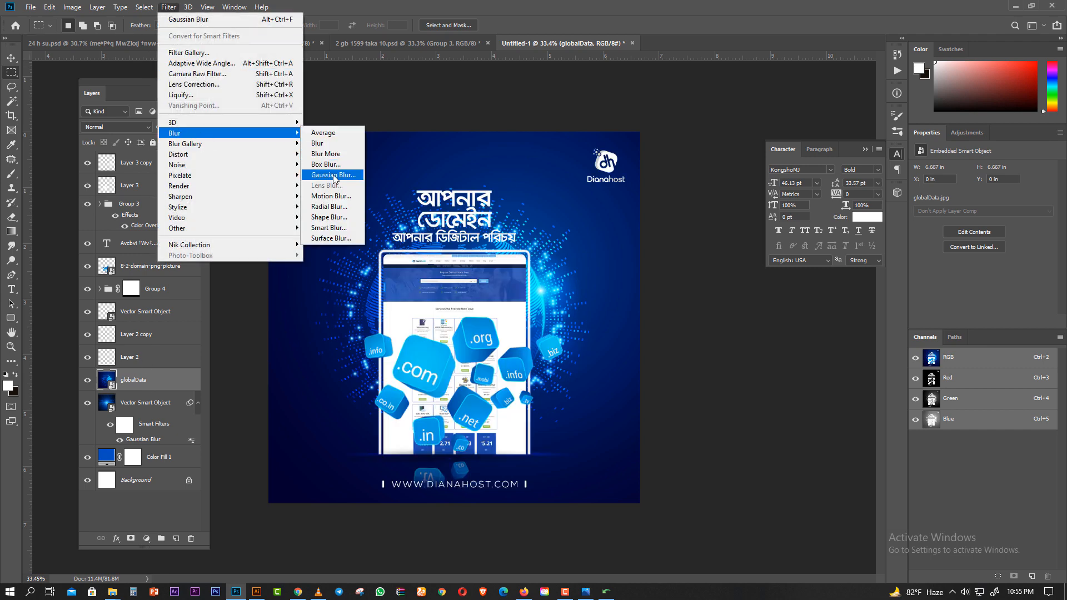
left_click(333, 175)
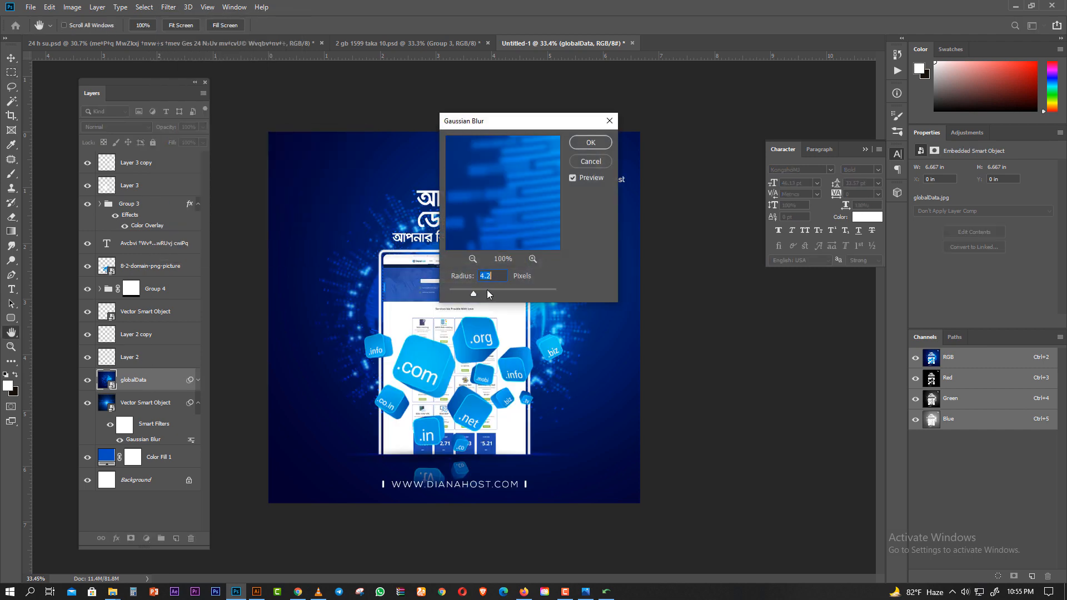
left_click(499, 292)
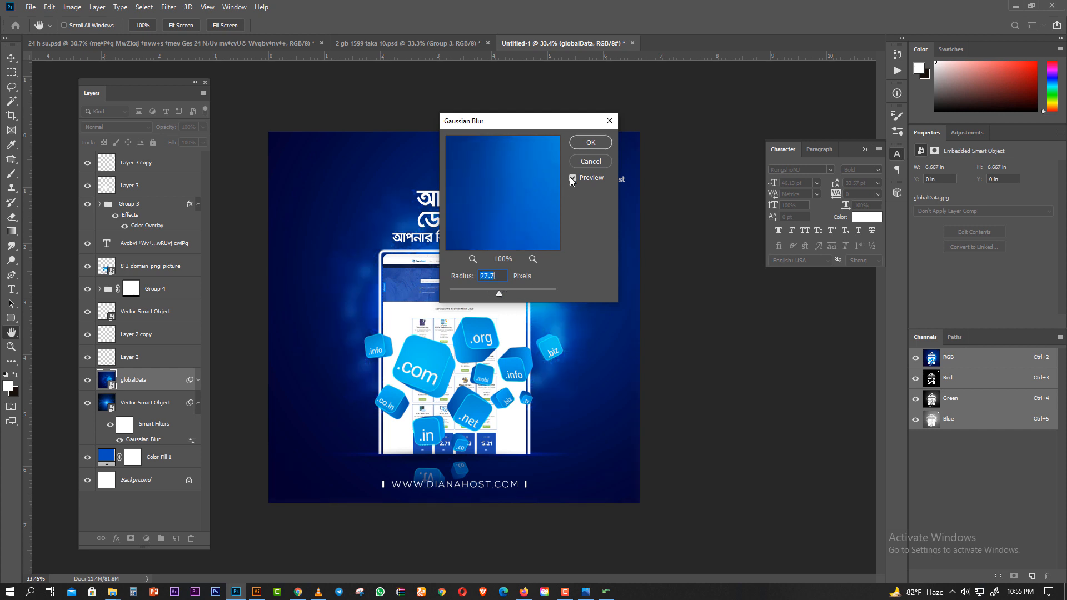
left_click(508, 289)
left_click(586, 143)
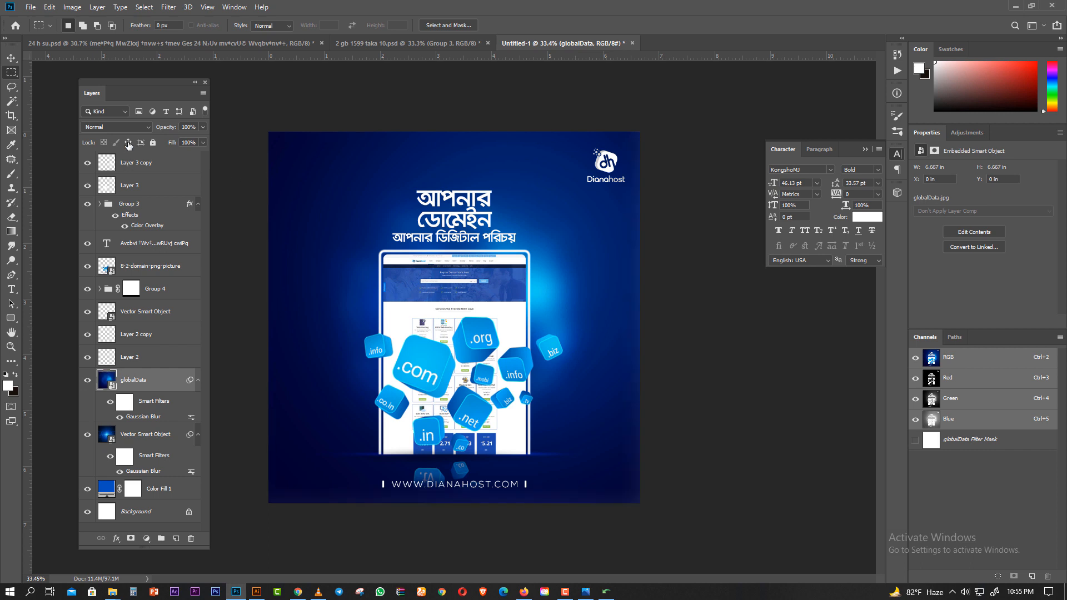
- Set the globalData layer's blend mode to Overlay and its opacity to 40%, comparing the post with the layer hidden and shown
left_click(118, 127)
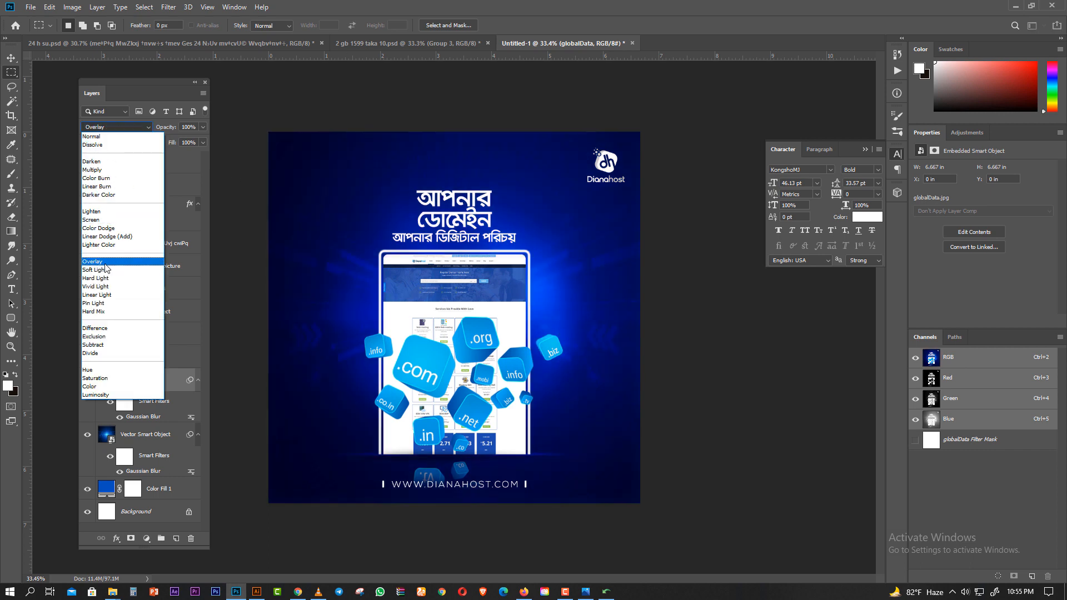
left_click(92, 261)
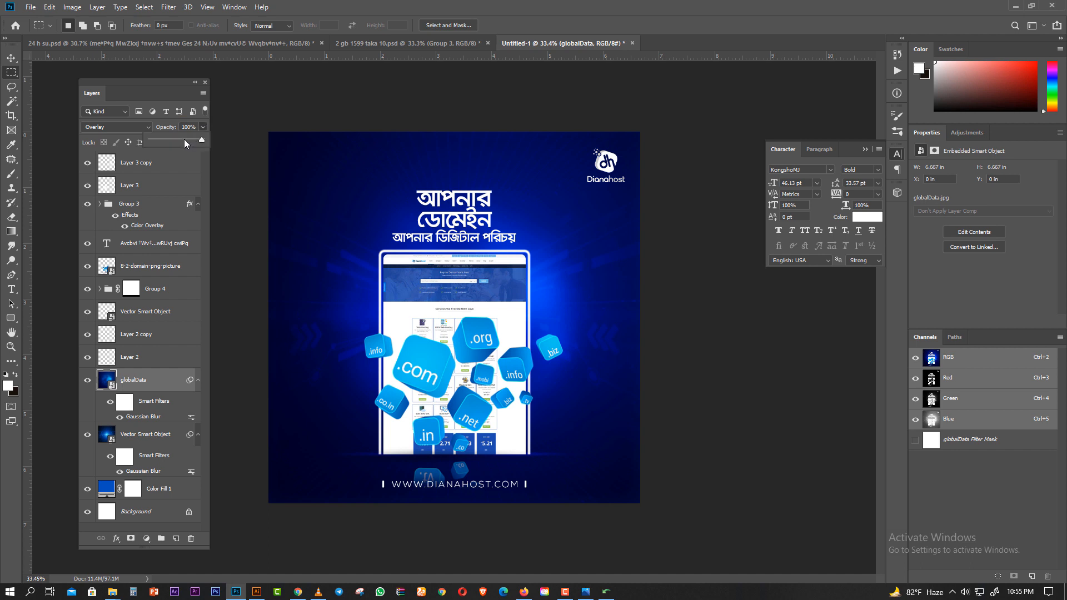
left_click(178, 140)
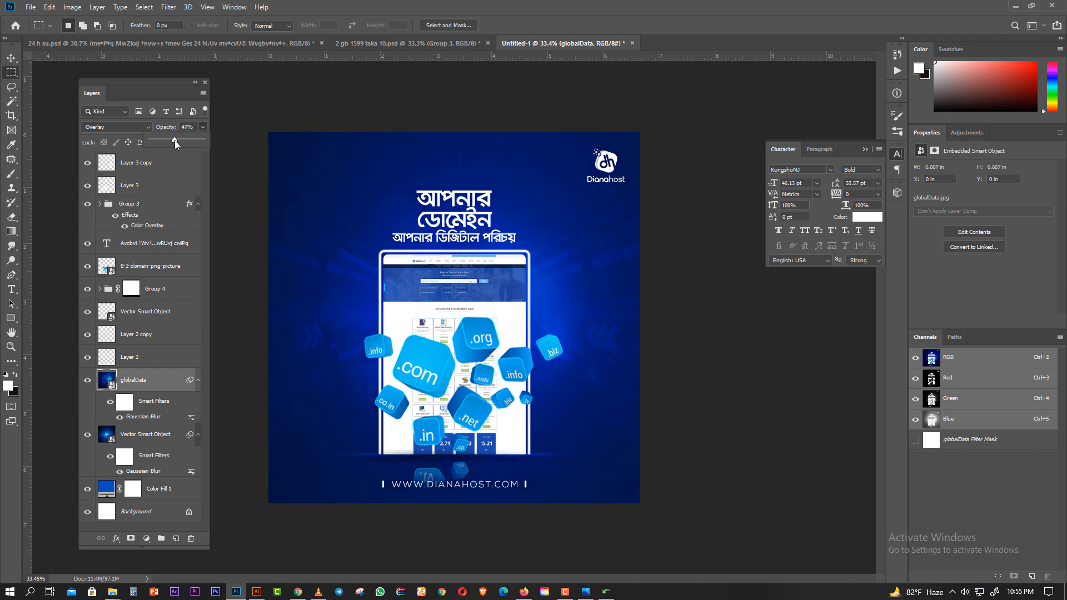
left_click(87, 381)
left_click(87, 380)
left_click(87, 381)
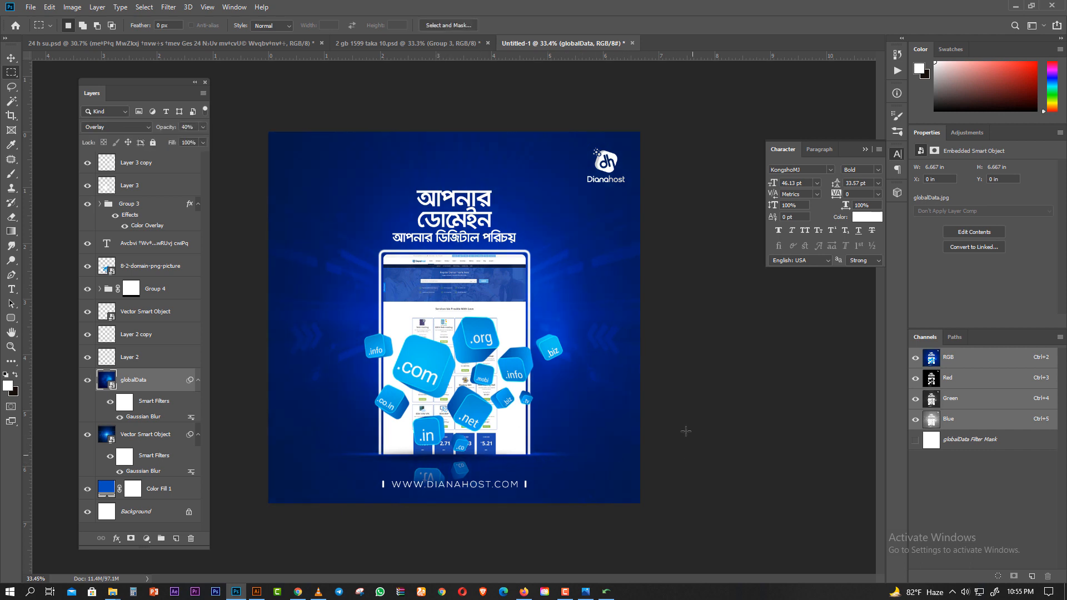
key("ctrl+space")
mouse_move(510, 422)
left_mouse_down()
mouse_move(527, 424)
mouse_move(500, 424)
mouse_move(521, 424)
left_mouse_up()
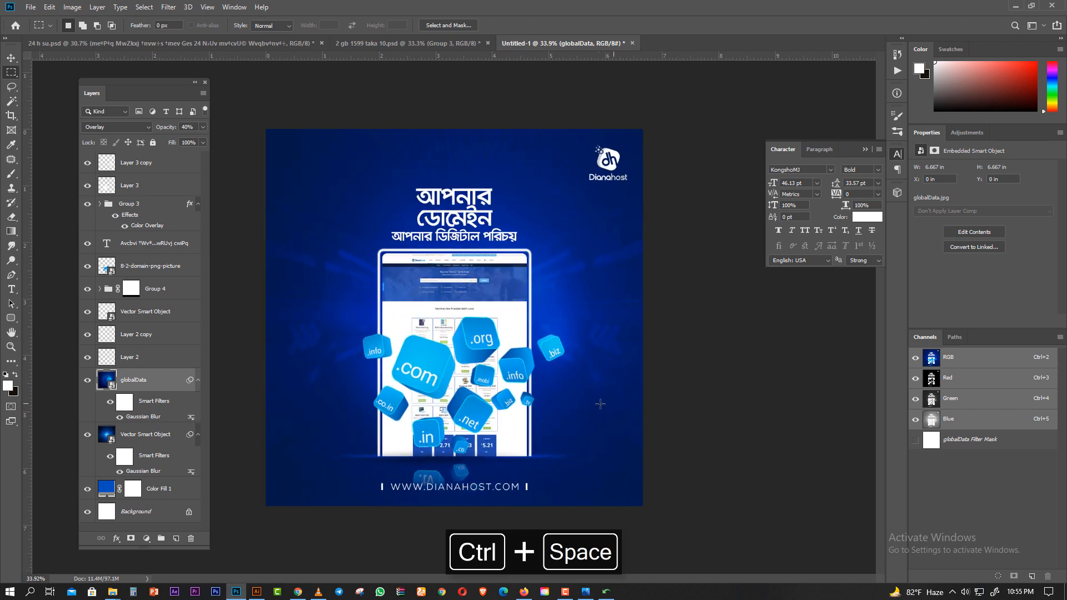
key("ctrl+space")
mouse_move(578, 193)
left_mouse_down()
mouse_move(603, 231)
mouse_move(570, 209)
left_mouse_up()
left_click(155, 466)
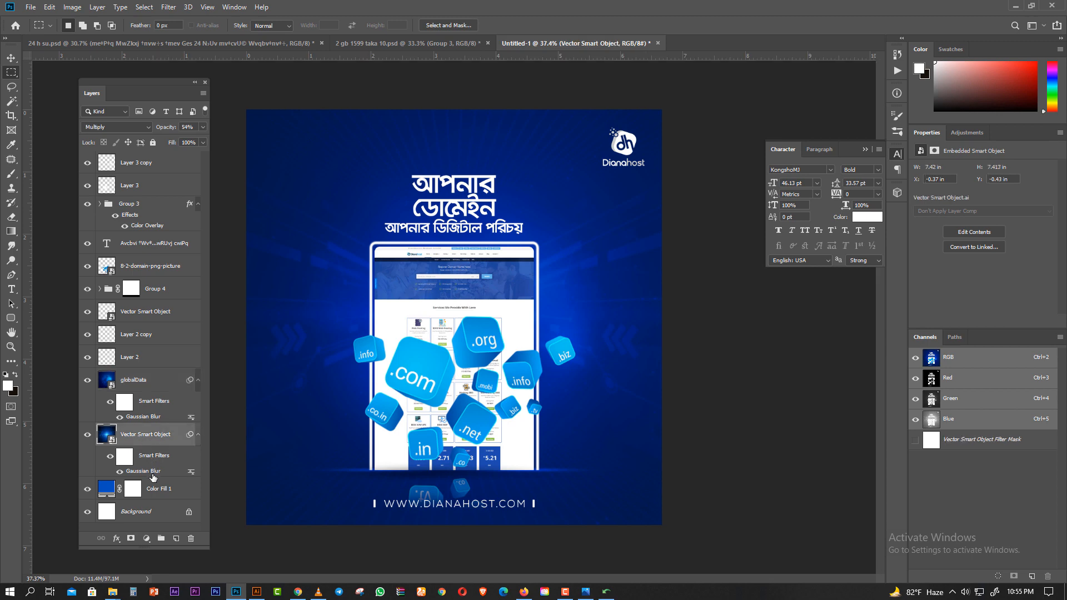
key("ctrl+space")
left_click_drag(546, 258, 493, 288)
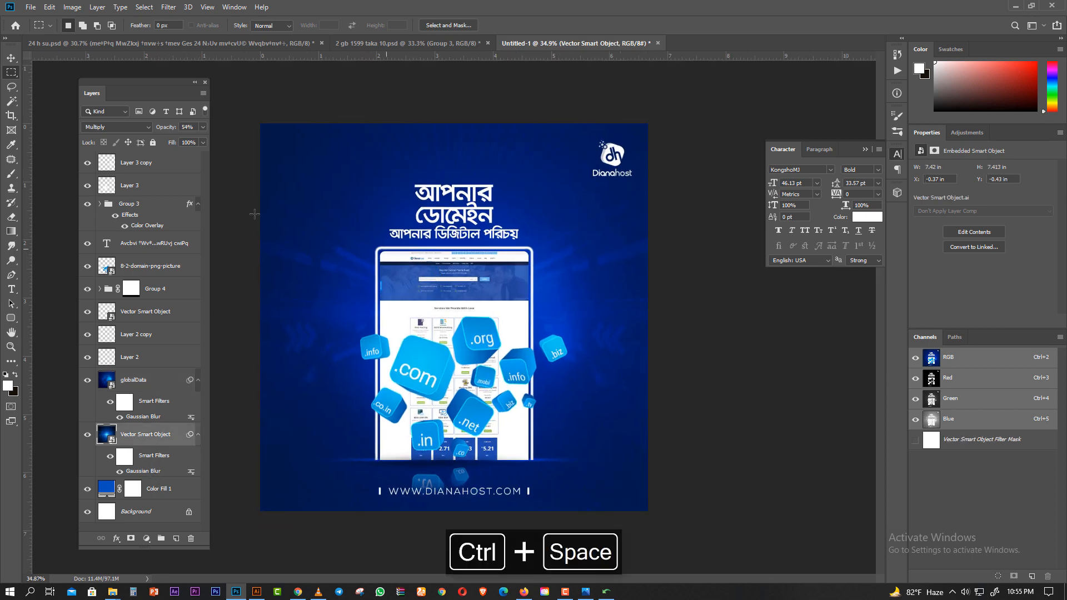
- Pick the Brush tool and add a new empty layer directly above Layer 2
left_click(11, 173)
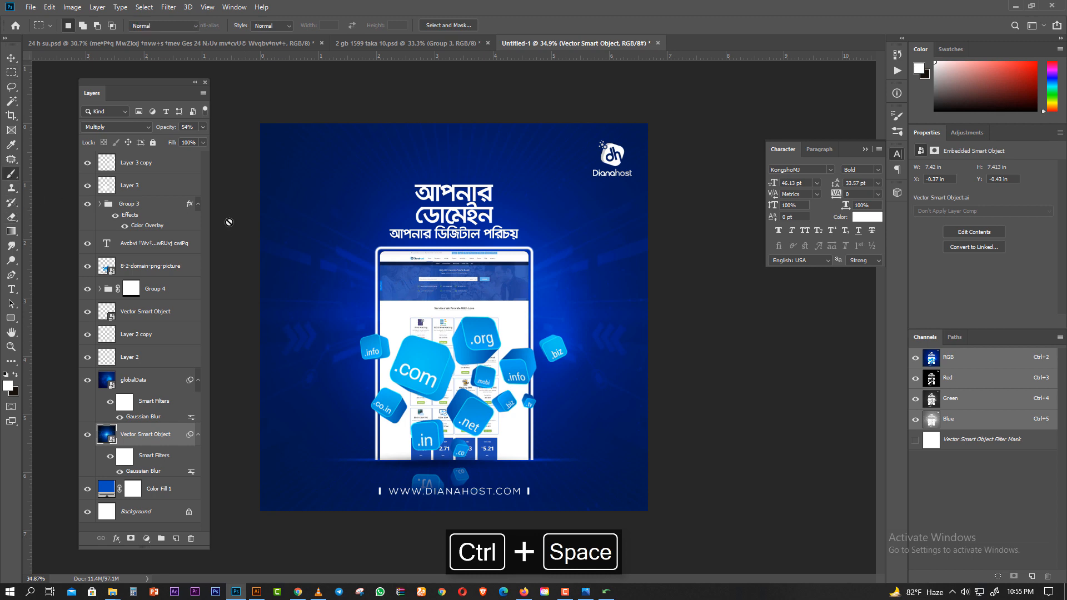
left_click(153, 378)
left_click(142, 357)
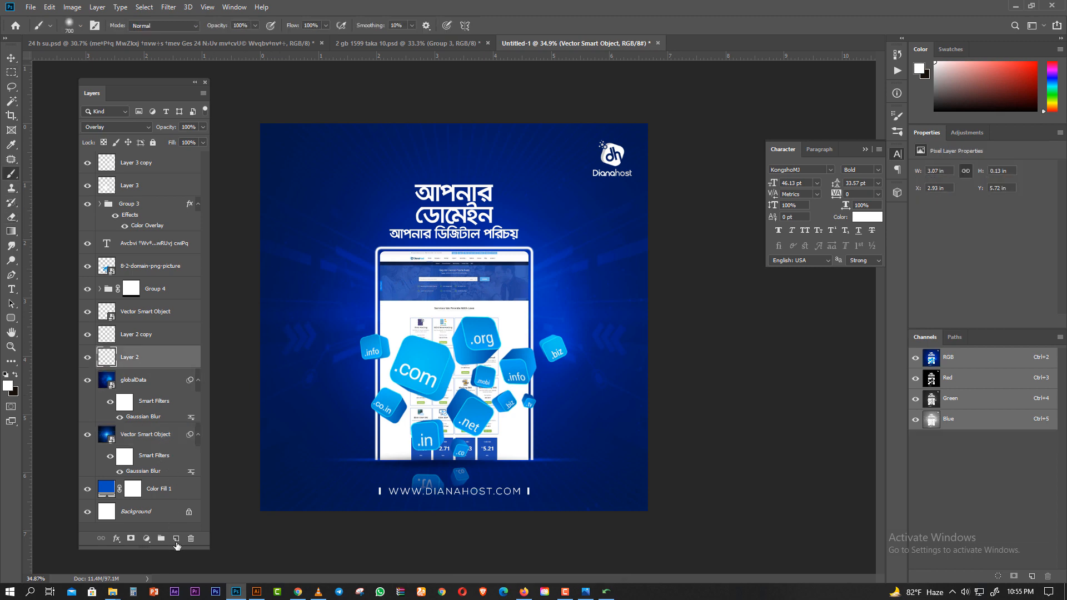
left_click(175, 539)
- Paint a soft white glow with a 900 px brush beside the headline and set its layer's blend mode to Overlay
left_click_drag(397, 221, 341, 197)
key("bracketright")
key("bracketright")
key("bracketright")
key("bracketright")
key("bracketright")
key("bracketright")
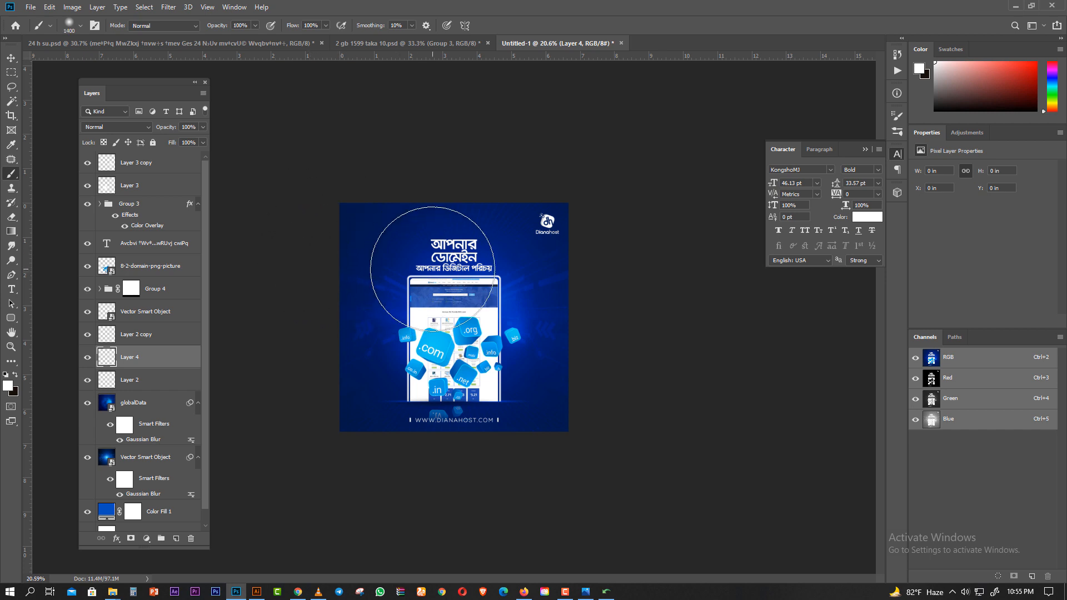
key("bracketright")
key("bracketleft")
key("bracketleft")
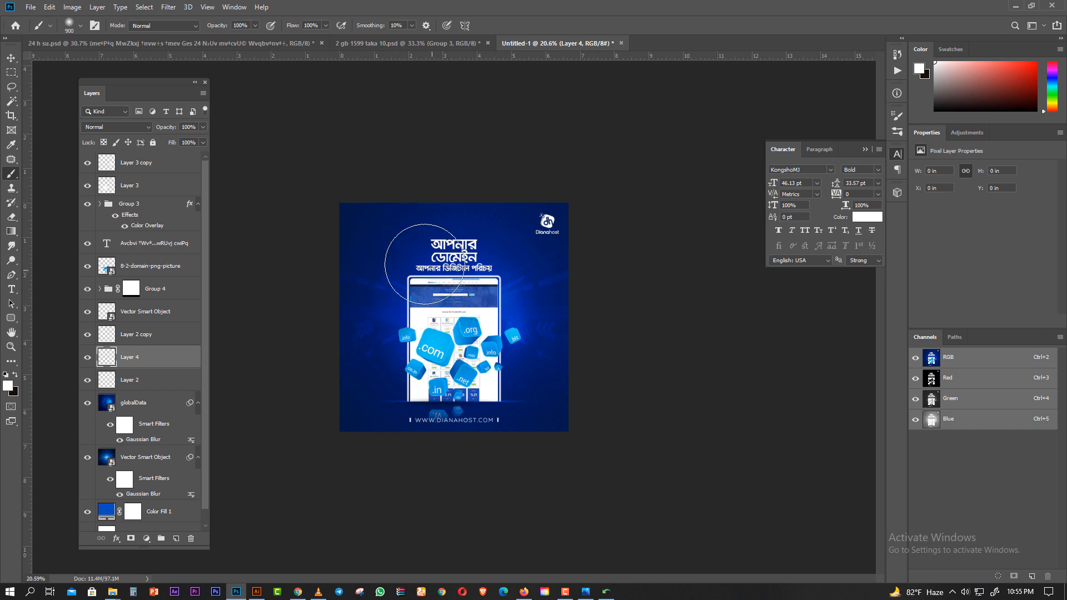
scroll(411, 252, "up", 2)
left_click(387, 233)
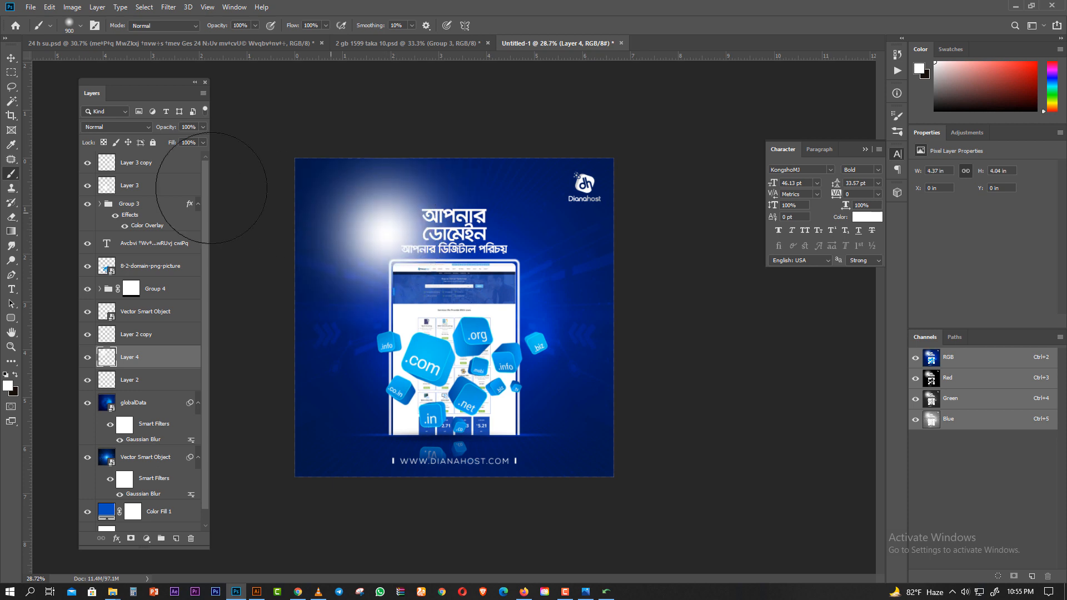
left_click(116, 126)
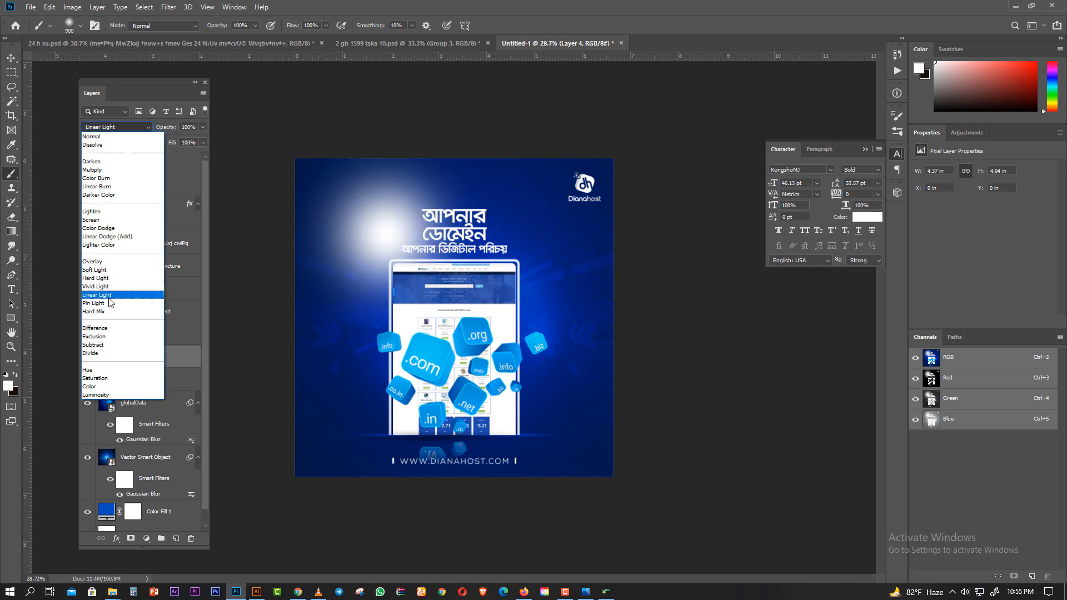
left_click(97, 261)
- Move the glow partly off the post's left edge and stretch it to about 5.86 in wide and 8.23 in high
left_click(12, 62)
left_click_drag(378, 245, 273, 242)
left_click_drag(397, 254, 439, 253)
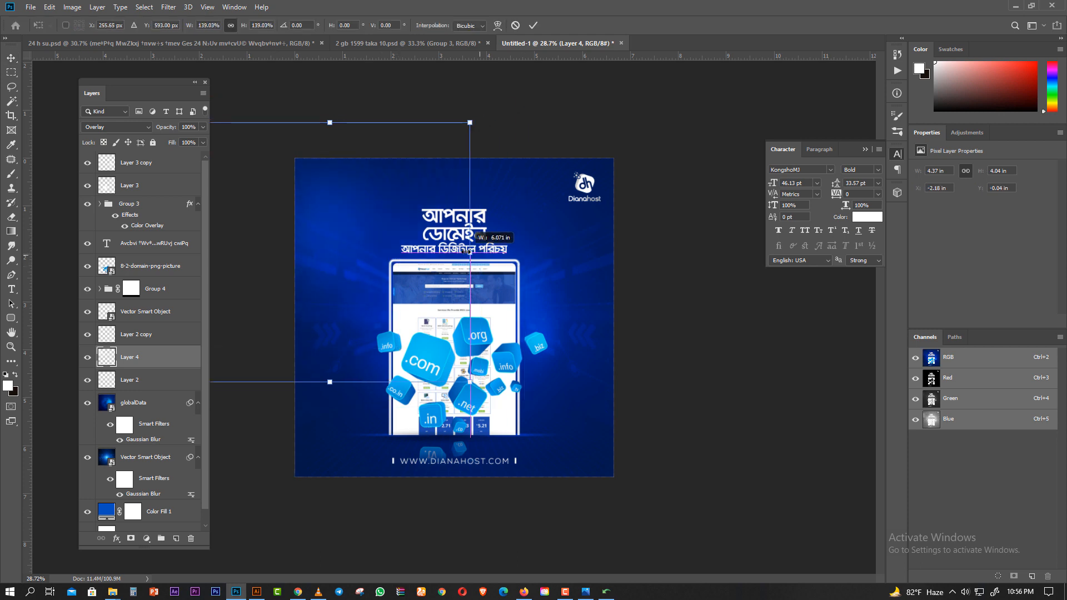
left_click_drag(361, 278, 357, 245)
left_click_drag(306, 351, 306, 484)
left_click_drag(321, 431, 314, 381)
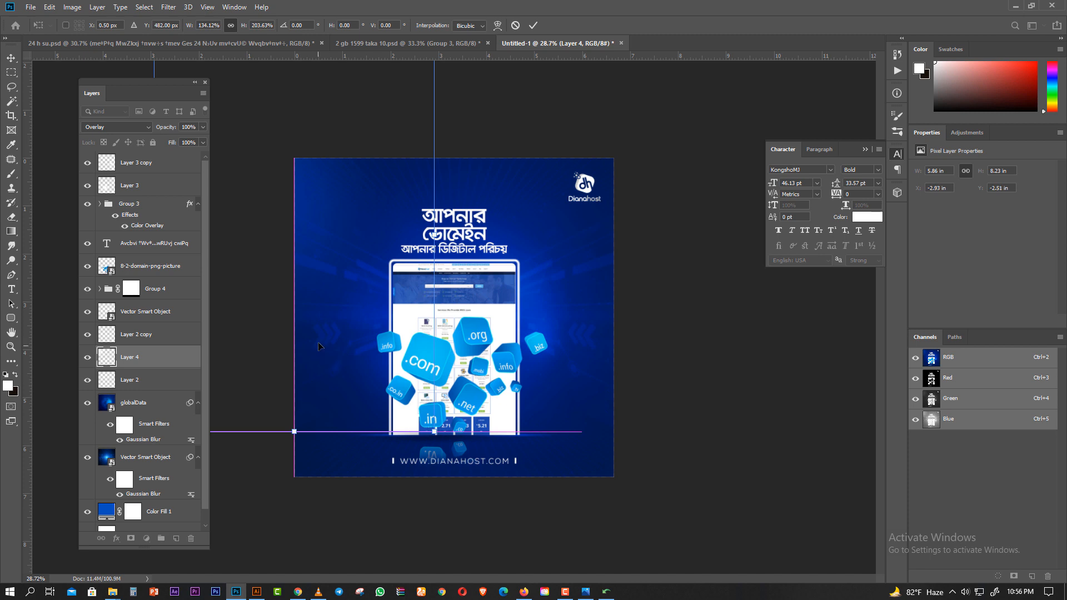
key("Return")
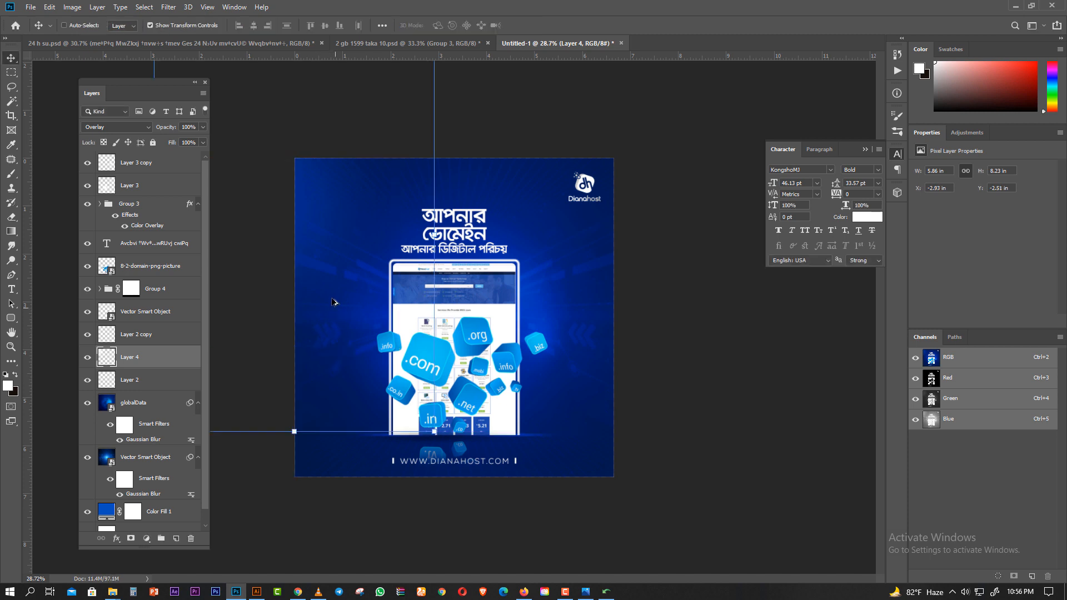
- Duplicate the glow layer and flatten the copy into a band about 8.25 by 0.8 in across the base of the website frame
left_click_drag(312, 255, 479, 424)
key("ctrl+j")
key("ctrl+t")
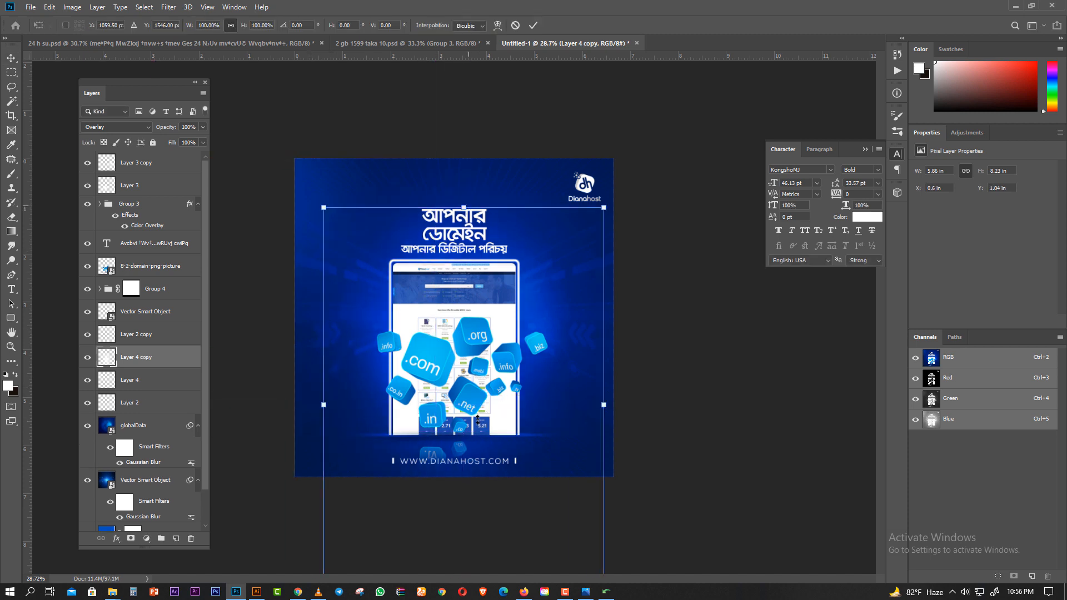
left_click_drag(477, 208, 461, 419)
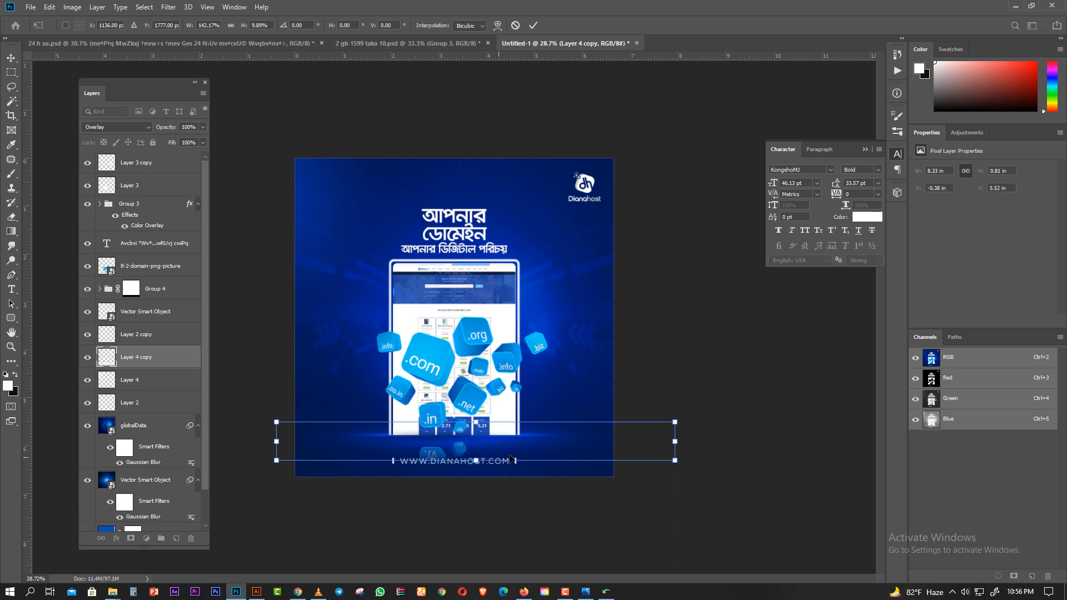
key("Return")
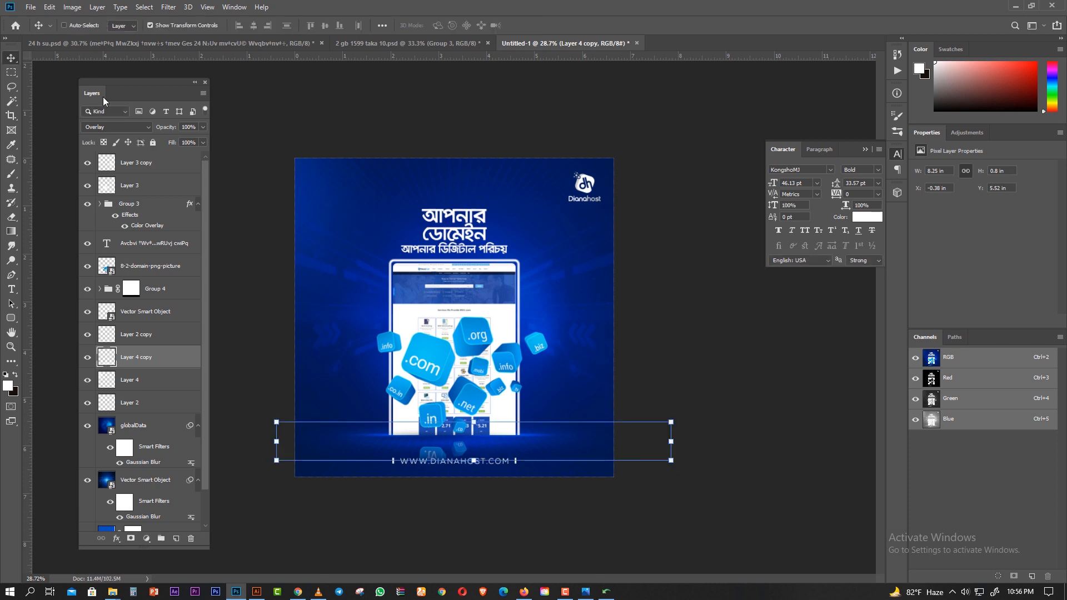
left_click(11, 73)
key("ctrl+space")
left_click_drag(548, 327, 565, 327)
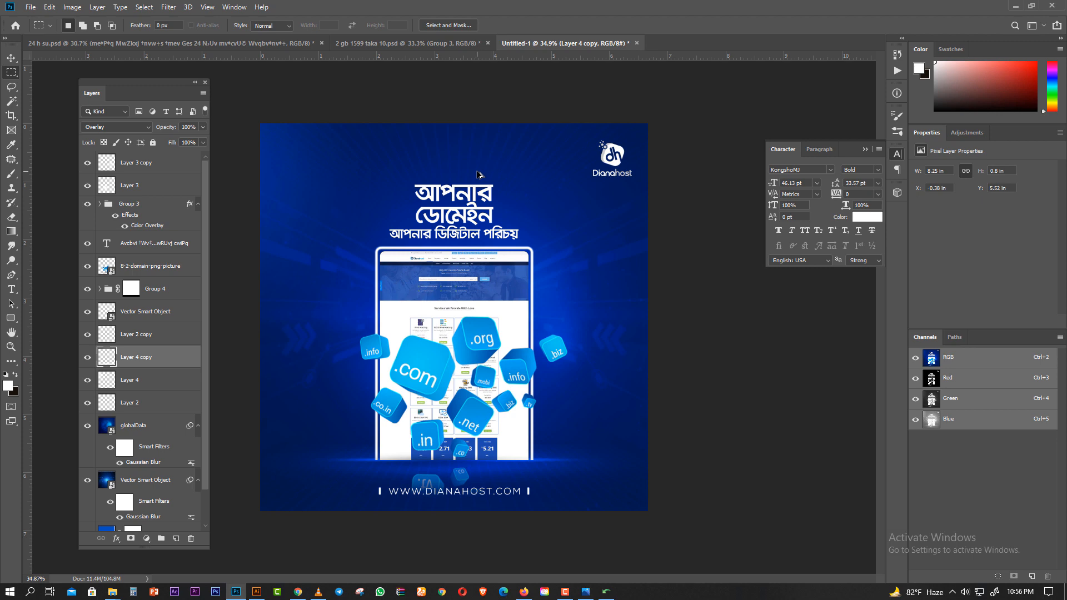
- Start saving the post as a layered PSD copy in the work\DianaHost\sep folder on New Volume (G:)
key("ctrl+alt+s")
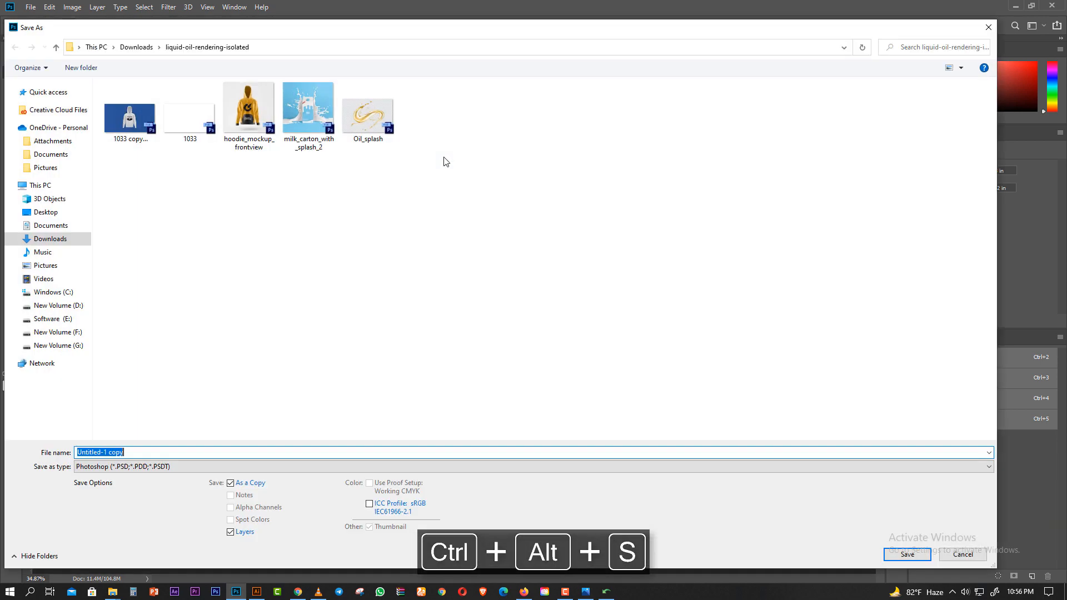
left_click(78, 345)
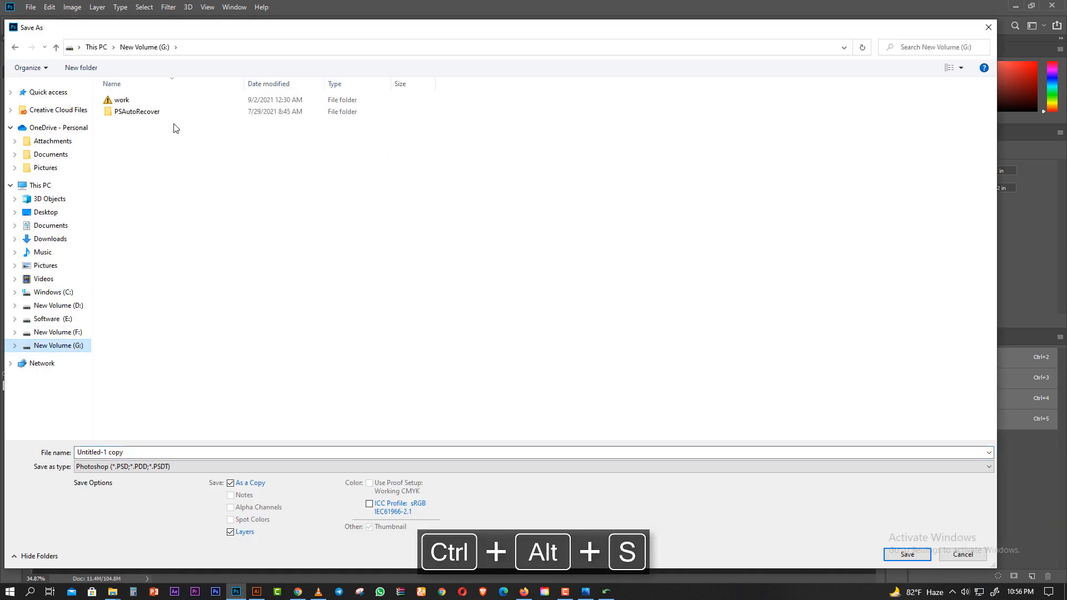
left_click(144, 101)
key("Return")
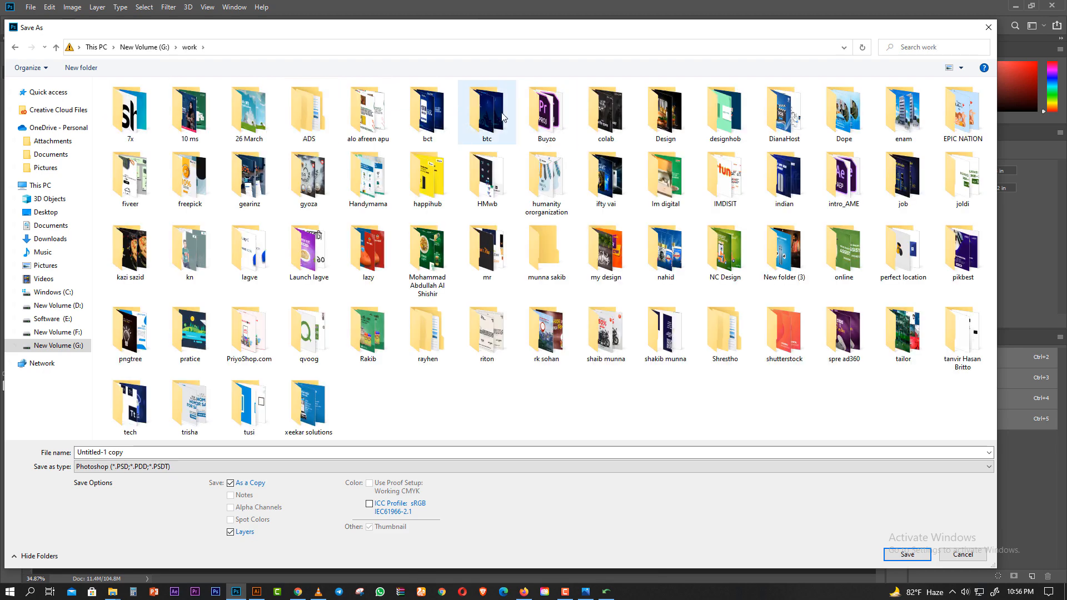
left_click(784, 108)
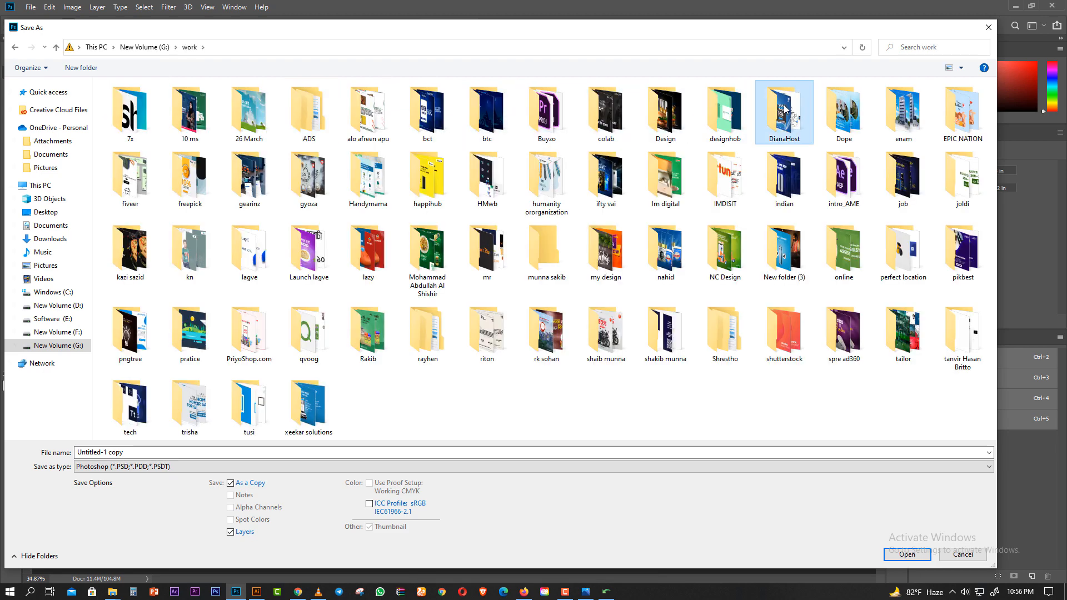
double_click(785, 108)
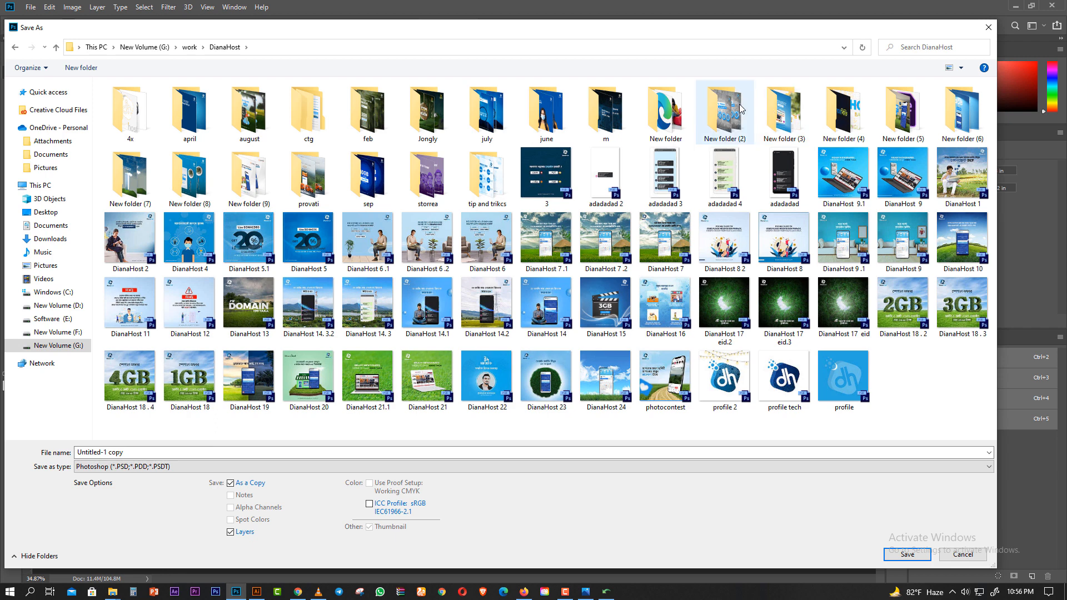
double_click(369, 179)
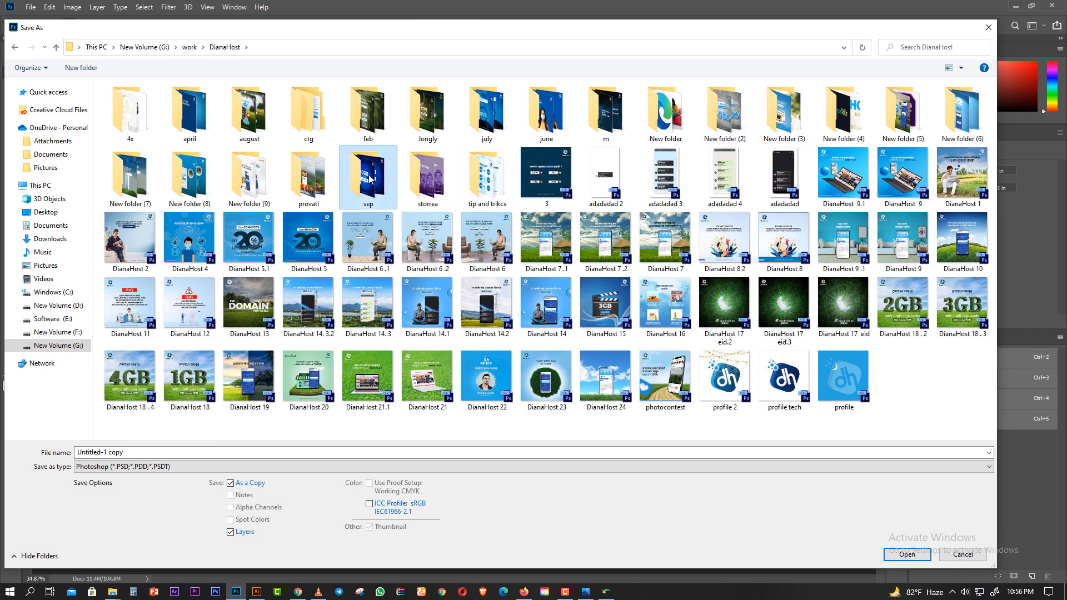
left_click(143, 454)
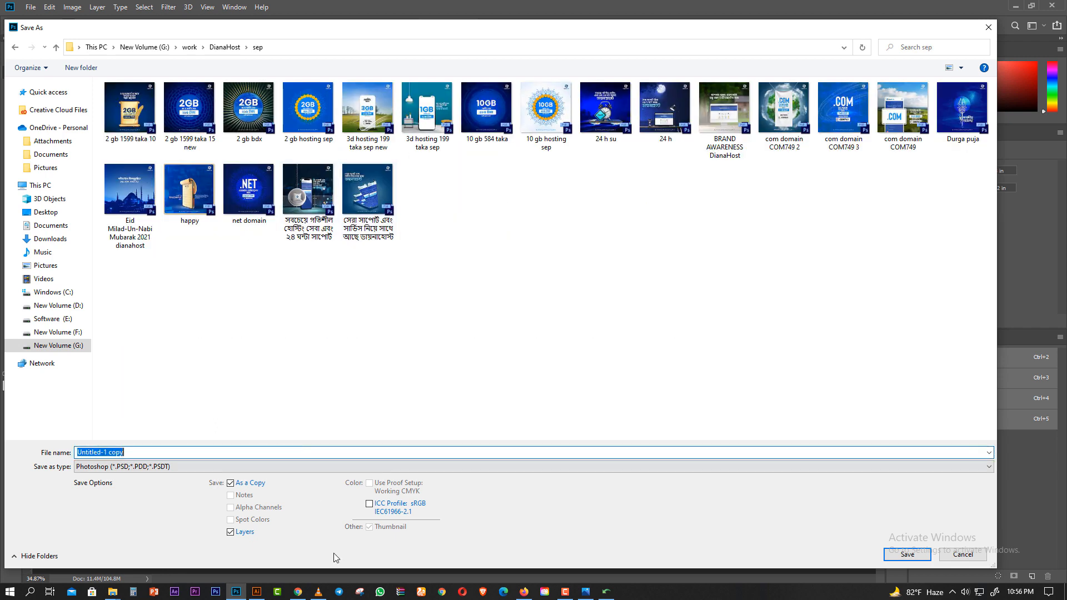
- Switch to Chrome and copy the Bangla domain headline from the 30 September row of the DianaHost September'21 Content Planning sheet
left_click(303, 593)
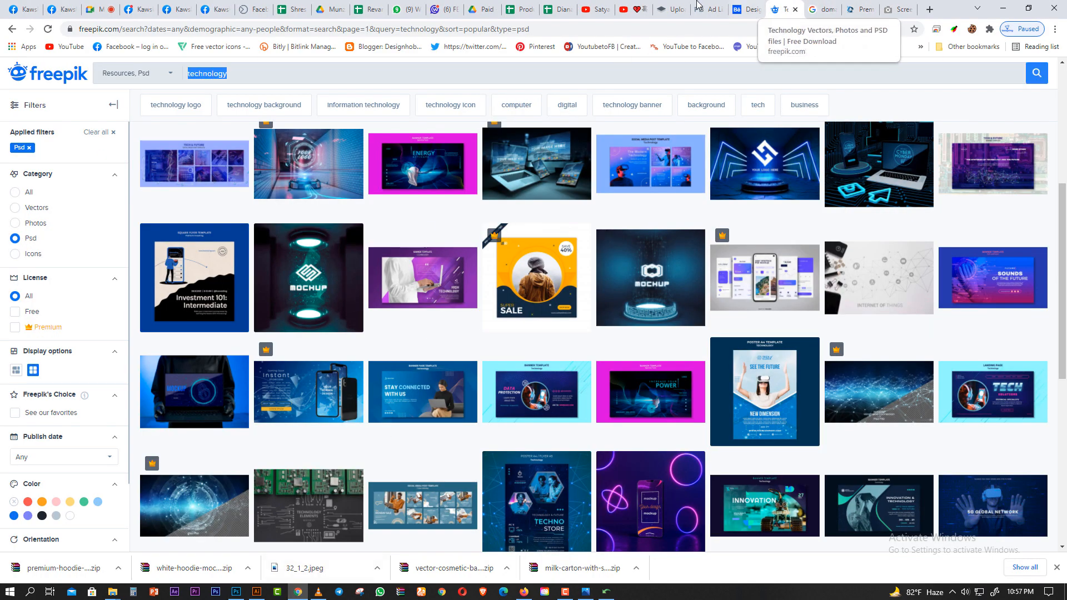
left_click(560, 9)
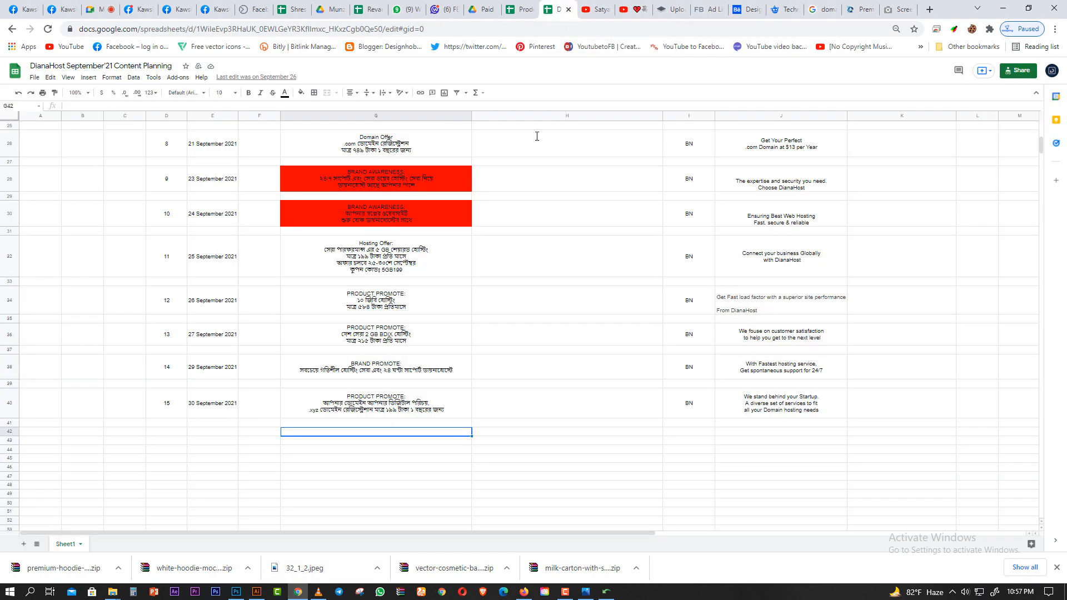
left_click(425, 408)
double_click(429, 404)
left_click_drag(430, 401, 306, 402)
right_click(321, 401)
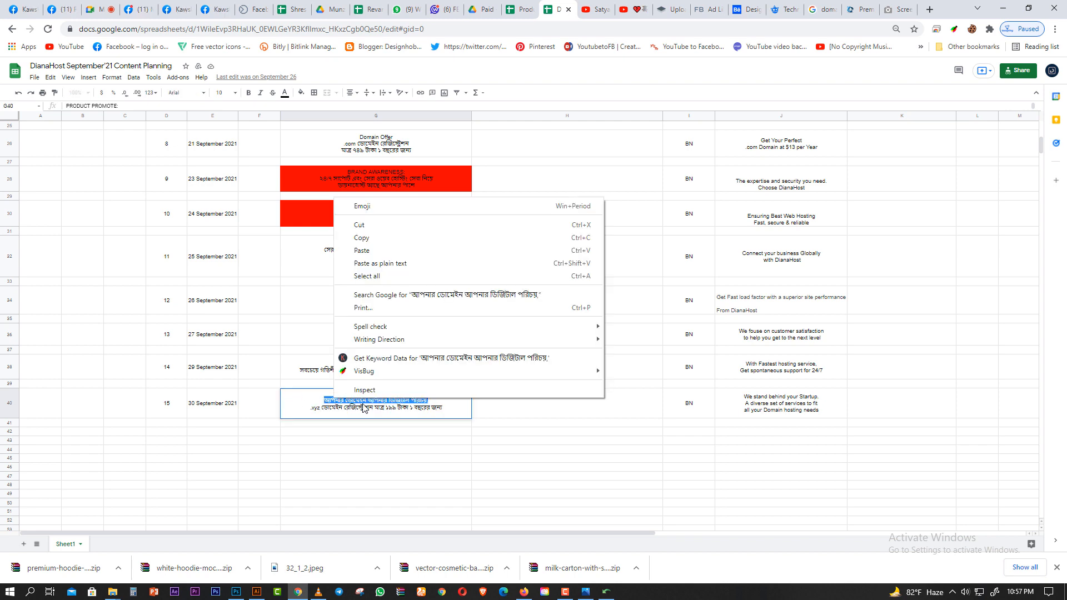
left_click(374, 247)
- Return to Photoshop and save the PSD copy under the name আপনার ডোমেইন আপনার ডিজিটাল
left_click(240, 592)
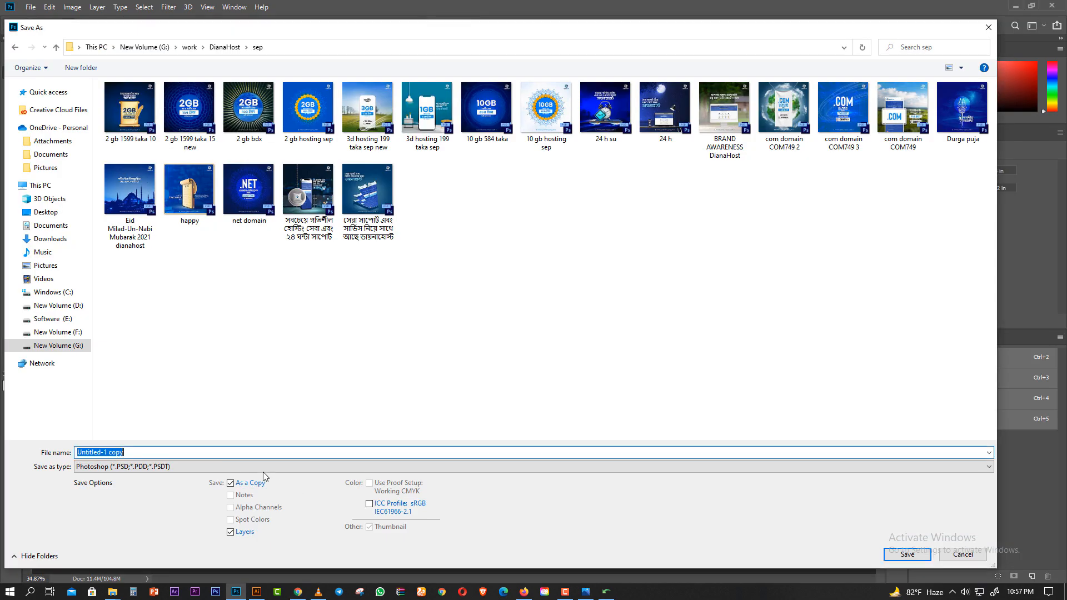
key("ctrl+v")
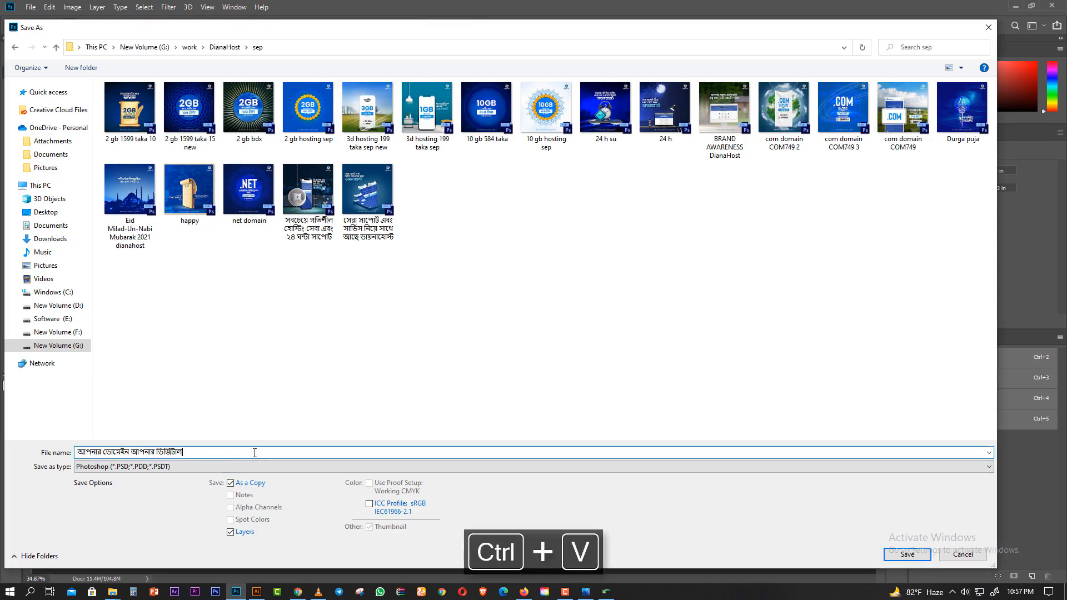
key("Return")
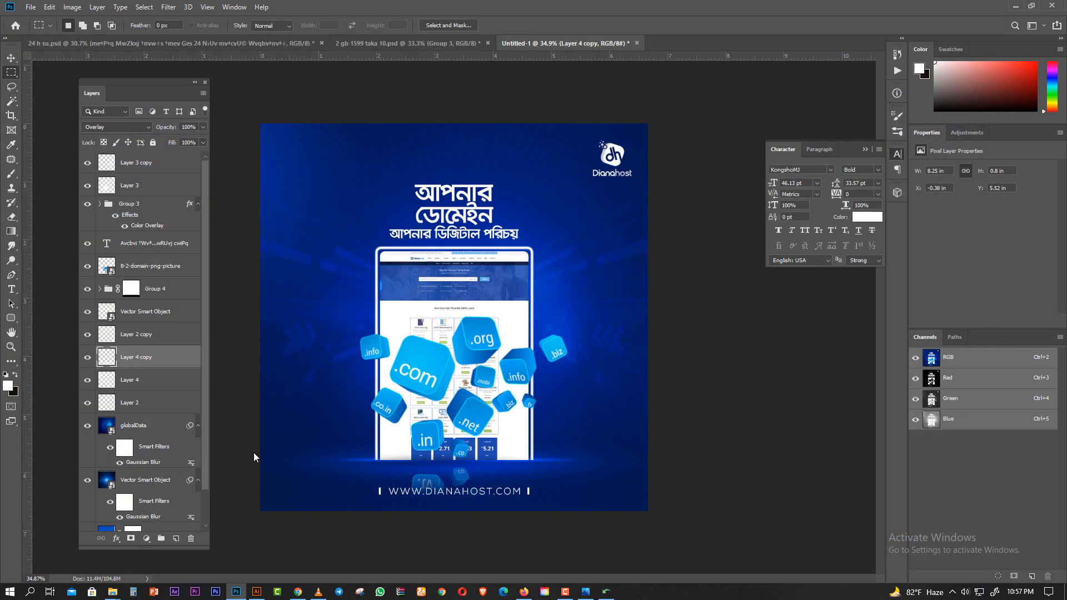
- Start a Quick Export as PNG and choose the work\DianaHost\sep folder on New Volume (G:) as its destination
left_click(31, 8)
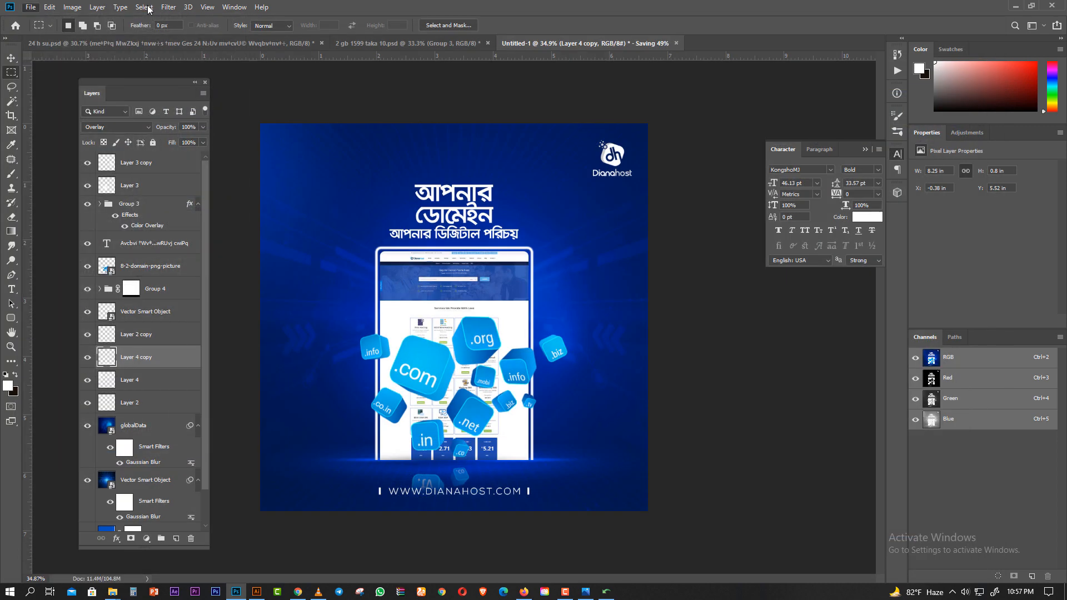
left_click(29, 7)
mouse_move(56, 157)
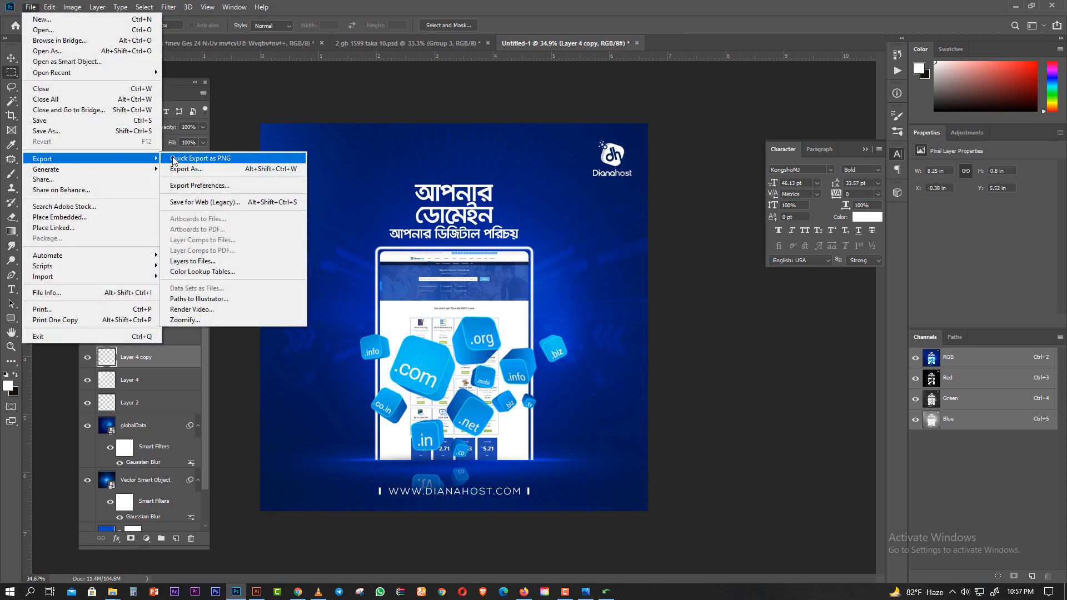
left_click(167, 157)
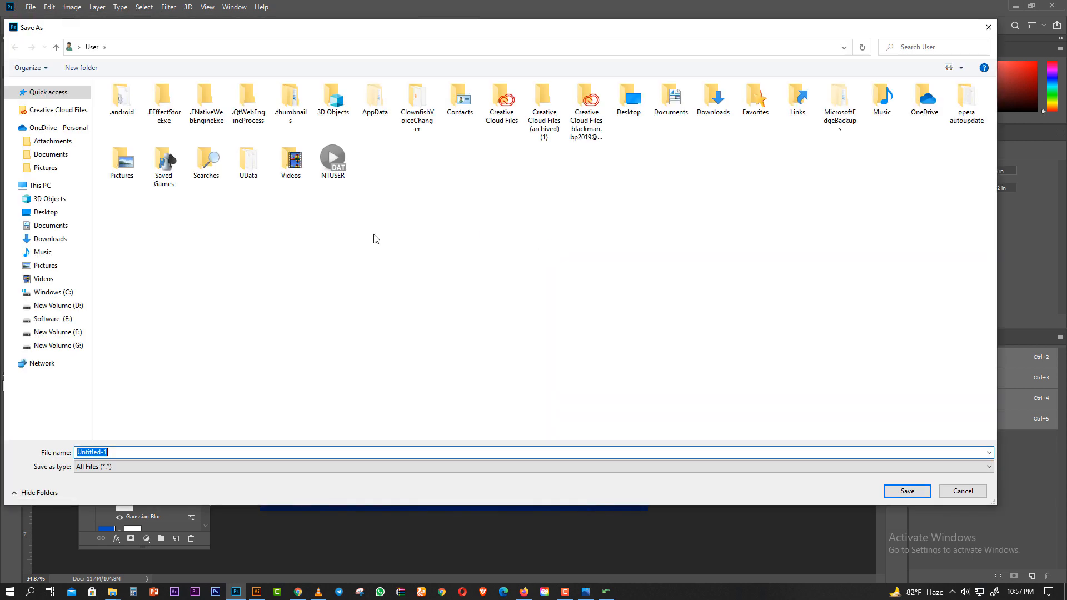
left_click(62, 332)
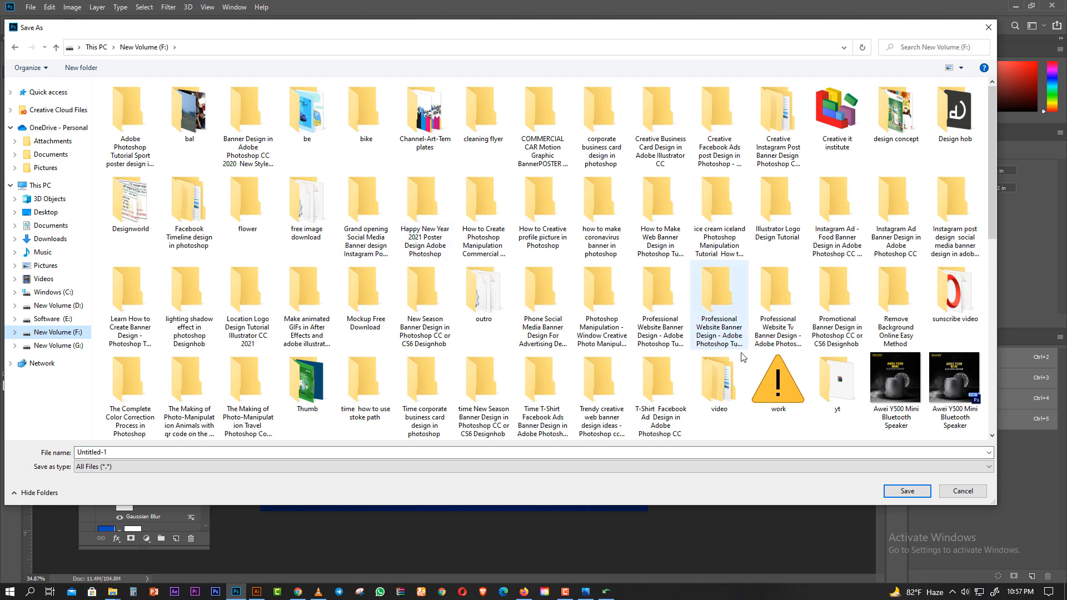
double_click(767, 362)
left_click(86, 348)
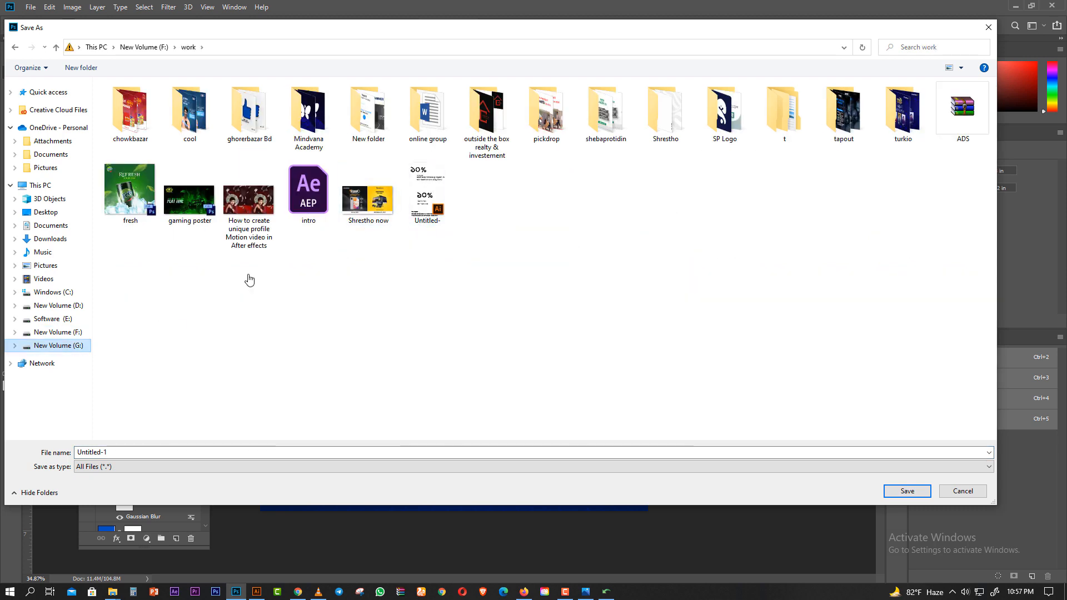
double_click(165, 148)
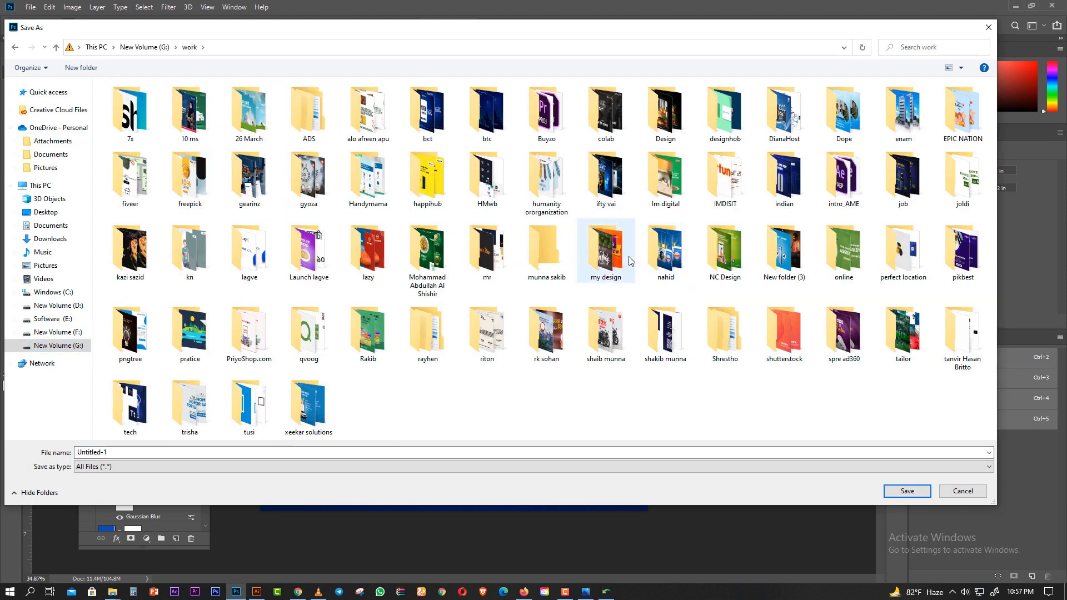
double_click(784, 111)
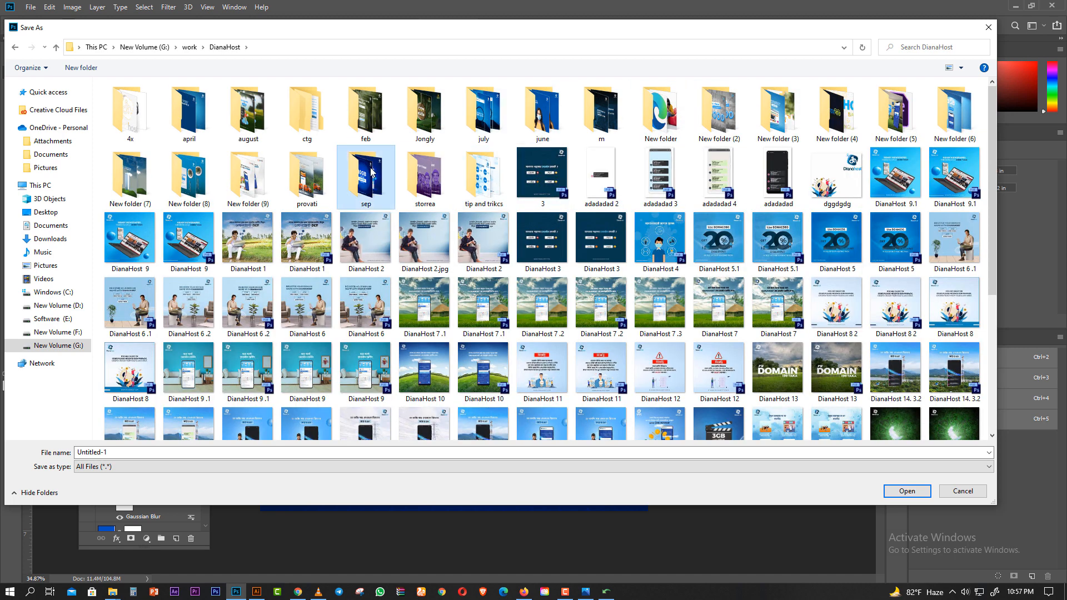
double_click(366, 177)
- Name the exported PNG আপনার ডোমেইন আপনার ডিজিটাল, matching the saved PSD, and save it
left_click(486, 266)
left_click(191, 457)
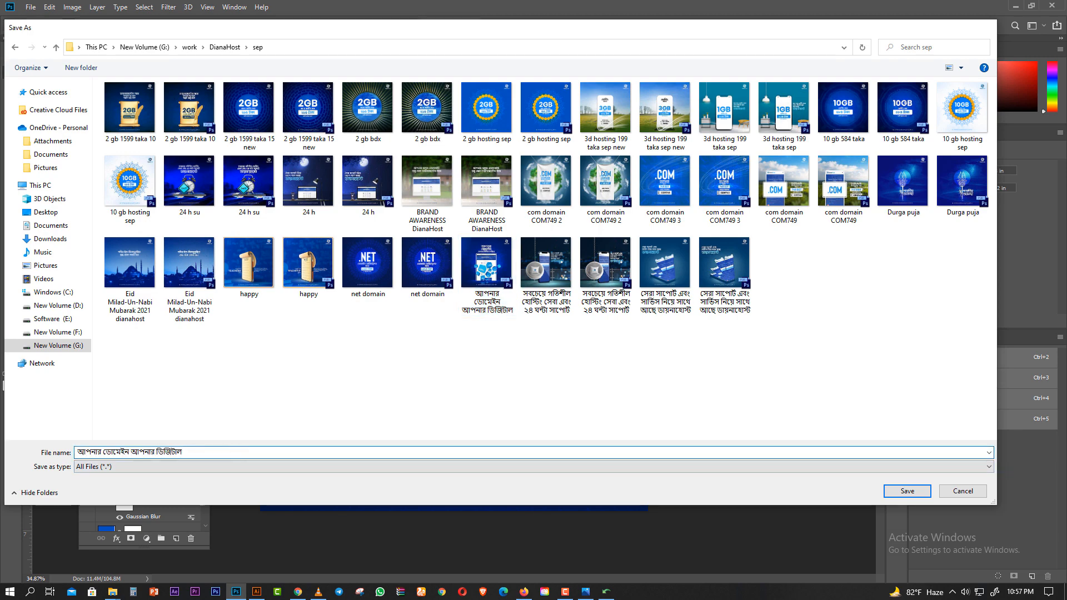
key("Return")
- Switch to the sep folder in File Explorer and open the exported PNG to review the finished post
mouse_move(112, 591)
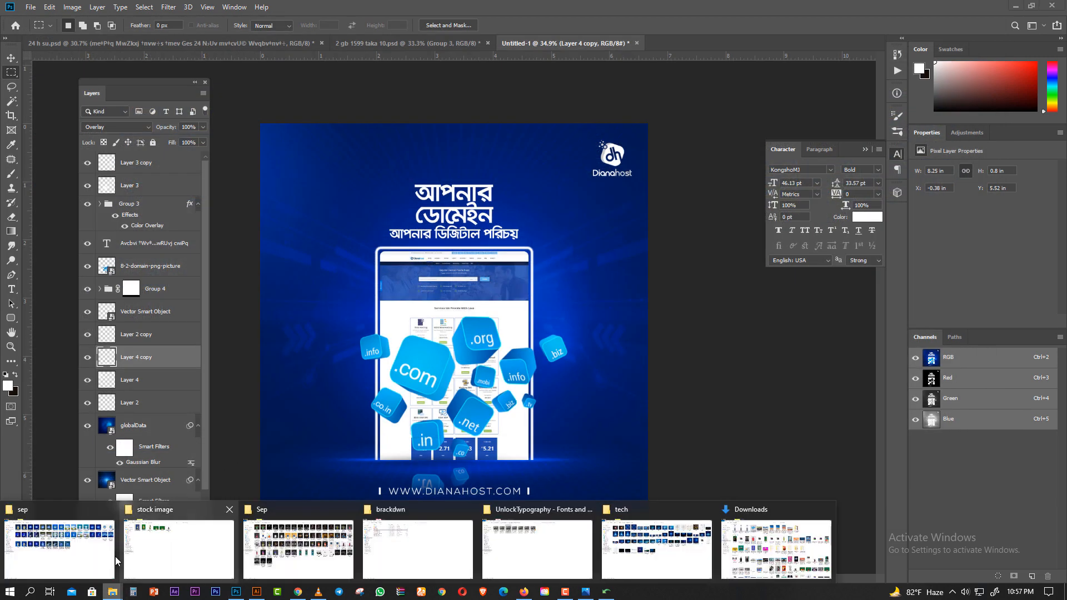
left_click(115, 555)
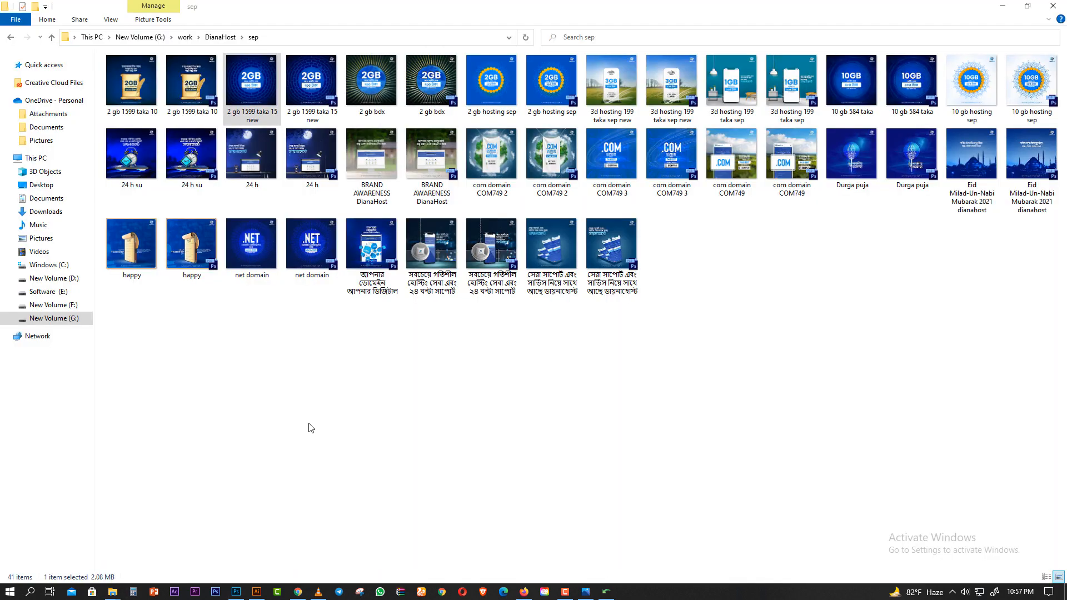
left_click(377, 241)
double_click(377, 240)
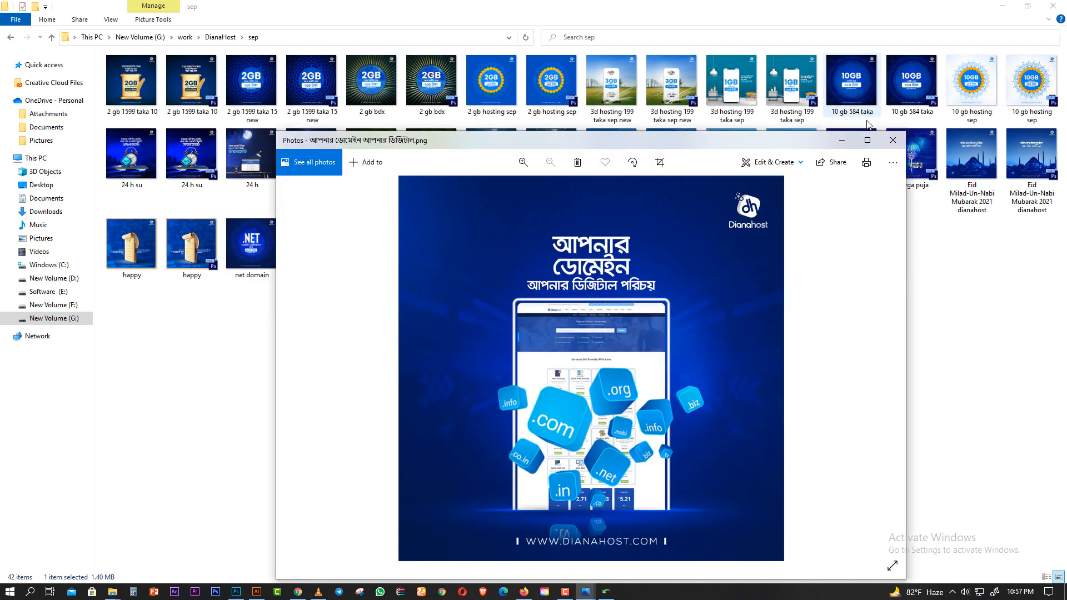